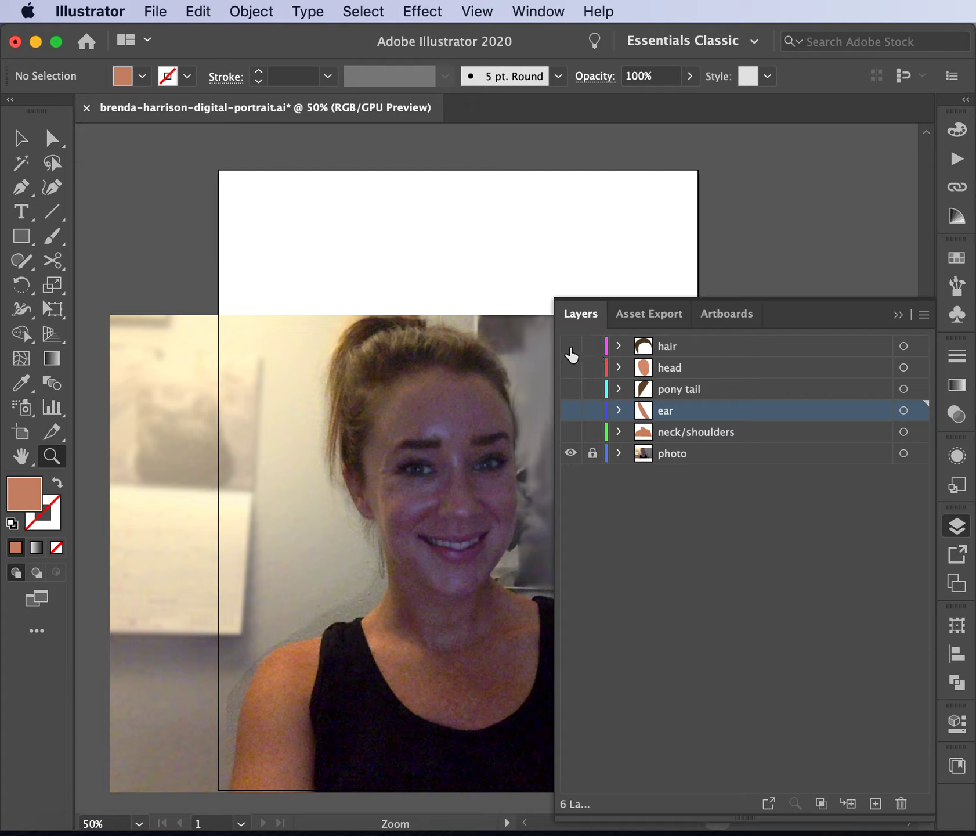
- Show the hair, head, pony tail, ear and neck/shoulders layers and narrow the layer list so it covers less of the artboard
{"action": "left_click", "coordinate": [593, 455]}
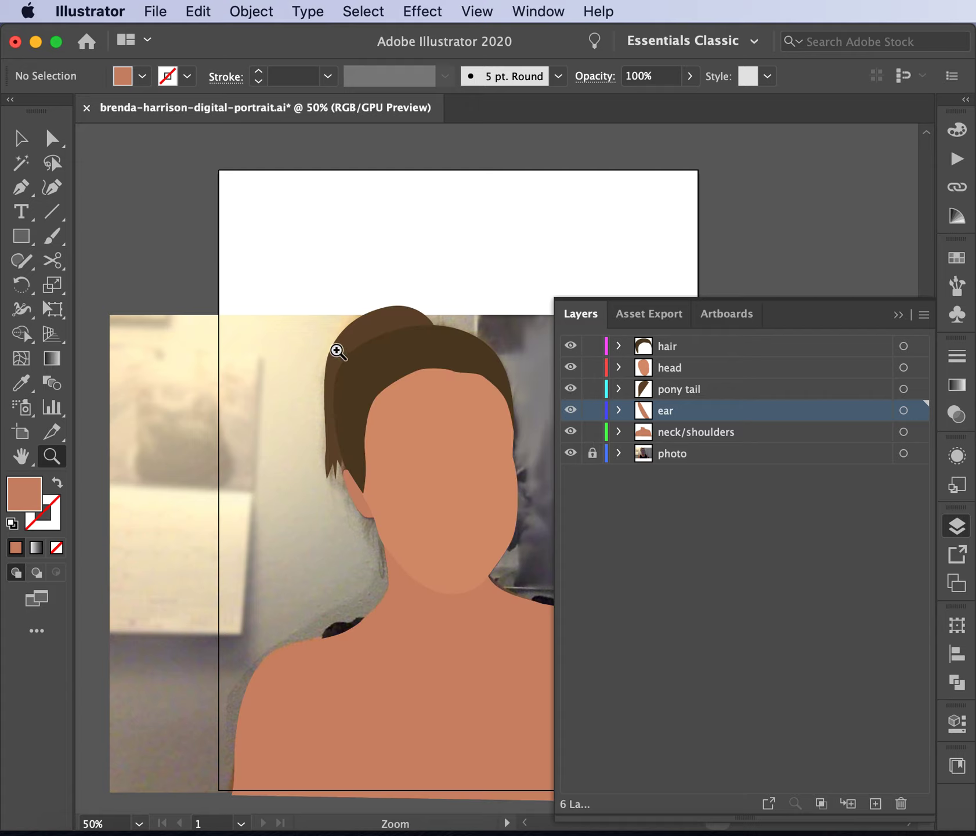
{"action": "left_click", "coordinate": [20, 138]}
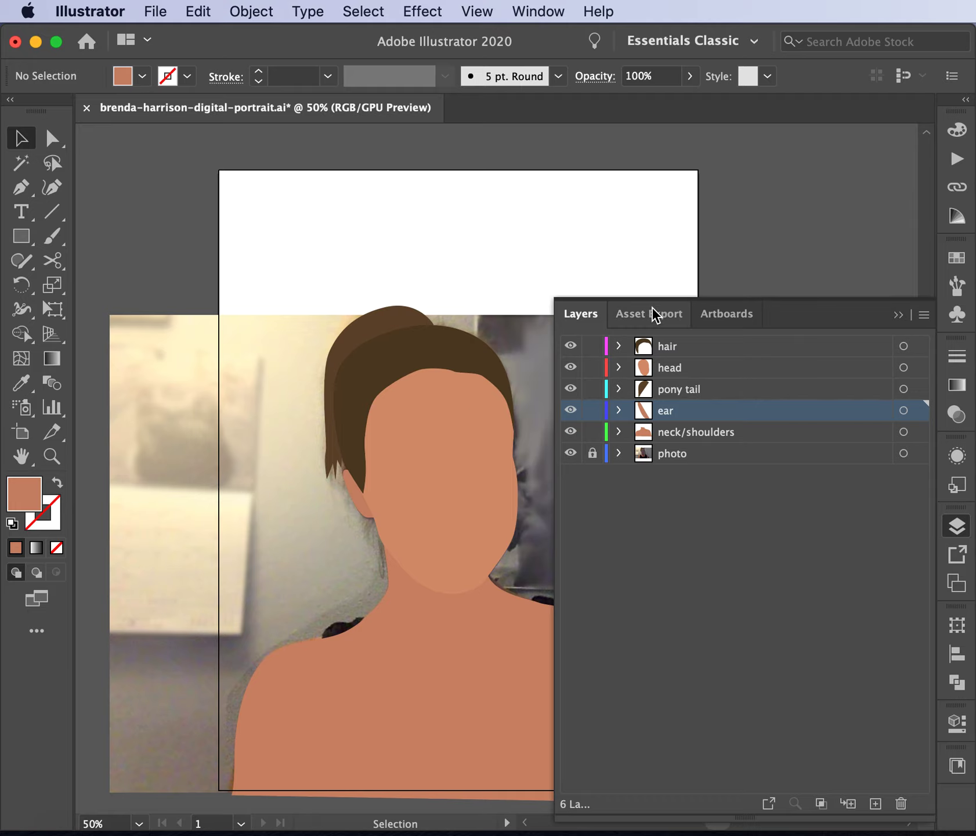
{"action": "scroll", "coordinate": [428, 327], "scroll_direction": "down", "scroll_amount": 3}
{"action": "scroll", "coordinate": [427, 326], "scroll_direction": "right", "scroll_amount": 5}
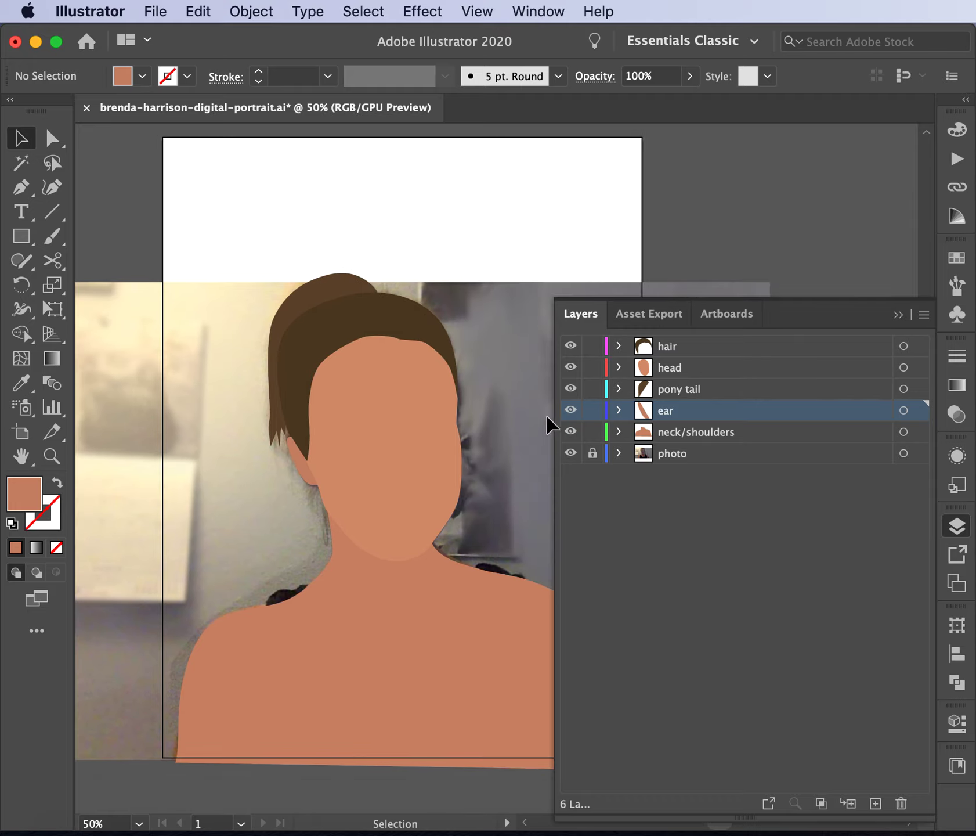
{"action": "left_click_drag", "start_coordinate": [551, 426], "coordinate": [719, 403]}
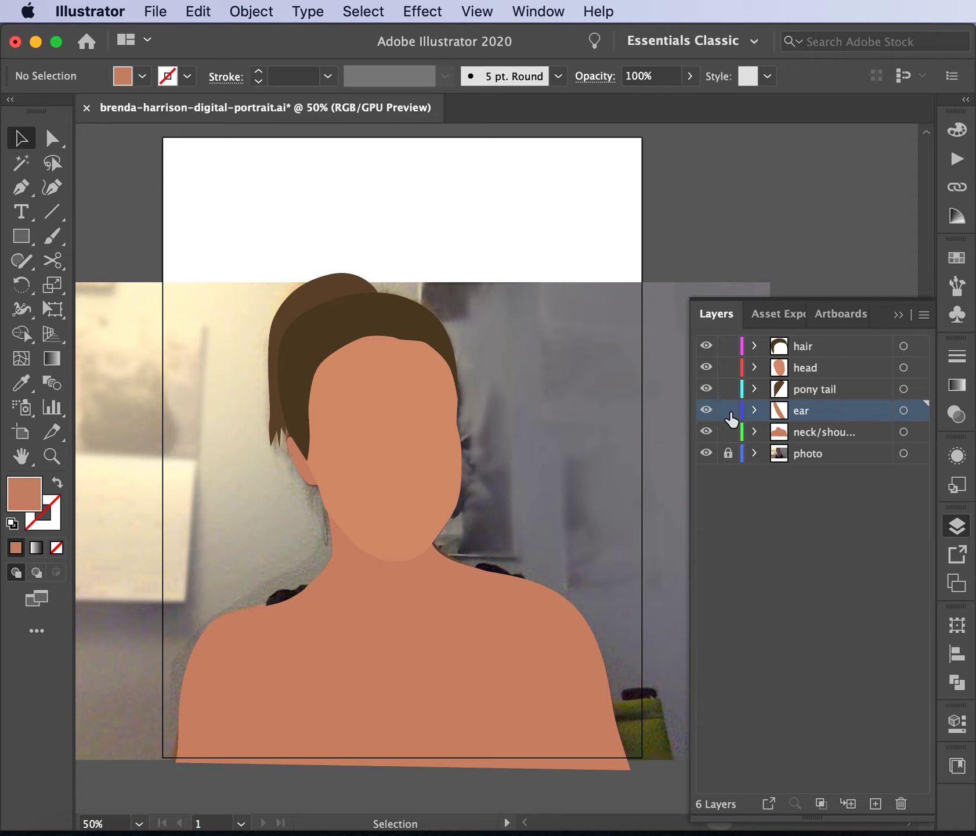
- Try to swap the fill and stroke of all the traced portrait shapes at once
{"action": "scroll", "coordinate": [526, 378], "scroll_direction": "up", "scroll_amount": 2}
{"action": "scroll", "coordinate": [526, 378], "scroll_direction": "left", "scroll_amount": 2}
{"action": "left_click_drag", "start_coordinate": [155, 280], "coordinate": [571, 679]}
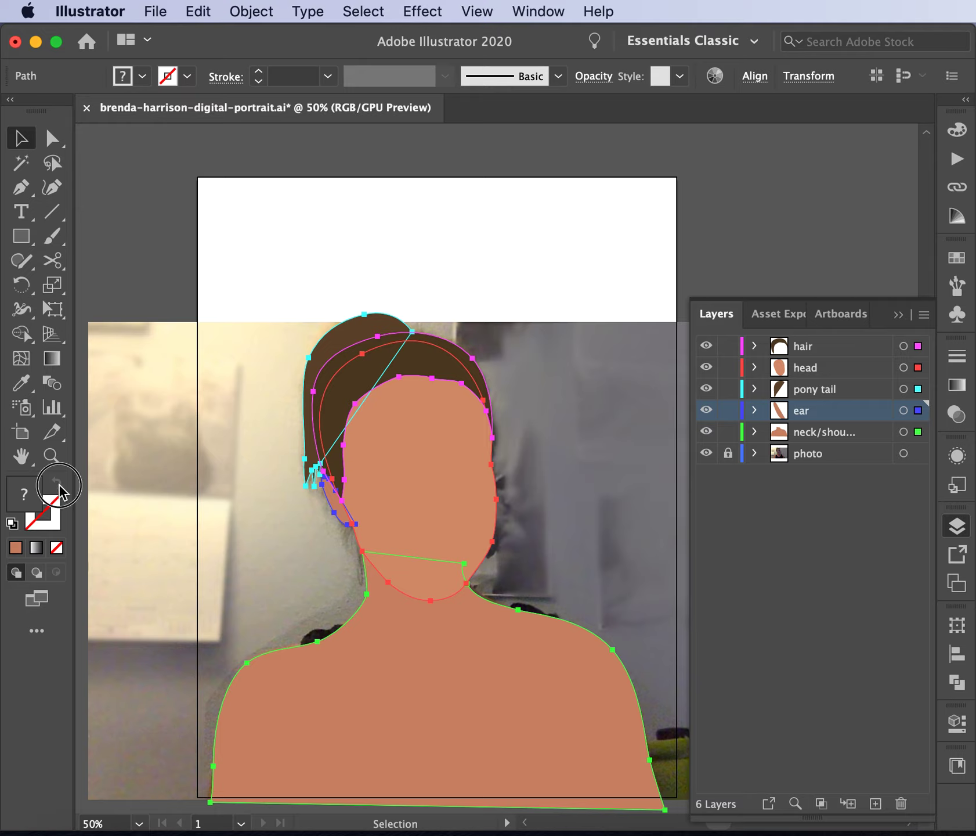
{"action": "left_click", "coordinate": [169, 300]}
- Swap fill and stroke on the neck/shoulders shape and on the head shape so each becomes an outline
{"action": "left_click", "coordinate": [475, 744]}
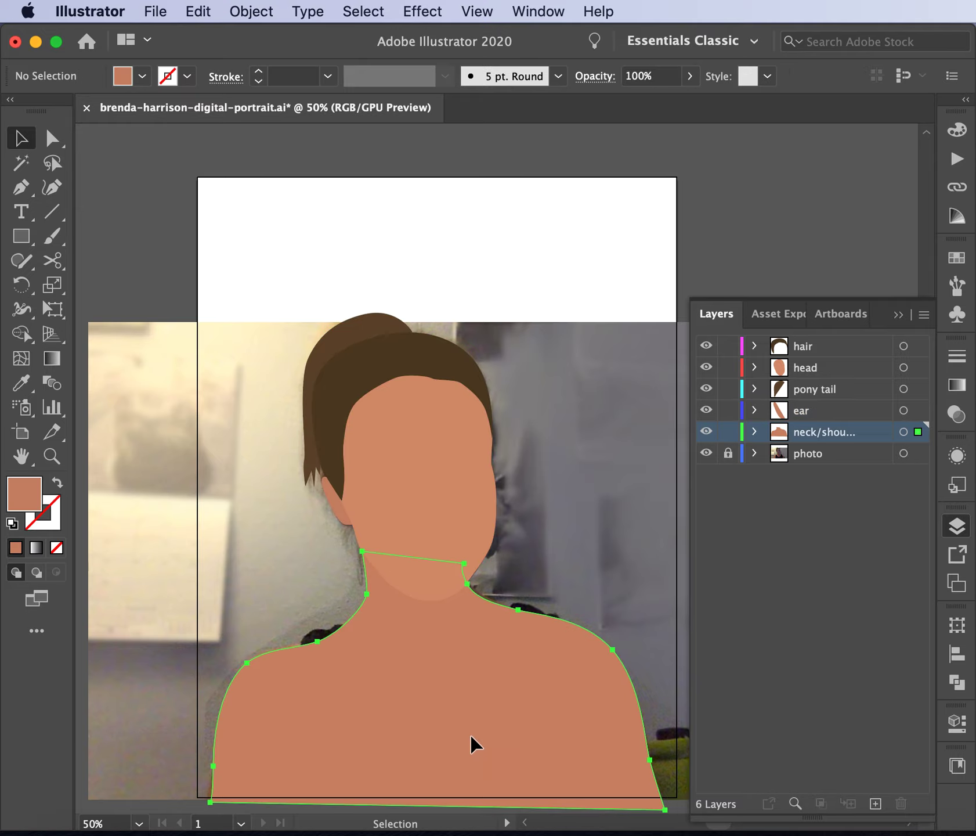
{"action": "left_click", "coordinate": [57, 481]}
{"action": "left_click", "coordinate": [388, 514]}
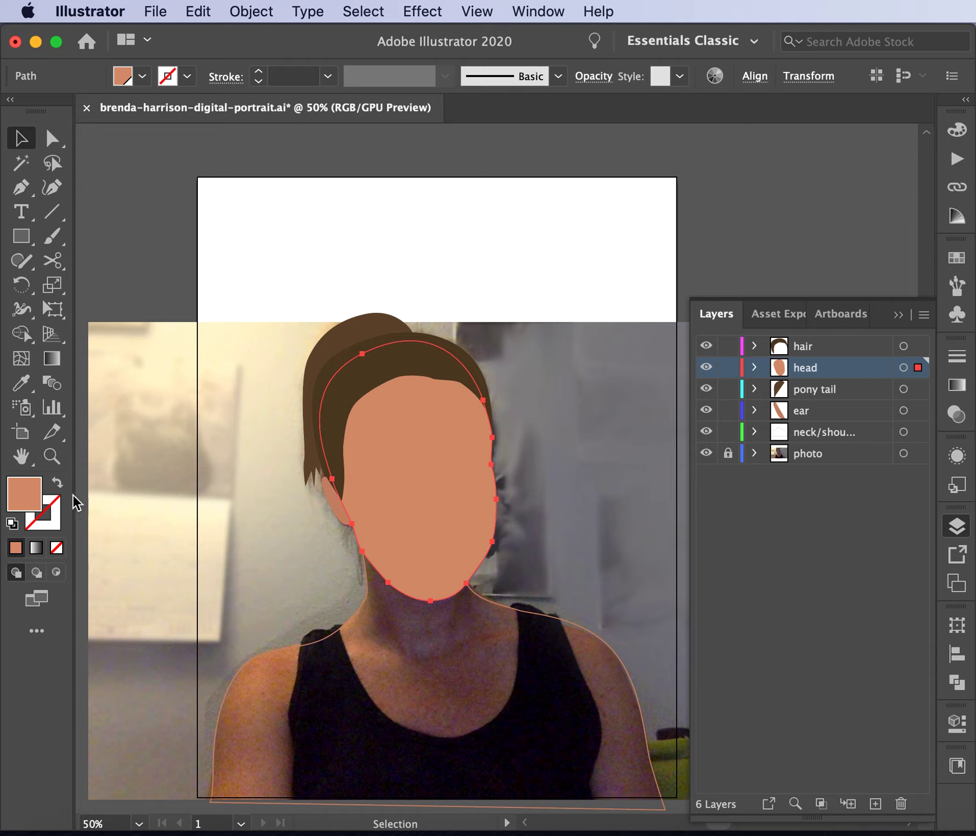
{"action": "left_click", "coordinate": [57, 482]}
- Swap fill and stroke on the hair, pony tail and ear shapes so they are outlined without fill
{"action": "left_click", "coordinate": [359, 388]}
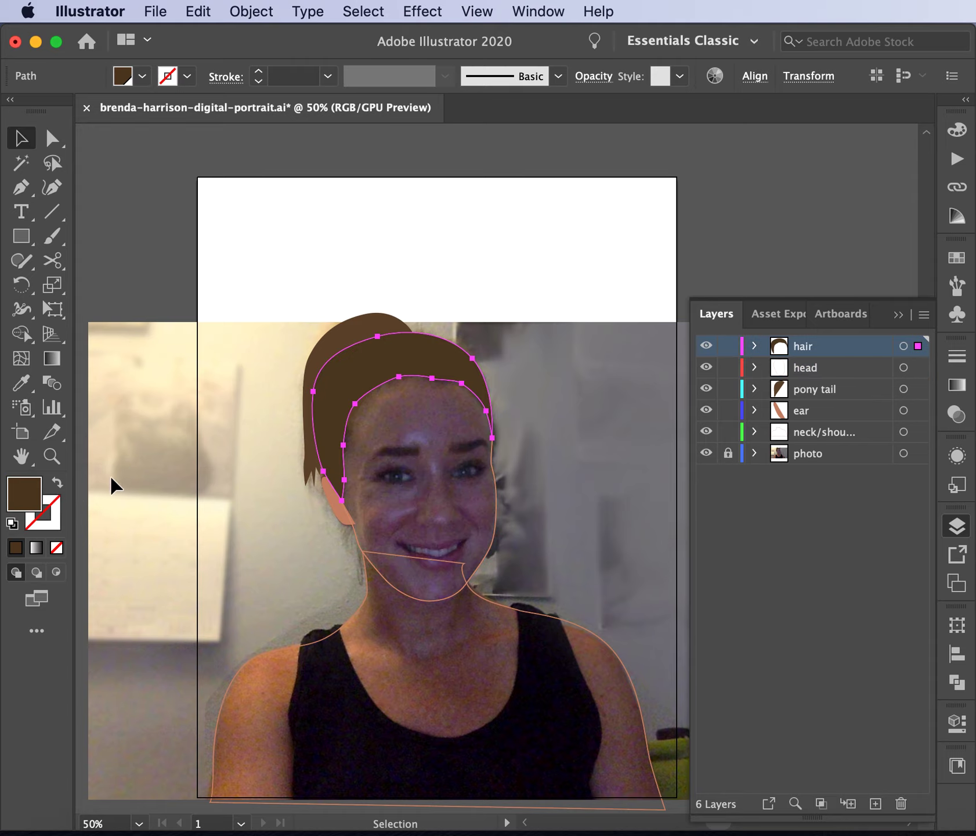
{"action": "left_click", "coordinate": [58, 484]}
{"action": "left_click", "coordinate": [361, 331]}
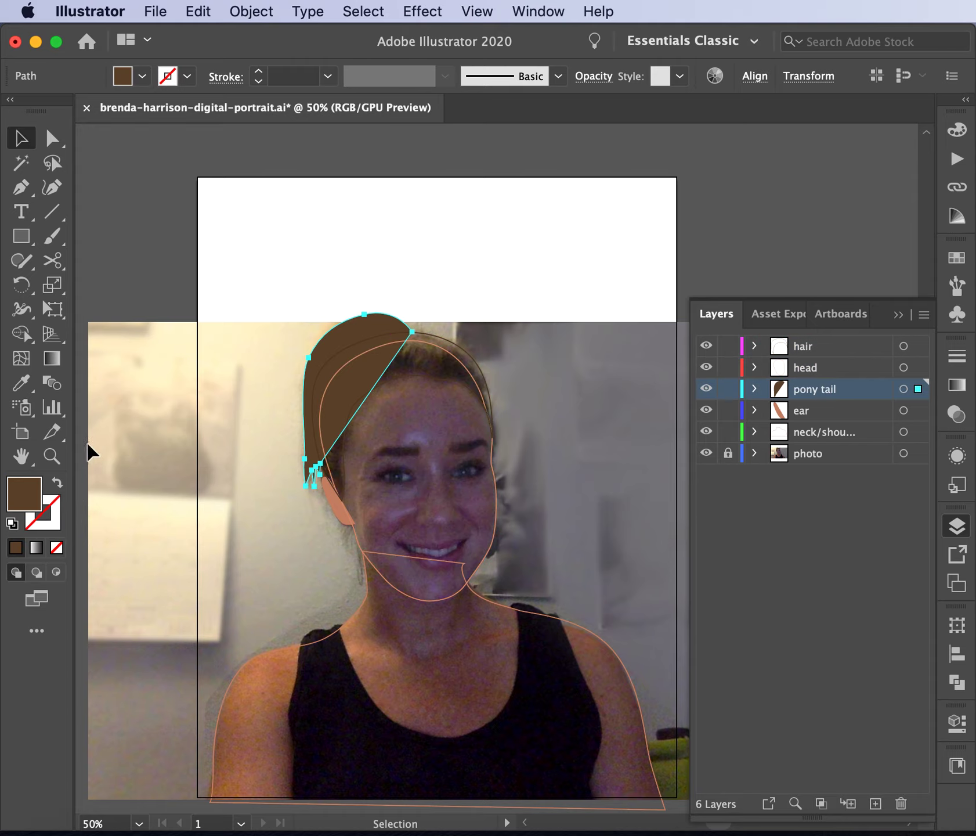
{"action": "left_click", "coordinate": [57, 484]}
{"action": "left_click", "coordinate": [334, 506]}
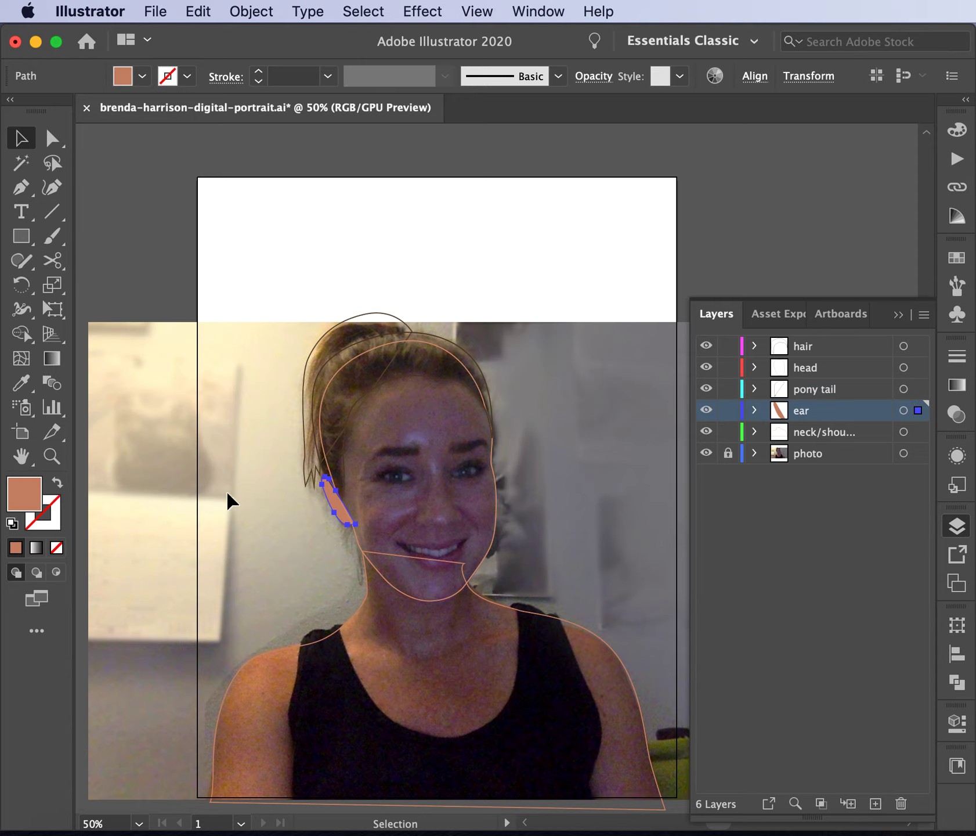
{"action": "left_click", "coordinate": [56, 485]}
{"action": "left_click", "coordinate": [149, 293]}
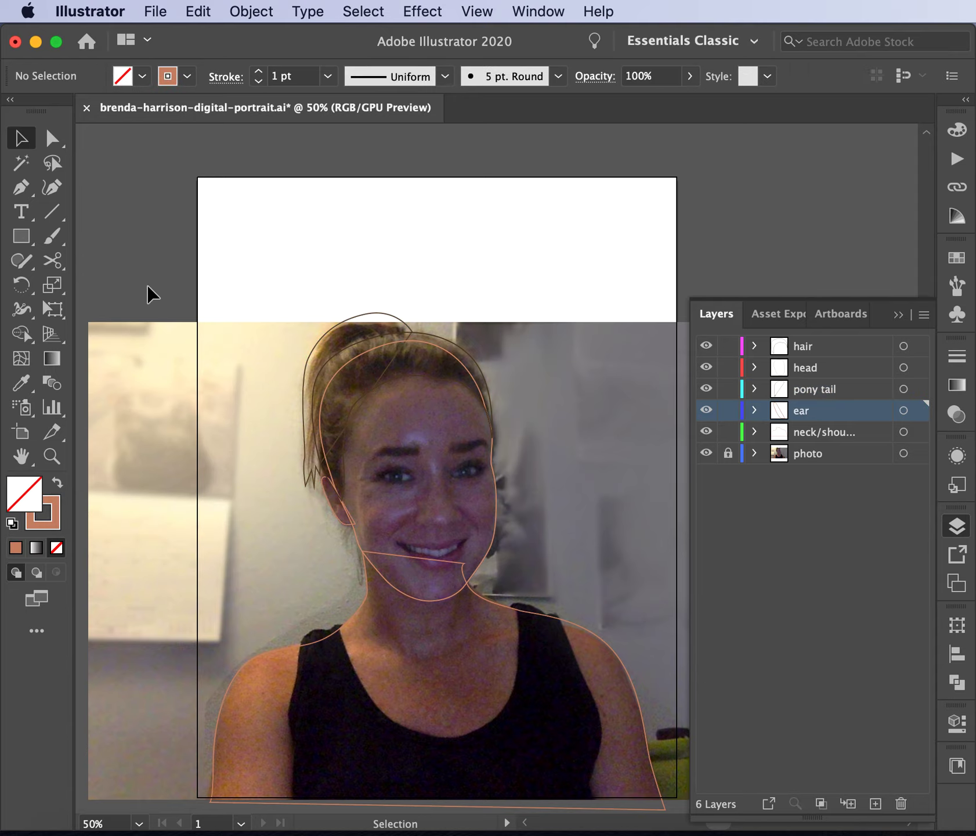
- Lock the ear, pony tail, head, hair and neck/shoulders layers
{"action": "key", "text": "super+equal"}
{"action": "key", "text": "super+equal"}
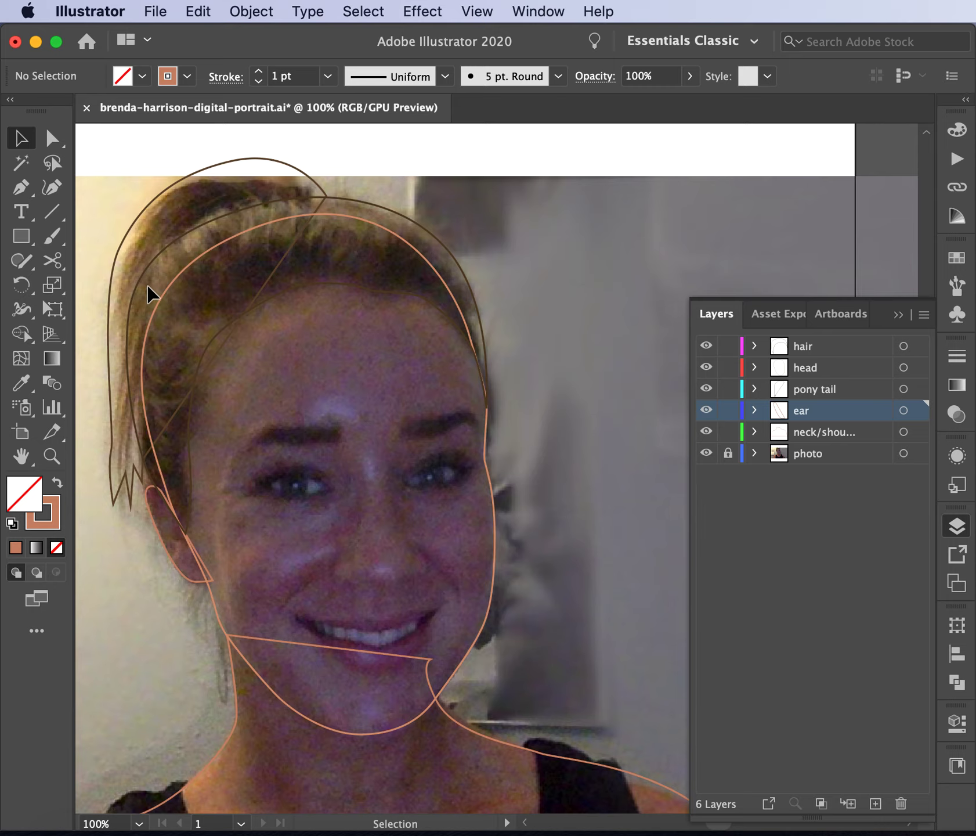
{"action": "scroll", "coordinate": [419, 540], "scroll_direction": "down", "scroll_amount": 3}
{"action": "scroll", "coordinate": [419, 540], "scroll_direction": "left", "scroll_amount": 5}
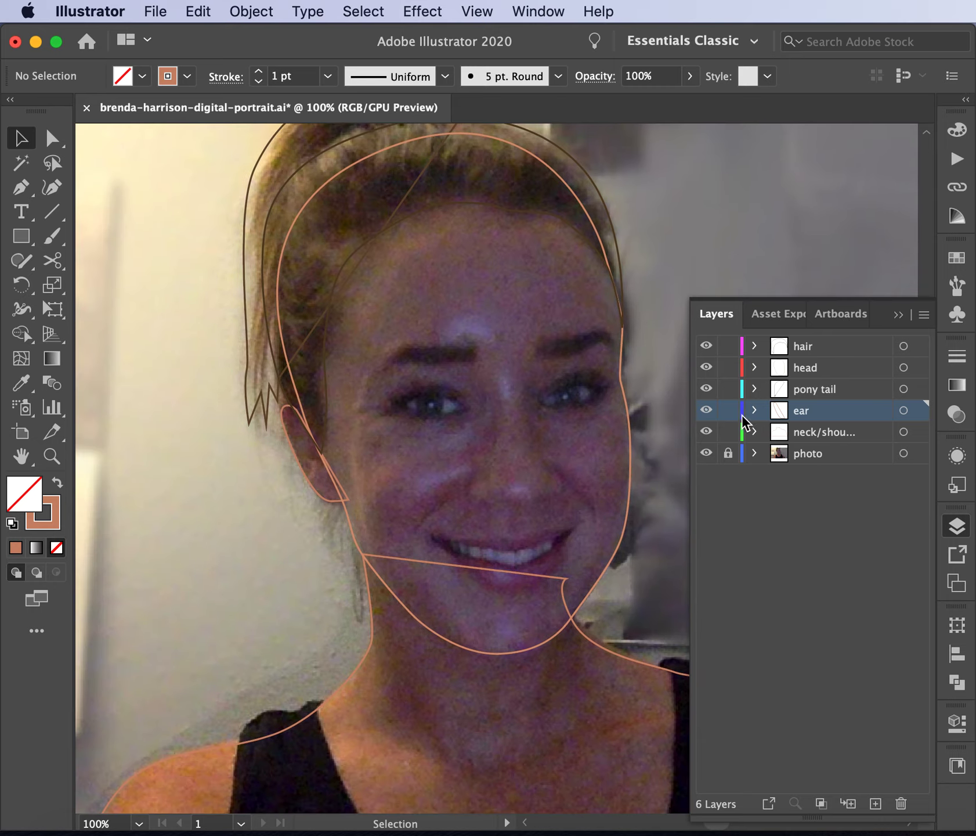
{"action": "left_click_drag", "start_coordinate": [729, 410], "coordinate": [730, 349]}
- Create a new layer above the hair layer and name it "facial details"
{"action": "left_click", "coordinate": [834, 352]}
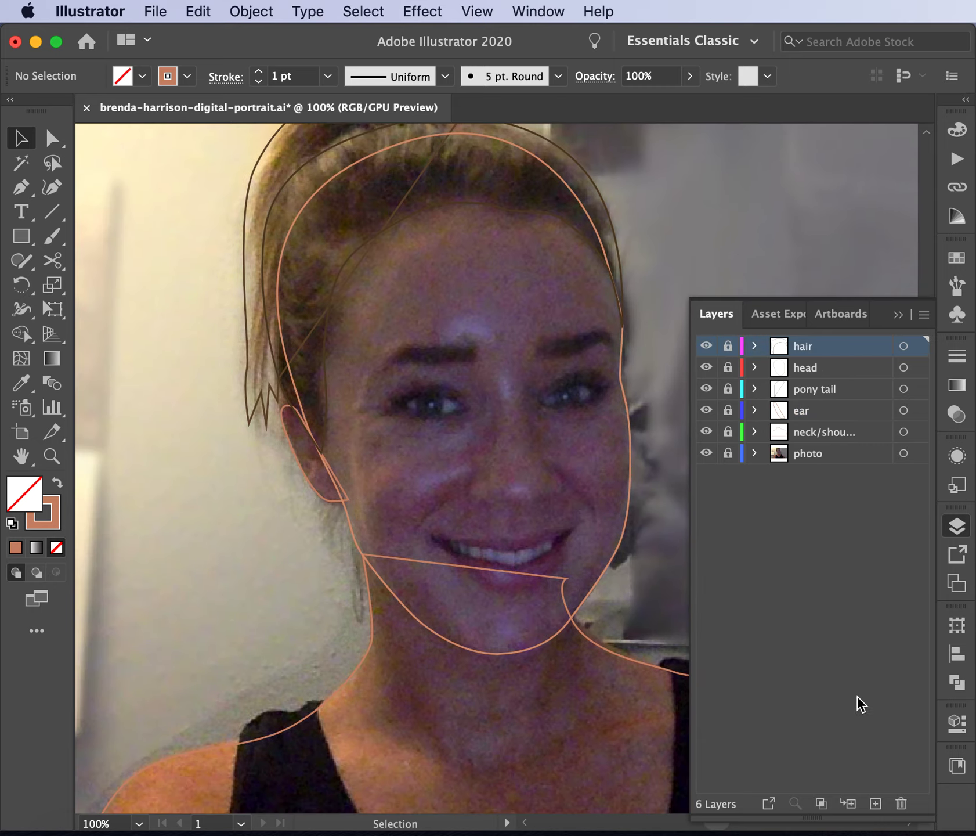
{"action": "left_click", "coordinate": [876, 803]}
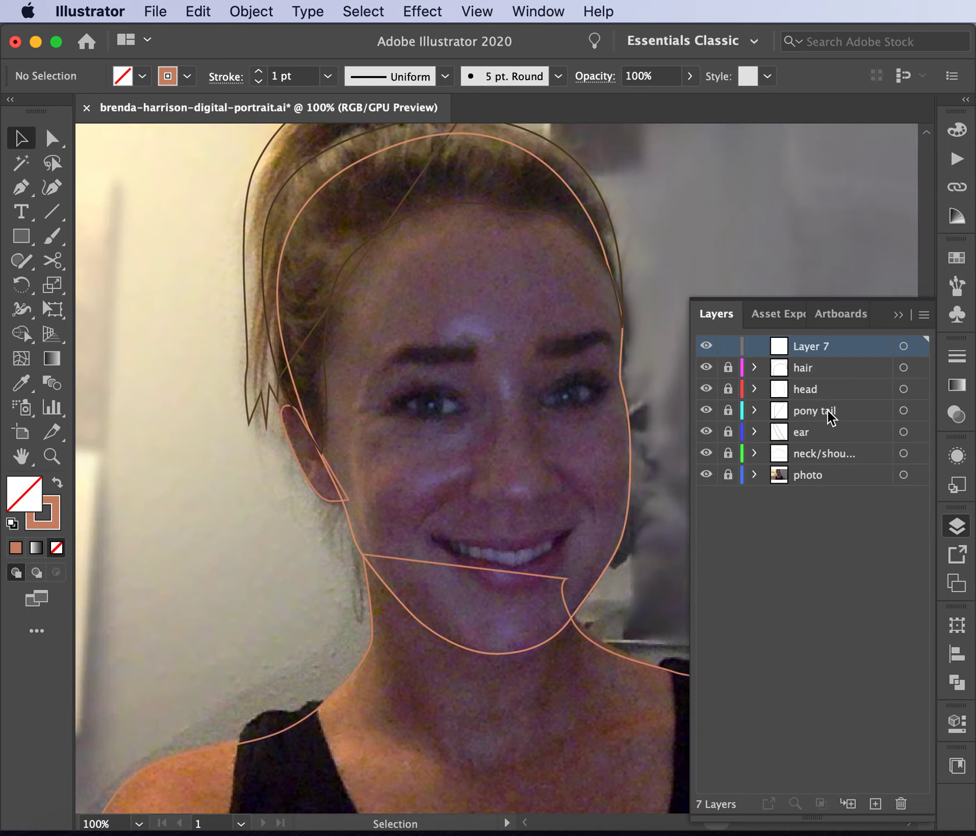
{"action": "double_click", "coordinate": [811, 347]}
{"action": "type", "text": "facia"}
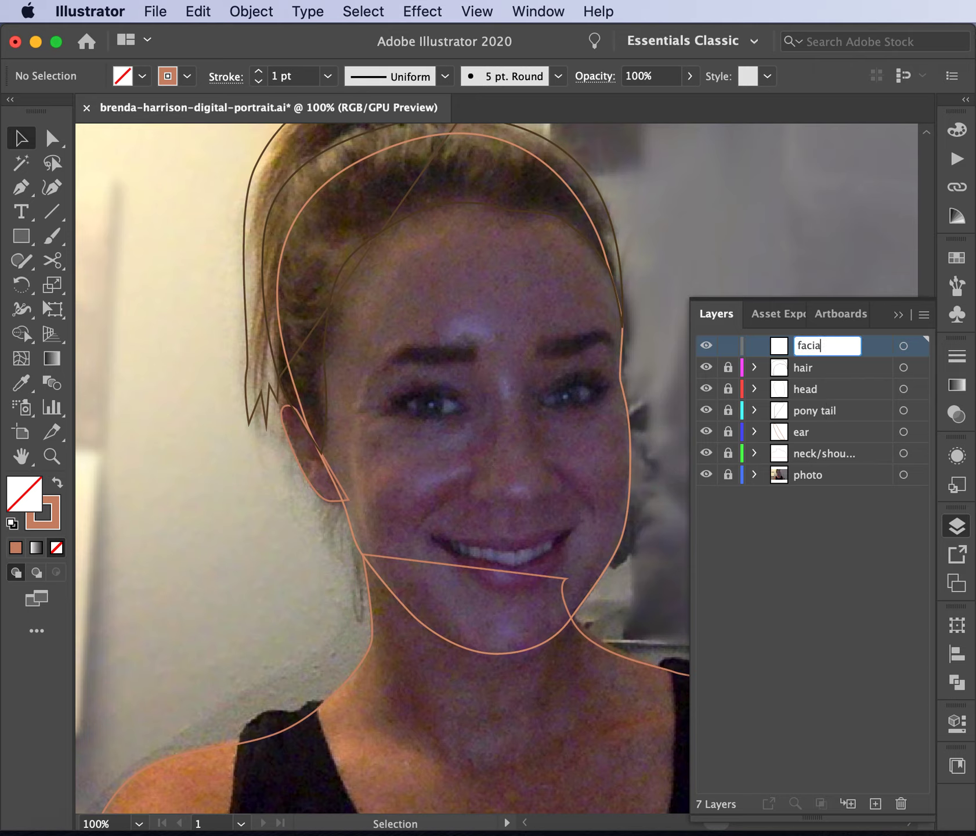
{"action": "type", "text": "l details"}
{"action": "key", "text": "Return"}
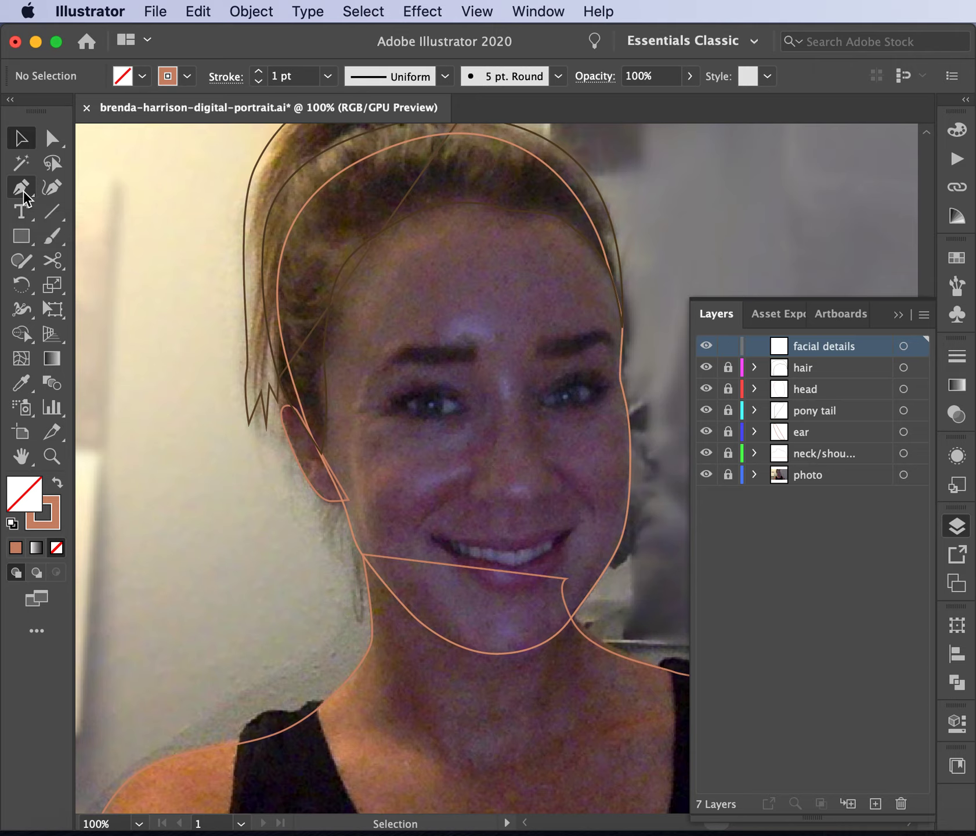
{"action": "left_click", "coordinate": [54, 233]}
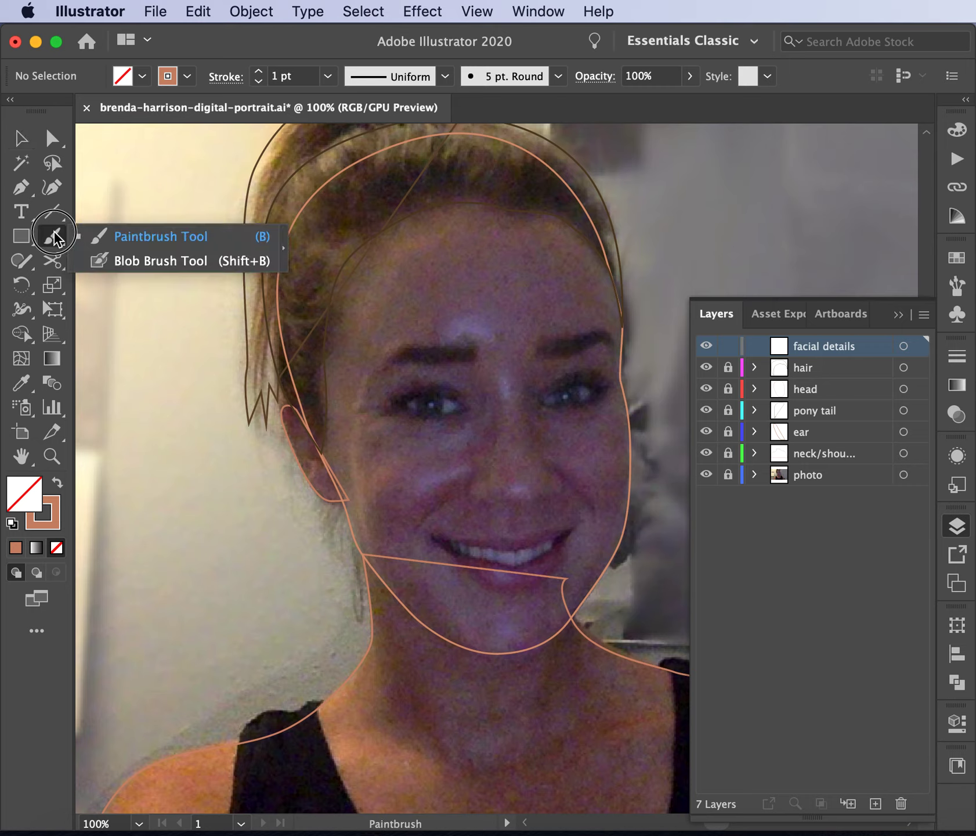
{"action": "left_click_drag", "start_coordinate": [54, 236], "coordinate": [99, 265]}
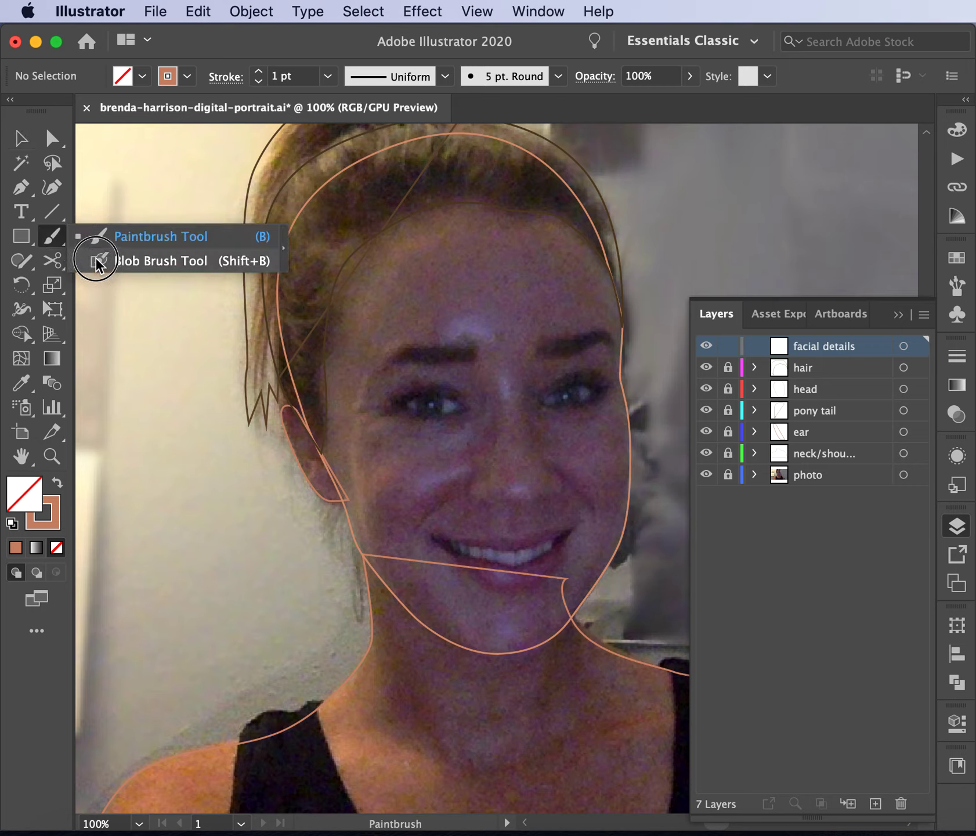
{"action": "left_click_drag", "start_coordinate": [97, 265], "coordinate": [104, 241]}
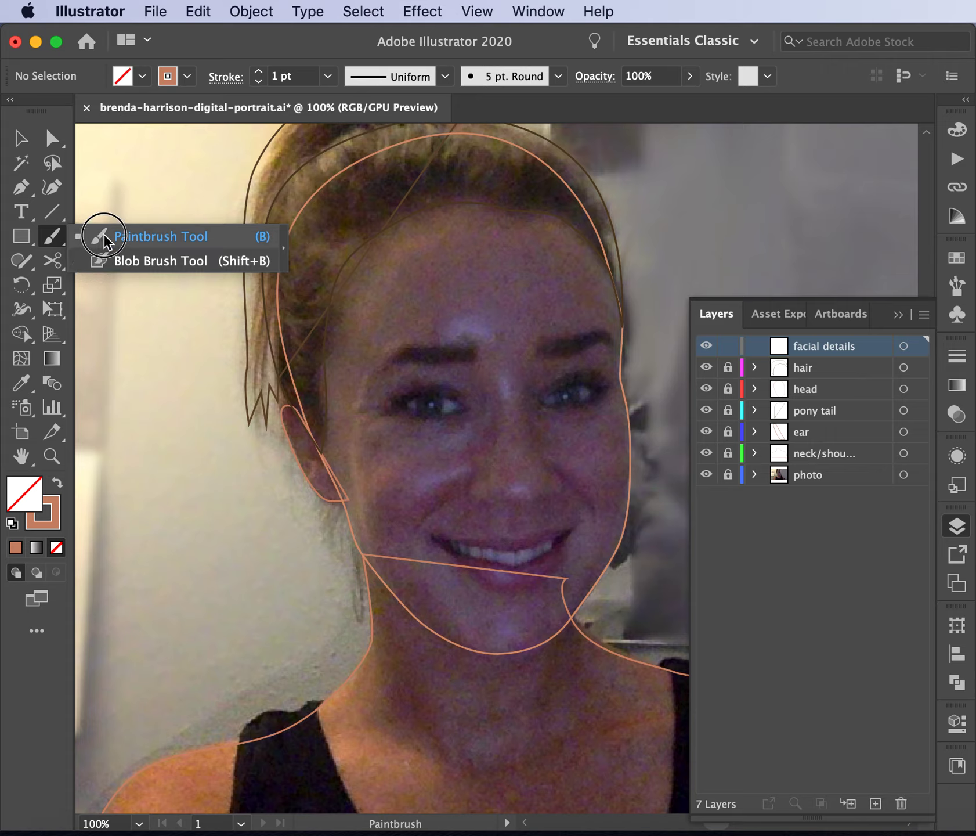
{"action": "left_click_drag", "start_coordinate": [105, 235], "coordinate": [34, 191]}
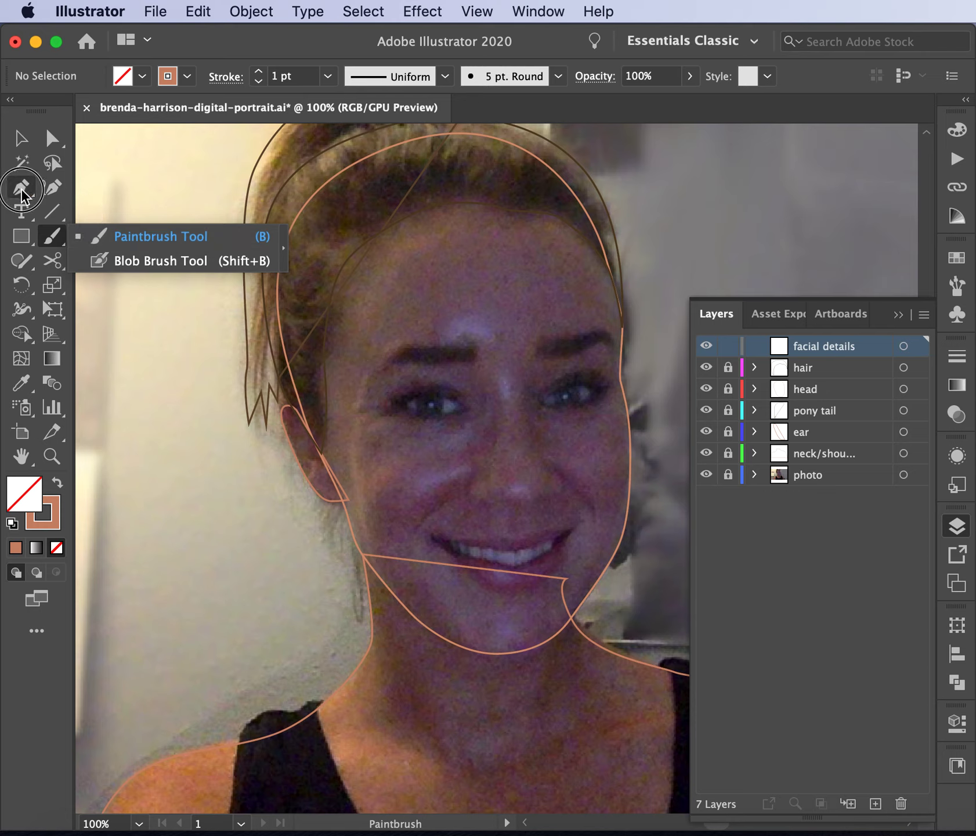
- With the Pen tool and an active c98669 stroke, trace the photo's left nostril and the start of the nose base
{"action": "left_click_drag", "start_coordinate": [20, 189], "coordinate": [20, 188]}
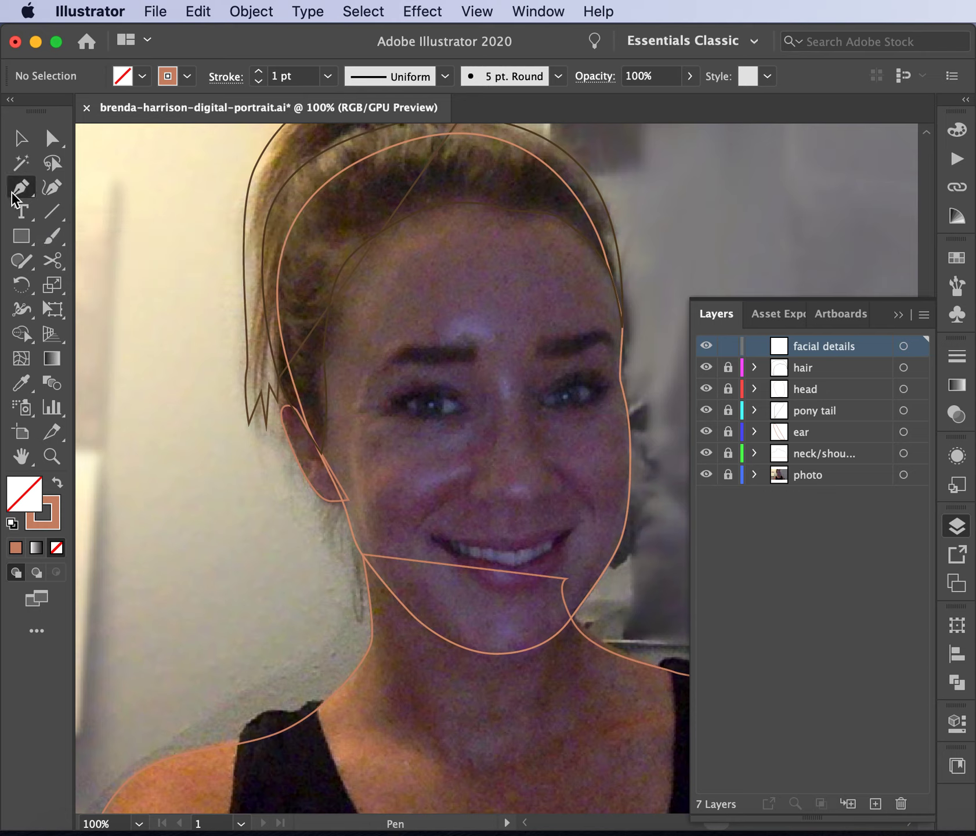
{"action": "key", "text": "super+equal"}
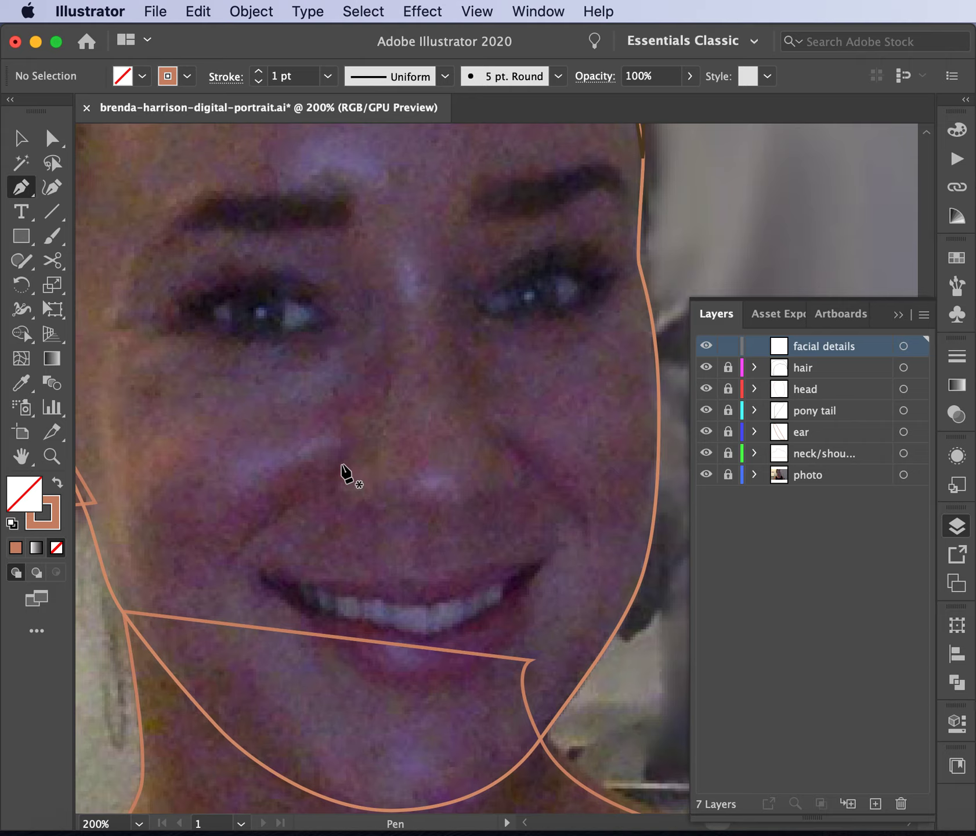
{"action": "left_click", "coordinate": [57, 508]}
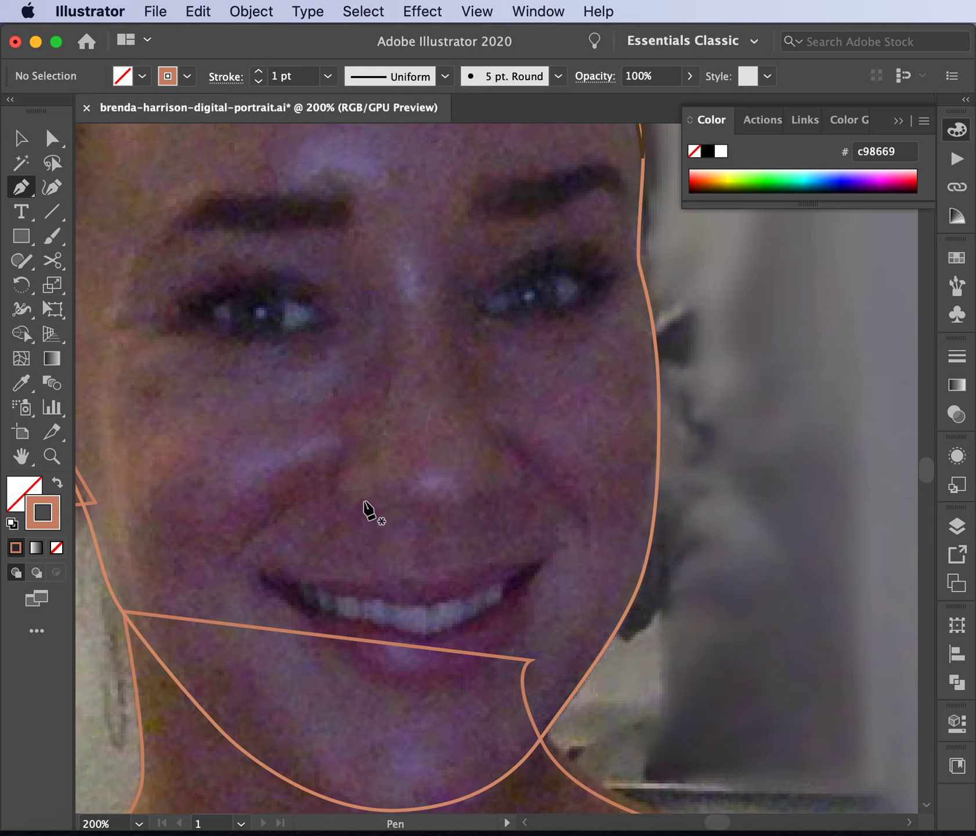
{"action": "left_click", "coordinate": [345, 459]}
{"action": "left_click_drag", "start_coordinate": [333, 485], "coordinate": [337, 499]}
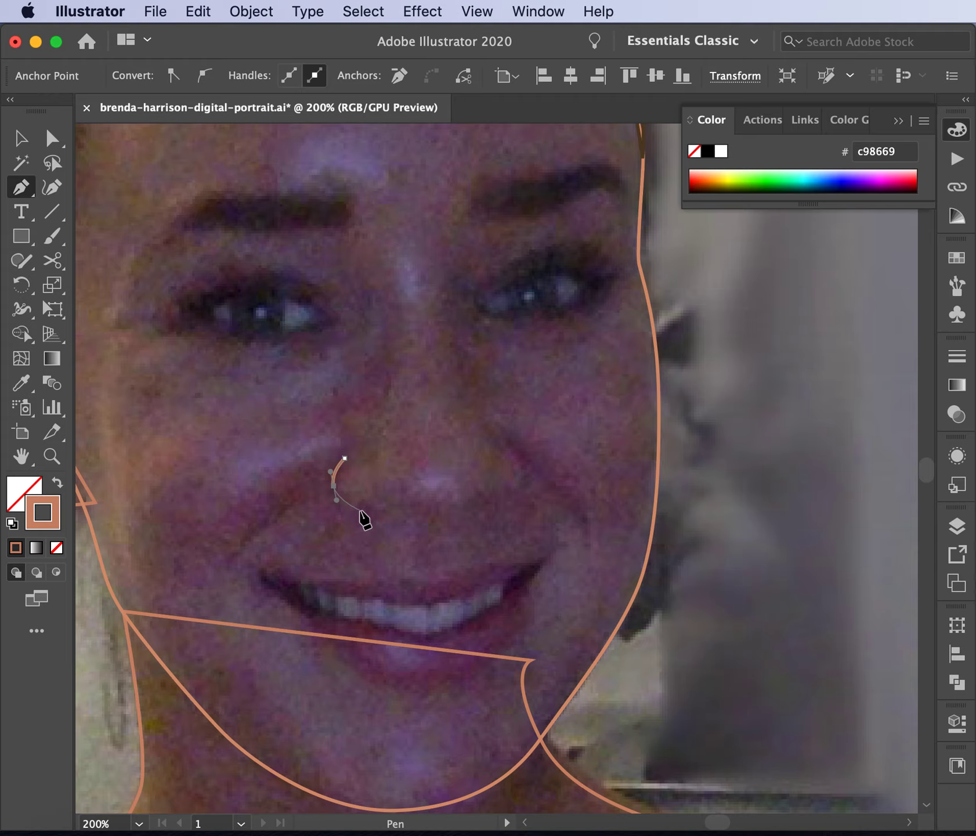
{"action": "left_click_drag", "start_coordinate": [359, 510], "coordinate": [367, 509]}
{"action": "left_click_drag", "start_coordinate": [376, 506], "coordinate": [383, 505]}
{"action": "left_click_drag", "start_coordinate": [405, 508], "coordinate": [414, 510]}
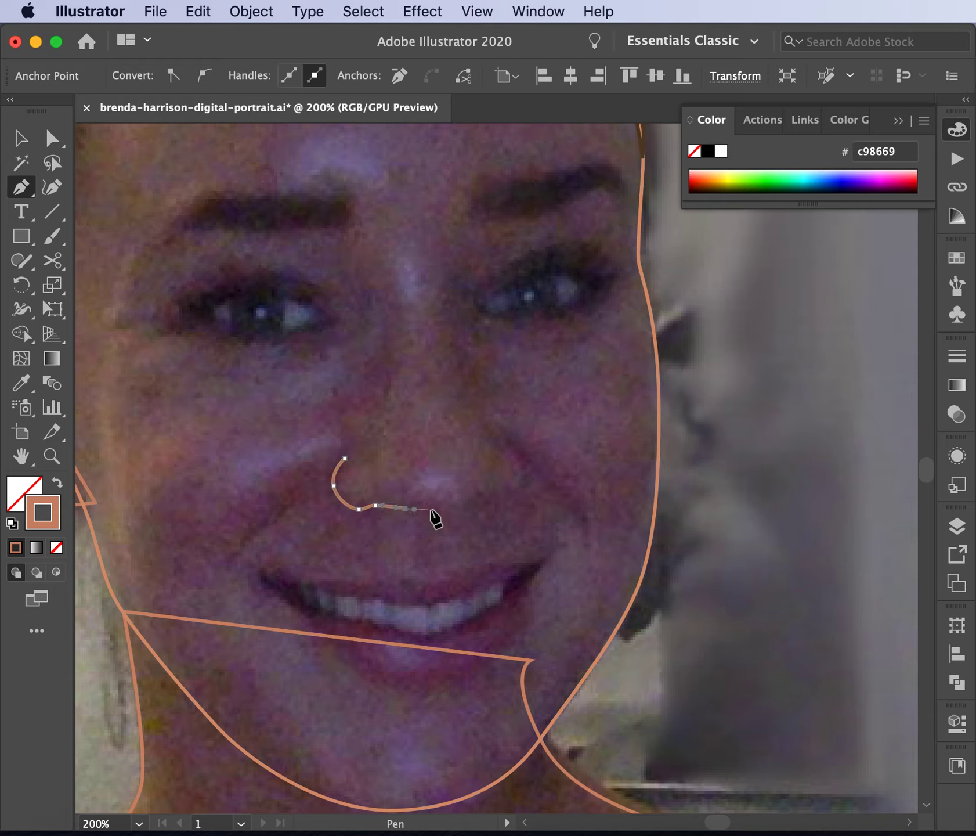
- Continue the nose path along its base and up around the right nostril, leaving the path open
{"action": "left_click", "coordinate": [471, 502]}
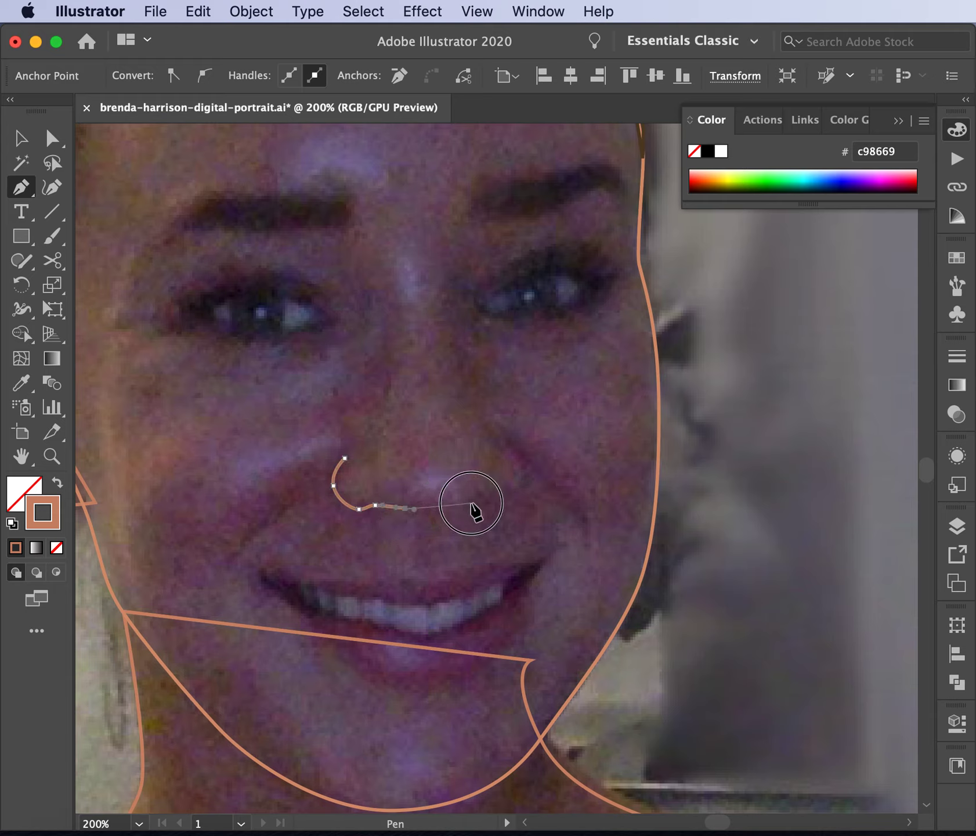
{"action": "left_click_drag", "start_coordinate": [471, 503], "coordinate": [487, 494]}
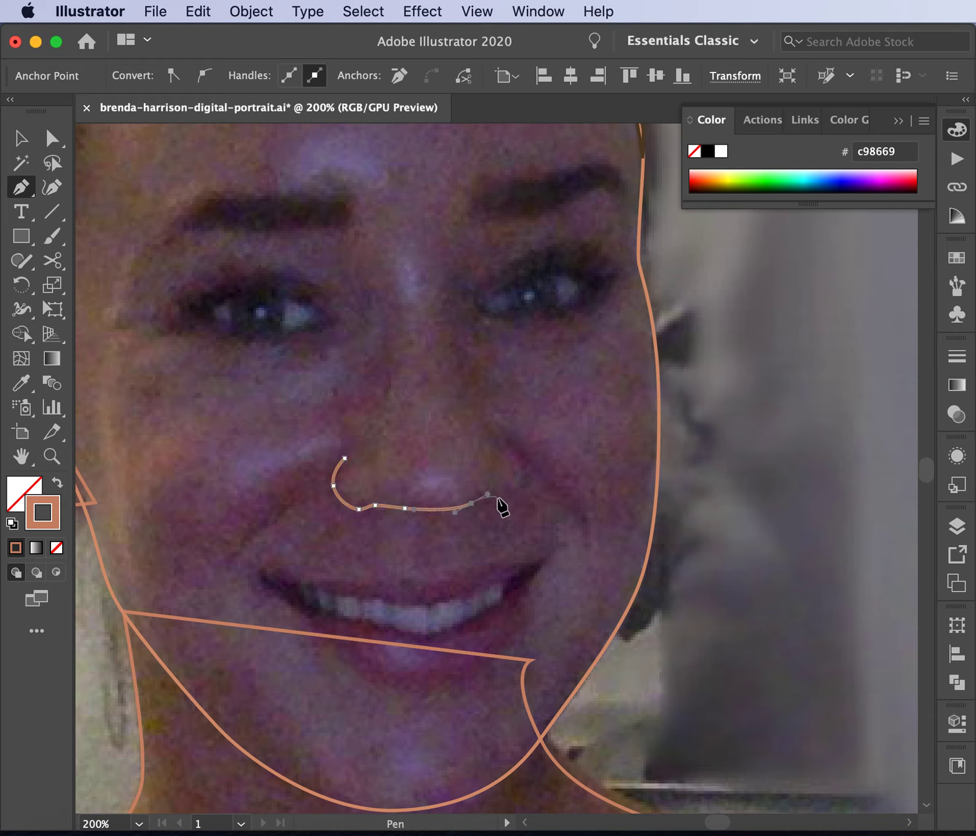
{"action": "left_click", "coordinate": [501, 497]}
{"action": "left_click_drag", "start_coordinate": [524, 479], "coordinate": [528, 462]}
{"action": "left_click", "coordinate": [515, 448]}
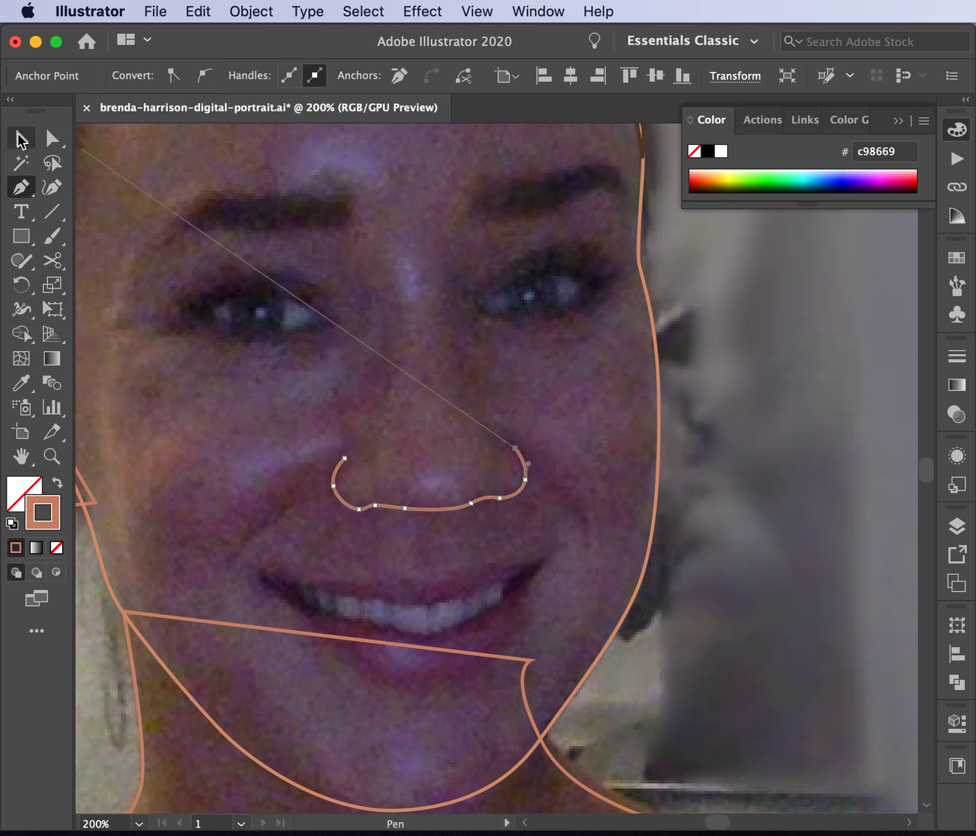
{"action": "left_click", "coordinate": [21, 139]}
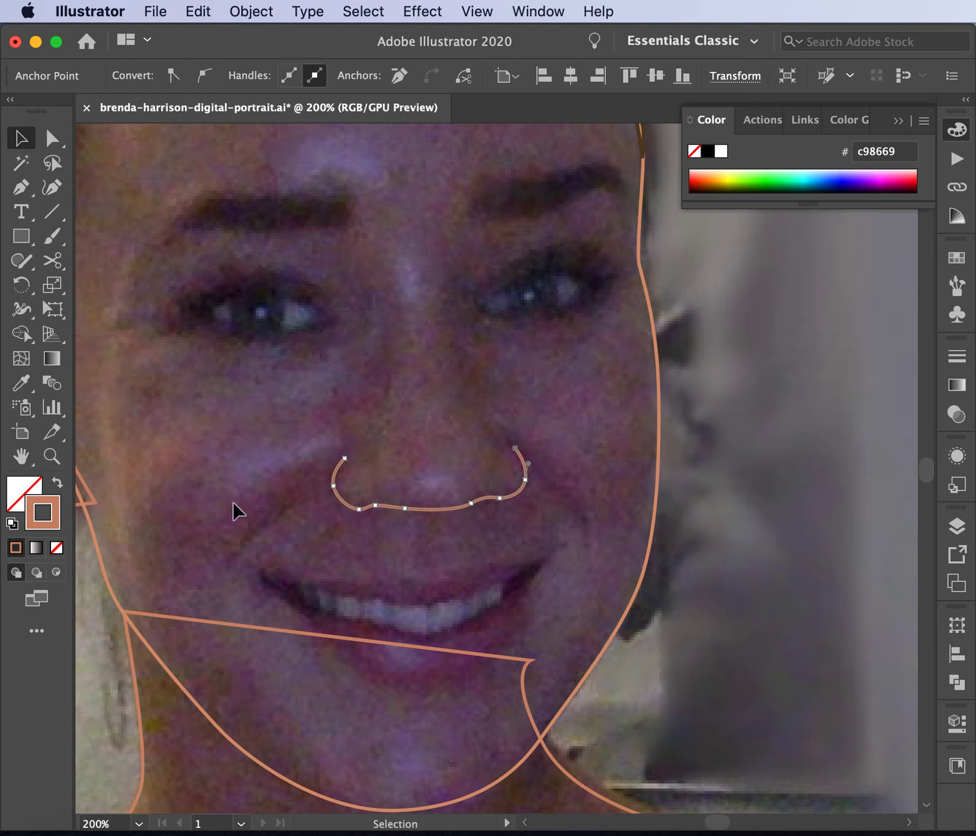
- Smooth the base of the nose line by shifting the anchor beside the left nostril rightward and adjusting the handles of the central curve
{"action": "left_click", "coordinate": [377, 505]}
{"action": "left_click_drag", "start_coordinate": [376, 504], "coordinate": [381, 507]}
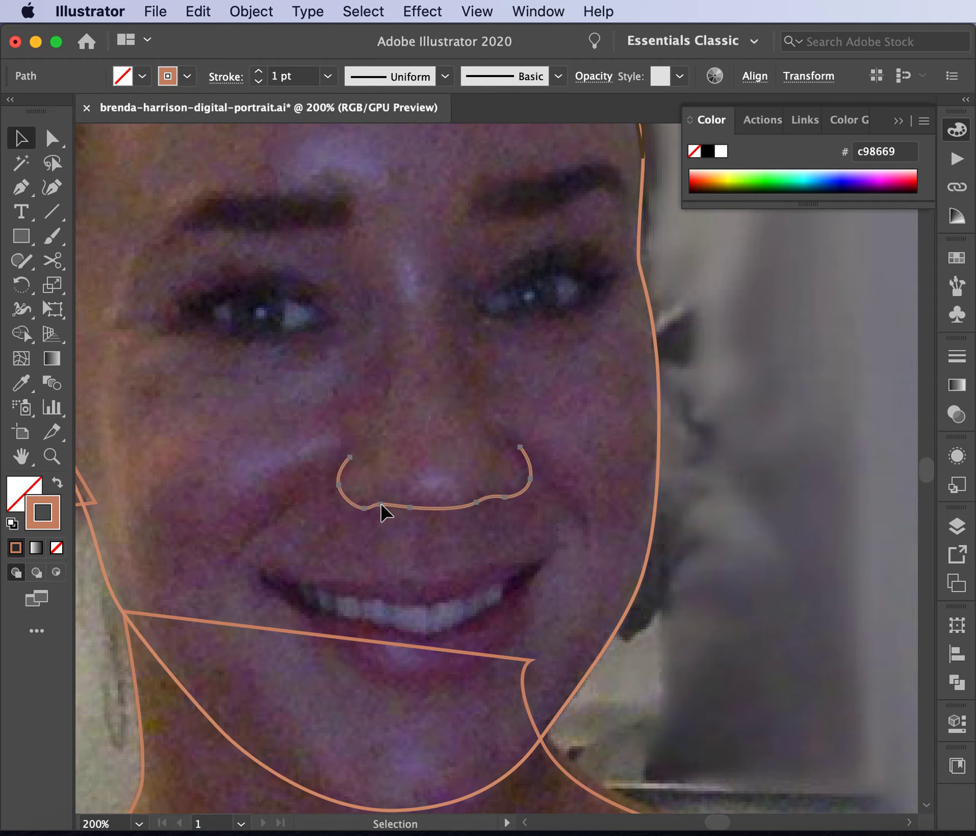
{"action": "key", "text": "super+equal"}
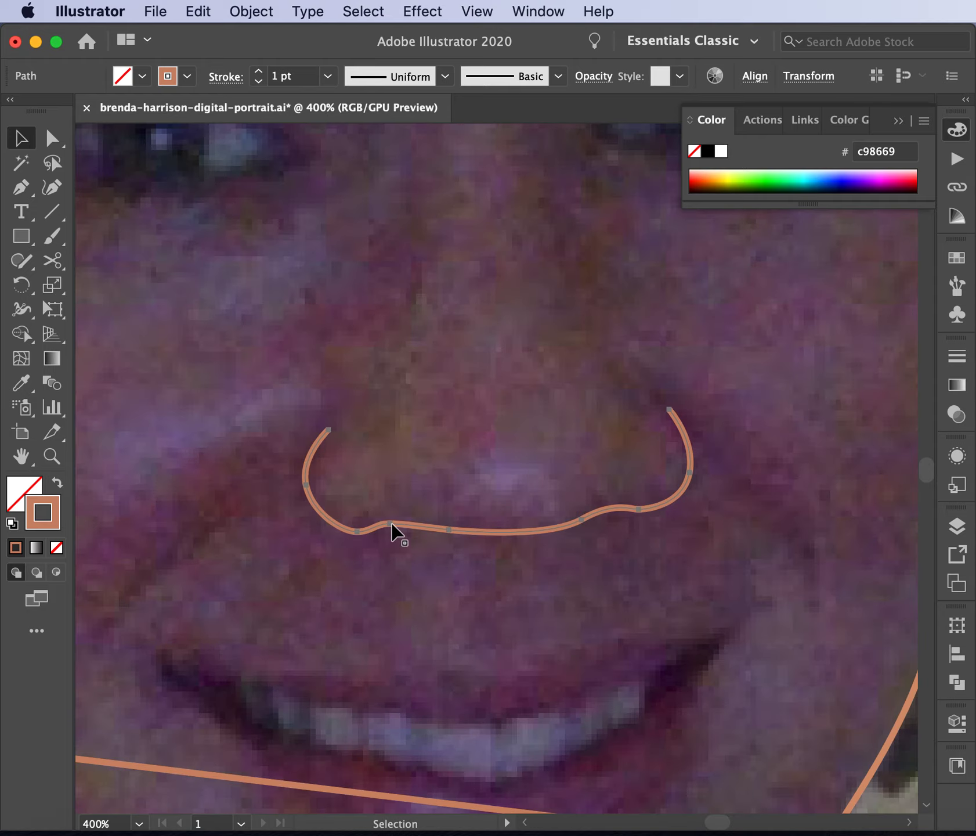
{"action": "left_click", "coordinate": [53, 143]}
{"action": "left_click", "coordinate": [388, 525]}
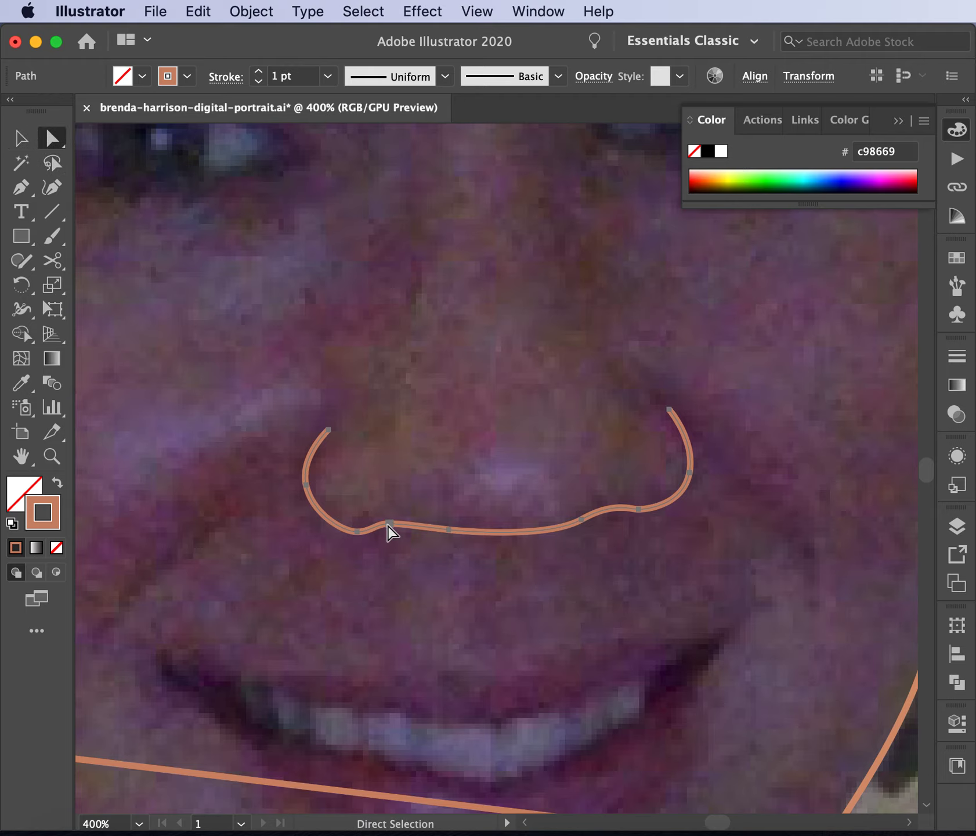
{"action": "left_click_drag", "start_coordinate": [394, 532], "coordinate": [405, 525]}
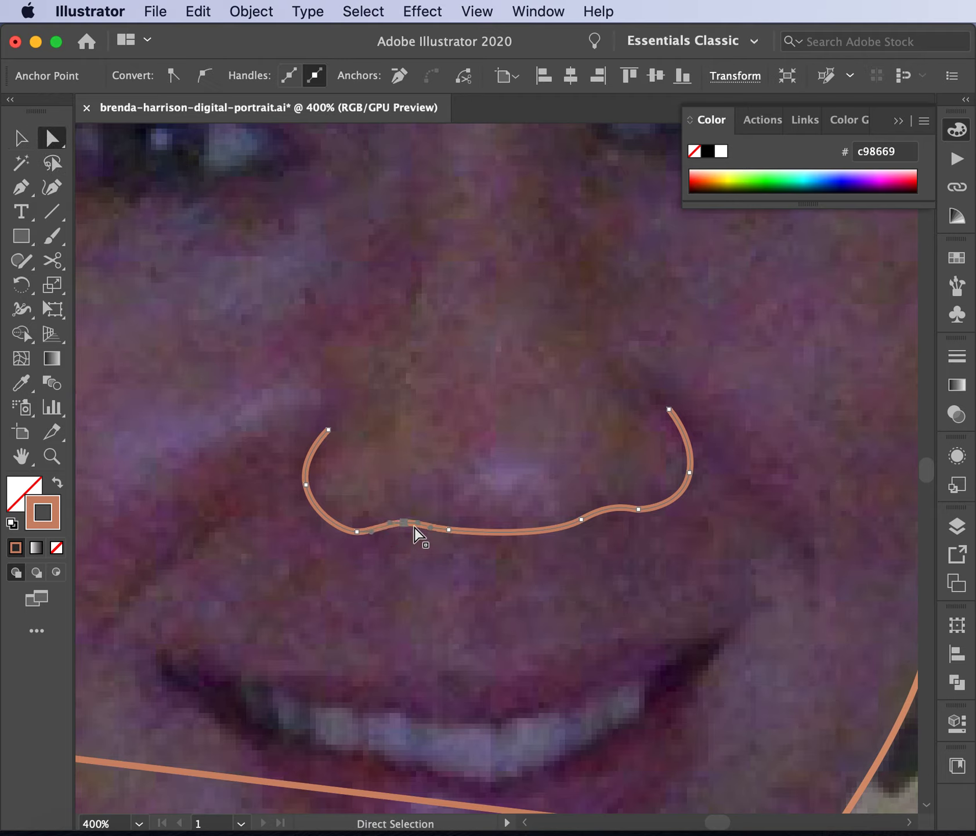
{"action": "left_click", "coordinate": [449, 530]}
{"action": "left_click_drag", "start_coordinate": [466, 536], "coordinate": [478, 539]}
{"action": "left_click_drag", "start_coordinate": [550, 538], "coordinate": [539, 539]}
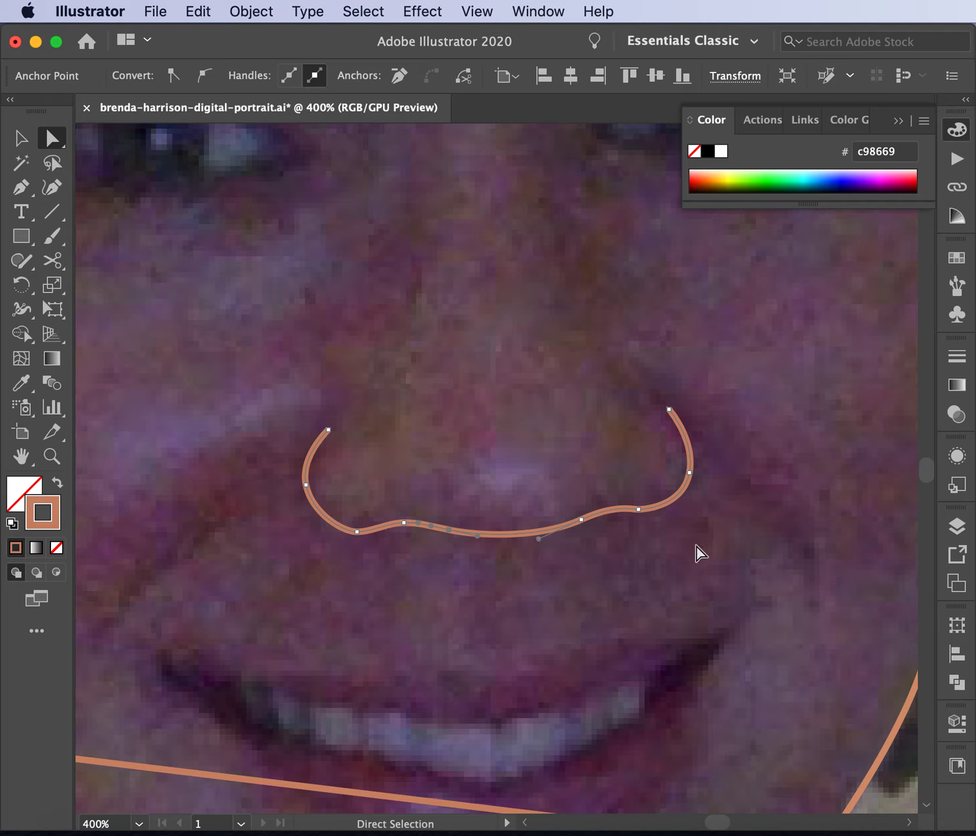
- Apply the symmetrical lens-shaped width profile to the nose path so its stroke tapers at both ends
{"action": "left_click", "coordinate": [359, 532]}
{"action": "left_click", "coordinate": [409, 619]}
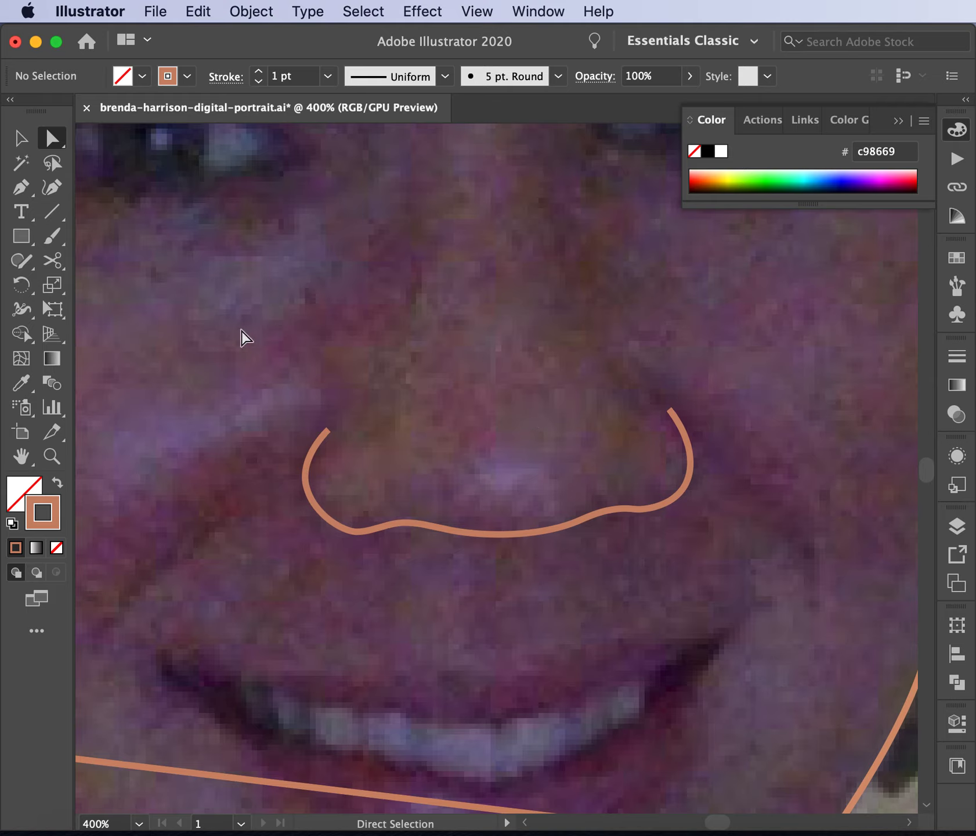
{"action": "left_click", "coordinate": [21, 137]}
{"action": "left_click", "coordinate": [306, 491]}
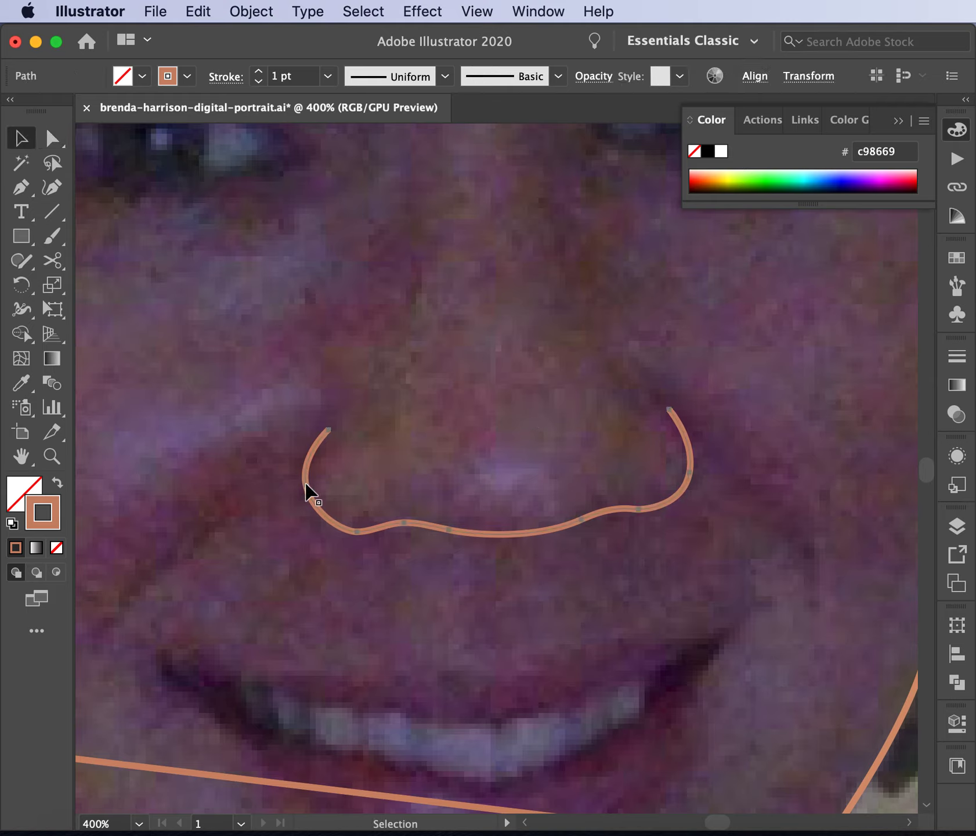
{"action": "left_click", "coordinate": [445, 78]}
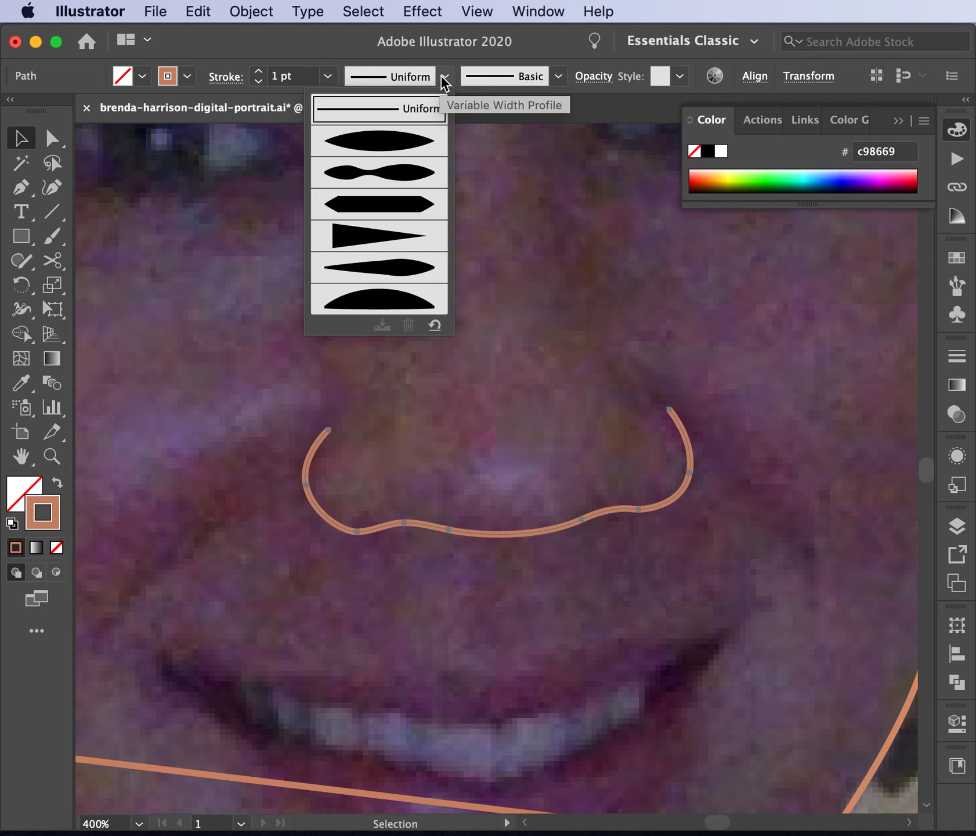
{"action": "left_click", "coordinate": [380, 141]}
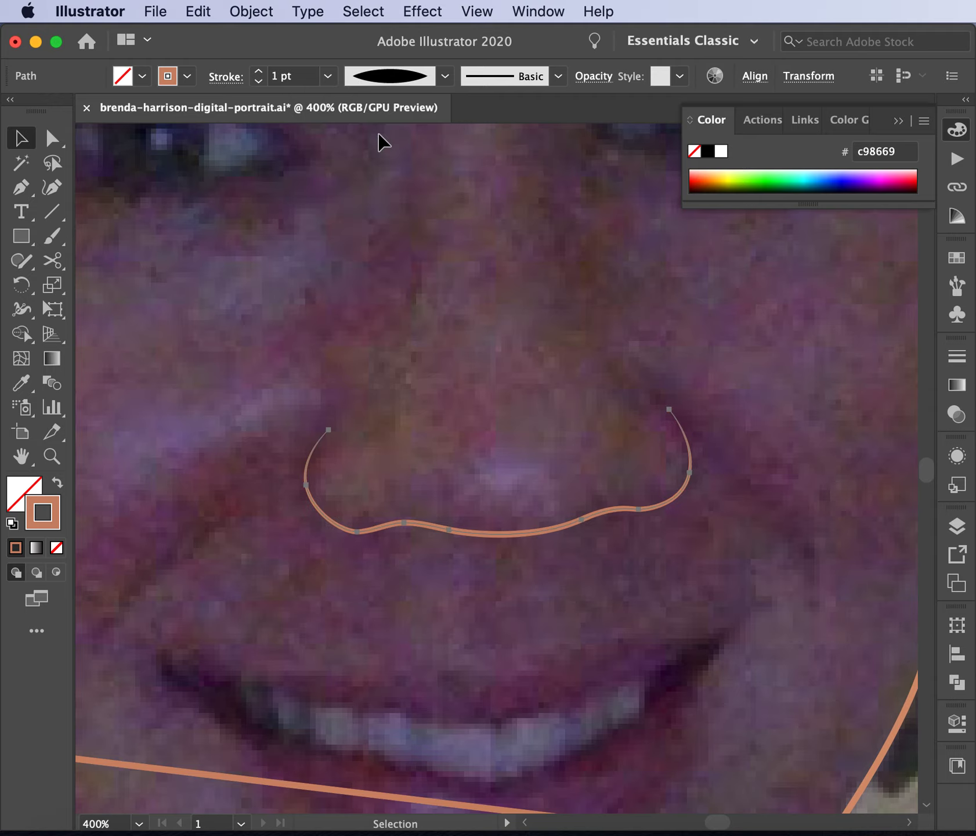
{"action": "left_click", "coordinate": [437, 355]}
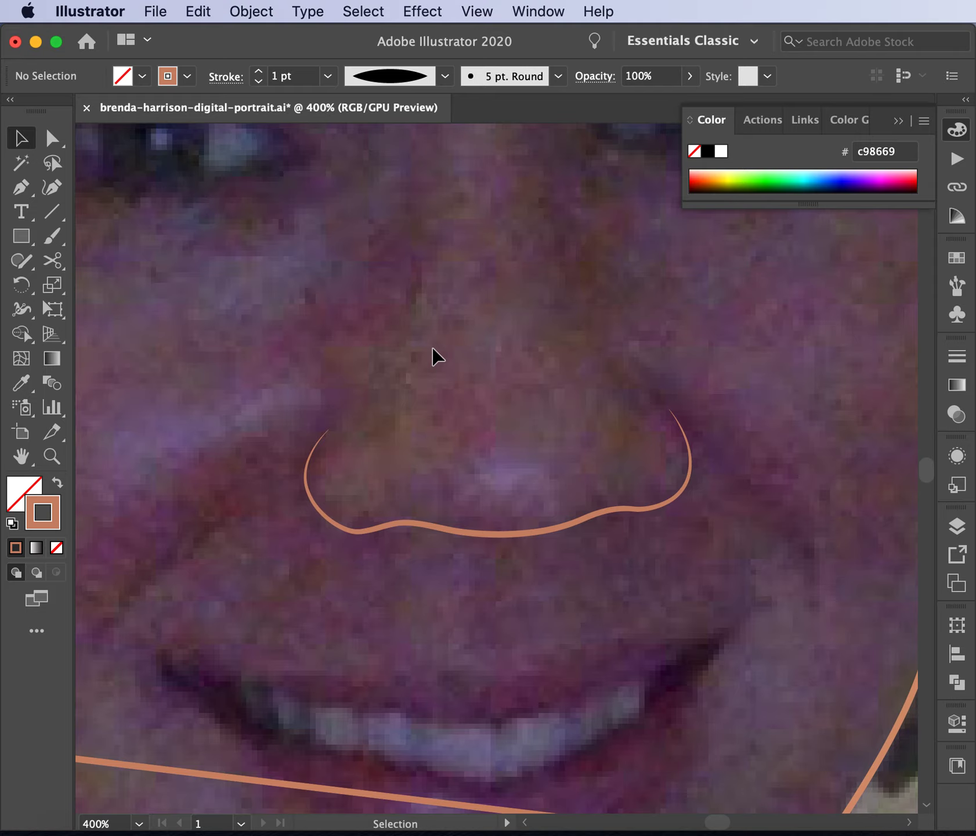
- Draw a flat ellipse over the left nostril opening and swap its stroke to a solid c98669 fill without stroke
{"action": "left_click_drag", "start_coordinate": [21, 236], "coordinate": [113, 283]}
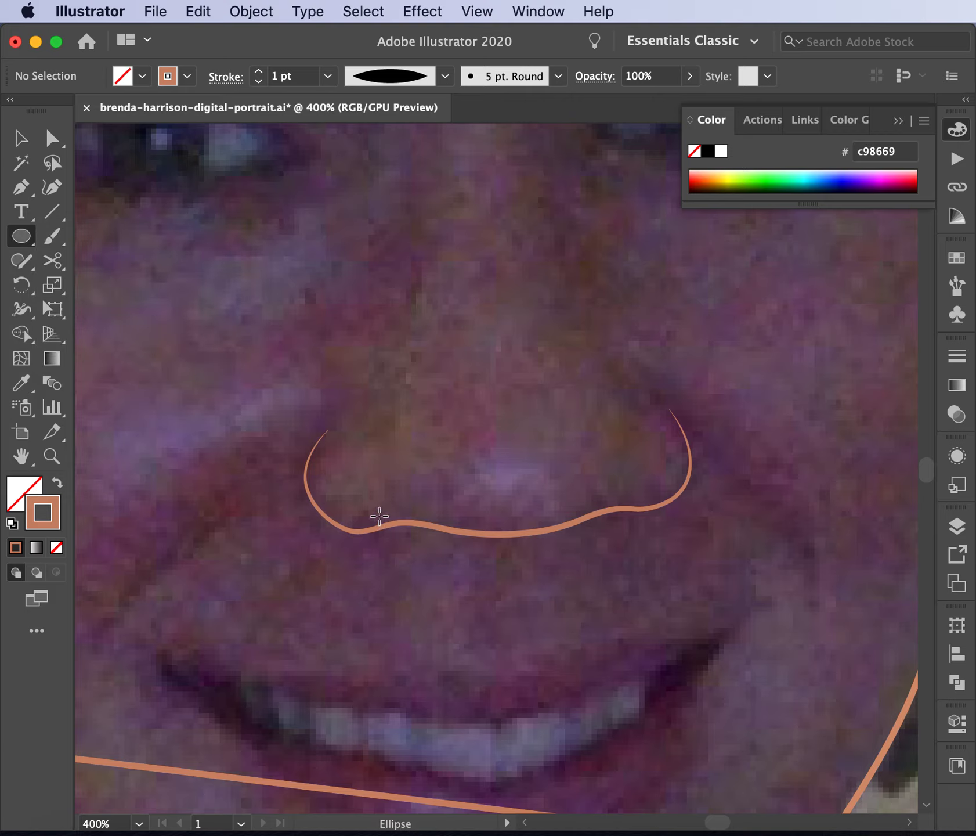
{"action": "left_click_drag", "start_coordinate": [379, 514], "coordinate": [438, 532]}
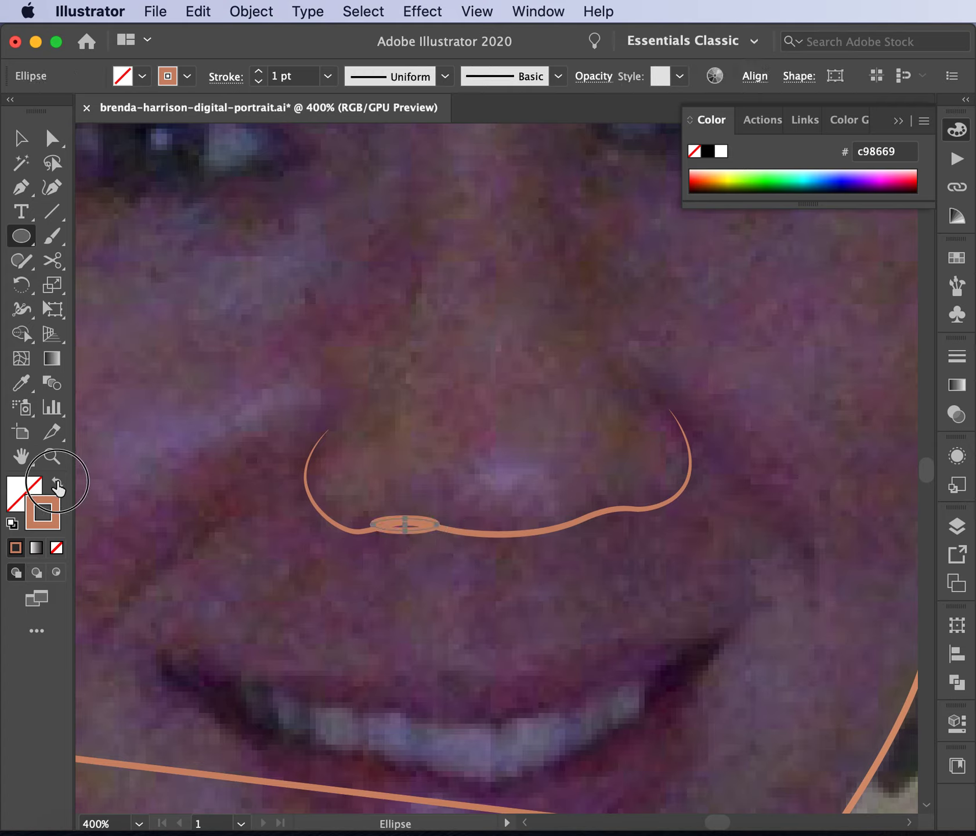
{"action": "left_click", "coordinate": [58, 485]}
{"action": "left_click", "coordinate": [22, 138]}
{"action": "left_click_drag", "start_coordinate": [419, 527], "coordinate": [421, 528]}
{"action": "left_click", "coordinate": [447, 442]}
{"action": "left_click", "coordinate": [411, 532]}
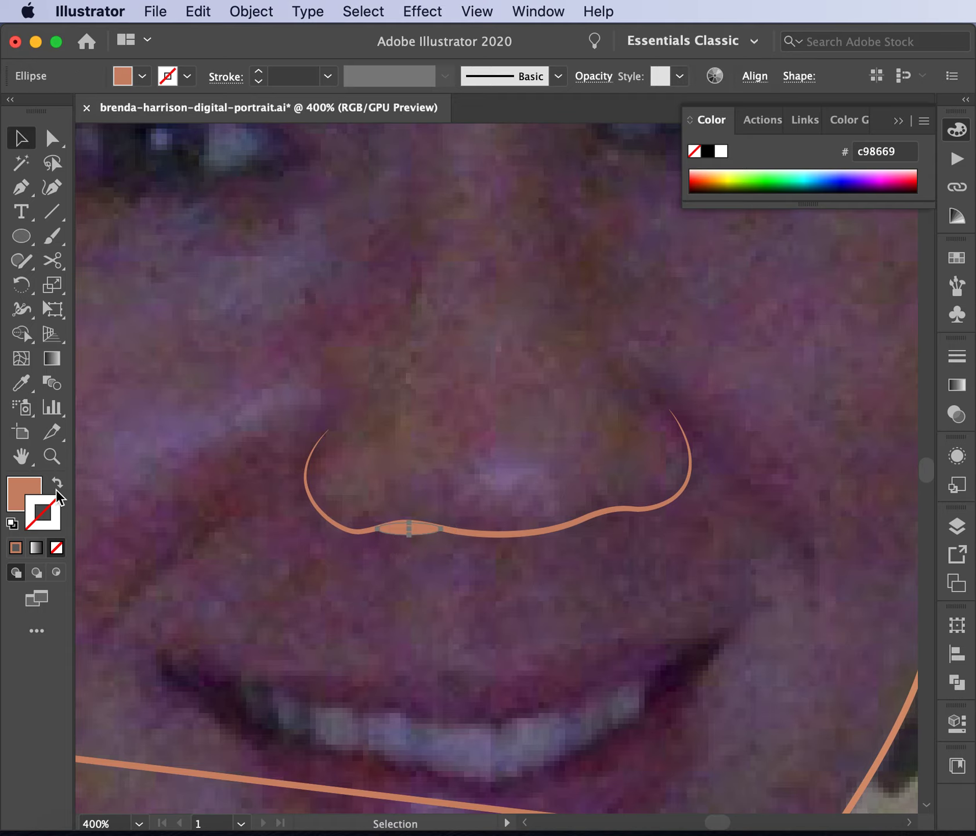
- Change the left nostril ellipse's fill to dark brown 6b4334
{"action": "double_click", "coordinate": [24, 493]}
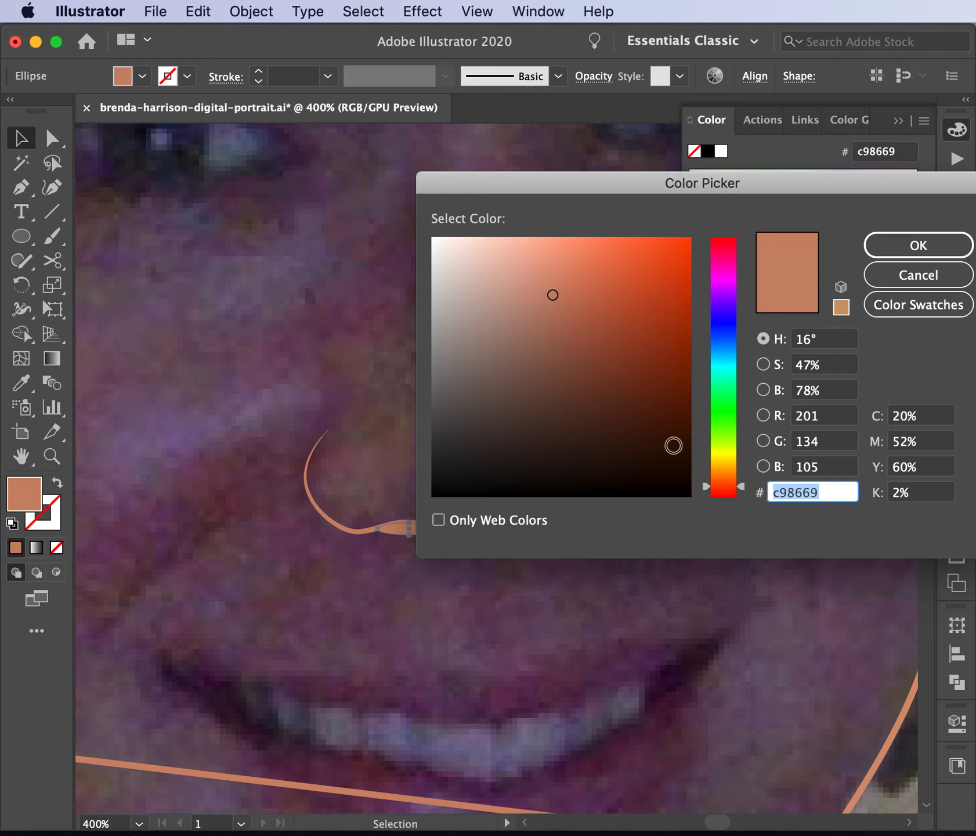
{"action": "mouse_move", "coordinate": [568, 384]}
{"action": "left_mouse_down"}
{"action": "mouse_move", "coordinate": [558, 379]}
{"action": "mouse_move", "coordinate": [564, 388]}
{"action": "left_mouse_up"}
{"action": "left_click", "coordinate": [897, 249]}
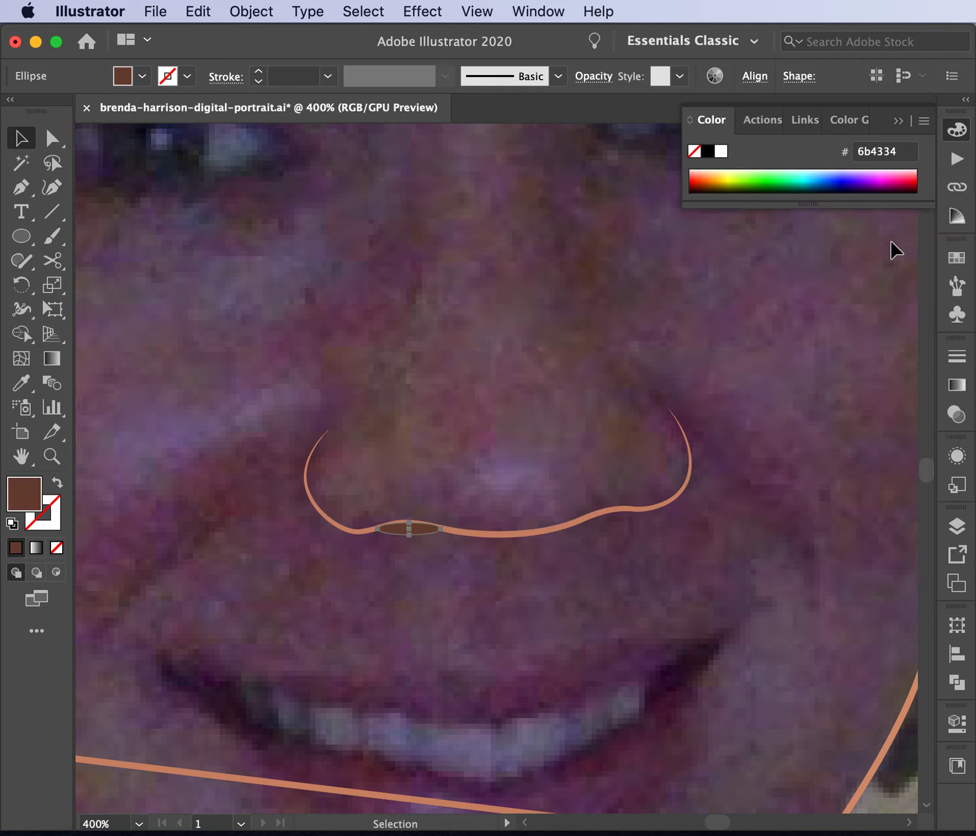
- Paste a copy of the nostril ellipse, move it to the right nostril and tilt it to follow the nose line
{"action": "key", "text": "super+v"}
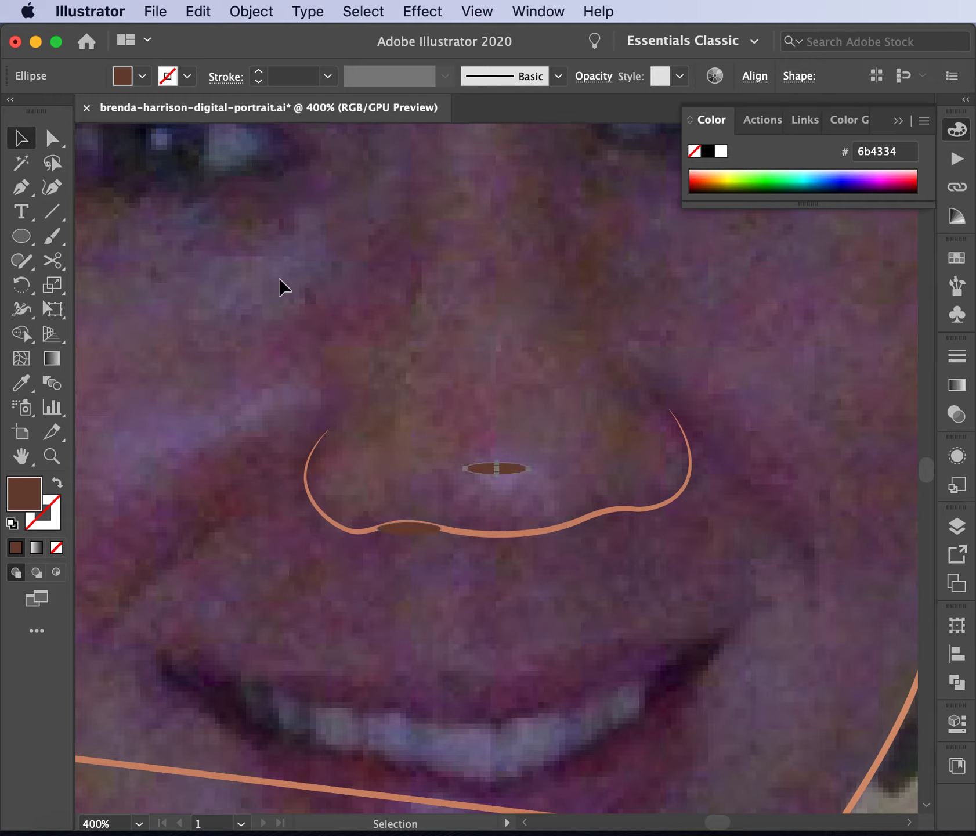
{"action": "left_click_drag", "start_coordinate": [484, 472], "coordinate": [646, 489]}
{"action": "left_click", "coordinate": [51, 309]}
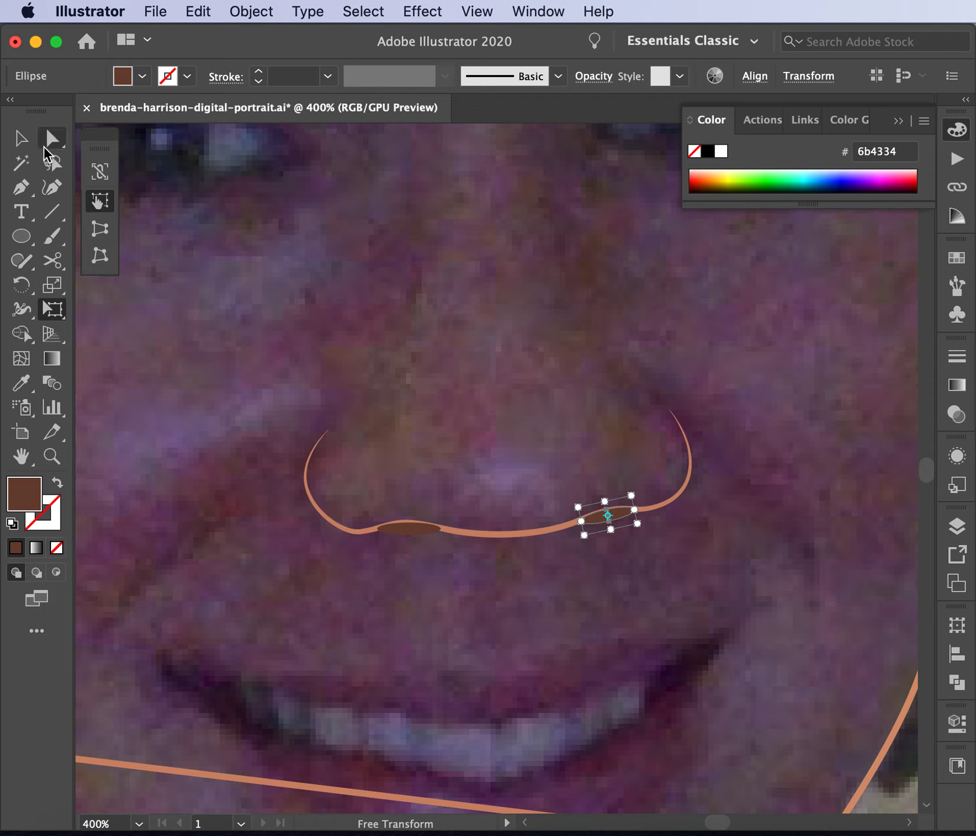
{"action": "left_click", "coordinate": [21, 137]}
{"action": "left_click", "coordinate": [459, 436]}
- Move both nostril ellipses beneath the nose path in the facial details layer
{"action": "left_click", "coordinate": [412, 536]}
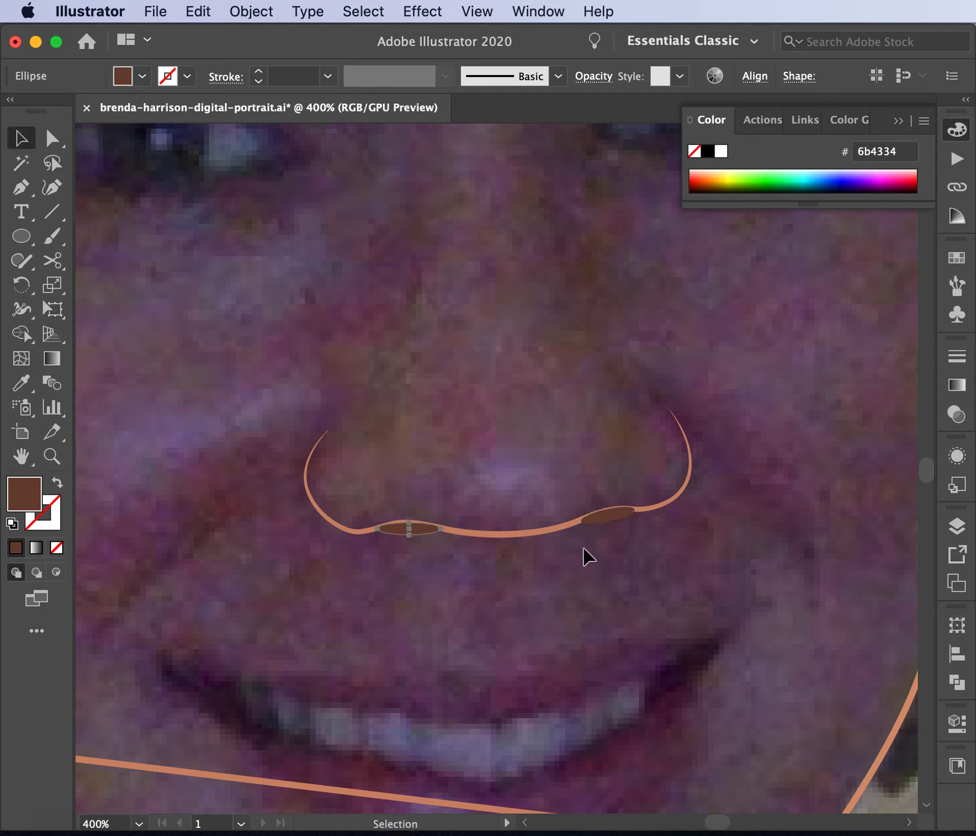
{"action": "left_click", "coordinate": [600, 525], "text": "shift"}
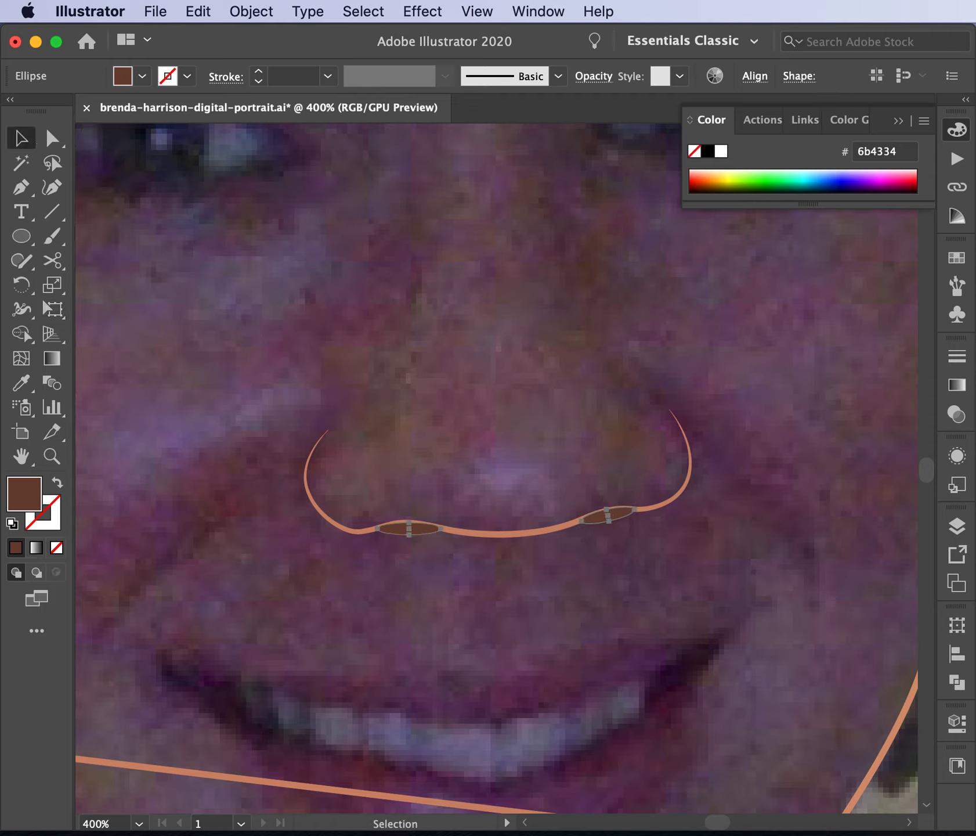
{"action": "left_click", "coordinate": [957, 526]}
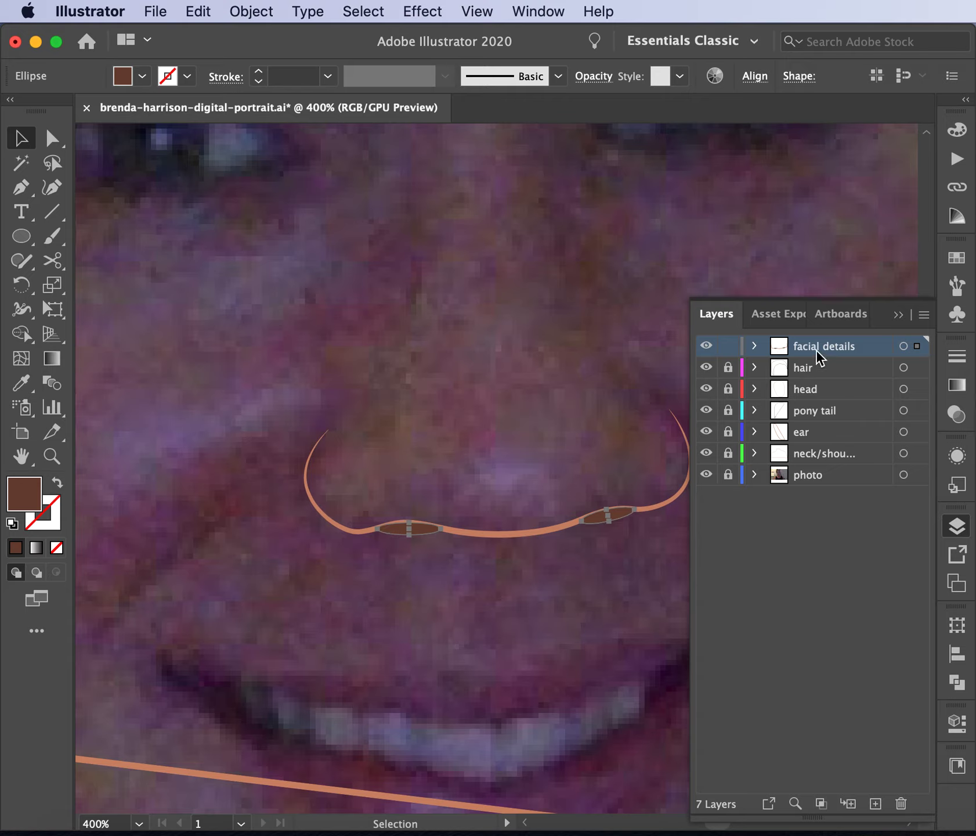
{"action": "left_click", "coordinate": [755, 348]}
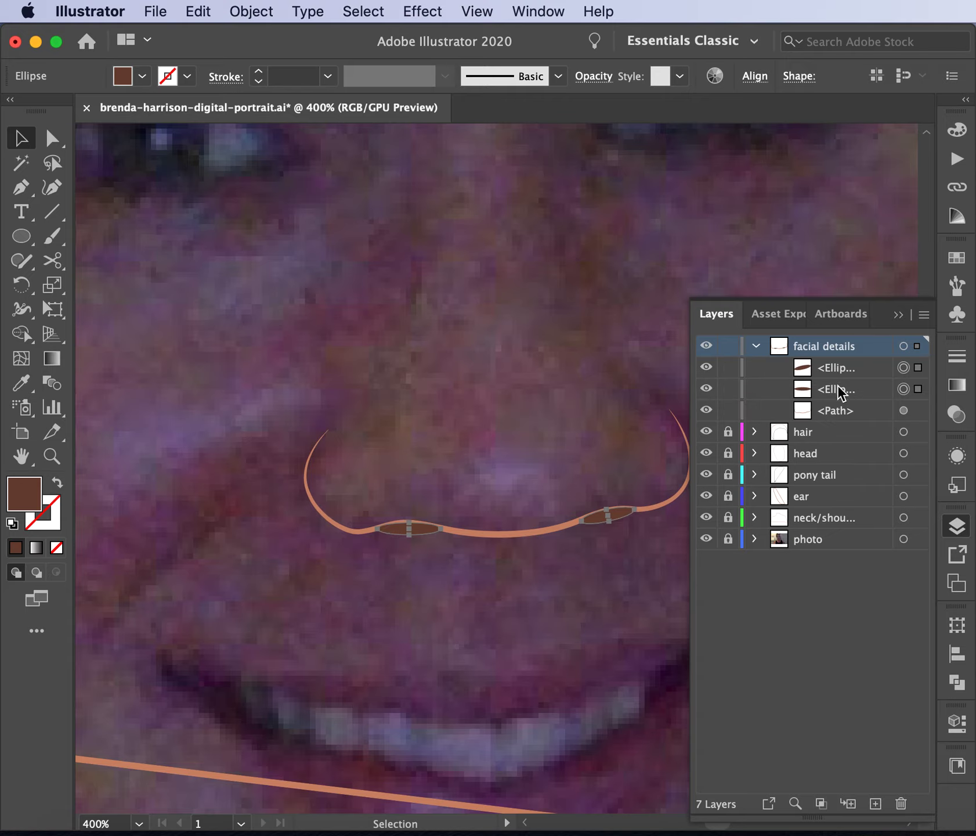
{"action": "left_click", "coordinate": [839, 369]}
{"action": "left_click", "coordinate": [839, 387], "text": "shift"}
{"action": "left_click_drag", "start_coordinate": [839, 388], "coordinate": [840, 420]}
{"action": "left_click", "coordinate": [567, 604]}
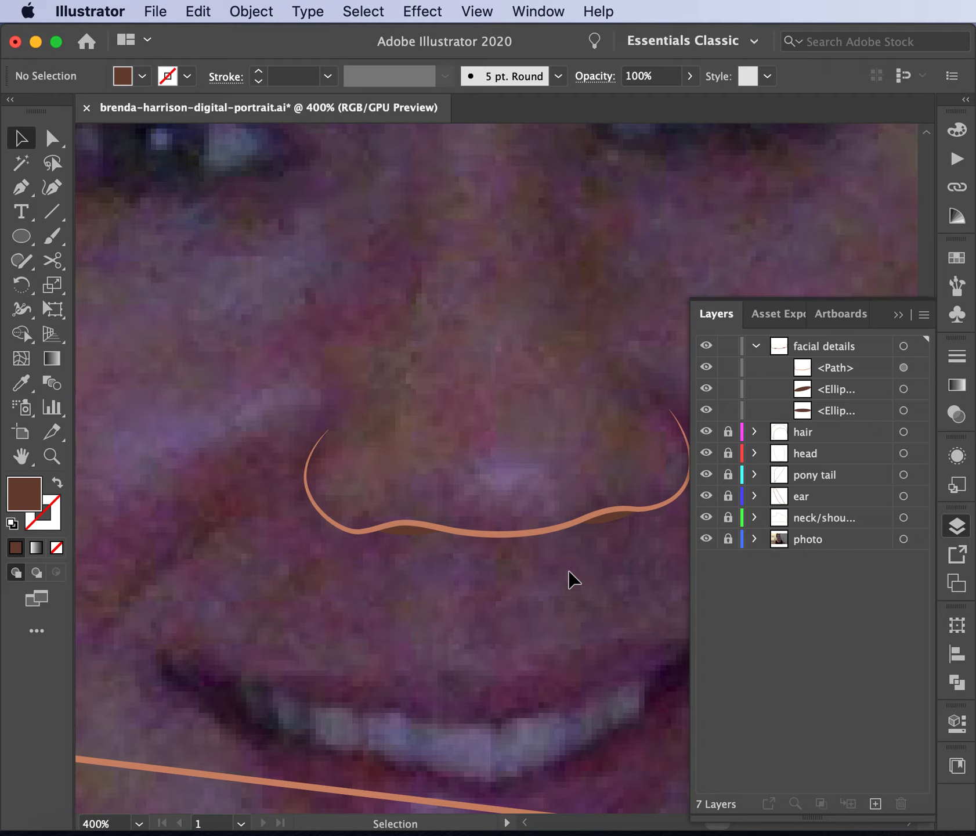
- Select both nostril ellipses and change their fill to the black swatch
{"action": "left_click", "coordinate": [409, 530]}
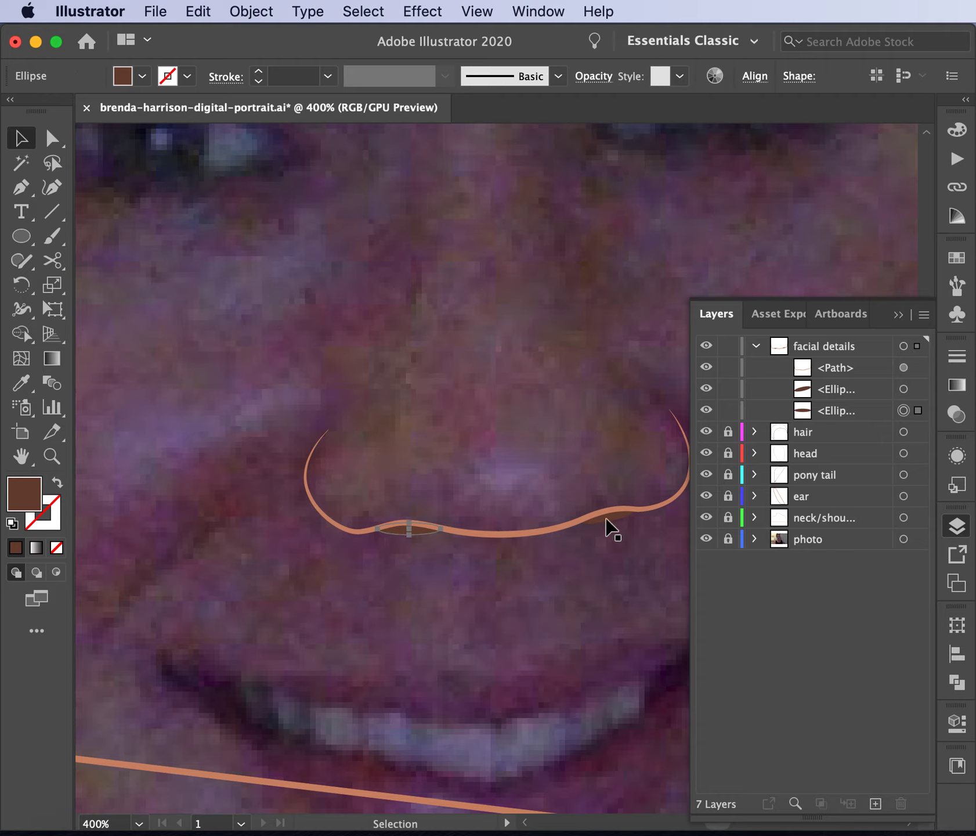
{"action": "left_click", "coordinate": [608, 525]}
{"action": "left_click", "coordinate": [457, 593]}
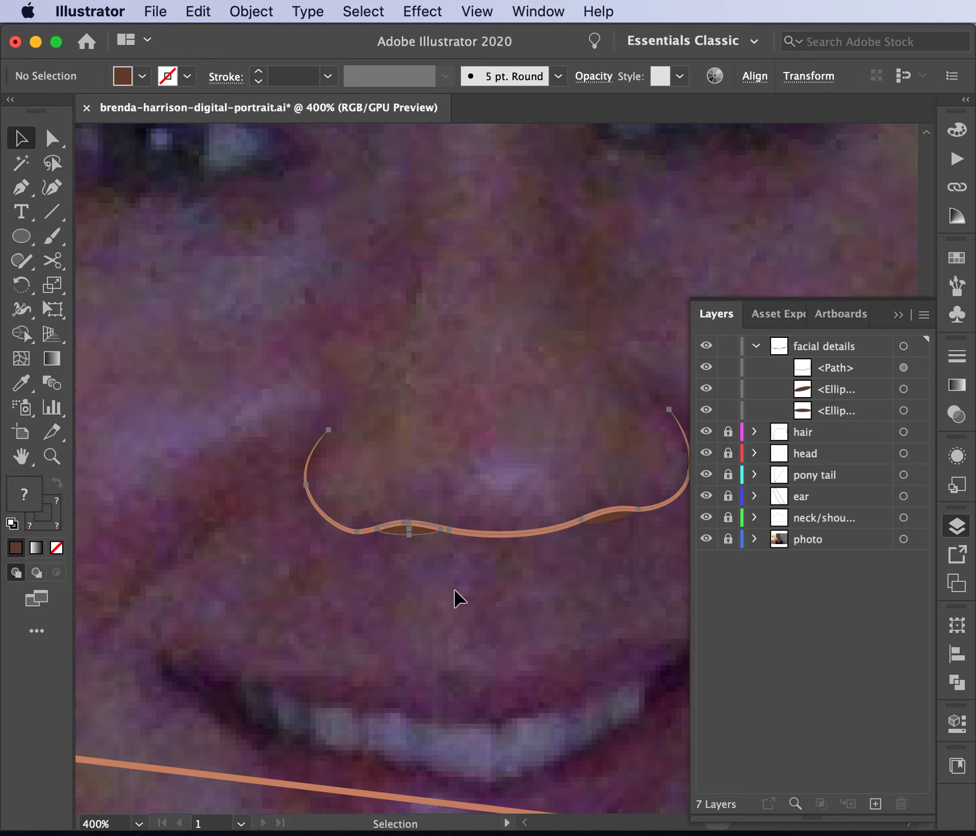
{"action": "left_click", "coordinate": [623, 524]}
{"action": "left_click", "coordinate": [401, 538], "text": "shift"}
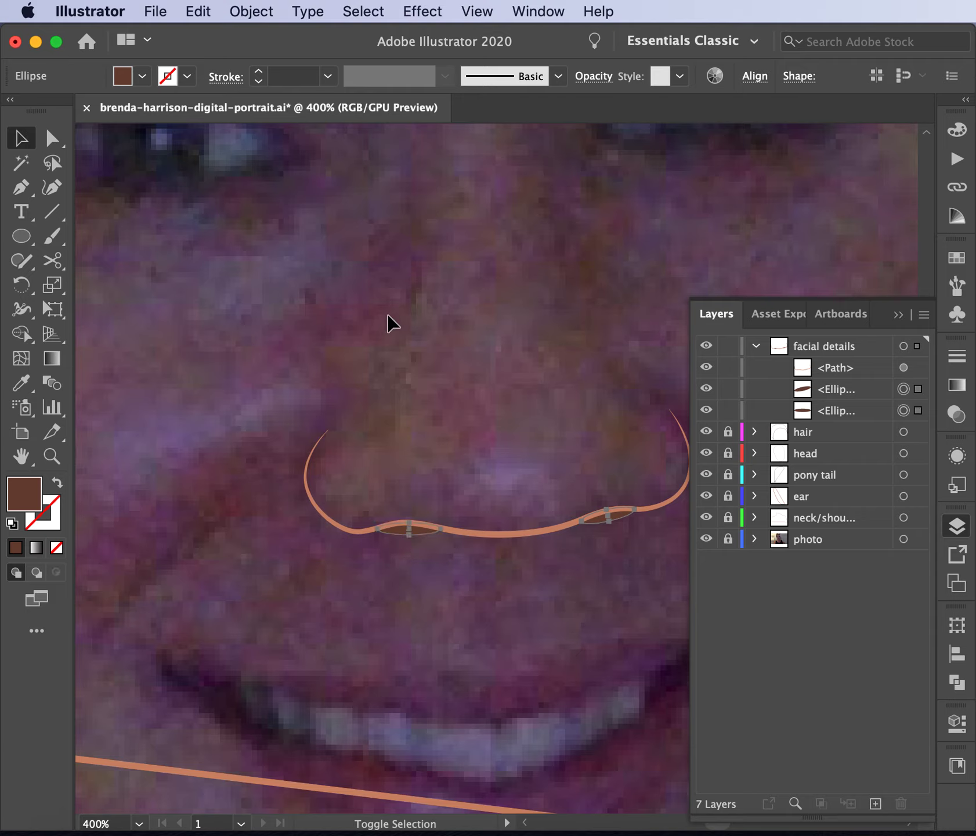
{"action": "left_click", "coordinate": [142, 76]}
{"action": "left_click", "coordinate": [45, 126]}
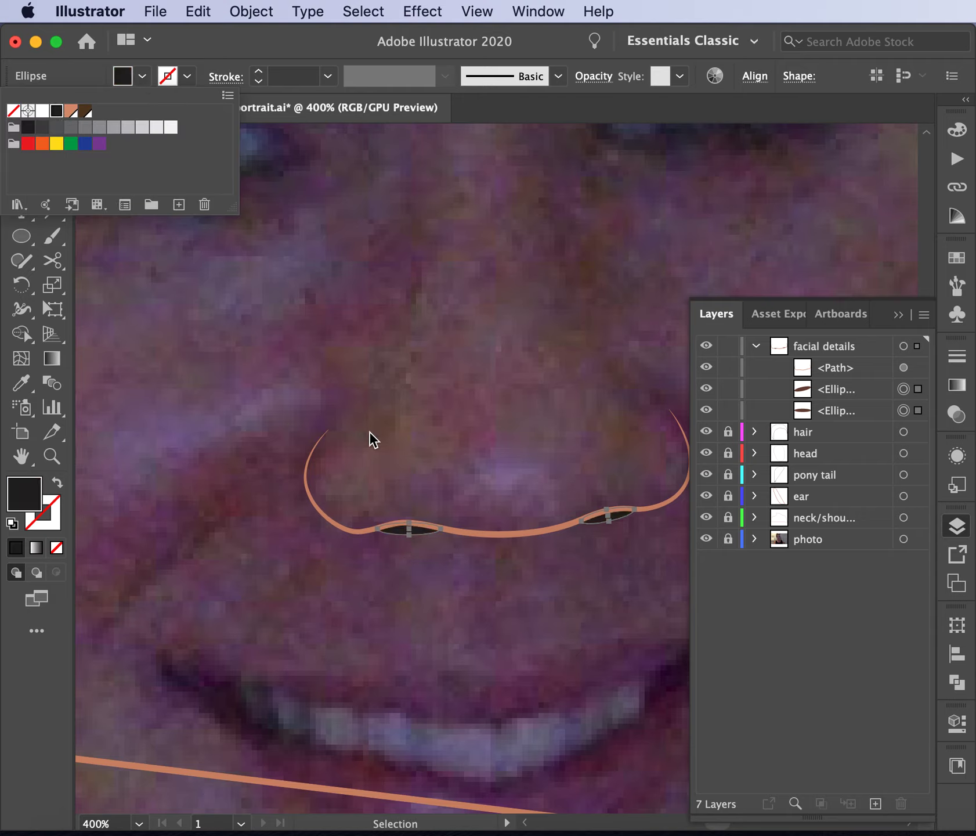
{"action": "left_click", "coordinate": [369, 430]}
{"action": "left_click", "coordinate": [455, 606]}
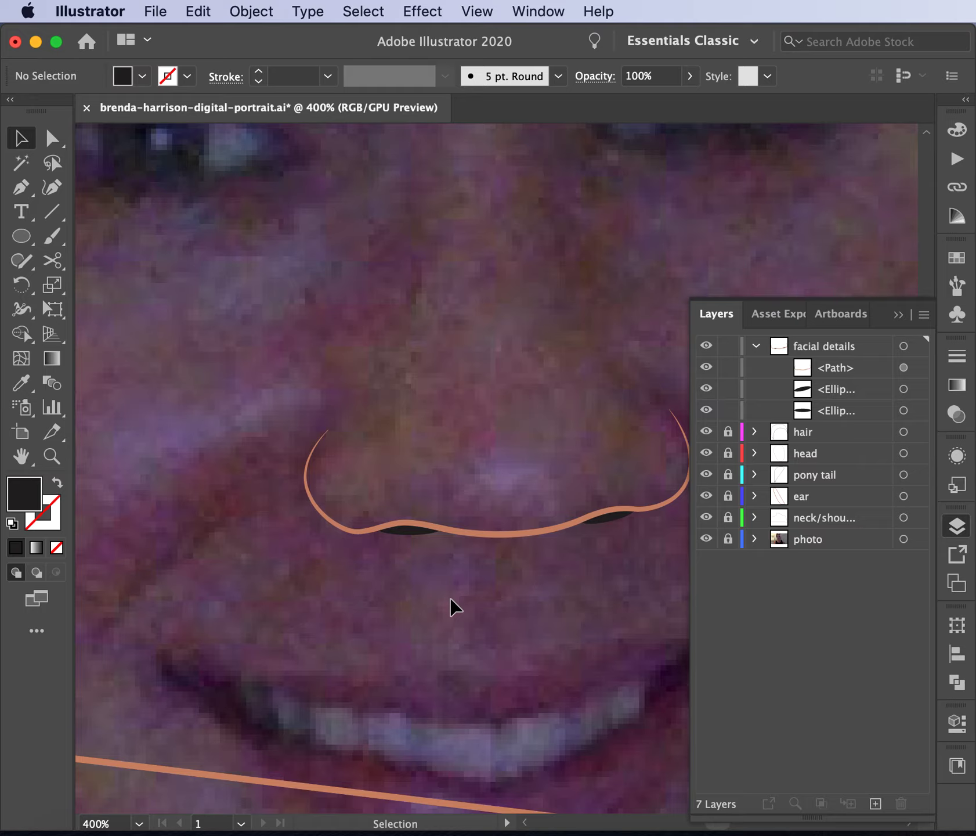
- Trace the left eye's inner corner and upper lid with the Pen tool, giving the open path a black stroke and no fill
{"action": "scroll", "coordinate": [455, 606], "scroll_direction": "up", "scroll_amount": 5}
{"action": "scroll", "coordinate": [455, 606], "scroll_direction": "left", "scroll_amount": 5}
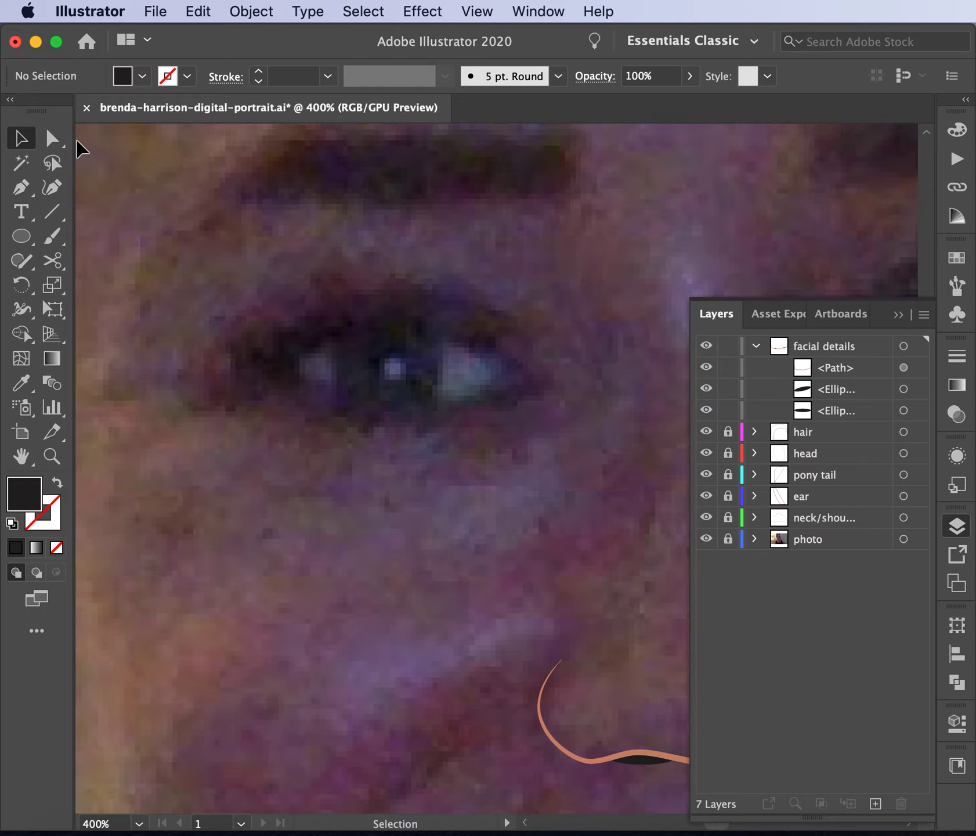
{"action": "left_click", "coordinate": [21, 194]}
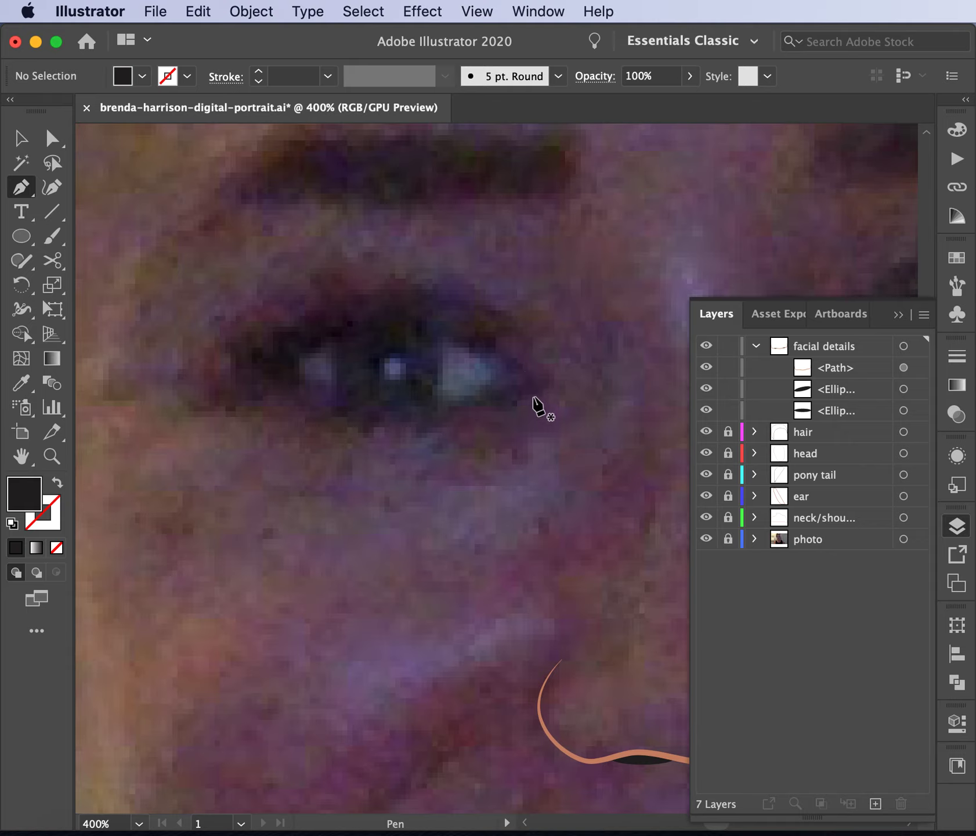
{"action": "left_click_drag", "start_coordinate": [524, 394], "coordinate": [507, 365]}
{"action": "left_click_drag", "start_coordinate": [386, 315], "coordinate": [297, 320]}
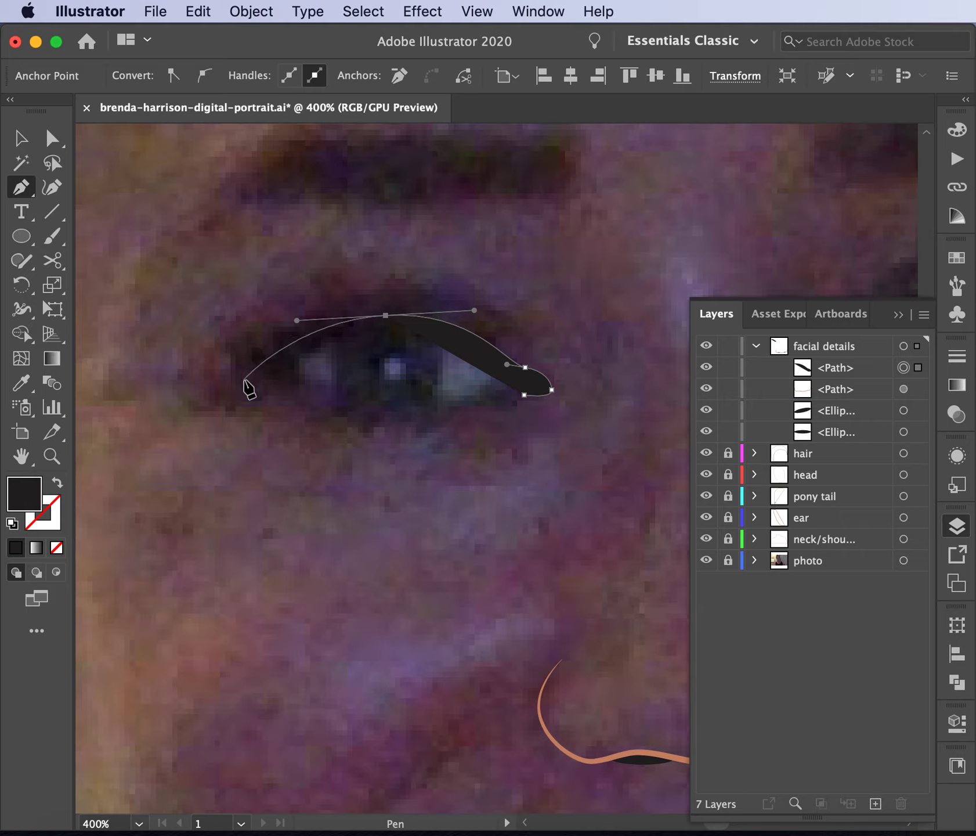
{"action": "left_click", "coordinate": [247, 380]}
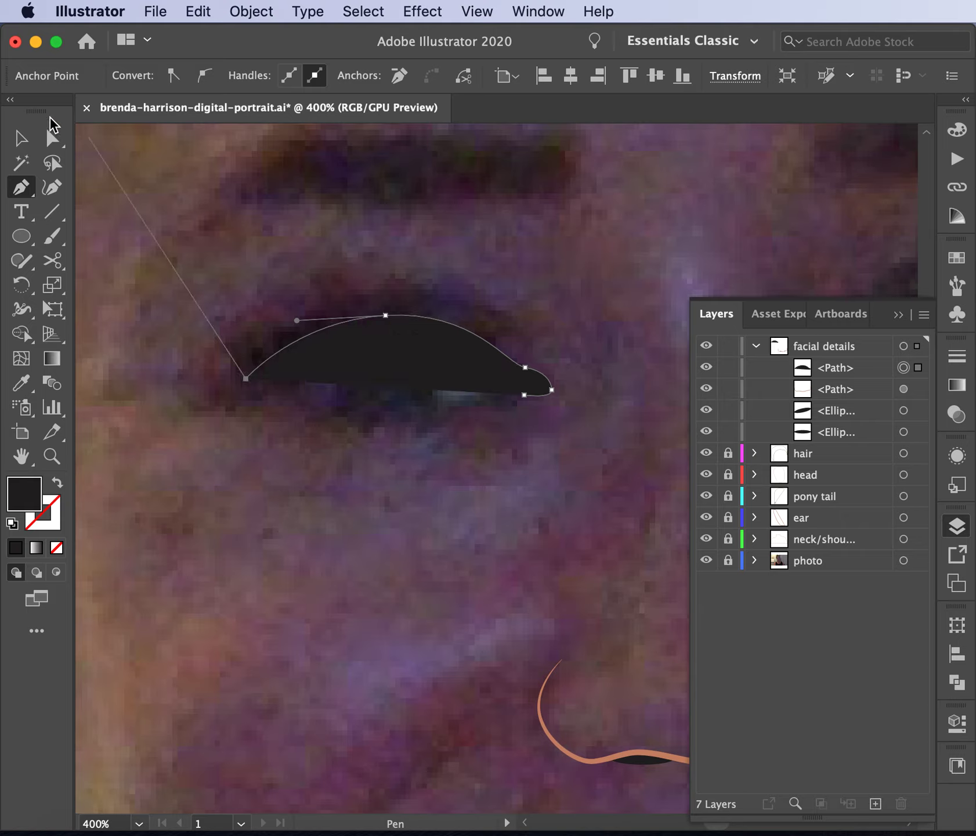
{"action": "left_click", "coordinate": [21, 139]}
{"action": "left_click", "coordinate": [60, 480]}
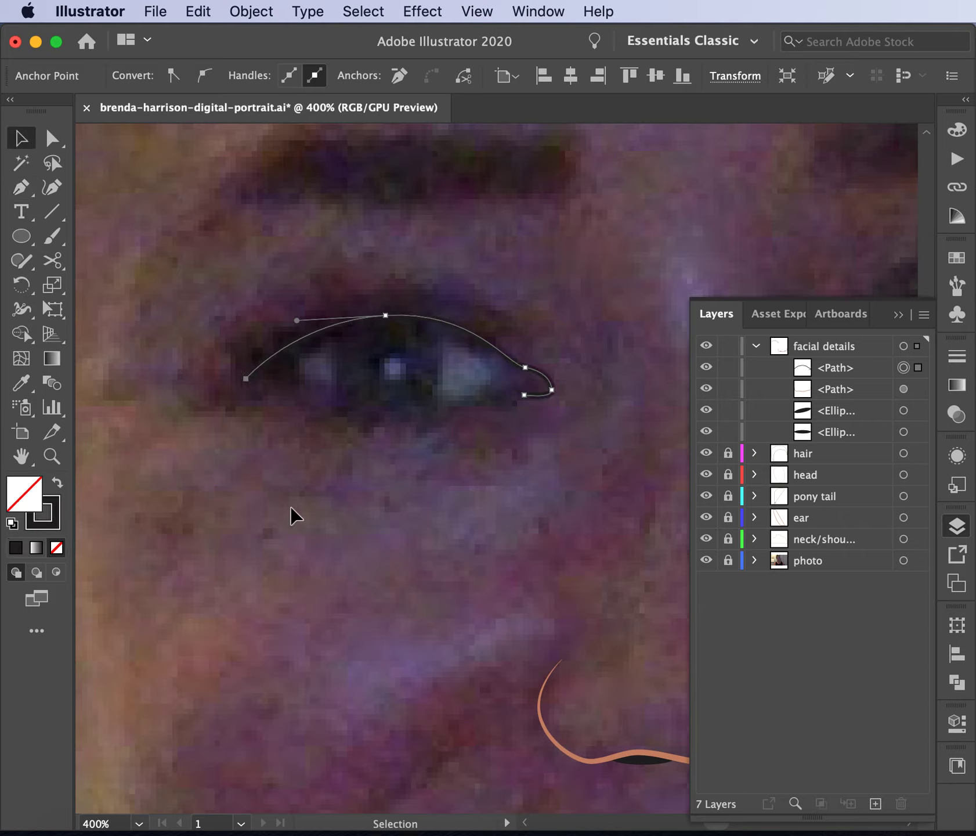
{"action": "left_click", "coordinate": [396, 466]}
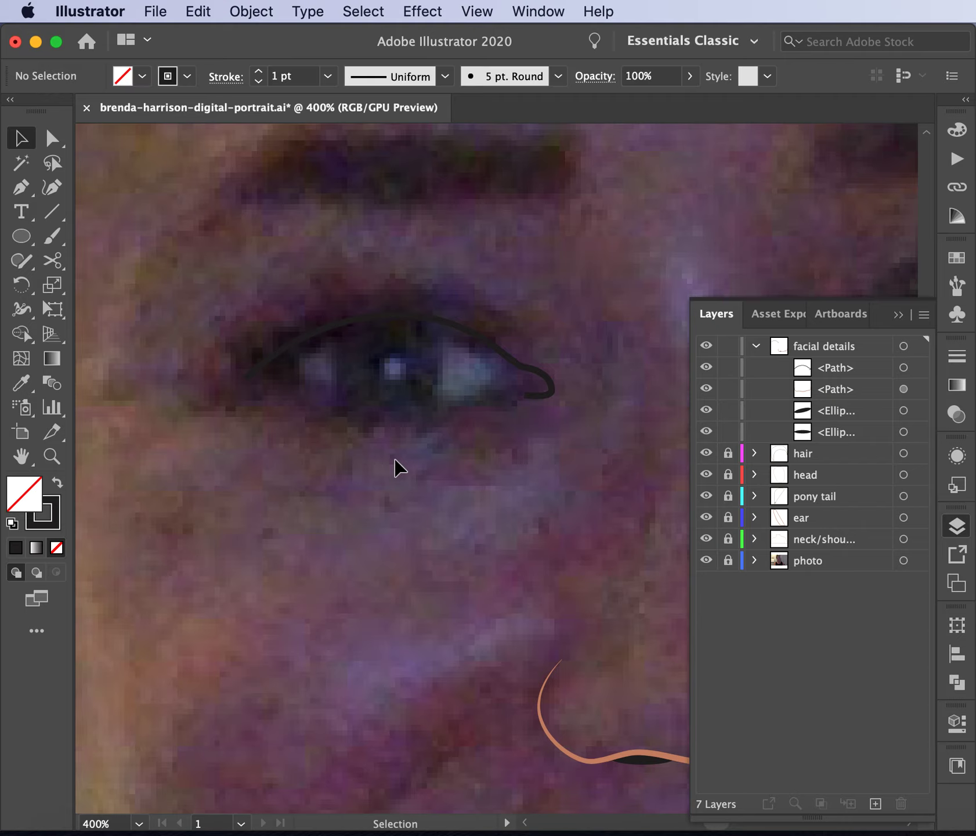
- Apply the symmetrical lens-shaped width profile to the left eye's upper lid line
{"action": "left_click", "coordinate": [370, 333]}
{"action": "left_click", "coordinate": [444, 76]}
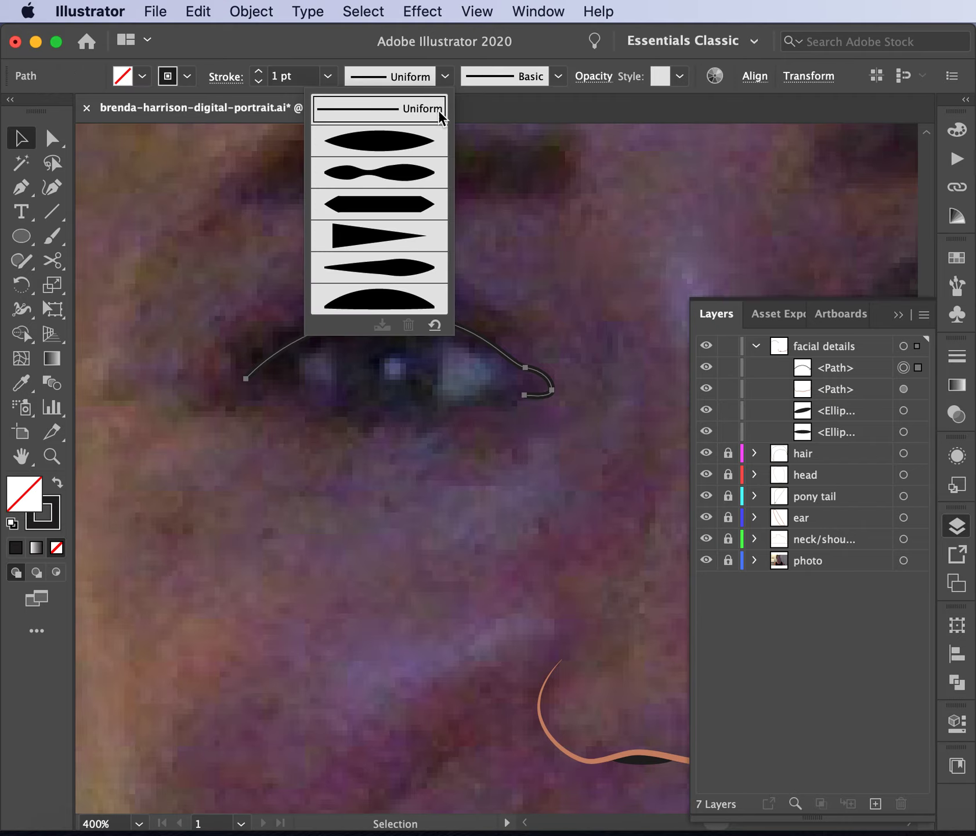
{"action": "left_click", "coordinate": [426, 136]}
{"action": "left_click", "coordinate": [660, 322]}
- Change the nose path's stroke color to the black swatch
{"action": "scroll", "coordinate": [656, 322], "scroll_direction": "right", "scroll_amount": 4}
{"action": "scroll", "coordinate": [656, 322], "scroll_direction": "down", "scroll_amount": 2}
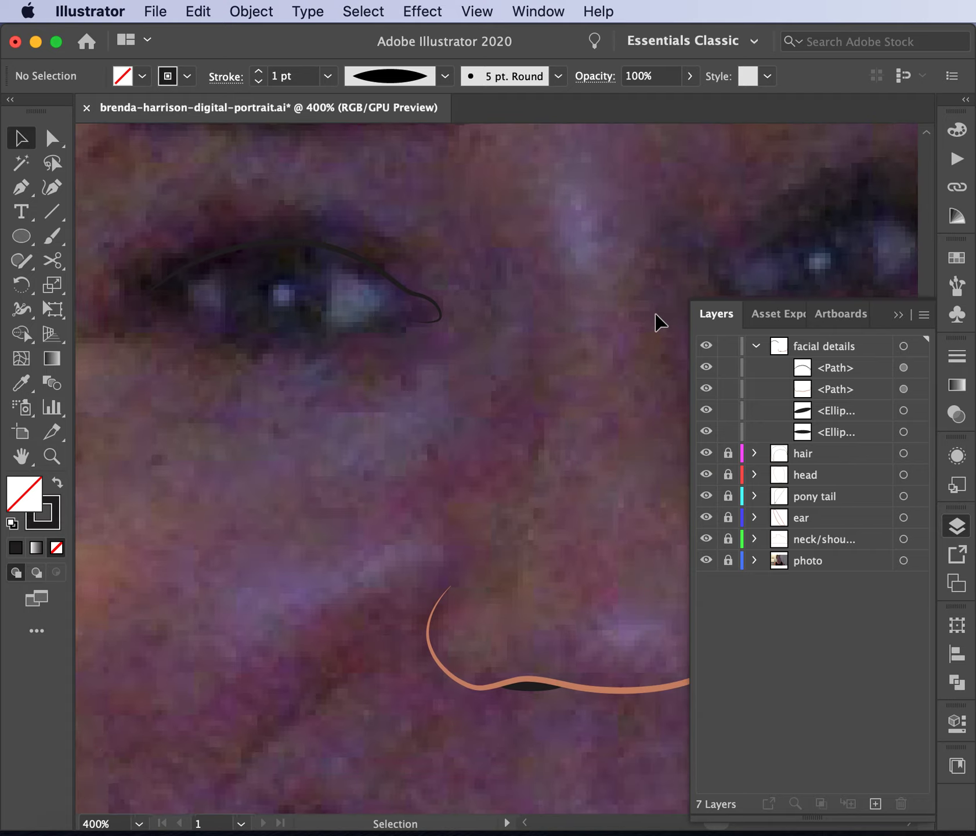
{"action": "left_click", "coordinate": [427, 644]}
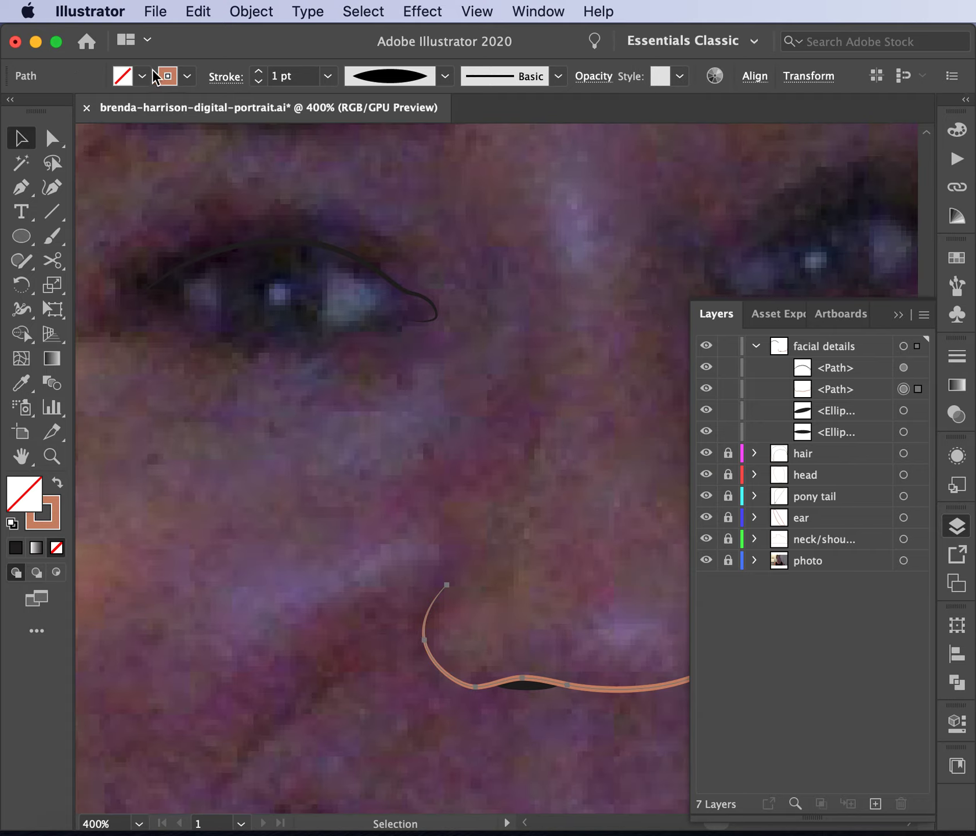
{"action": "left_click", "coordinate": [186, 76]}
{"action": "left_click", "coordinate": [56, 110]}
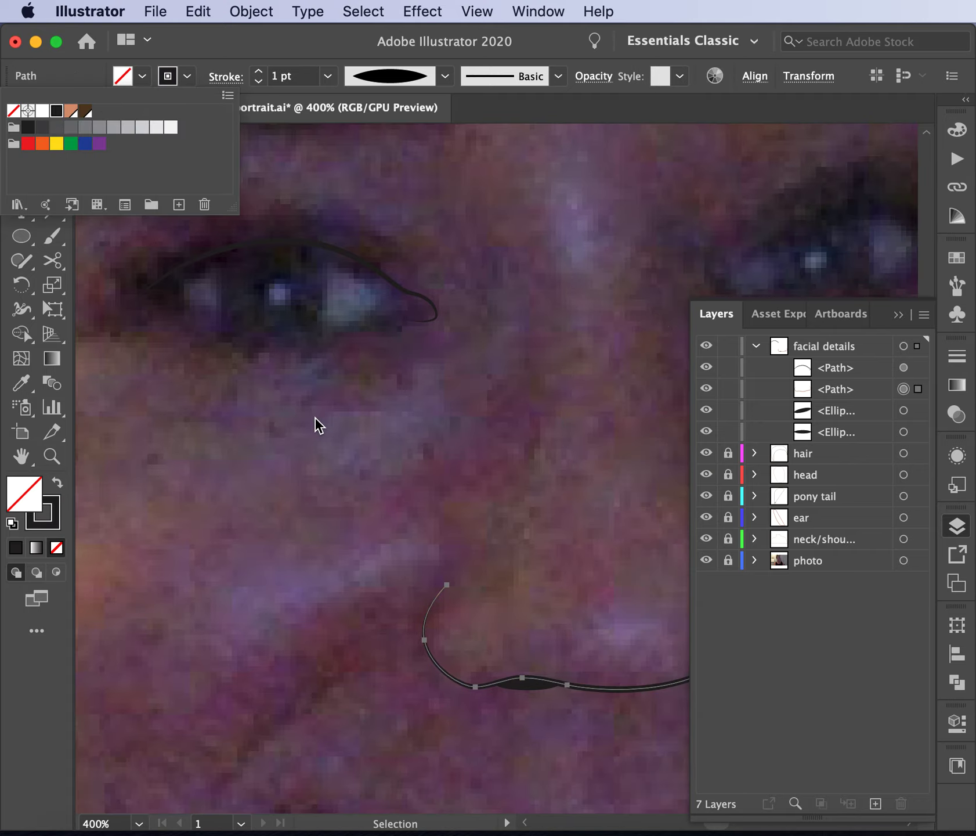
{"action": "left_click", "coordinate": [314, 416]}
{"action": "left_click", "coordinate": [479, 471]}
- Trace the right eye's inner corner and upper lid as an open Pen path with a 1 pt black stroke and no fill
{"action": "scroll", "coordinate": [480, 471], "scroll_direction": "right", "scroll_amount": 5}
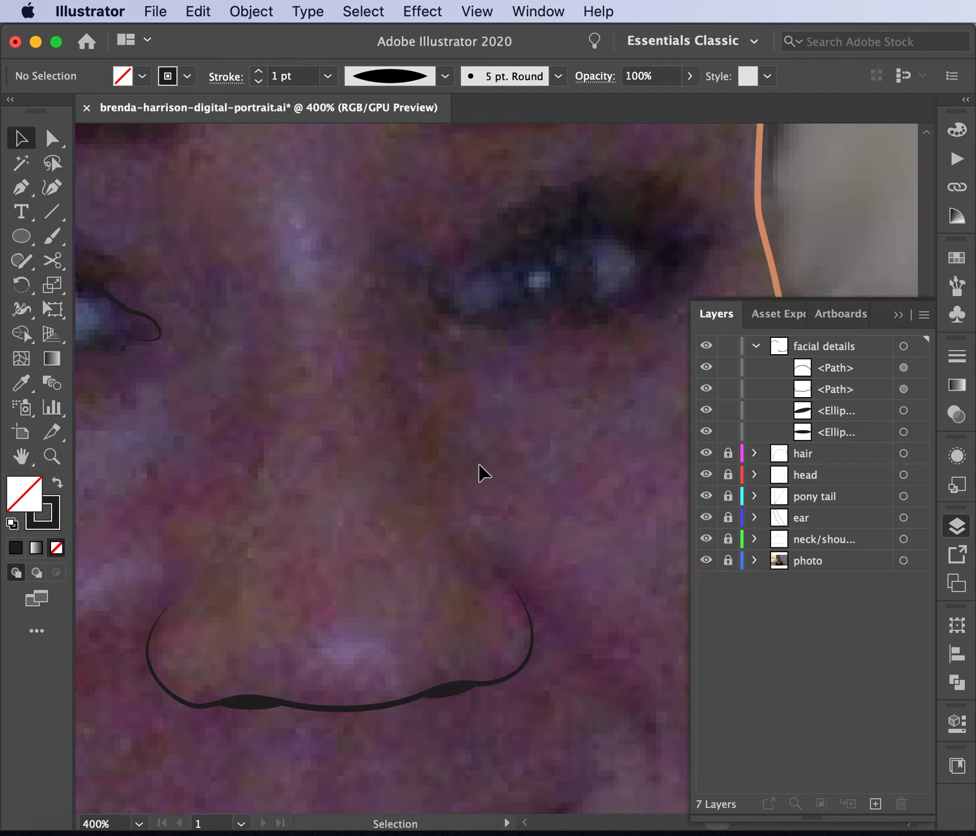
{"action": "scroll", "coordinate": [482, 471], "scroll_direction": "up", "scroll_amount": 2}
{"action": "left_click", "coordinate": [33, 185]}
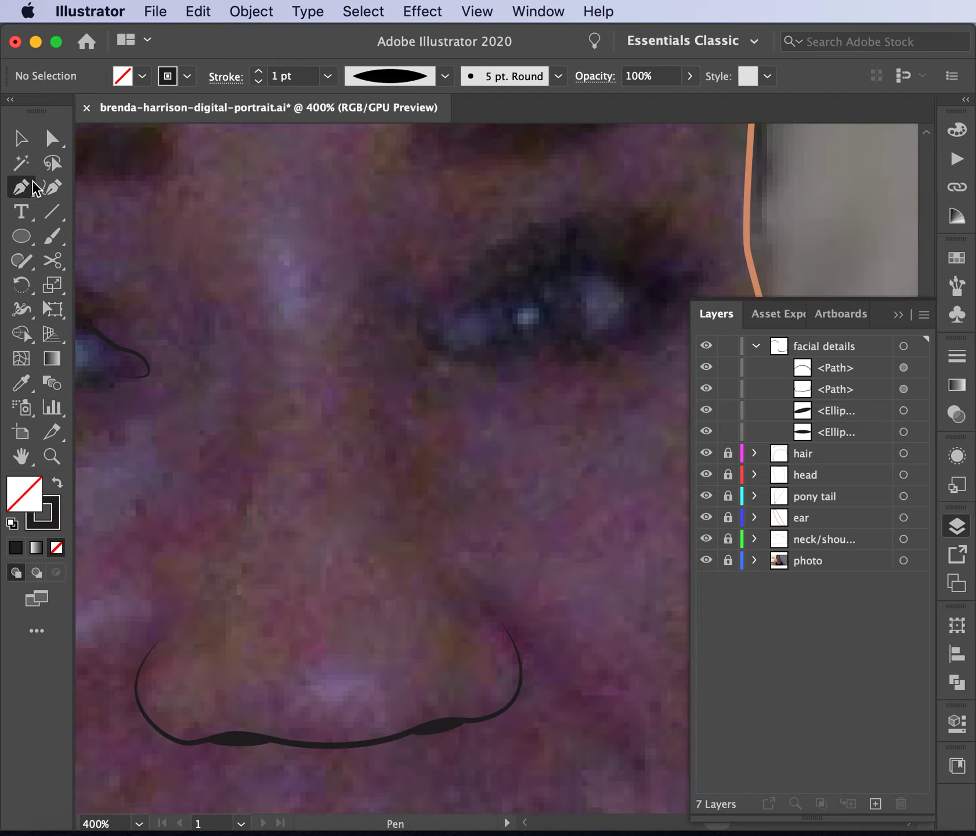
{"action": "left_click", "coordinate": [461, 349]}
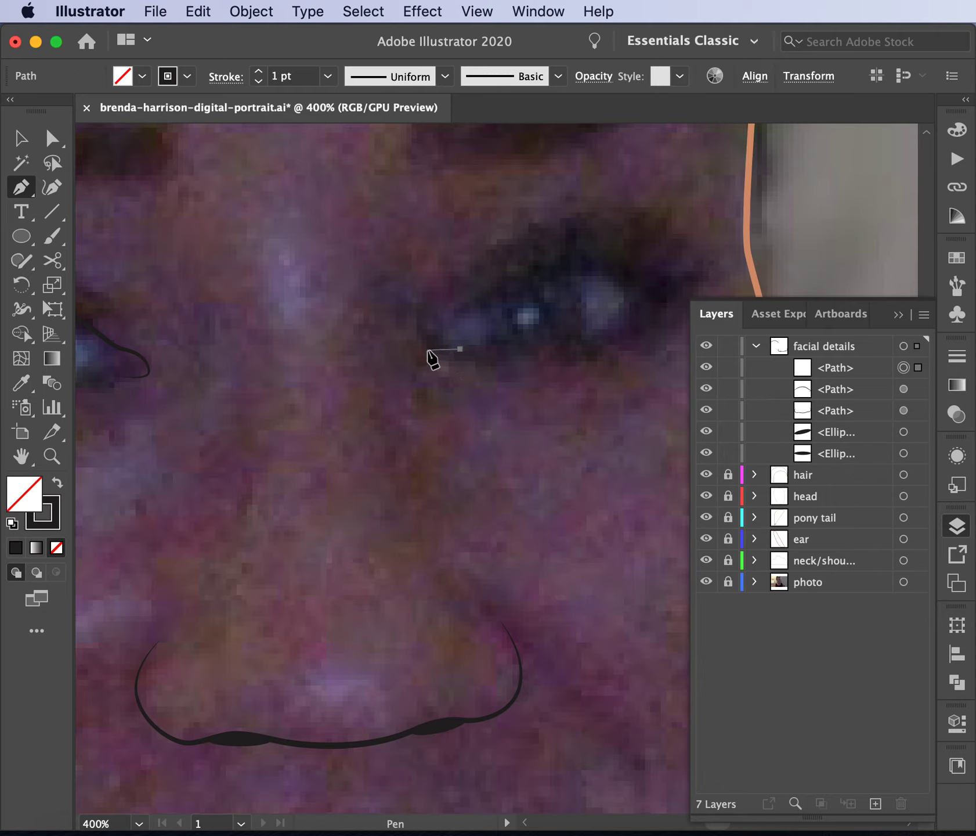
{"action": "left_click_drag", "start_coordinate": [428, 350], "coordinate": [451, 321]}
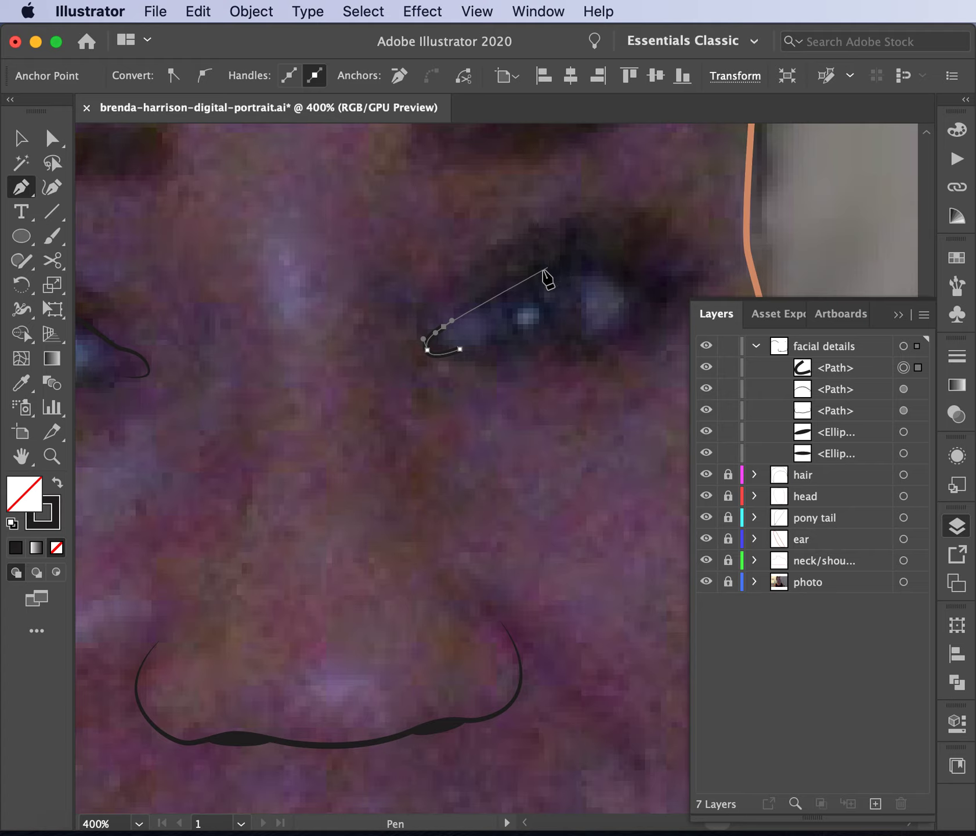
{"action": "left_click_drag", "start_coordinate": [547, 269], "coordinate": [610, 259]}
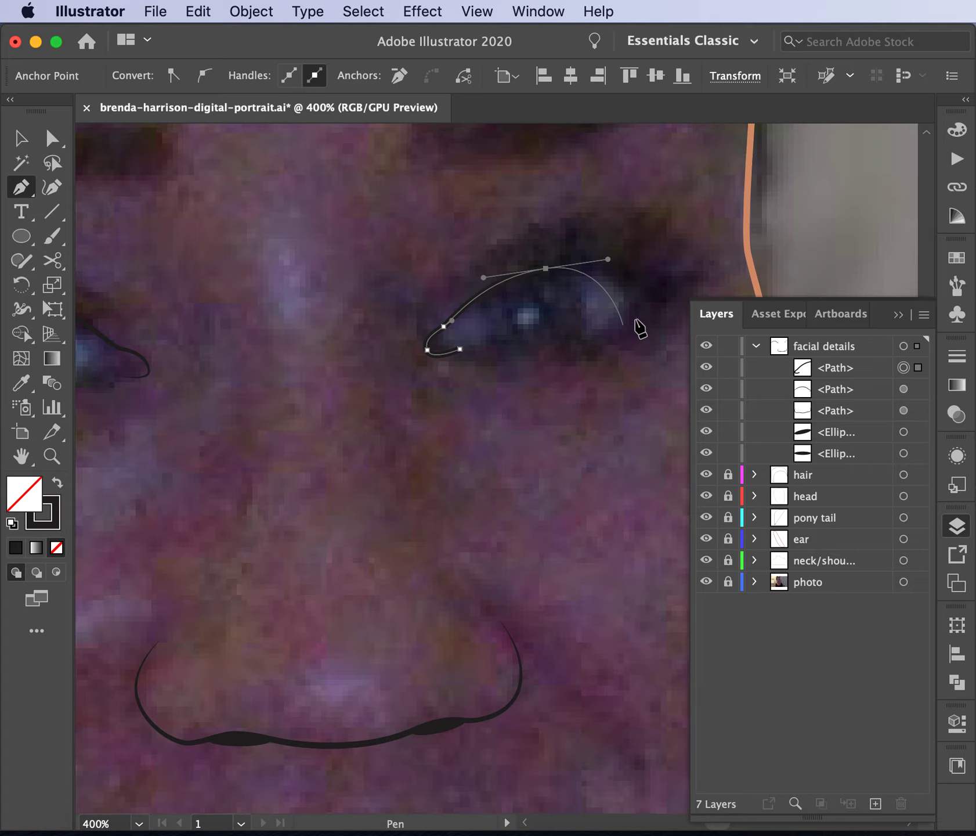
{"action": "left_click", "coordinate": [655, 294]}
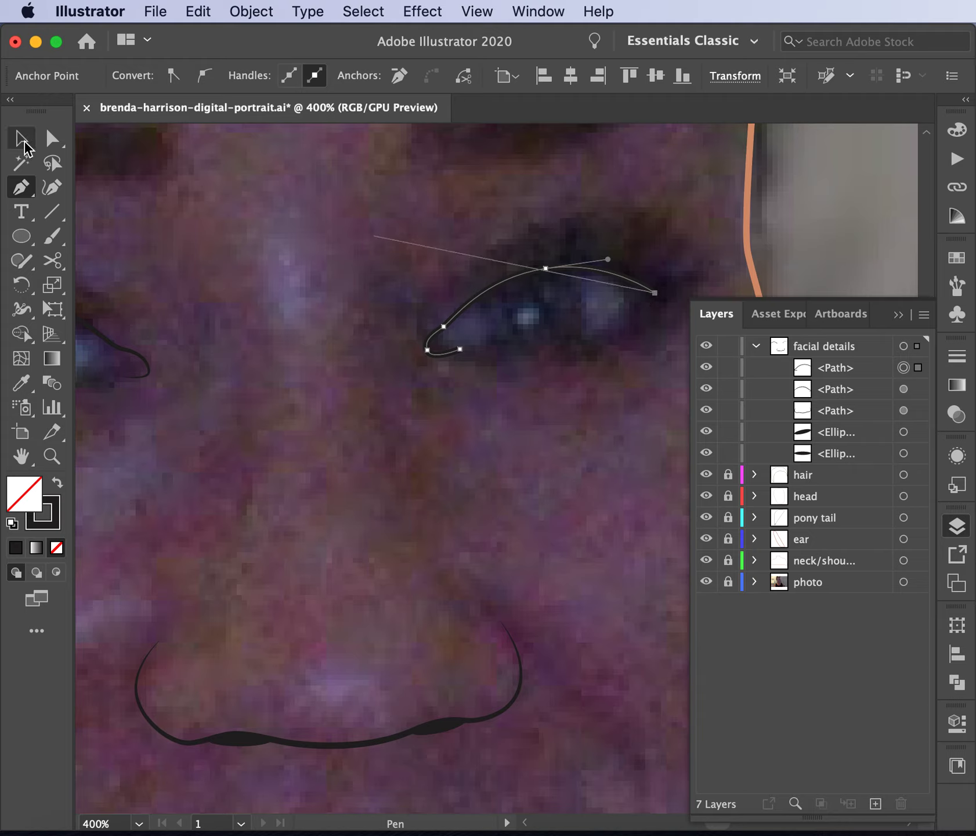
- Apply the symmetrical lens-shaped width profile to the right eye's upper lid line
{"action": "left_click", "coordinate": [24, 143]}
{"action": "left_click", "coordinate": [494, 289]}
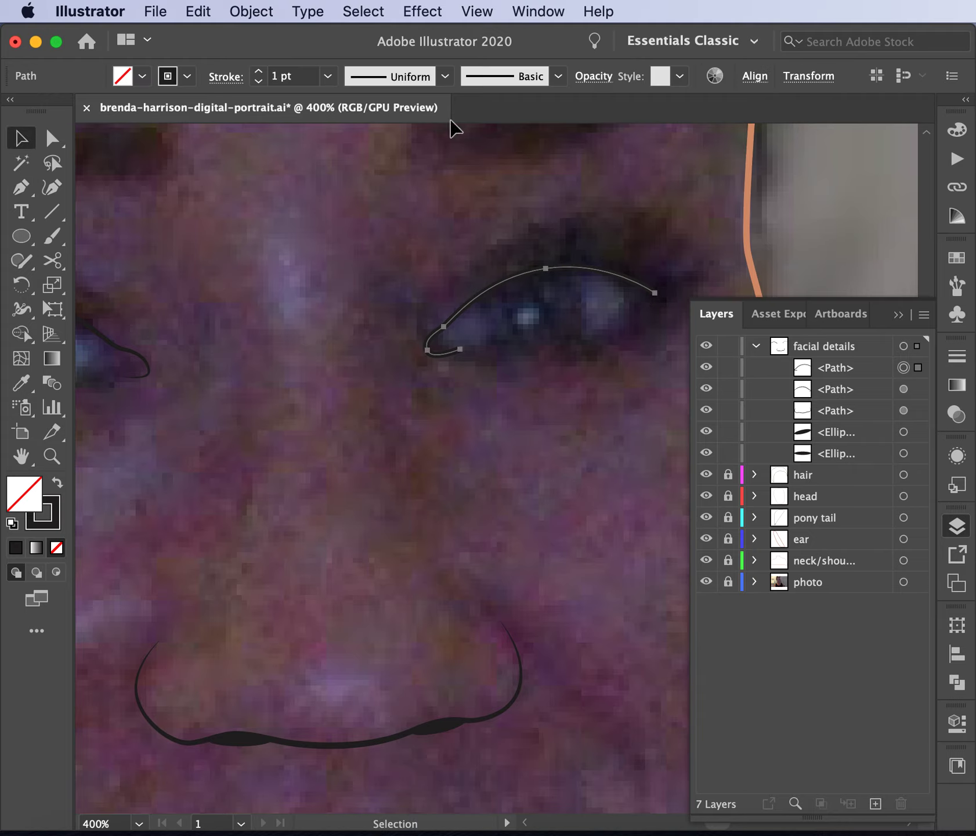
{"action": "left_click", "coordinate": [429, 78]}
{"action": "left_click", "coordinate": [414, 144]}
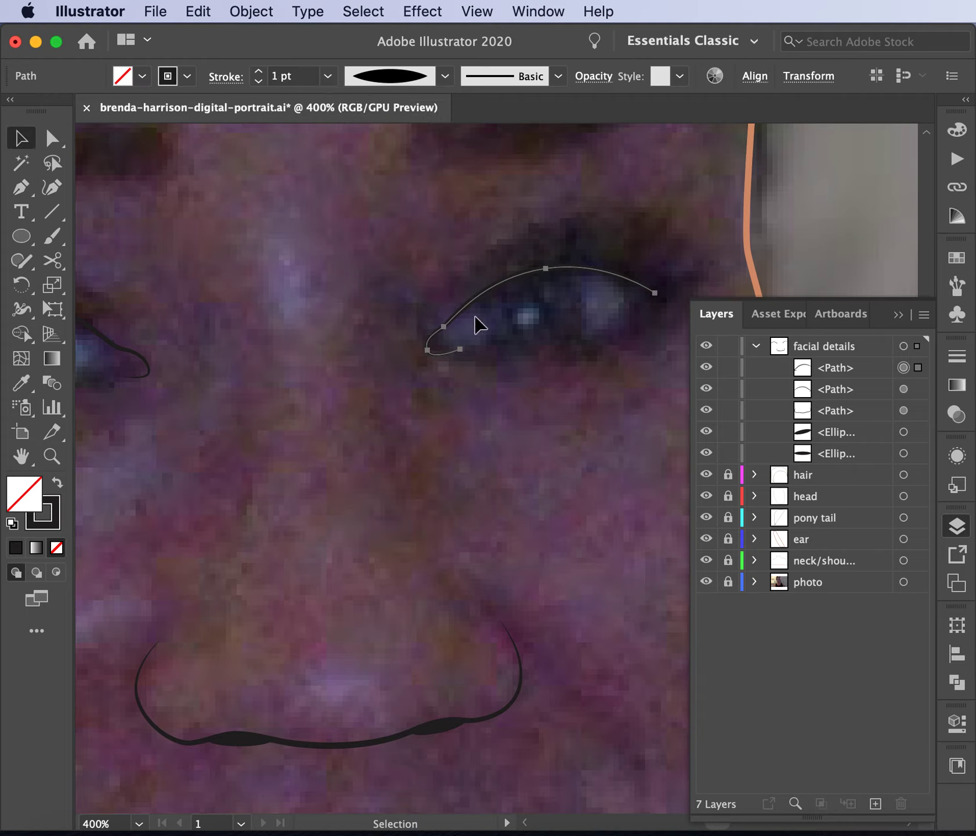
{"action": "left_click", "coordinate": [540, 360]}
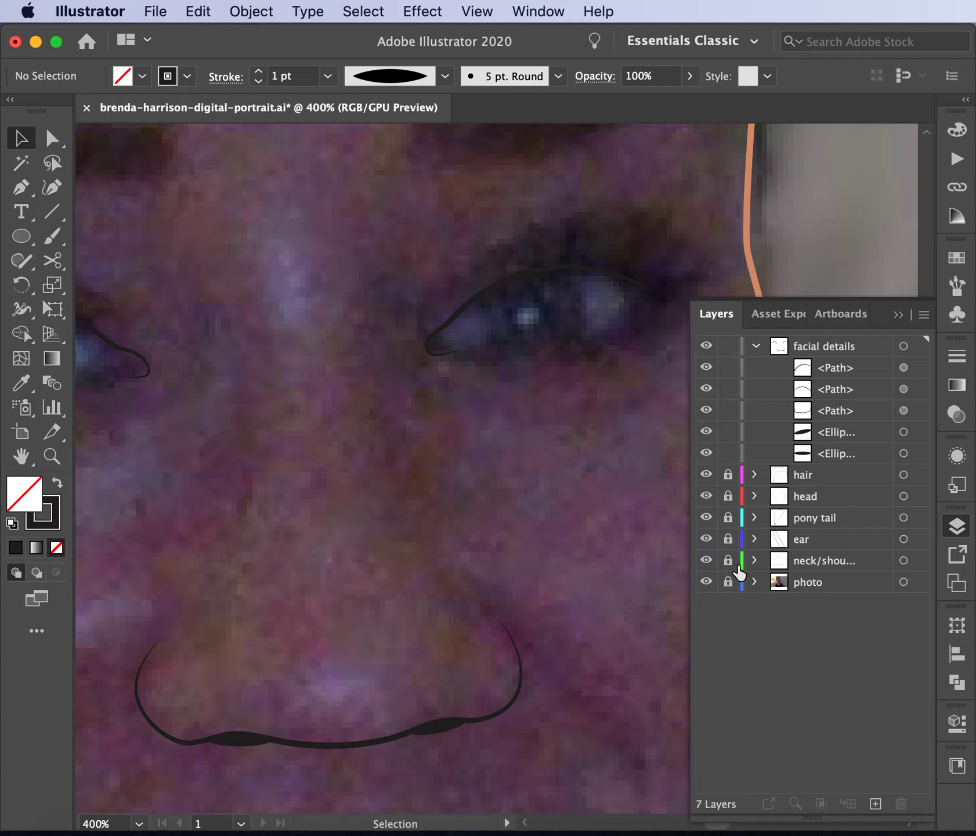
- Hide the photo layer to review the eye and nose lines on white, and show the photo again
{"action": "left_click", "coordinate": [705, 582]}
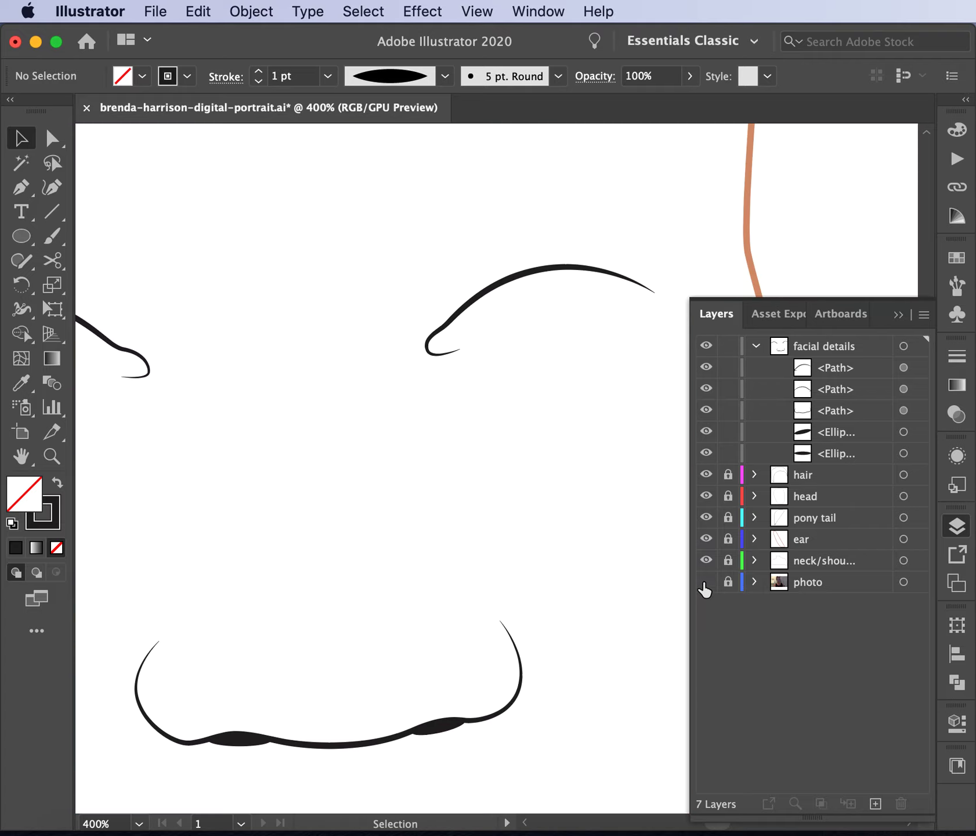
{"action": "scroll", "coordinate": [519, 551], "scroll_direction": "left", "scroll_amount": 7}
{"action": "scroll", "coordinate": [519, 551], "scroll_direction": "down", "scroll_amount": 2}
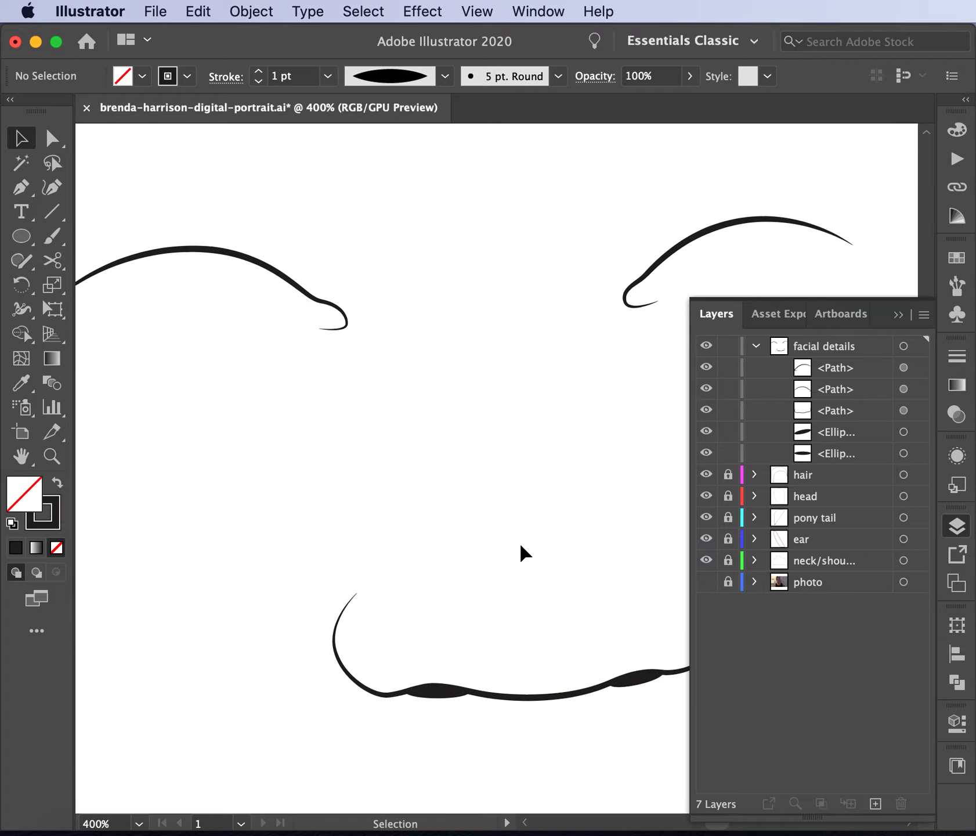
{"action": "left_click", "coordinate": [706, 582]}
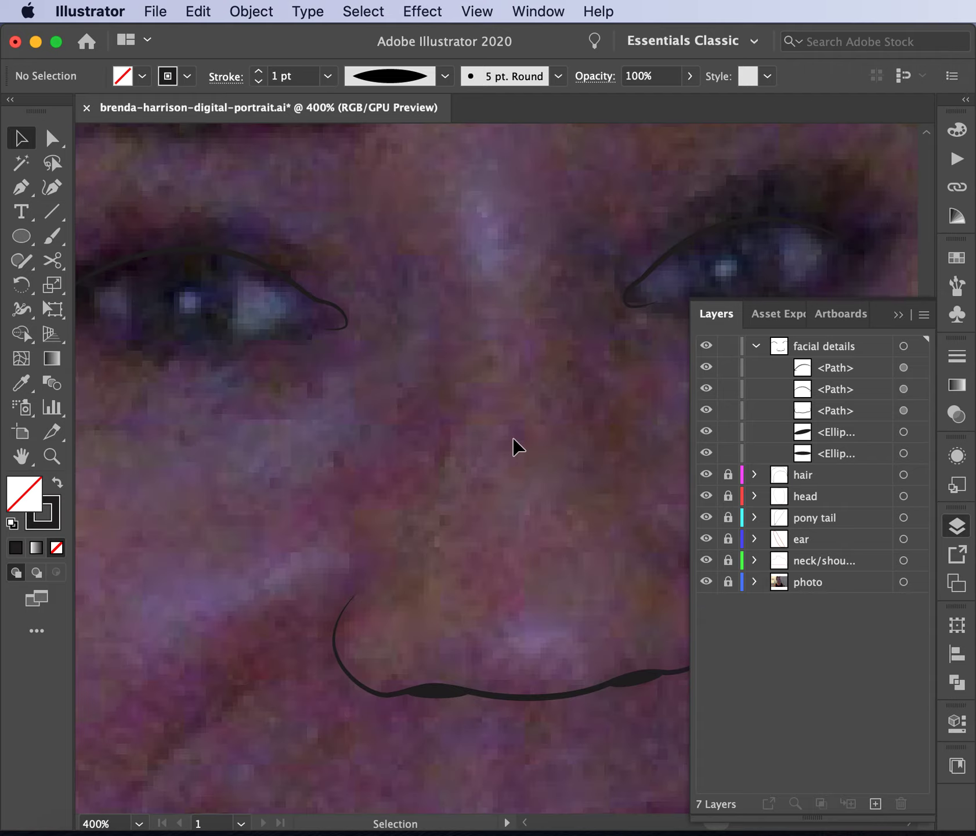
- Trace the lower edge of the upper lip from one mouth corner to the other as an open curved Pen path above the teeth
{"action": "scroll", "coordinate": [515, 447], "scroll_direction": "right", "scroll_amount": 2}
{"action": "scroll", "coordinate": [514, 447], "scroll_direction": "down", "scroll_amount": 1}
{"action": "scroll", "coordinate": [518, 447], "scroll_direction": "right", "scroll_amount": 2}
{"action": "scroll", "coordinate": [519, 447], "scroll_direction": "down", "scroll_amount": 3}
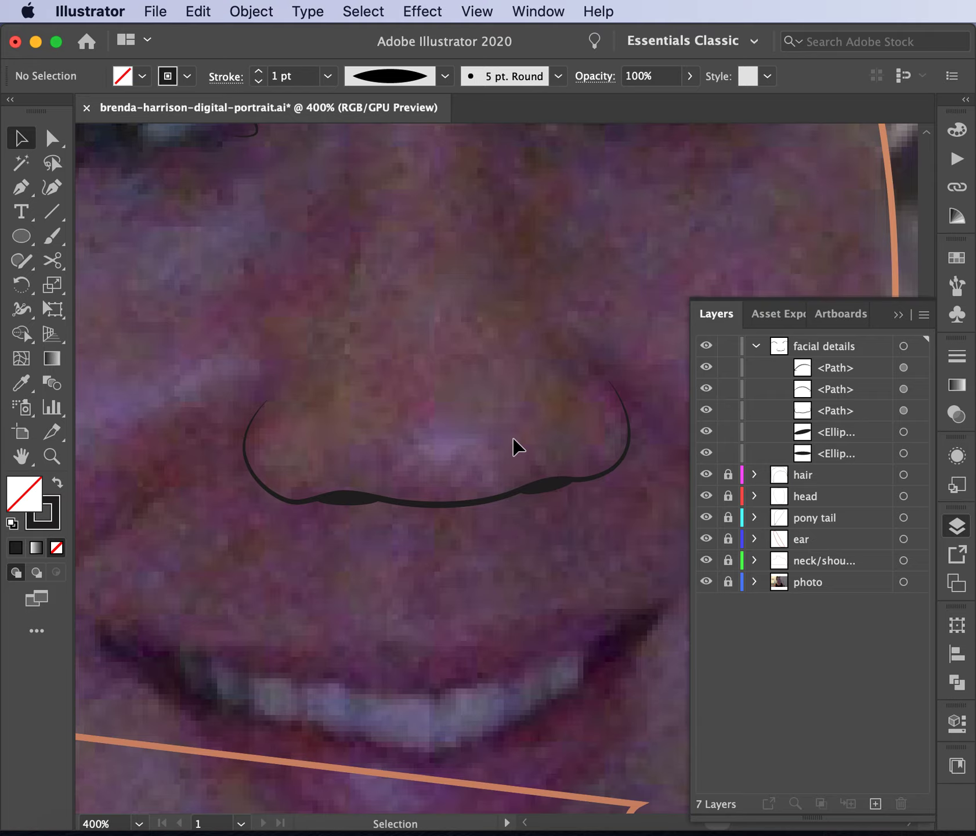
{"action": "scroll", "coordinate": [514, 447], "scroll_direction": "down", "scroll_amount": 3}
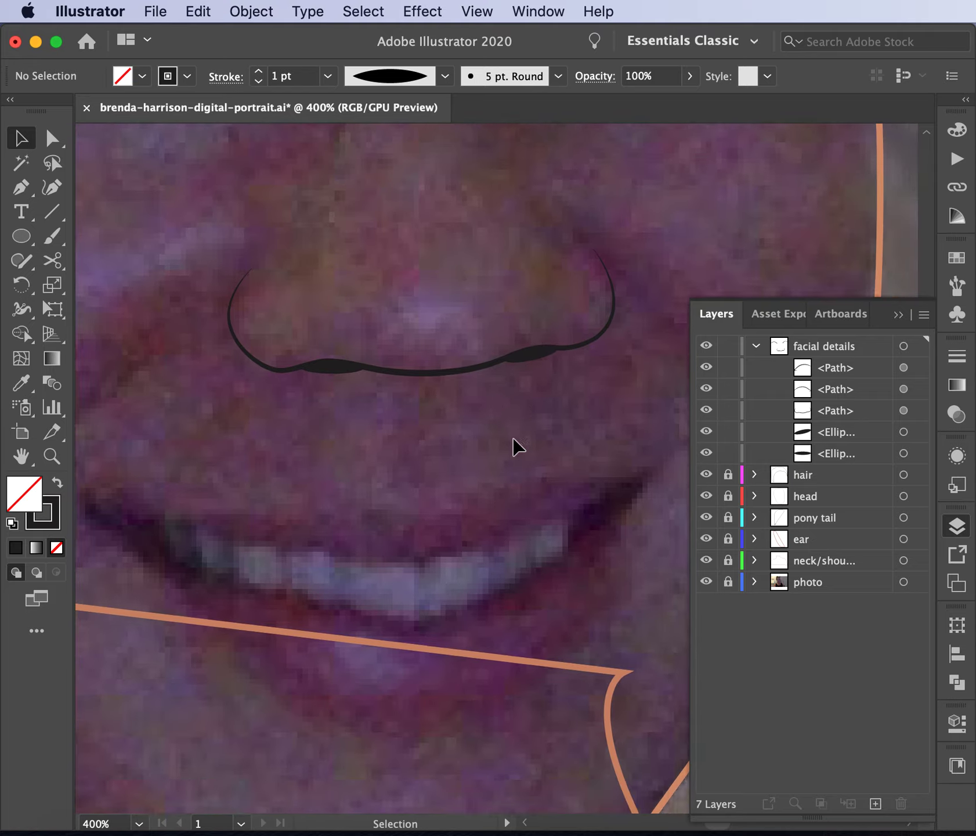
{"action": "scroll", "coordinate": [514, 447], "scroll_direction": "left", "scroll_amount": 1}
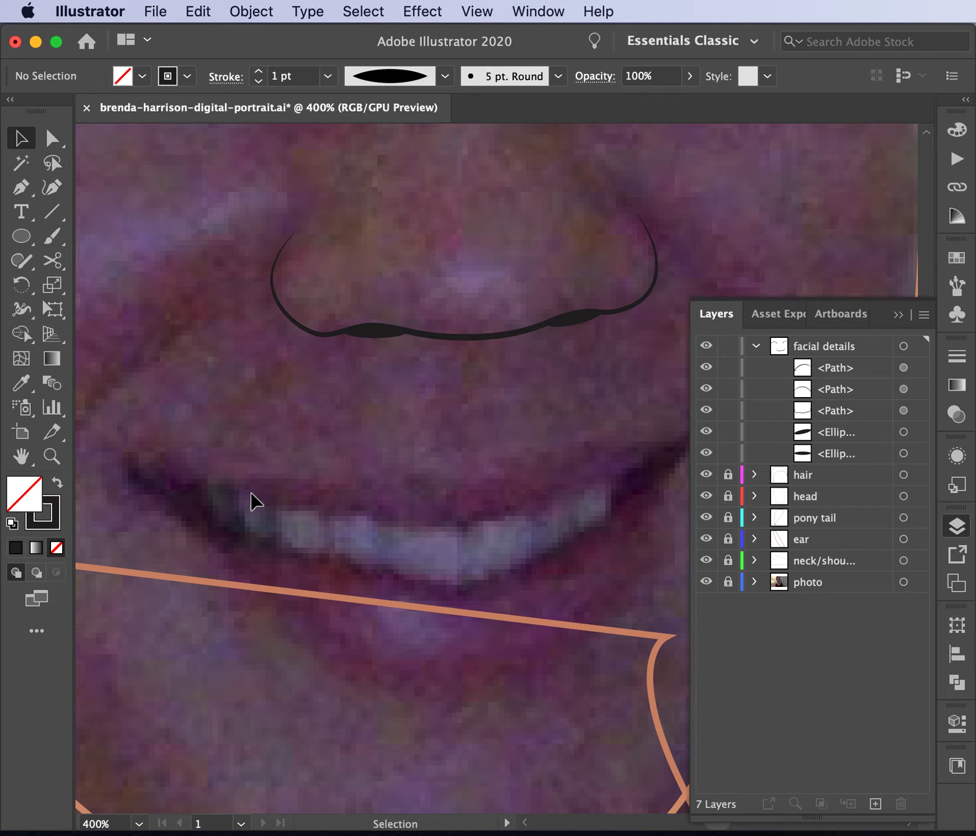
{"action": "left_click", "coordinate": [21, 187]}
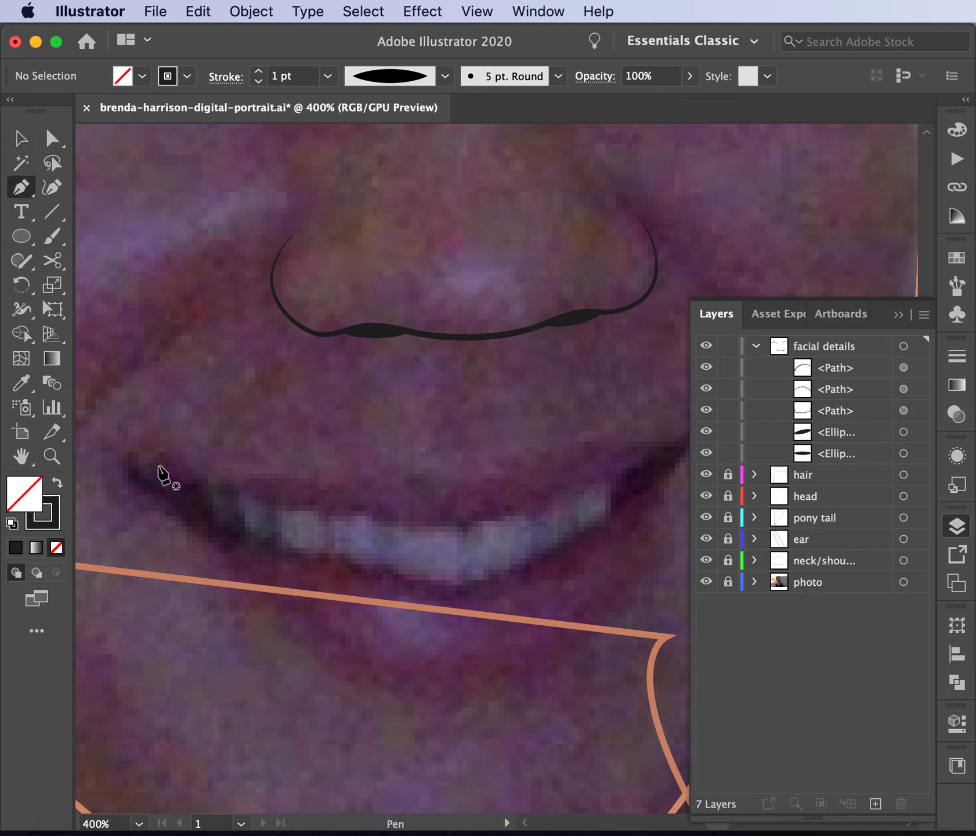
{"action": "left_click", "coordinate": [143, 475]}
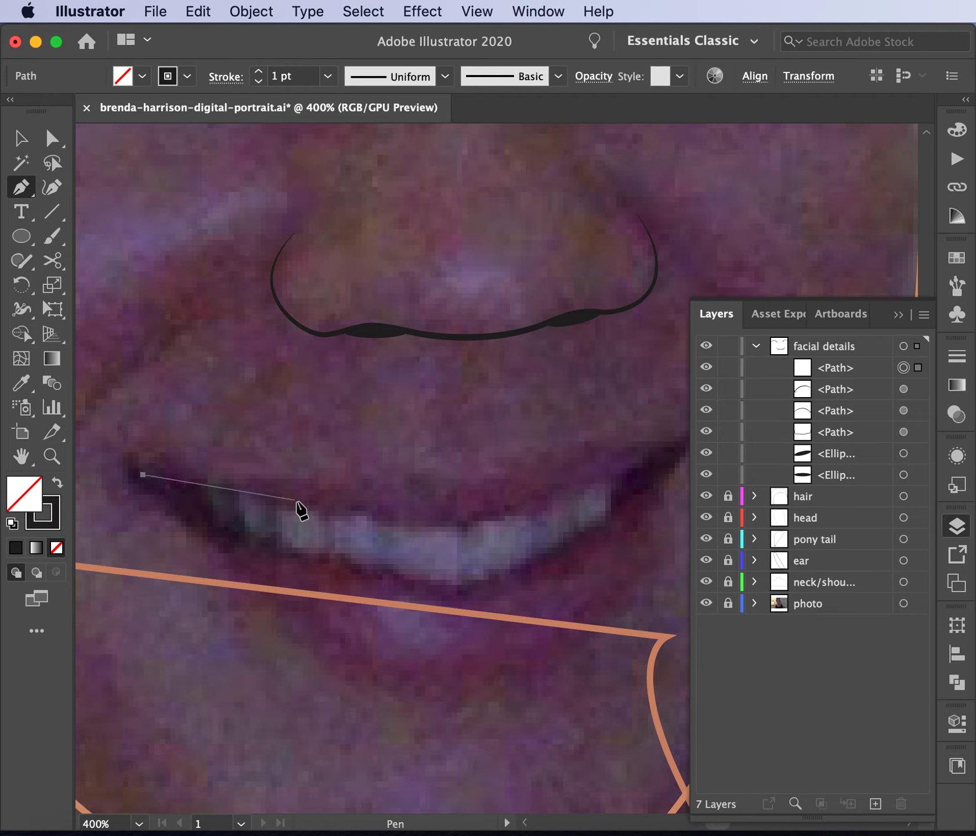
{"action": "left_click_drag", "start_coordinate": [299, 505], "coordinate": [351, 512]}
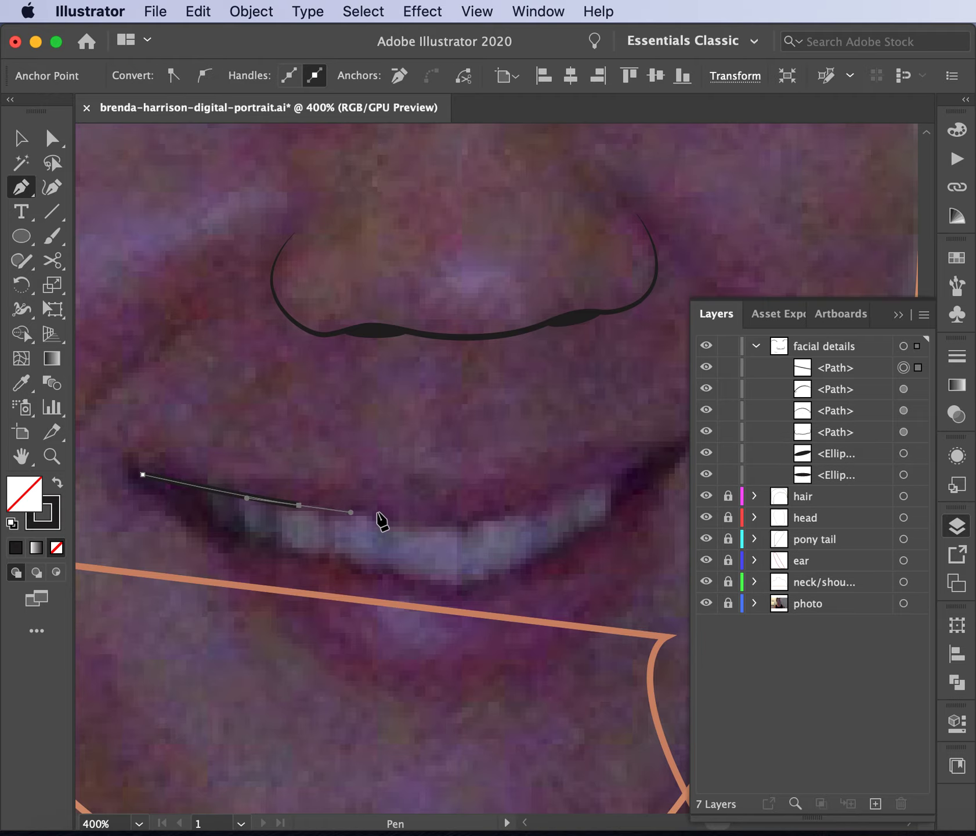
{"action": "mouse_move", "coordinate": [469, 525]}
{"action": "left_mouse_down"}
{"action": "mouse_move", "coordinate": [530, 526]}
{"action": "mouse_move", "coordinate": [556, 514]}
{"action": "left_mouse_up"}
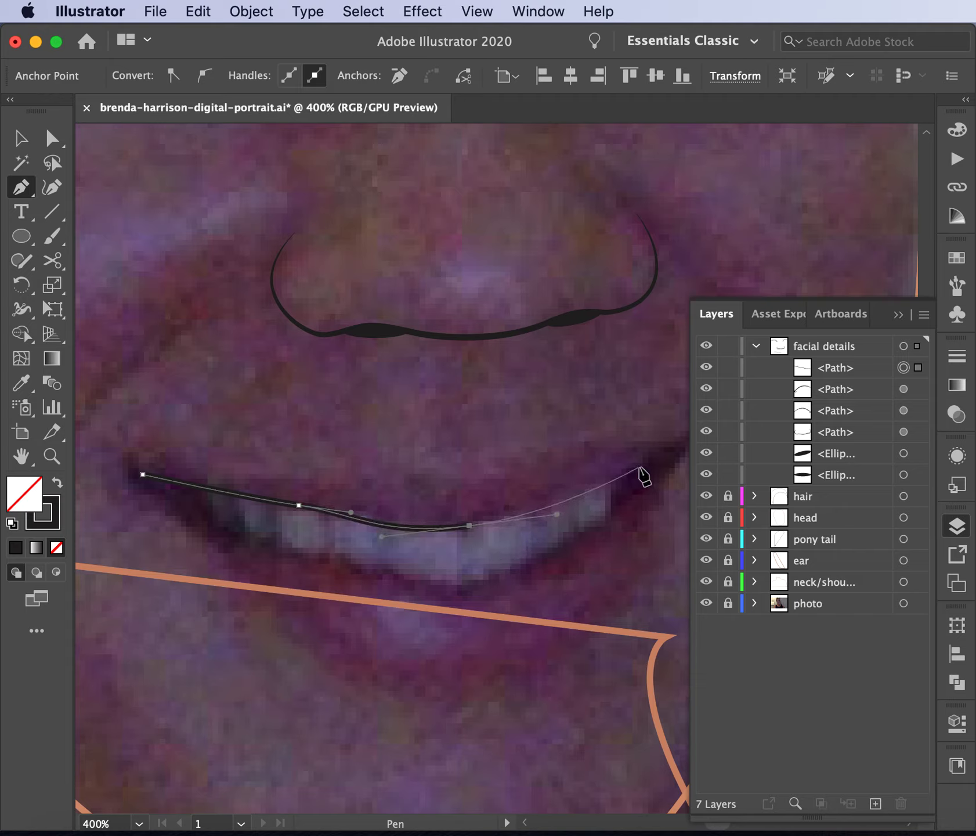
{"action": "left_click_drag", "start_coordinate": [643, 466], "coordinate": [664, 452]}
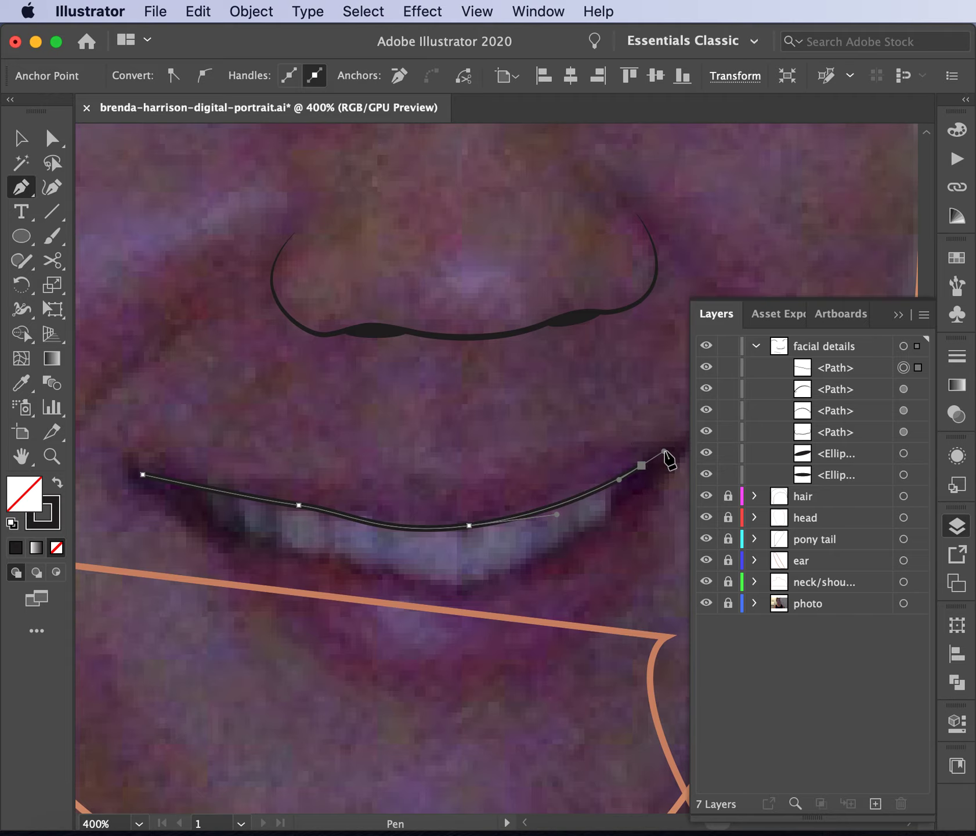
{"action": "scroll", "coordinate": [664, 451], "scroll_direction": "right", "scroll_amount": 5}
{"action": "scroll", "coordinate": [665, 452], "scroll_direction": "up", "scroll_amount": 2}
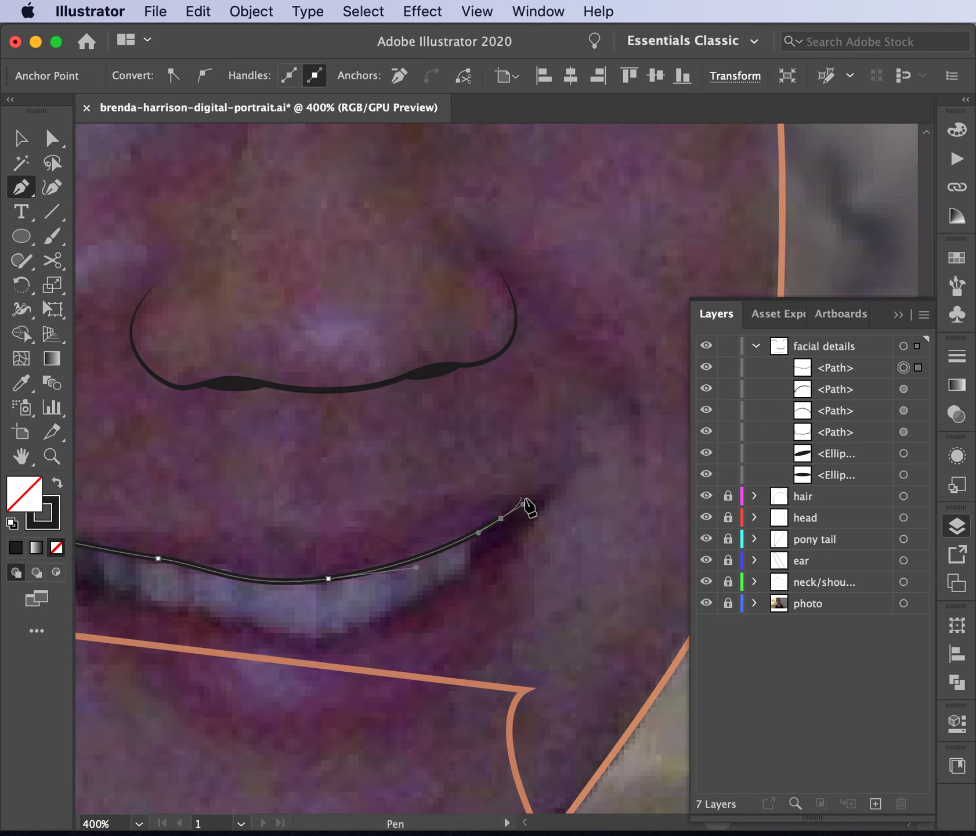
{"action": "left_click", "coordinate": [545, 497]}
- Apply the symmetrical lens-shaped width profile to the upper lip line
{"action": "left_click", "coordinate": [21, 138]}
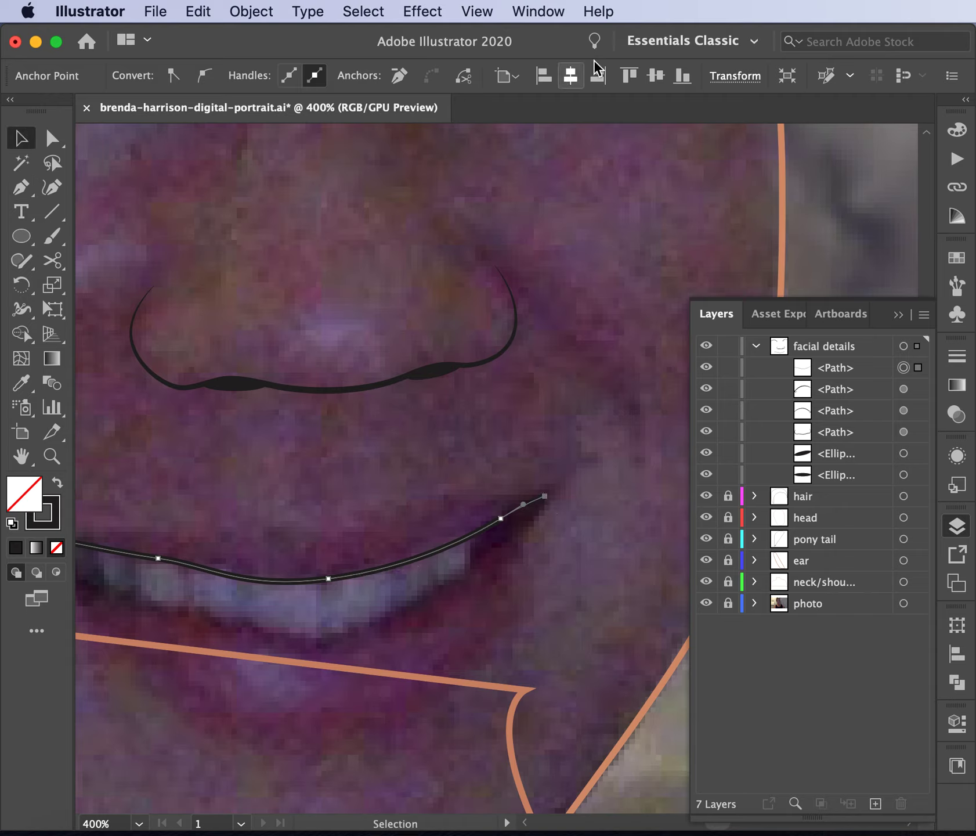
{"action": "left_click", "coordinate": [375, 571]}
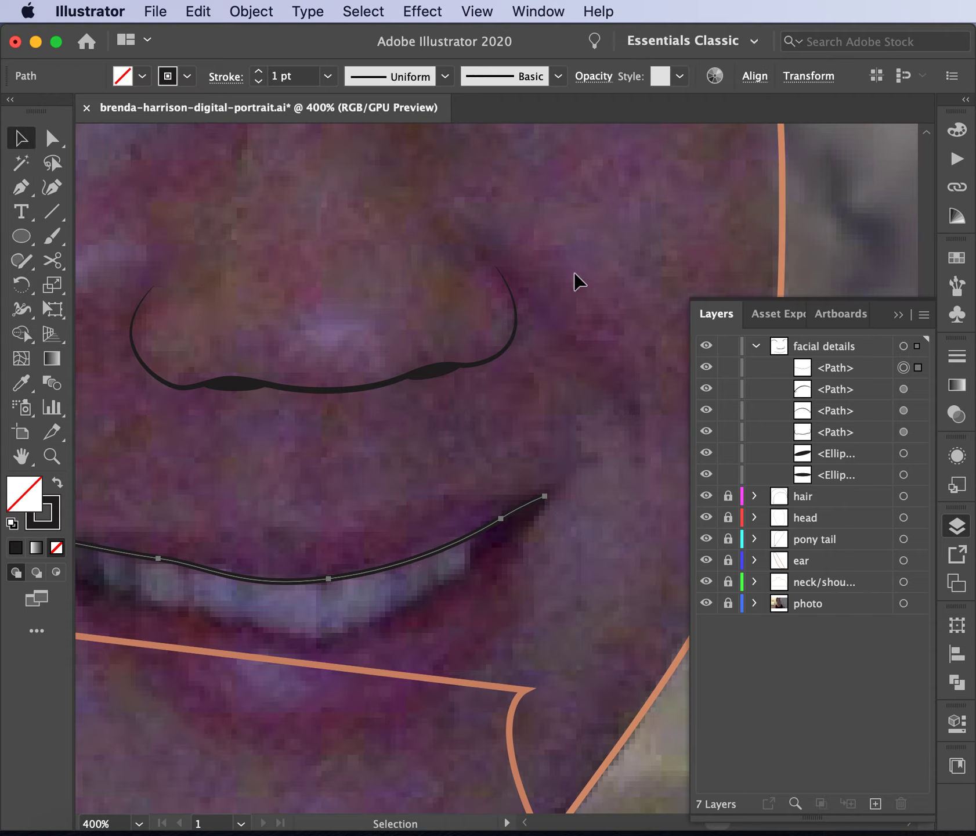
{"action": "left_click", "coordinate": [444, 76]}
{"action": "left_click", "coordinate": [394, 155]}
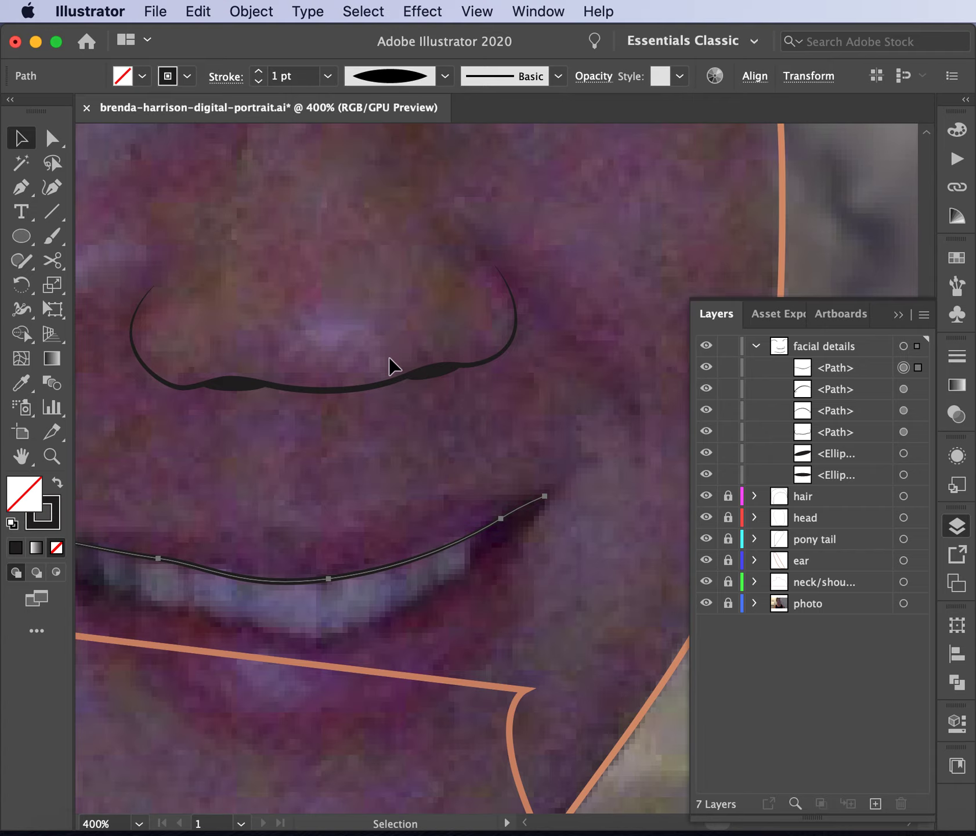
{"action": "left_click", "coordinate": [363, 461]}
- Trace the lower lip's upper edge beneath the teeth as an open Pen path between the mouth corners, with a pointed dip near the middle
{"action": "scroll", "coordinate": [364, 462], "scroll_direction": "down", "scroll_amount": 5}
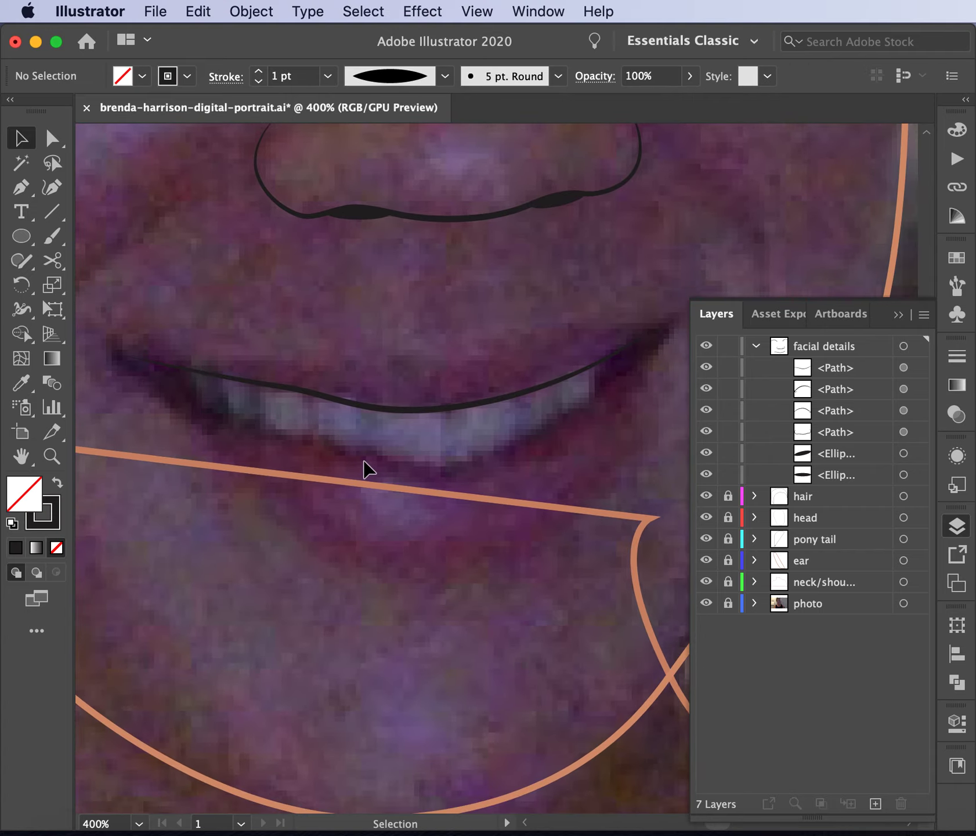
{"action": "left_click", "coordinate": [21, 187]}
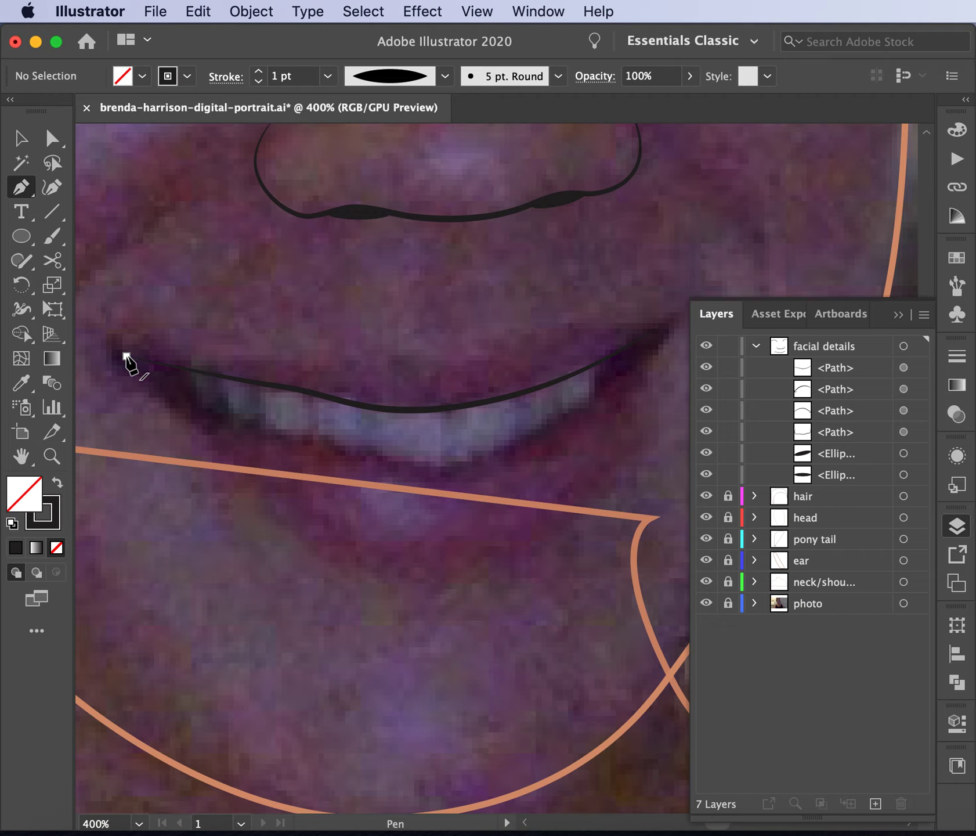
{"action": "left_click", "coordinate": [141, 367]}
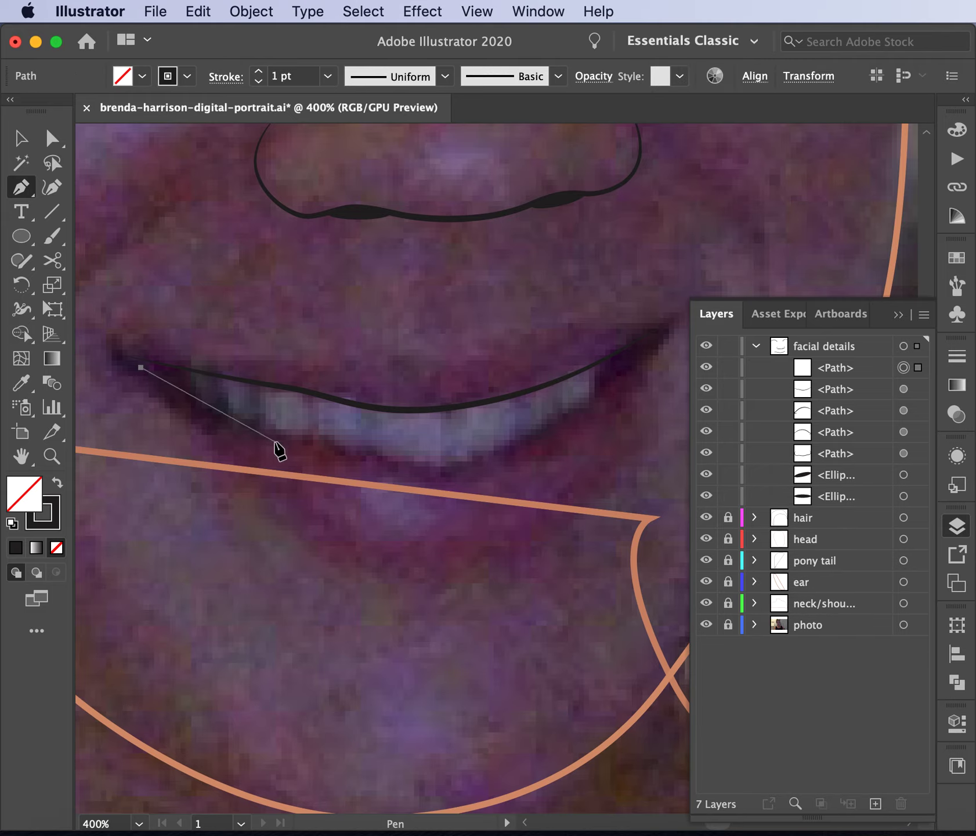
{"action": "left_click_drag", "start_coordinate": [253, 434], "coordinate": [306, 447]}
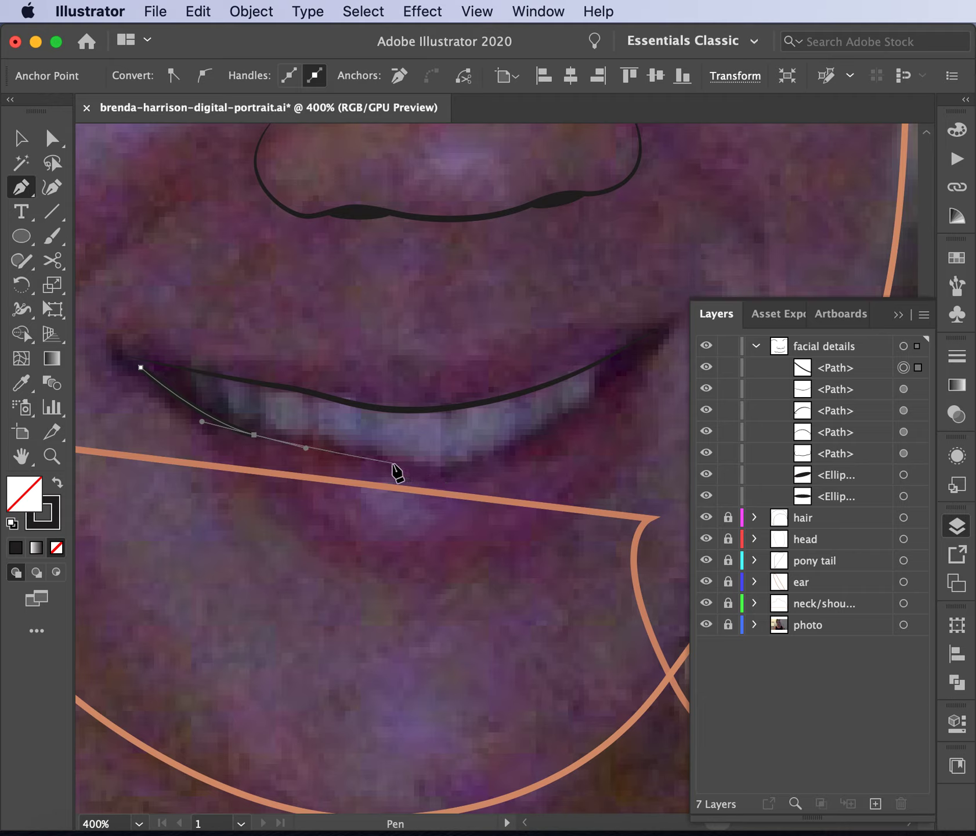
{"action": "left_click_drag", "start_coordinate": [396, 462], "coordinate": [434, 471]}
{"action": "mouse_move", "coordinate": [447, 479]}
{"action": "left_mouse_down"}
{"action": "mouse_move", "coordinate": [499, 466]}
{"action": "mouse_move", "coordinate": [501, 452]}
{"action": "mouse_move", "coordinate": [551, 435]}
{"action": "left_mouse_up"}
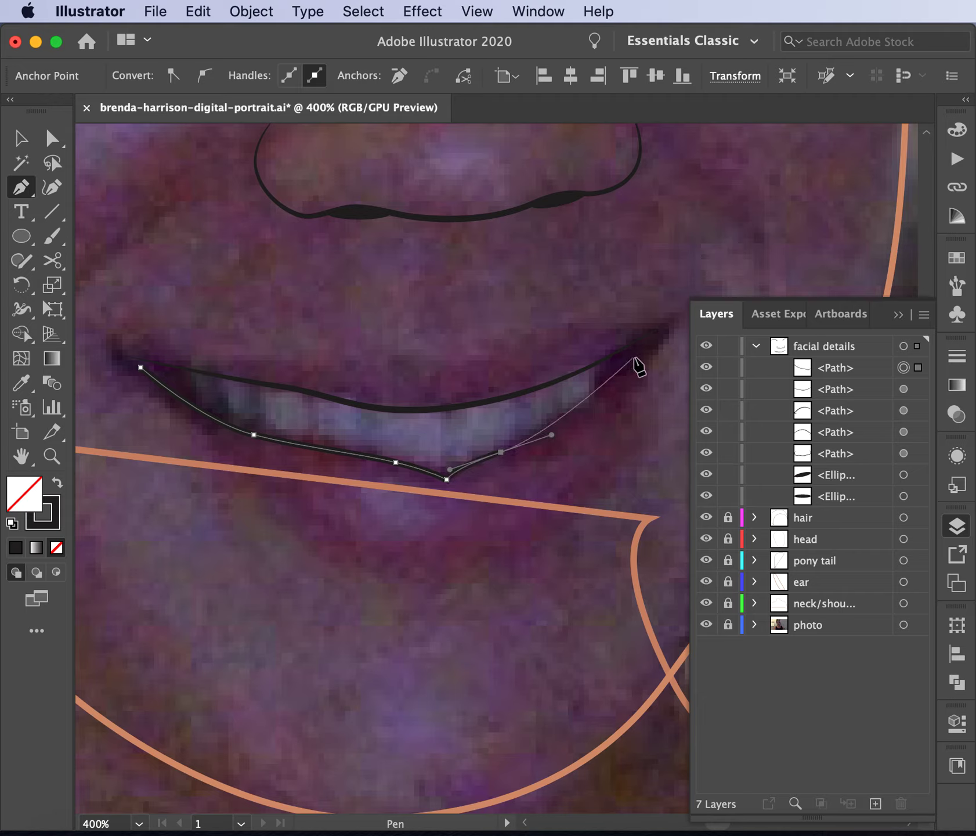
{"action": "left_click", "coordinate": [649, 346]}
- Apply the symmetrical lens-shaped width profile to the lower lip line
{"action": "left_click", "coordinate": [8, 128]}
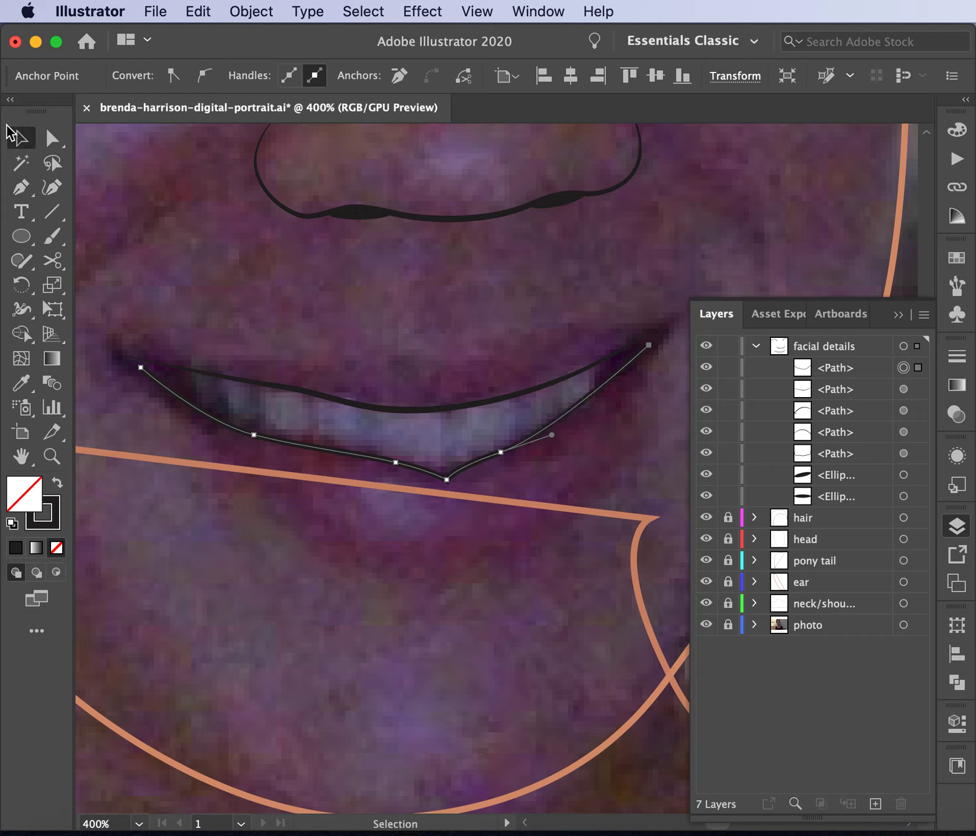
{"action": "left_click", "coordinate": [326, 455]}
{"action": "left_click", "coordinate": [445, 76]}
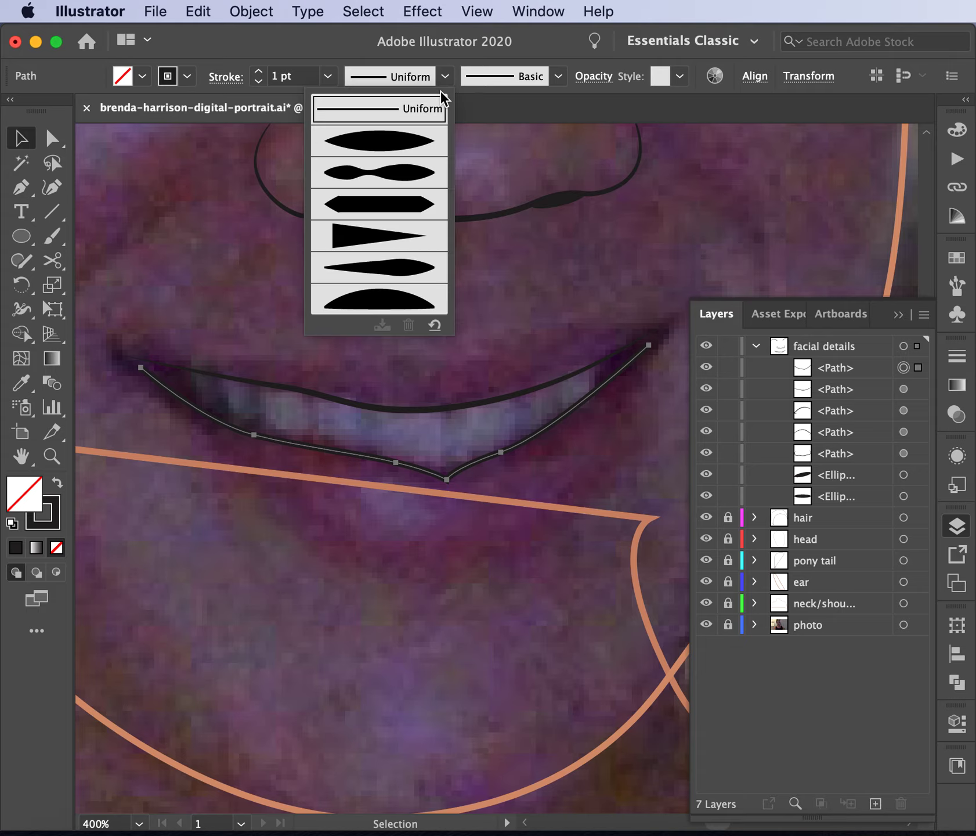
{"action": "left_click", "coordinate": [420, 147]}
{"action": "left_click", "coordinate": [463, 541]}
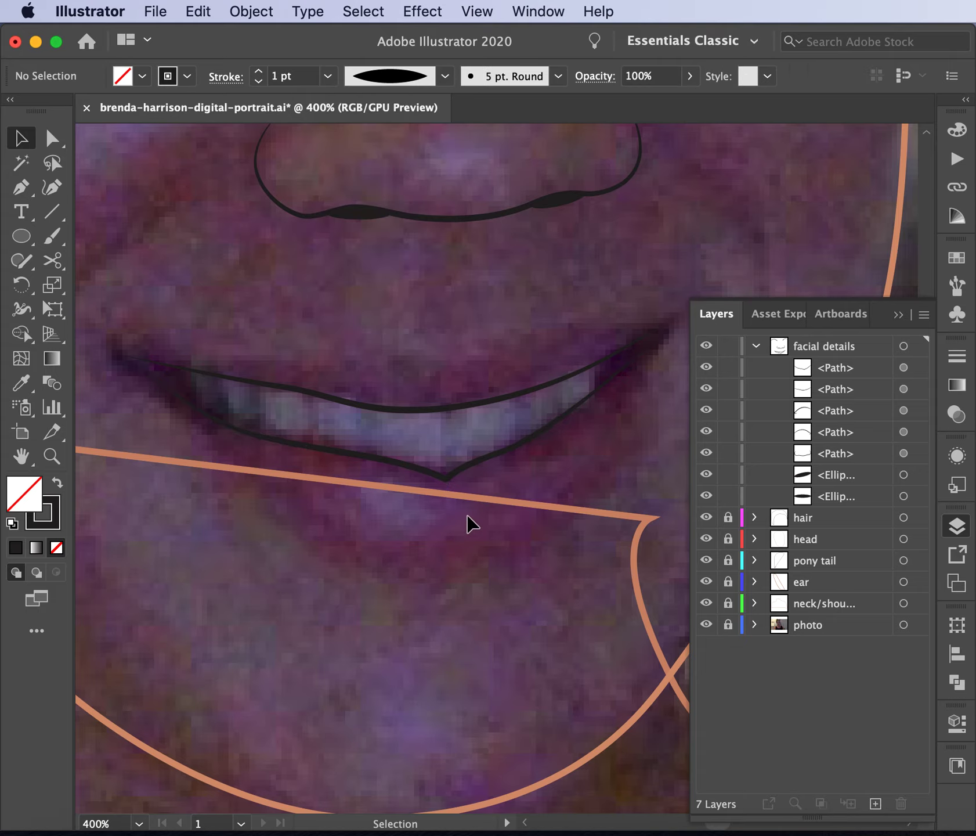
- Hide the photo layer and bring the whole portrait's line art into view
{"action": "key", "text": "super+minus"}
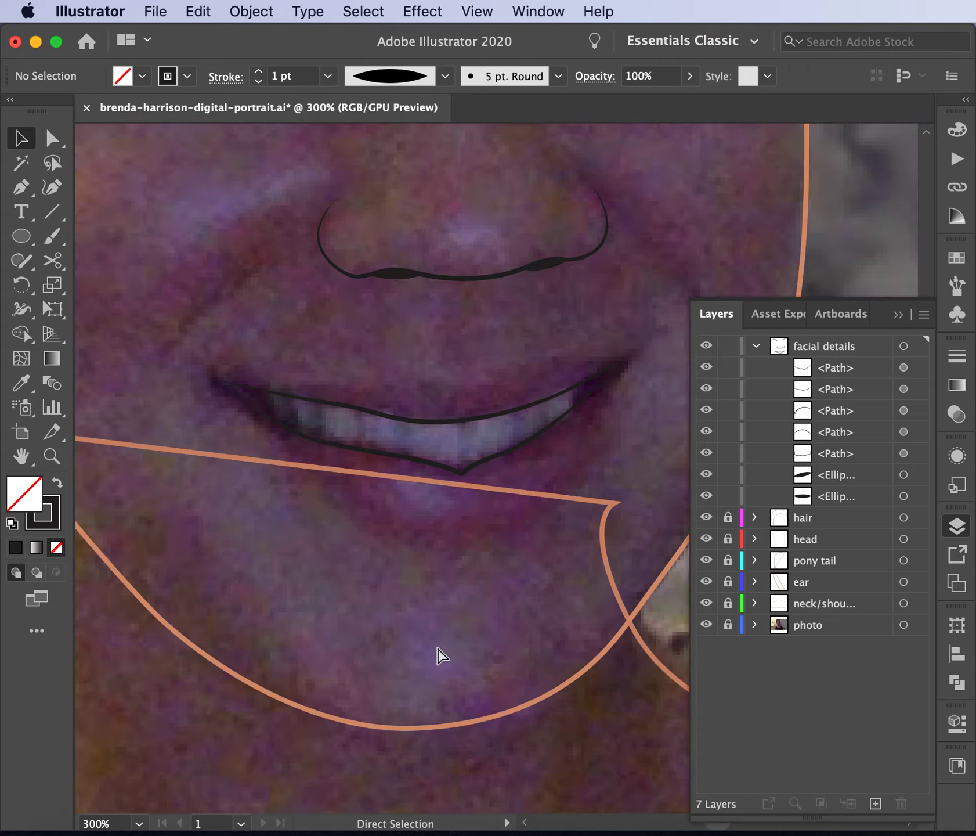
{"action": "left_click", "coordinate": [706, 624]}
{"action": "key", "text": "super+minus"}
{"action": "key", "text": "super+minus"}
{"action": "key", "text": "super+minus"}
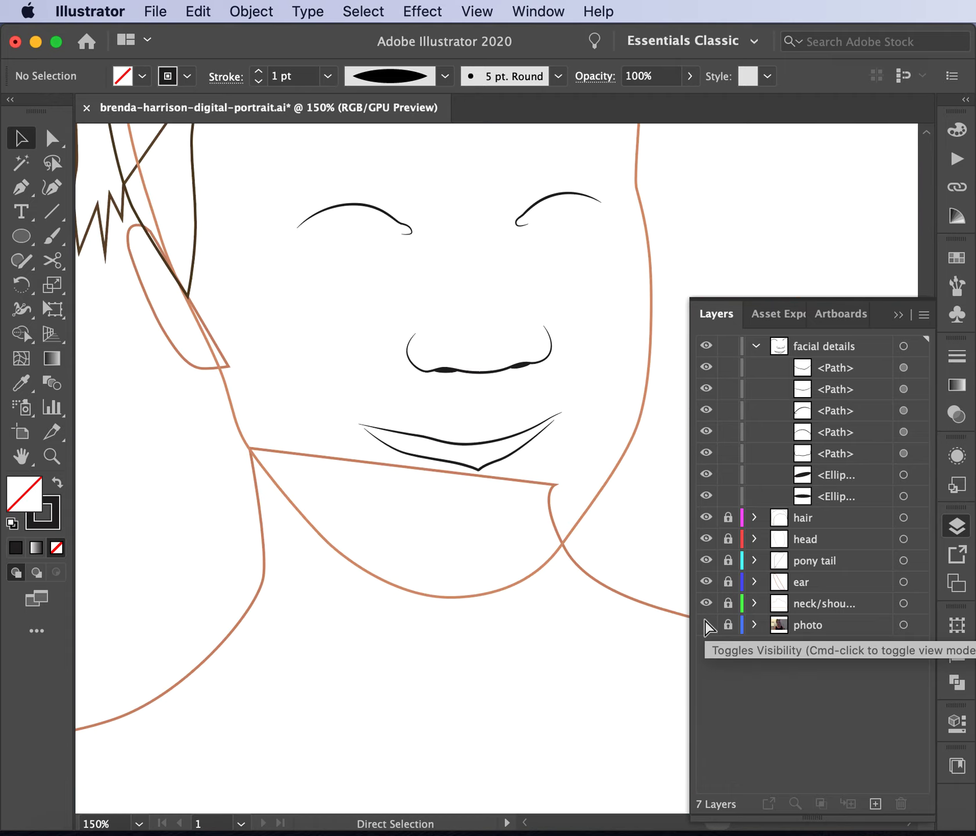
{"action": "key", "text": "super+minus"}
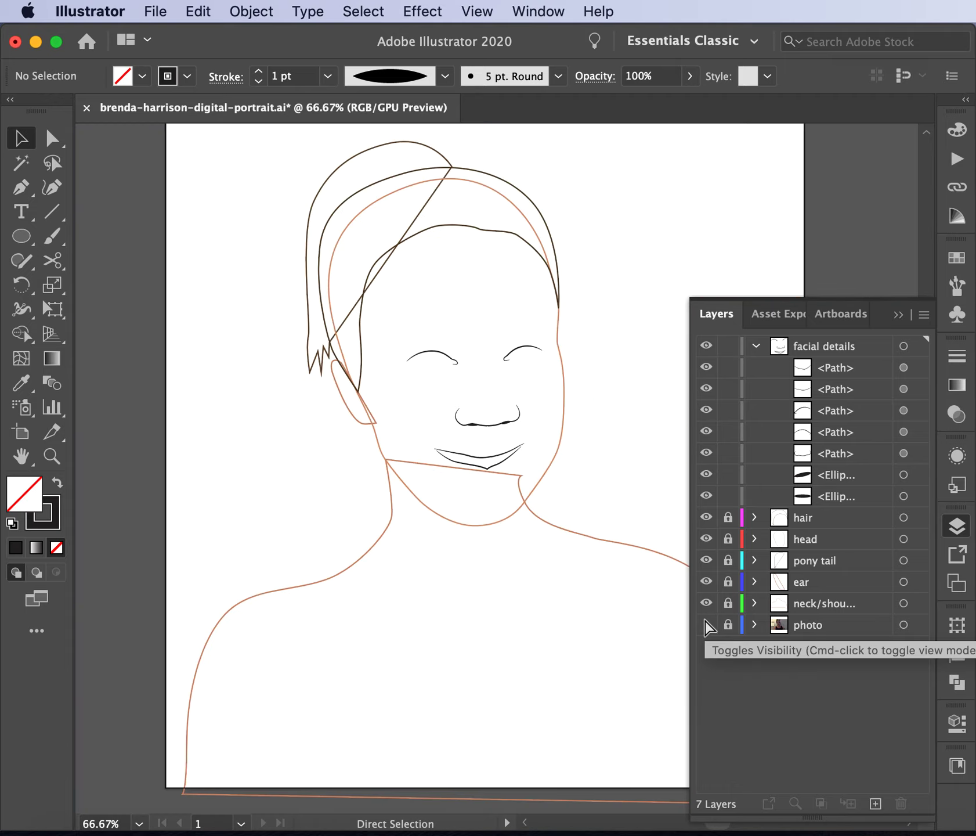
- Show the photo layer again behind the line art of the eyes, nose and mouth
{"action": "key", "text": "super+equal"}
{"action": "key", "text": "super+equal"}
{"action": "key", "text": "super+equal"}
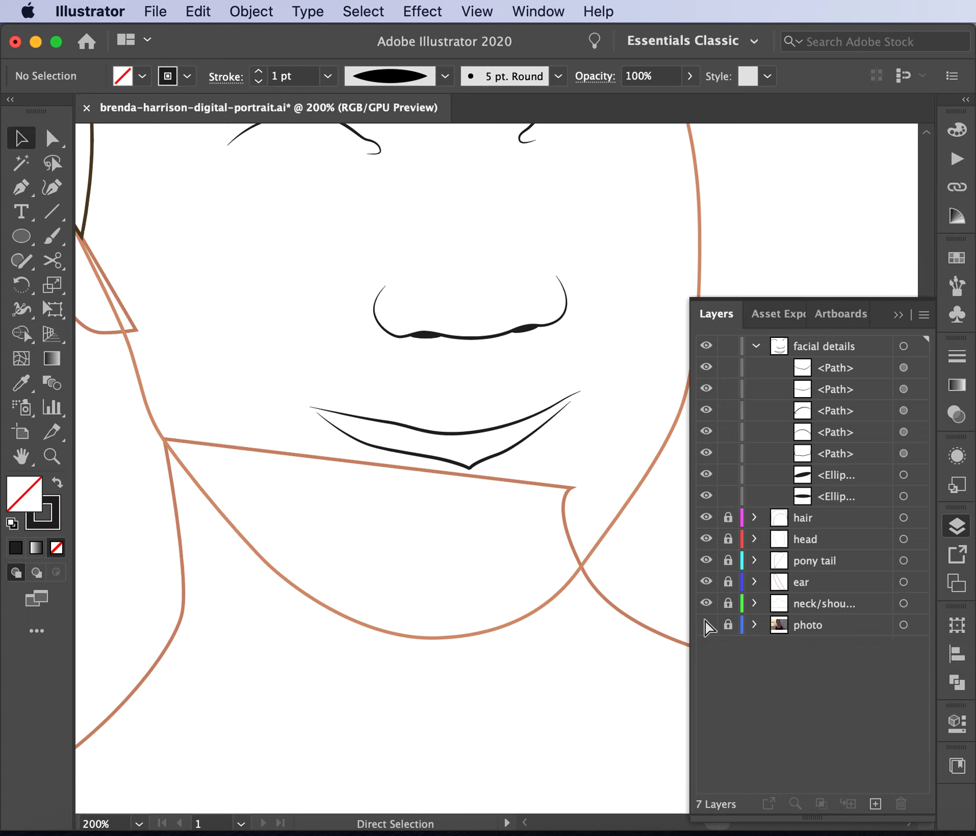
{"action": "scroll", "coordinate": [448, 533], "scroll_direction": "up", "scroll_amount": 5}
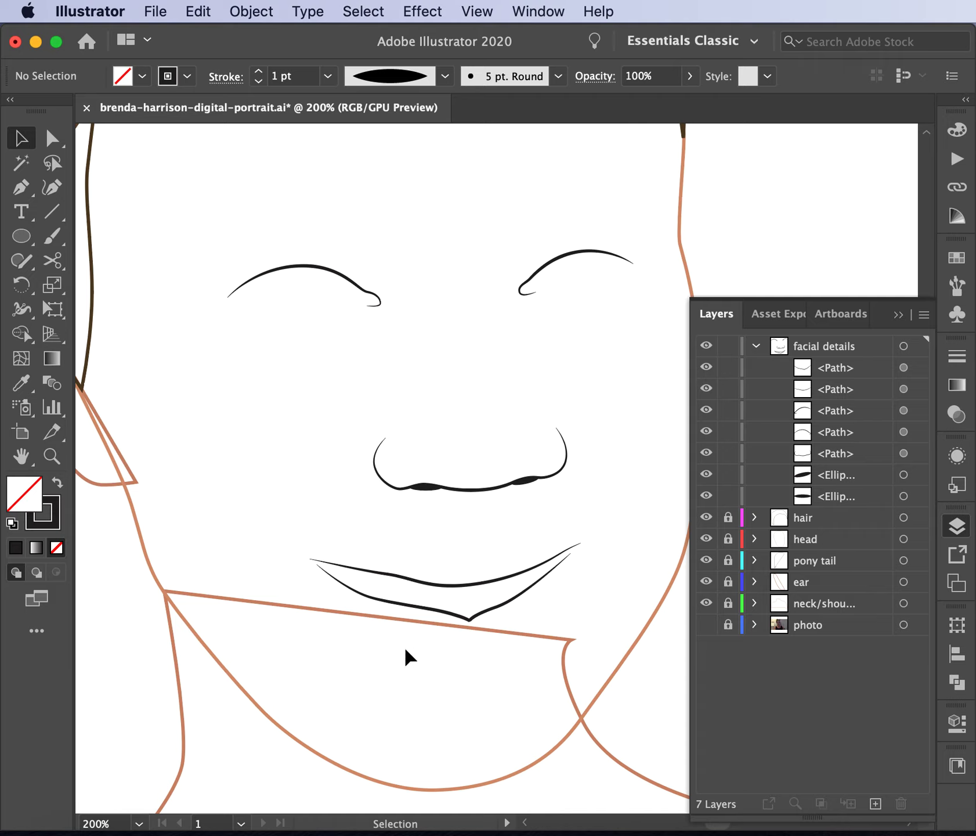
{"action": "left_click", "coordinate": [704, 625]}
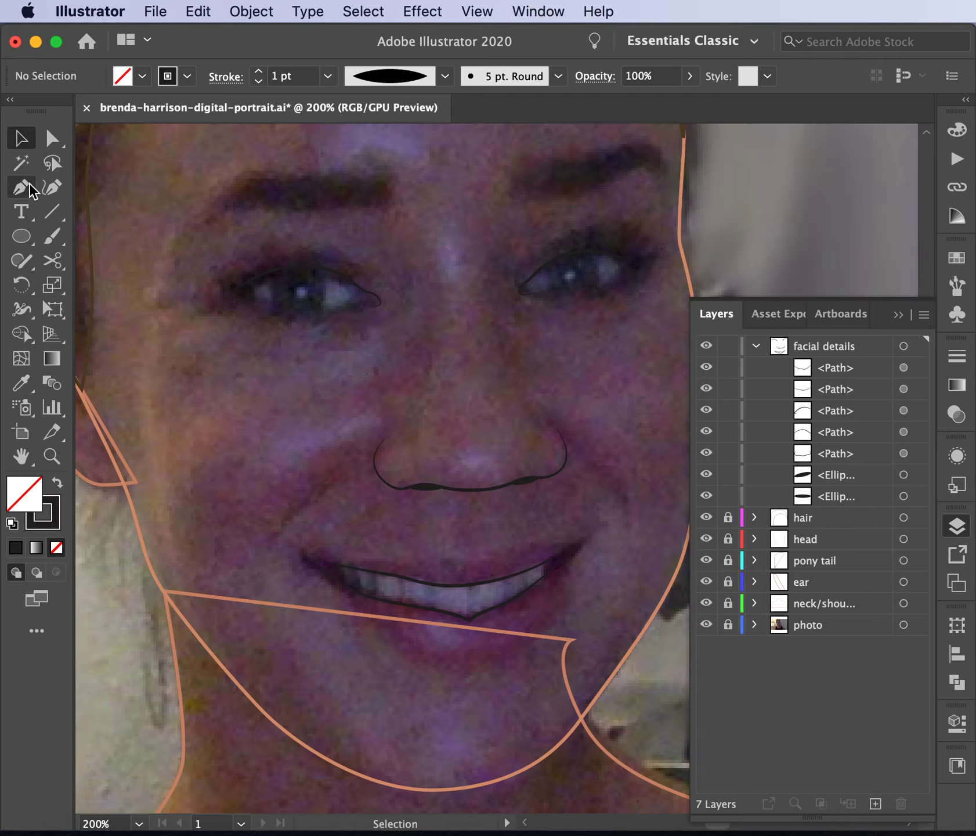
- Trace the lower eyelid of the eye on the image's left as a shallow, open three-point Pen curve
{"action": "left_click", "coordinate": [29, 184]}
{"action": "left_click", "coordinate": [242, 299]}
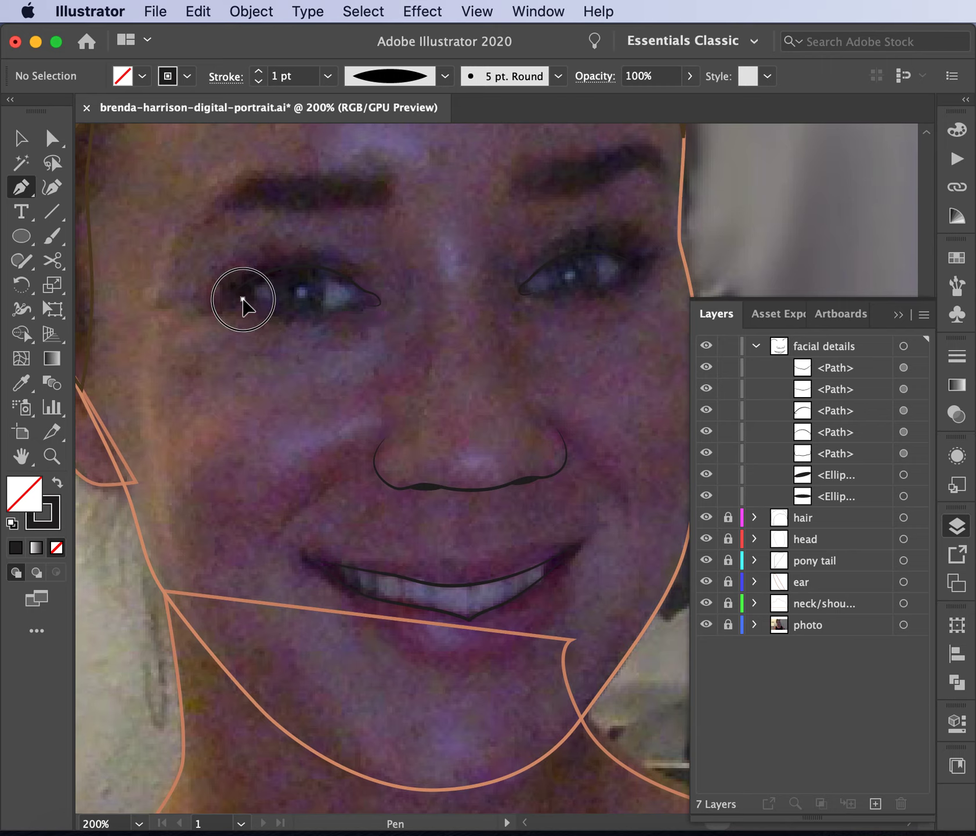
{"action": "left_click", "coordinate": [299, 322]}
{"action": "left_click_drag", "start_coordinate": [300, 322], "coordinate": [325, 324]}
{"action": "left_click", "coordinate": [357, 311]}
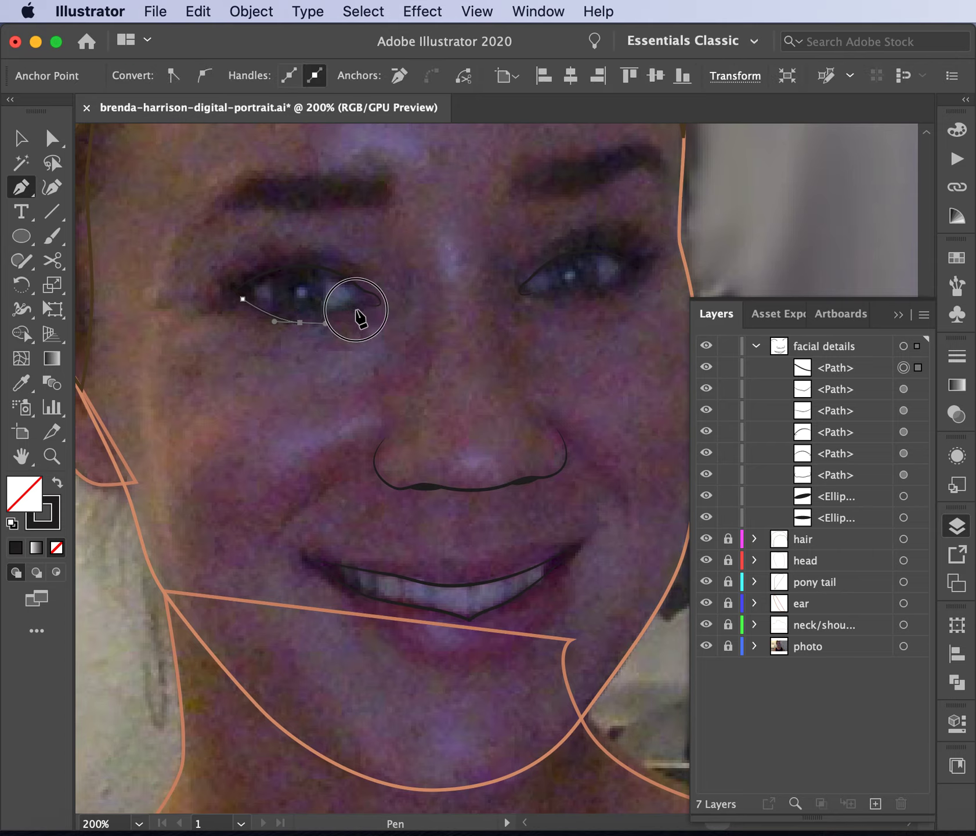
{"action": "left_click", "coordinate": [21, 138]}
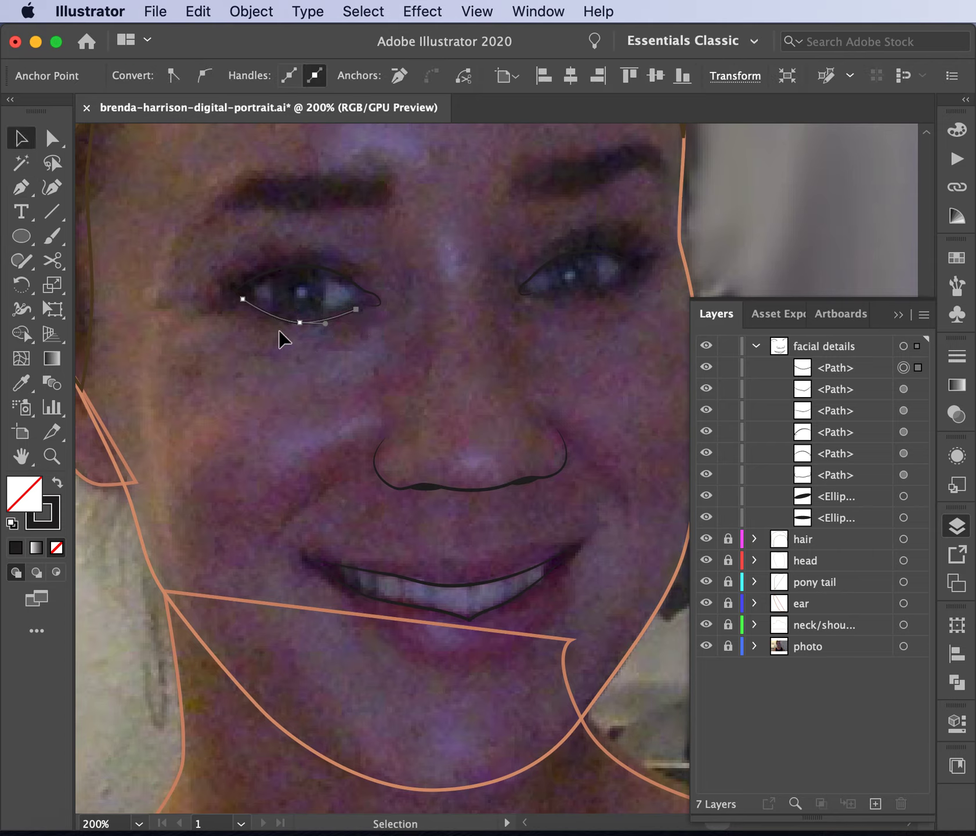
- Apply the symmetrical lens-shaped width profile to the left-hand eye's lower lid line
{"action": "left_click", "coordinate": [274, 314]}
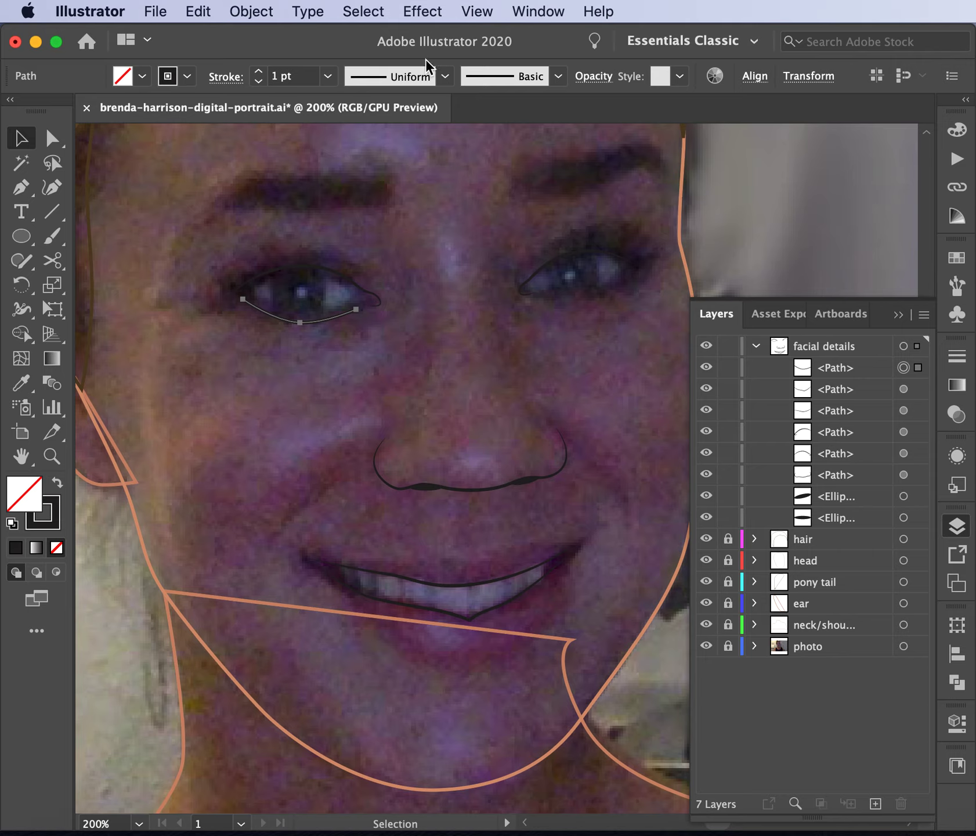
{"action": "left_click", "coordinate": [445, 77]}
{"action": "left_click", "coordinate": [403, 155]}
{"action": "left_click", "coordinate": [478, 377]}
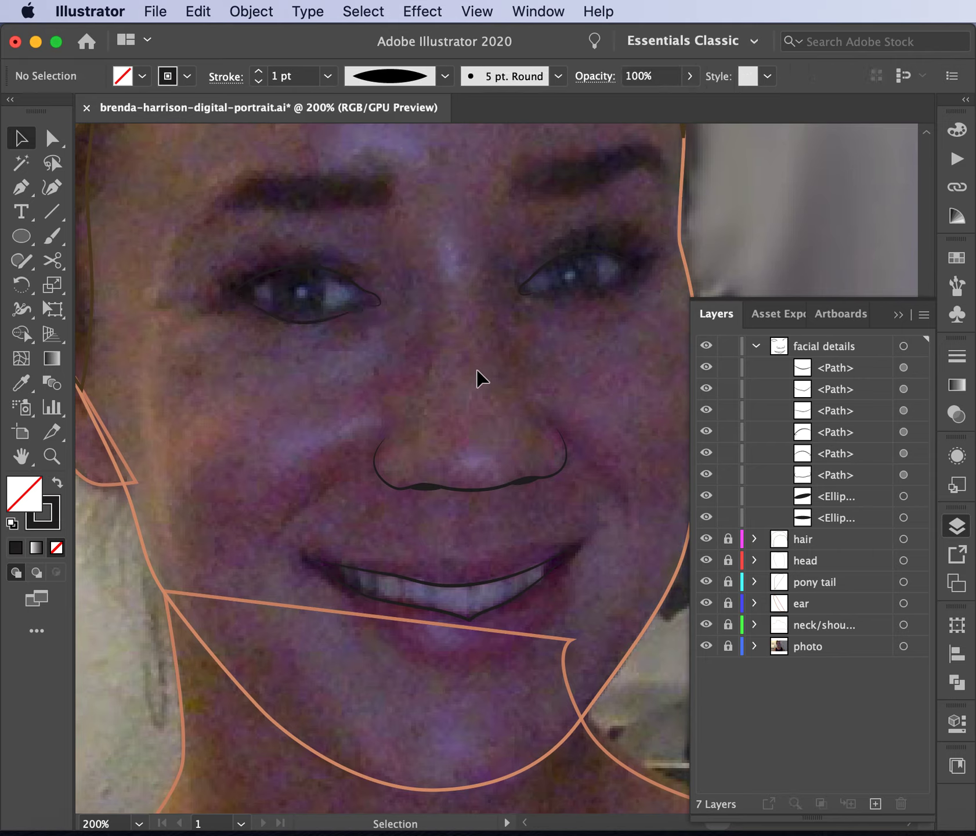
- Trace the lower eyelid of the eye on the image's right as an open three-point Pen curve rising toward the outer corner
{"action": "left_click", "coordinate": [26, 183]}
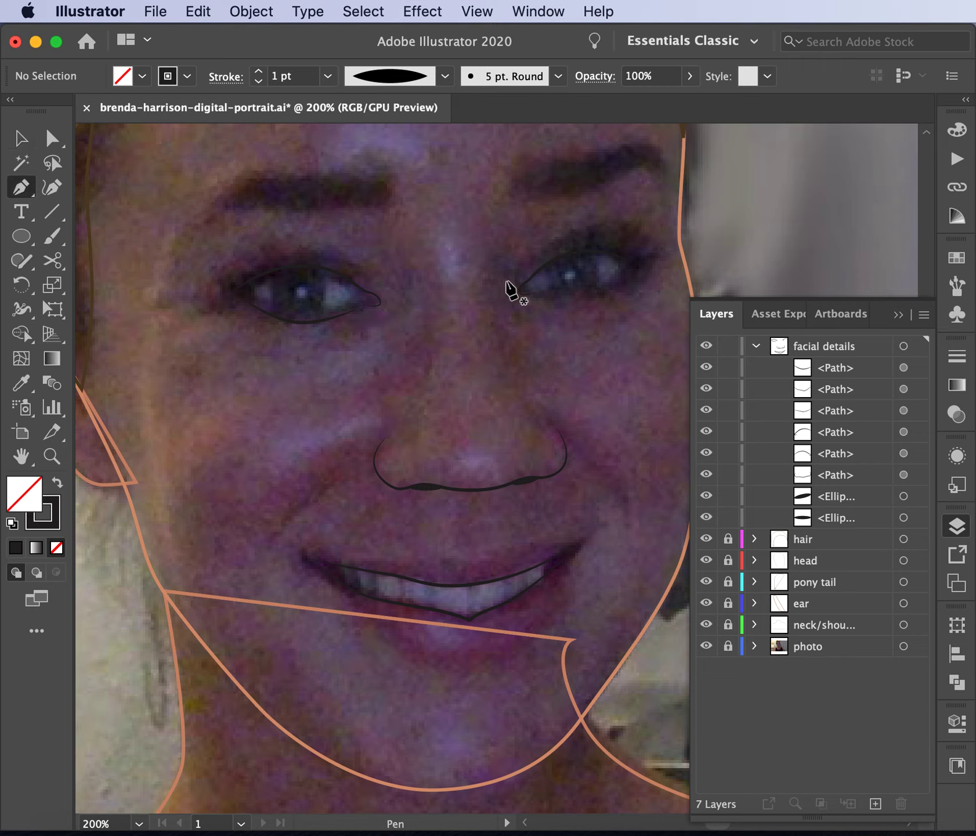
{"action": "left_click", "coordinate": [550, 296]}
{"action": "left_click_drag", "start_coordinate": [601, 289], "coordinate": [620, 281]}
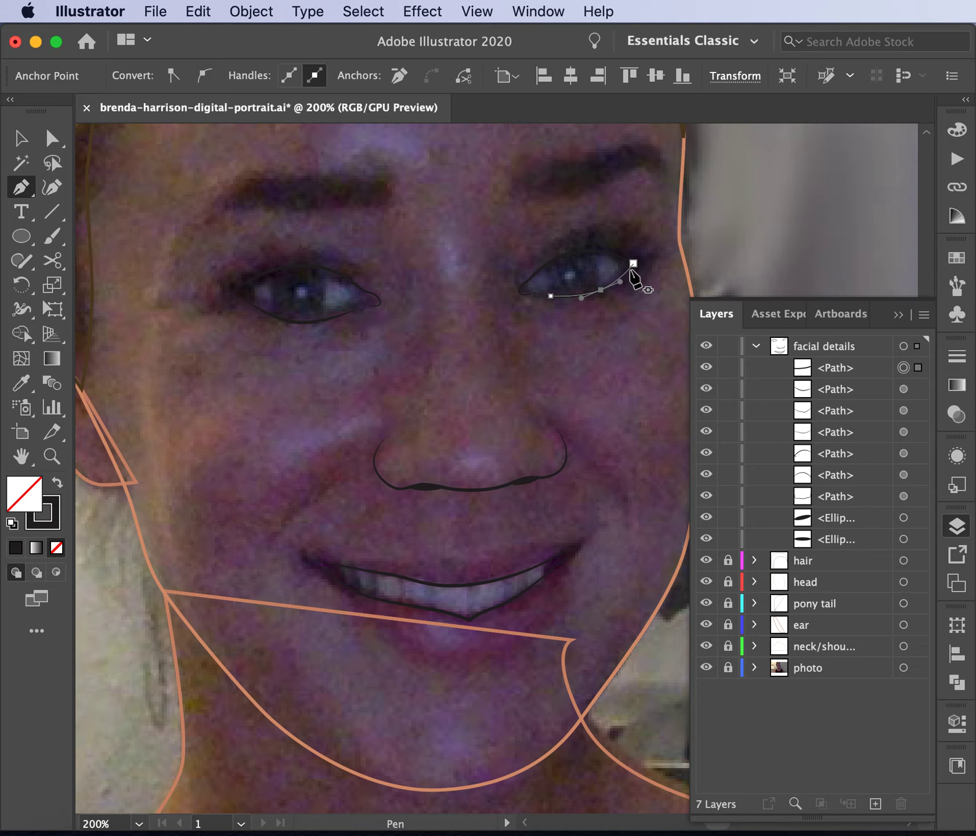
{"action": "left_click", "coordinate": [628, 270]}
{"action": "left_click", "coordinate": [21, 138]}
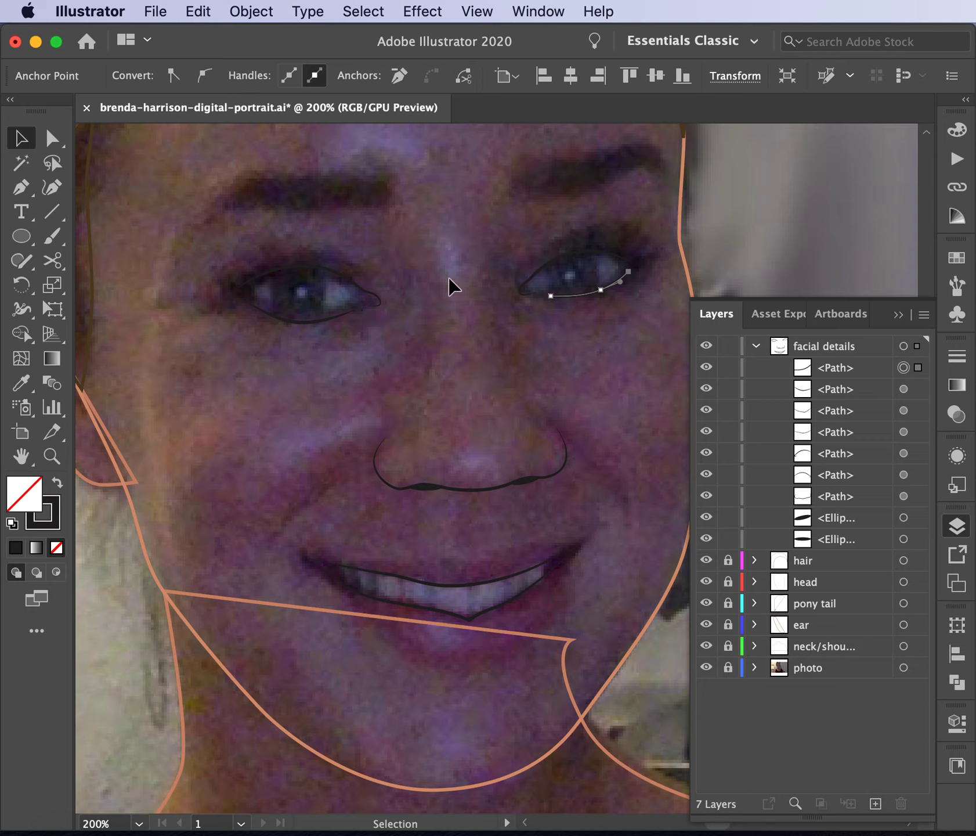
- Apply the symmetrical lens-shaped width profile to the right-hand eye's lower lid line and check the line art with the photo layer briefly hidden
{"action": "left_click", "coordinate": [582, 298]}
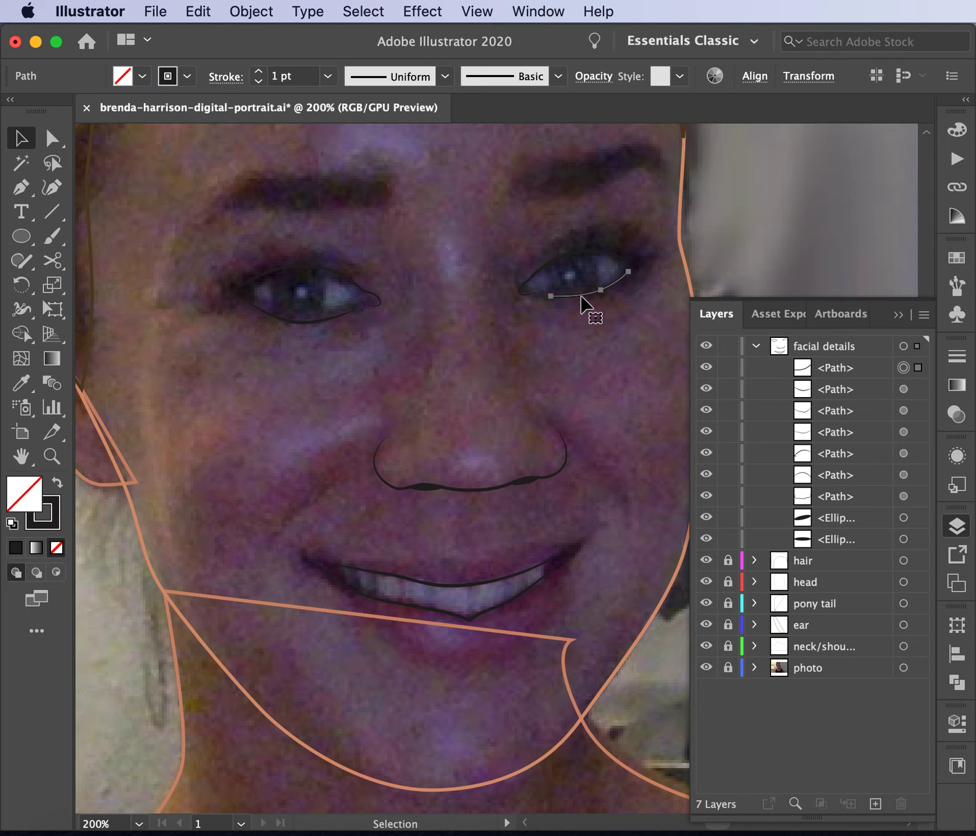
{"action": "left_click", "coordinate": [449, 83]}
{"action": "left_click", "coordinate": [420, 146]}
{"action": "left_click", "coordinate": [571, 395]}
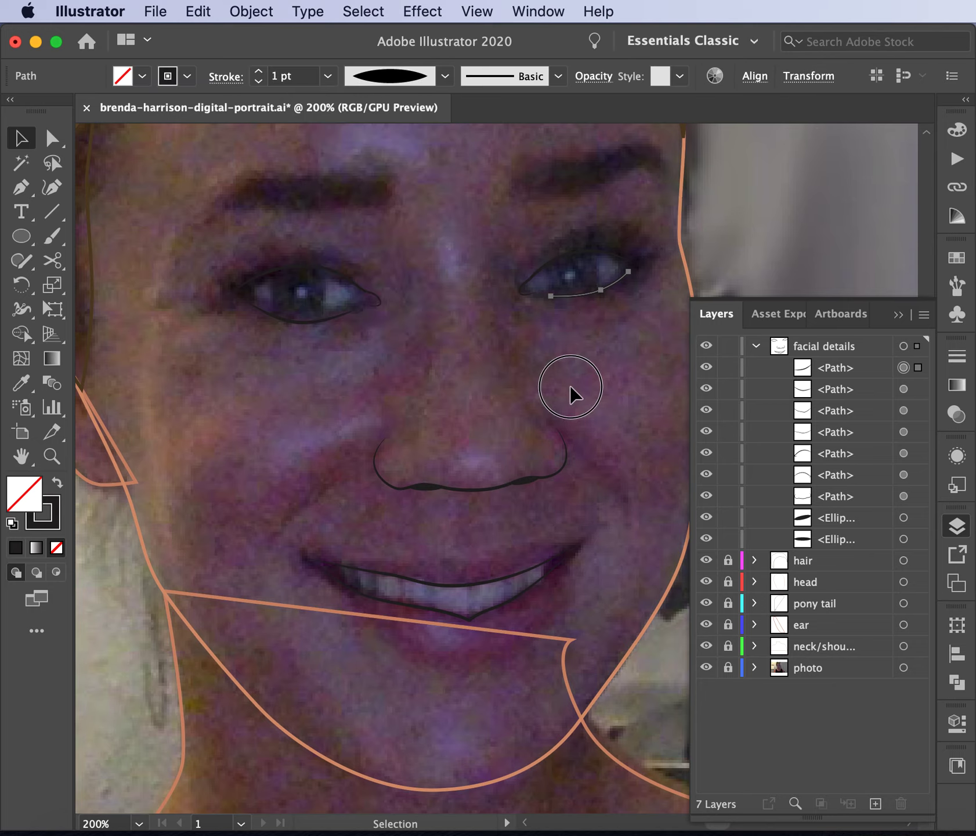
{"action": "left_click", "coordinate": [705, 667]}
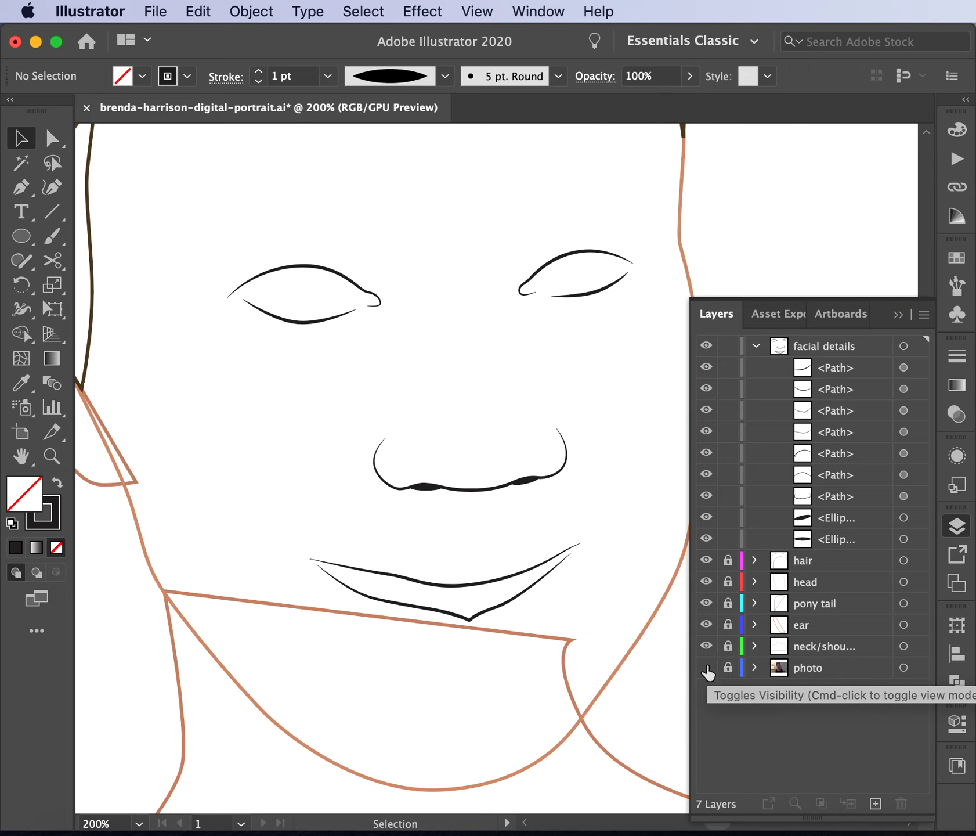
{"action": "left_click", "coordinate": [705, 668]}
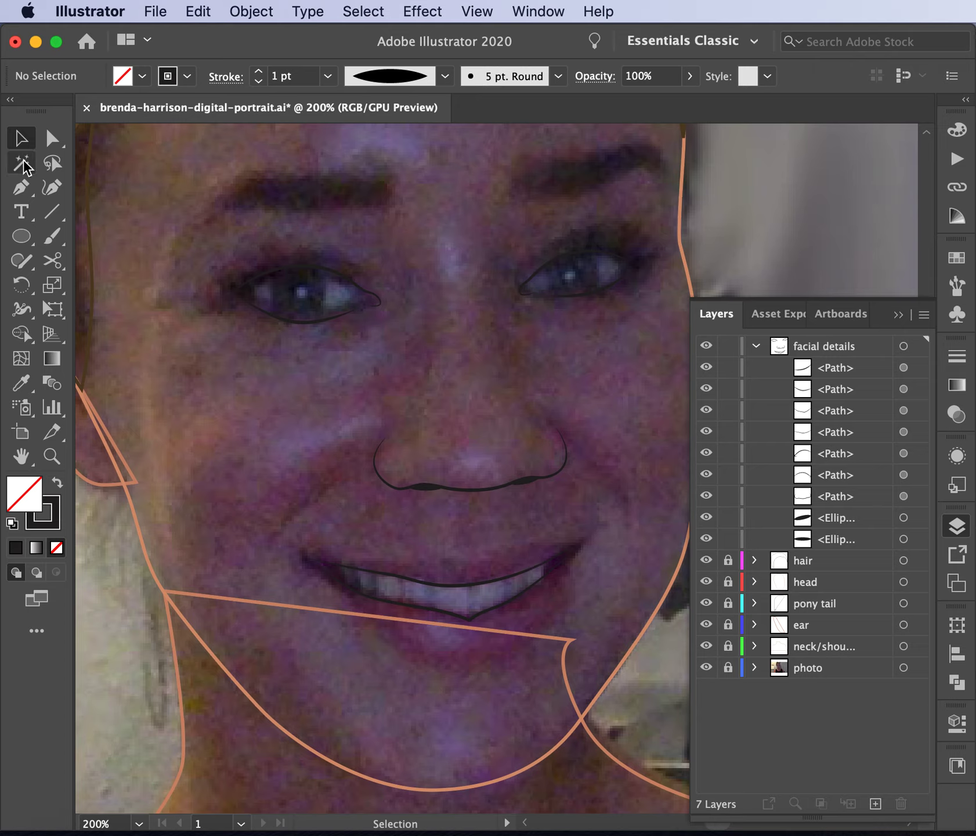
{"action": "left_click", "coordinate": [22, 188]}
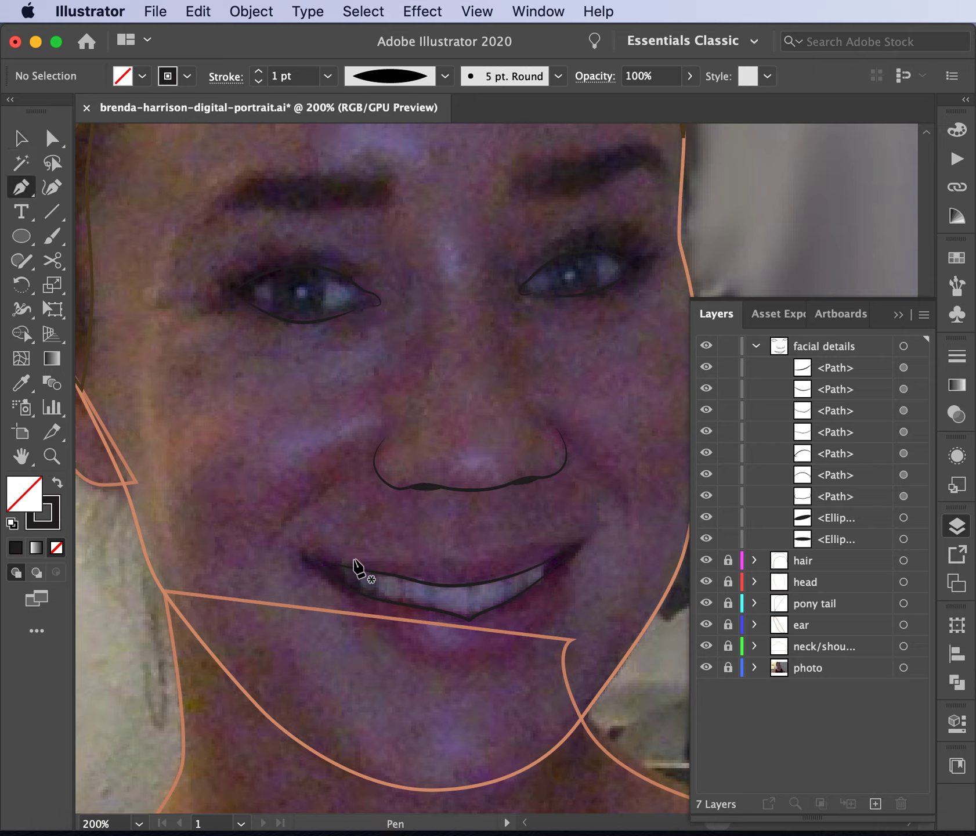
{"action": "left_click", "coordinate": [348, 560]}
{"action": "left_click_drag", "start_coordinate": [455, 560], "coordinate": [481, 552]}
{"action": "key", "text": "super+z"}
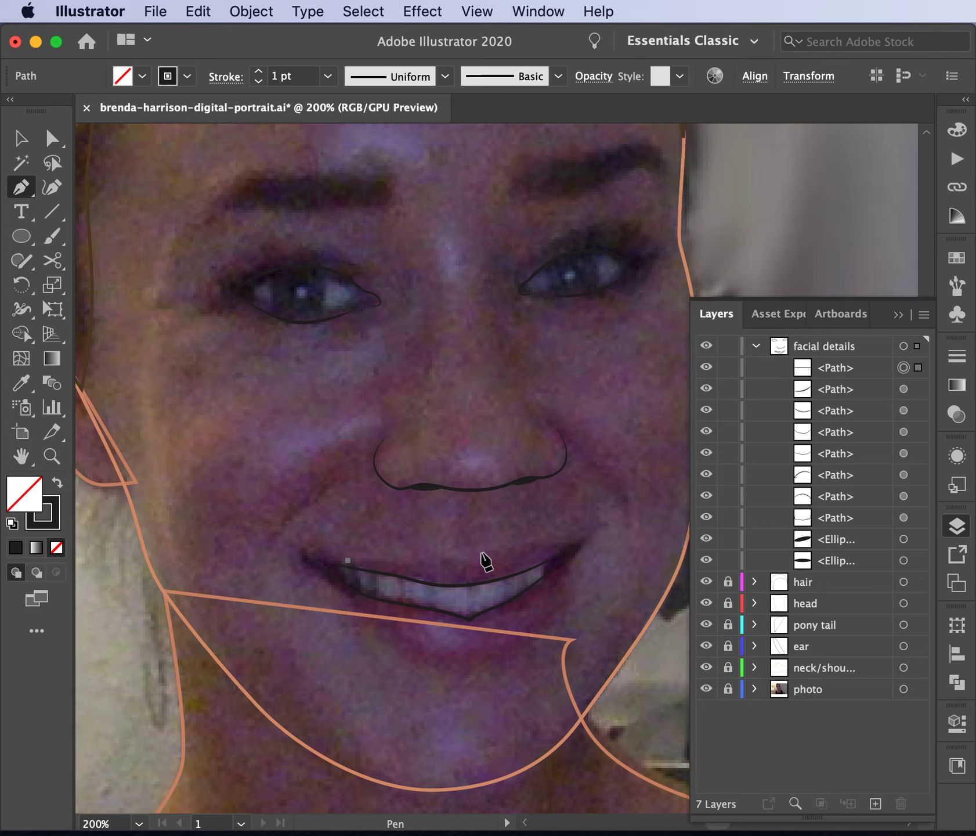
{"action": "key", "text": "super+z"}
- Trace the upper lip's top edge as an open five-point Pen path with a sharp cupid's-bow notch in the middle
{"action": "key", "text": "super+equal"}
{"action": "scroll", "coordinate": [486, 562], "scroll_direction": "down", "scroll_amount": 5}
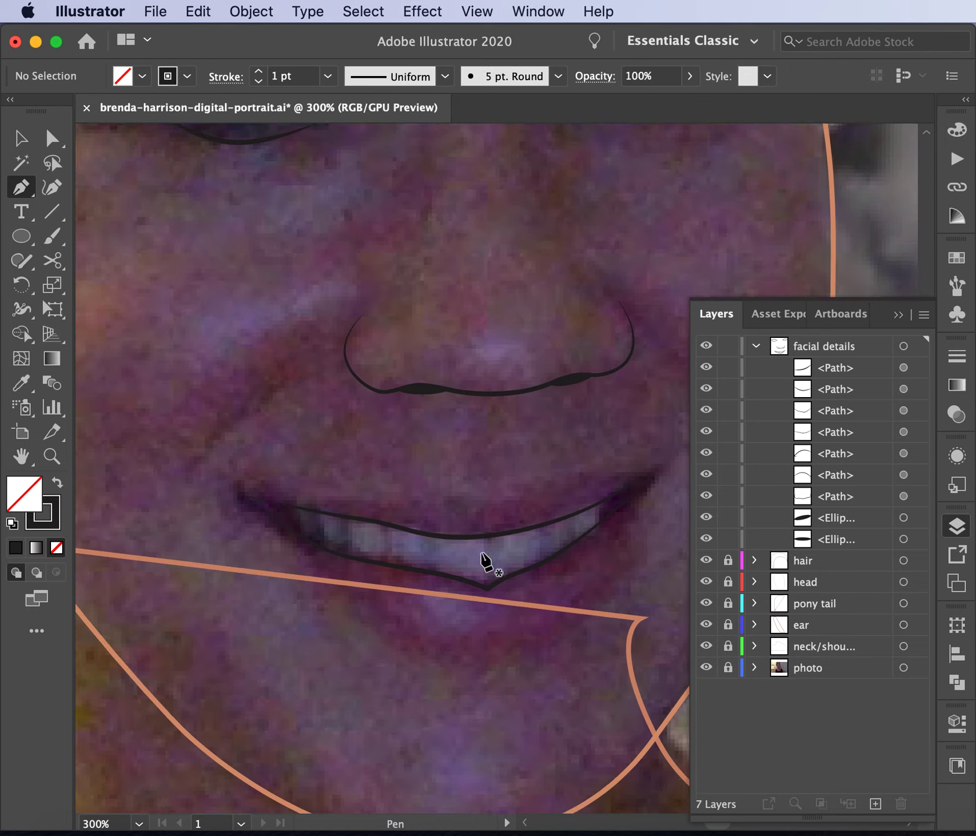
{"action": "left_click", "coordinate": [284, 474]}
{"action": "key", "text": "super+z"}
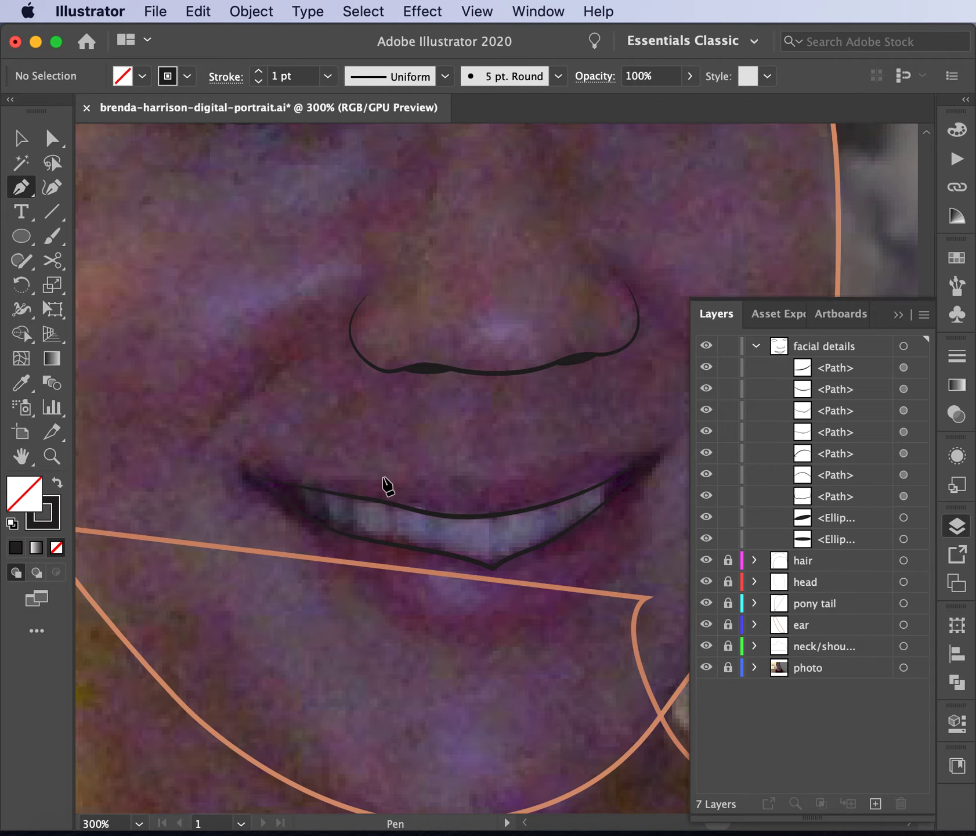
{"action": "left_click", "coordinate": [322, 480]}
{"action": "left_click_drag", "start_coordinate": [322, 480], "coordinate": [336, 477]}
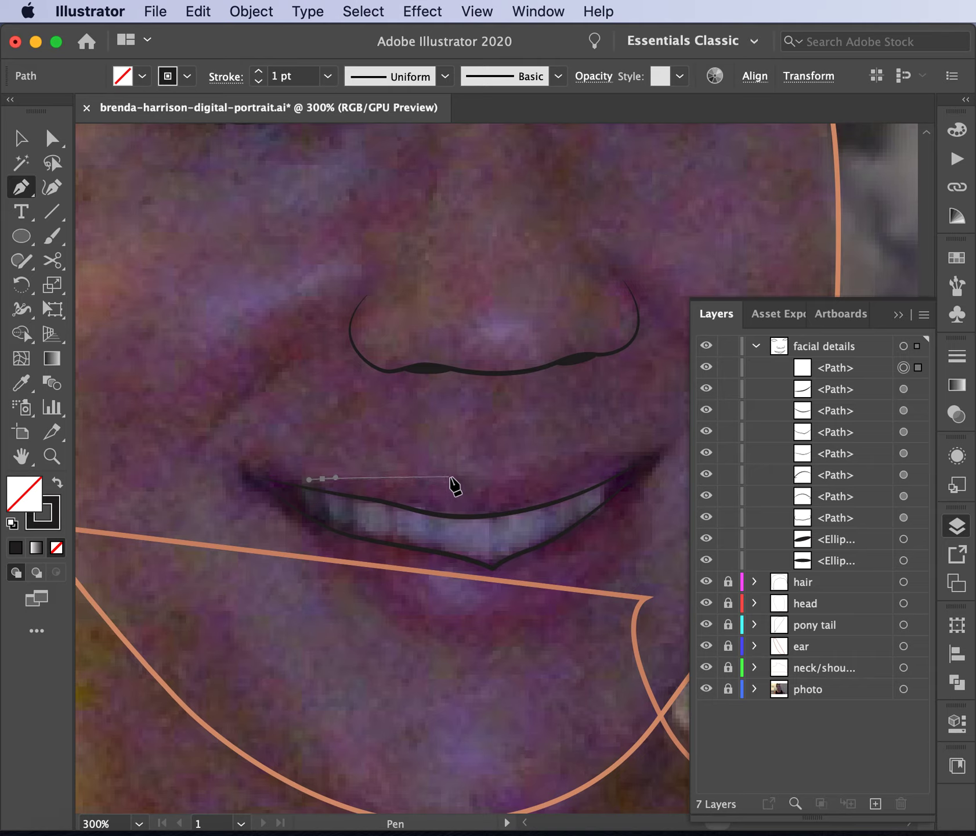
{"action": "left_click_drag", "start_coordinate": [417, 483], "coordinate": [494, 492]}
{"action": "left_click", "coordinate": [482, 486]}
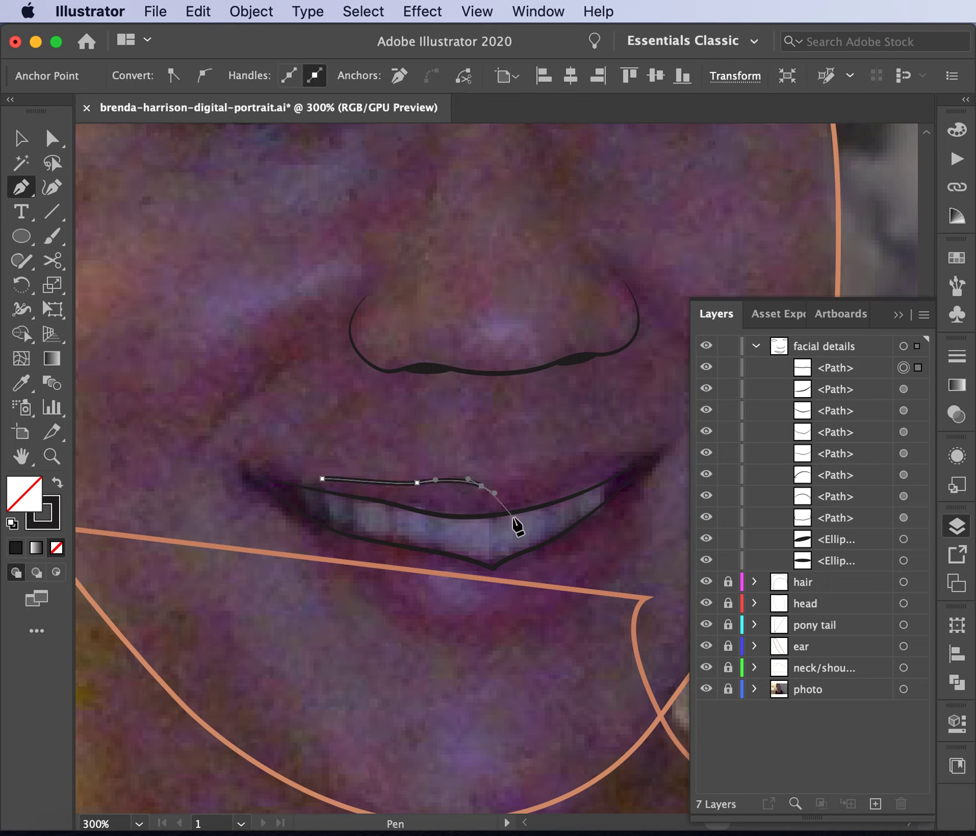
{"action": "key", "text": "alt"}
{"action": "left_click_drag", "start_coordinate": [495, 494], "coordinate": [506, 471]}
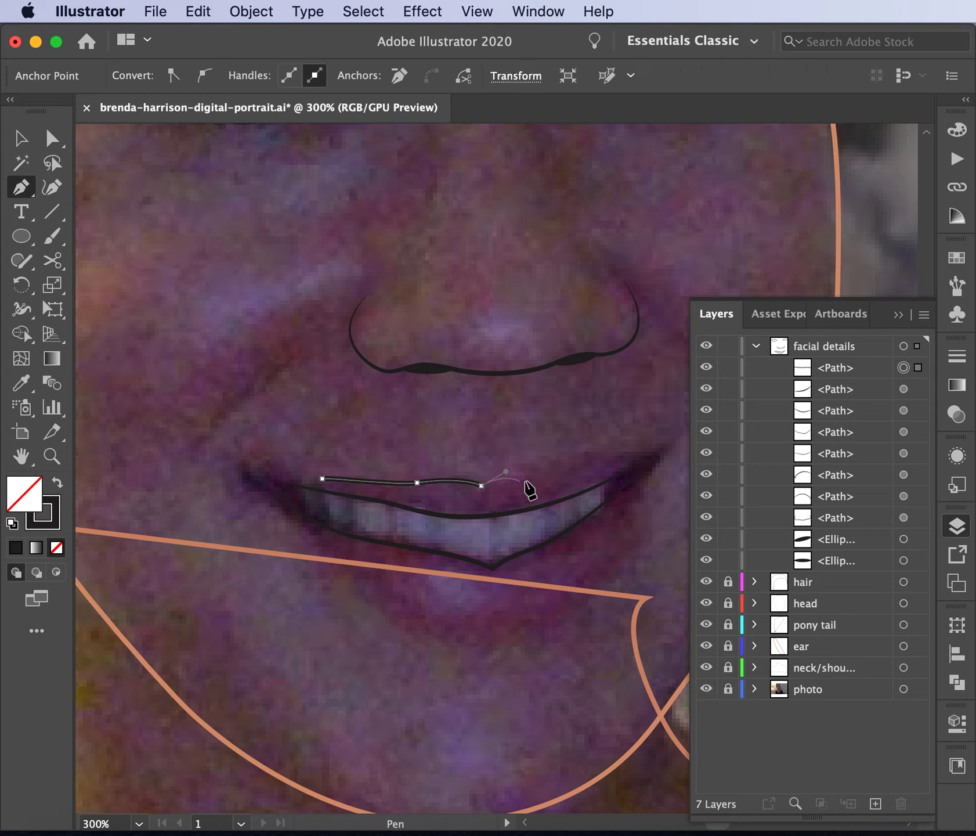
{"action": "left_click_drag", "start_coordinate": [539, 476], "coordinate": [559, 475]}
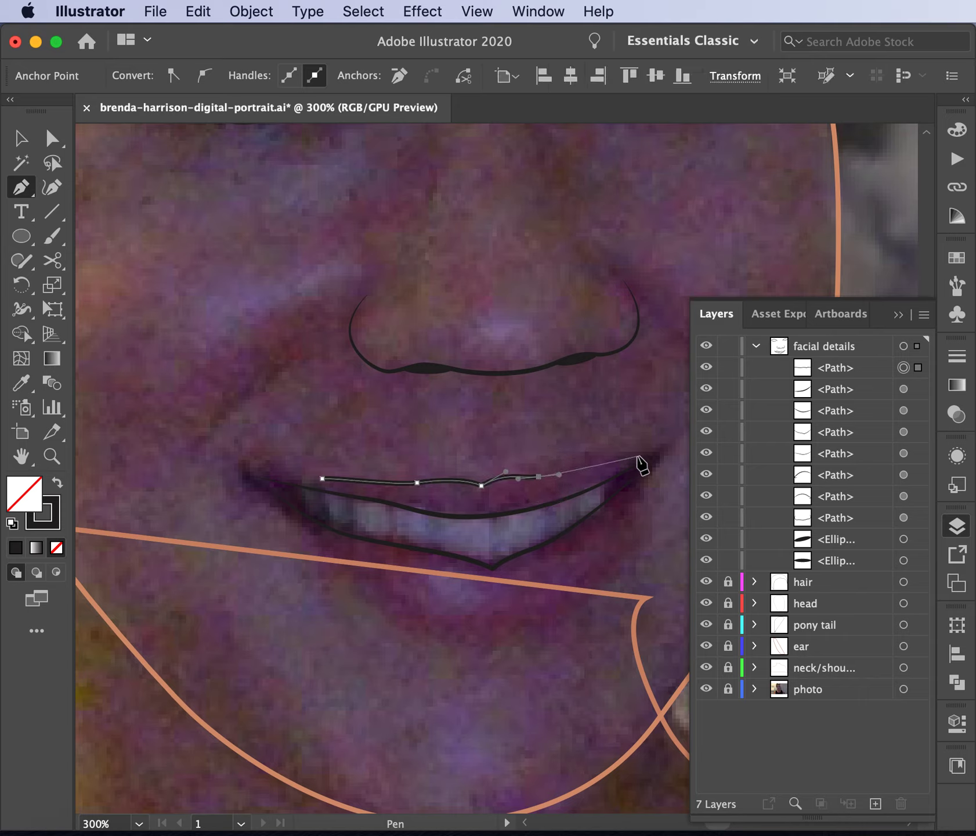
{"action": "left_click", "coordinate": [627, 461]}
{"action": "left_click", "coordinate": [21, 138]}
- Apply the symmetrical lens-shaped width profile to the upper lip's top edge line and set its stroke weight to 0.5 pt
{"action": "left_click", "coordinate": [462, 492]}
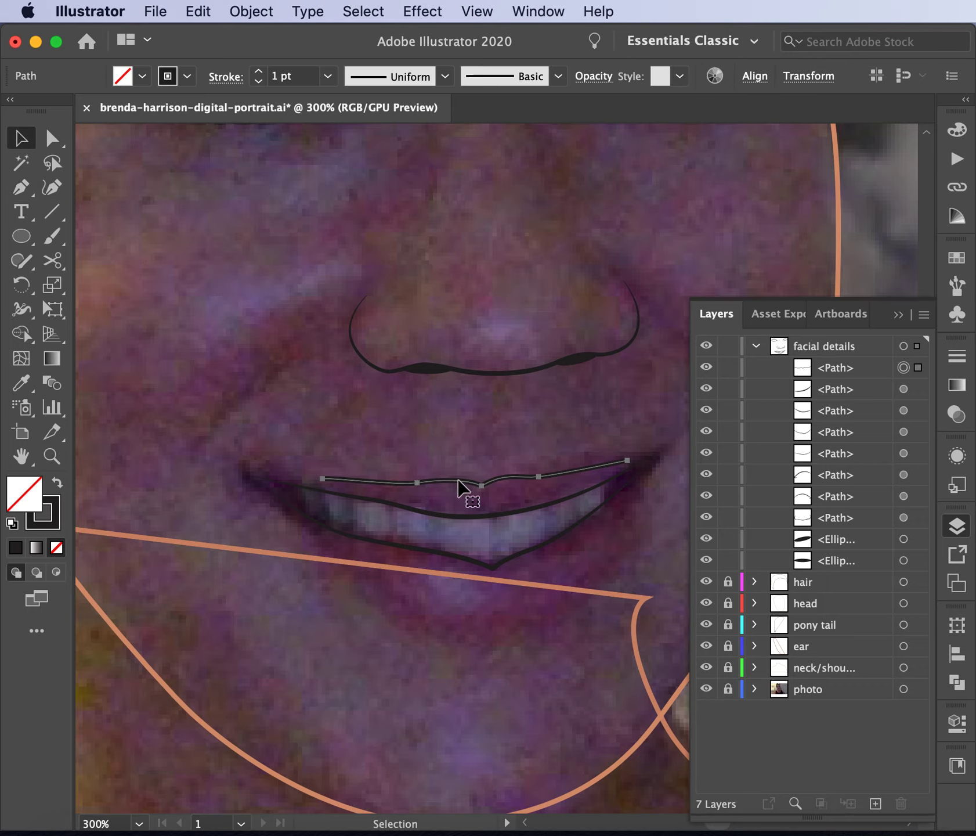
{"action": "left_click", "coordinate": [445, 76]}
{"action": "left_click", "coordinate": [405, 149]}
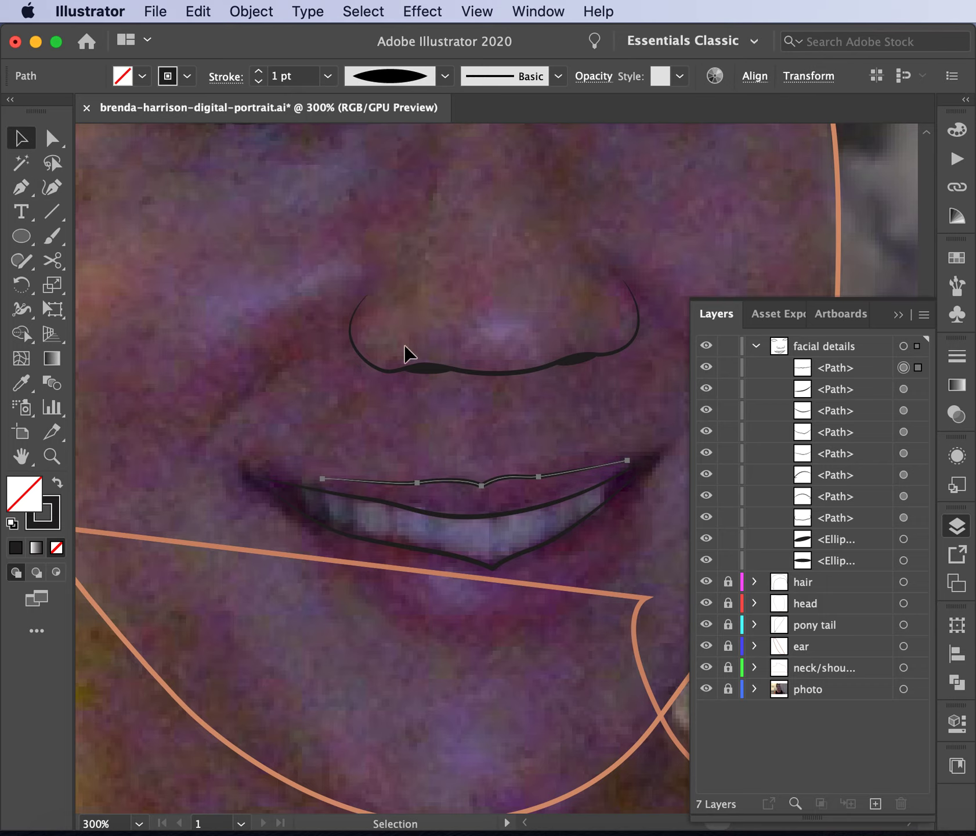
{"action": "left_click", "coordinate": [402, 420]}
{"action": "left_click", "coordinate": [450, 490]}
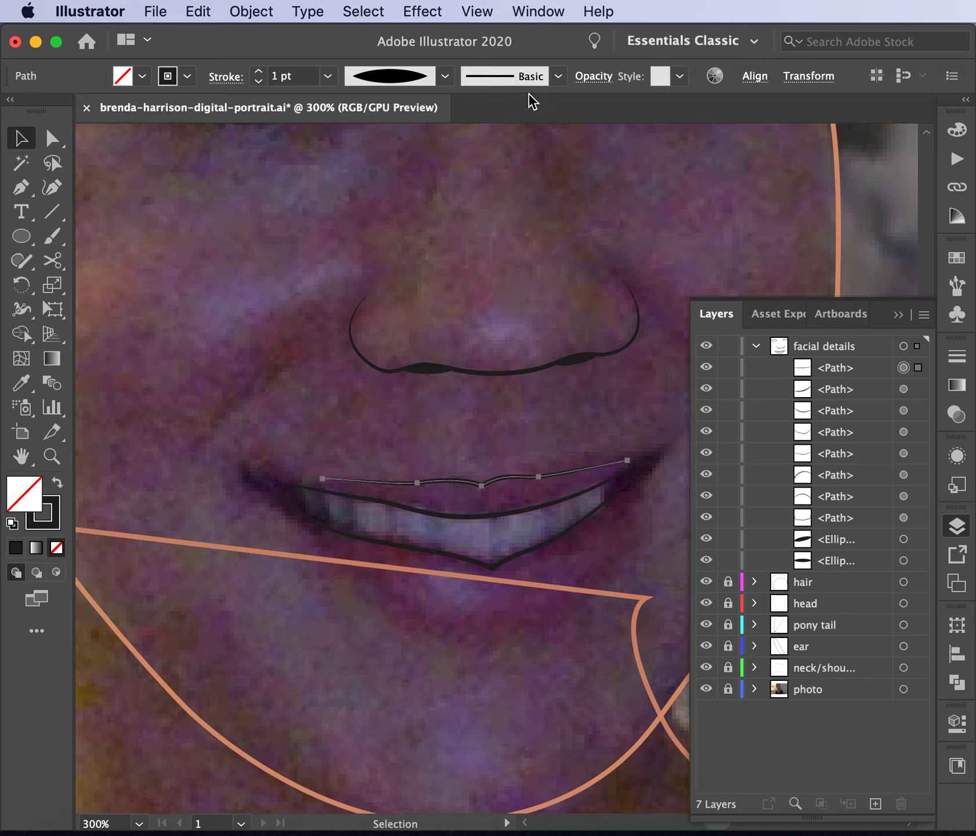
{"action": "left_click", "coordinate": [328, 76]}
{"action": "left_click", "coordinate": [337, 125]}
{"action": "left_click", "coordinate": [264, 373]}
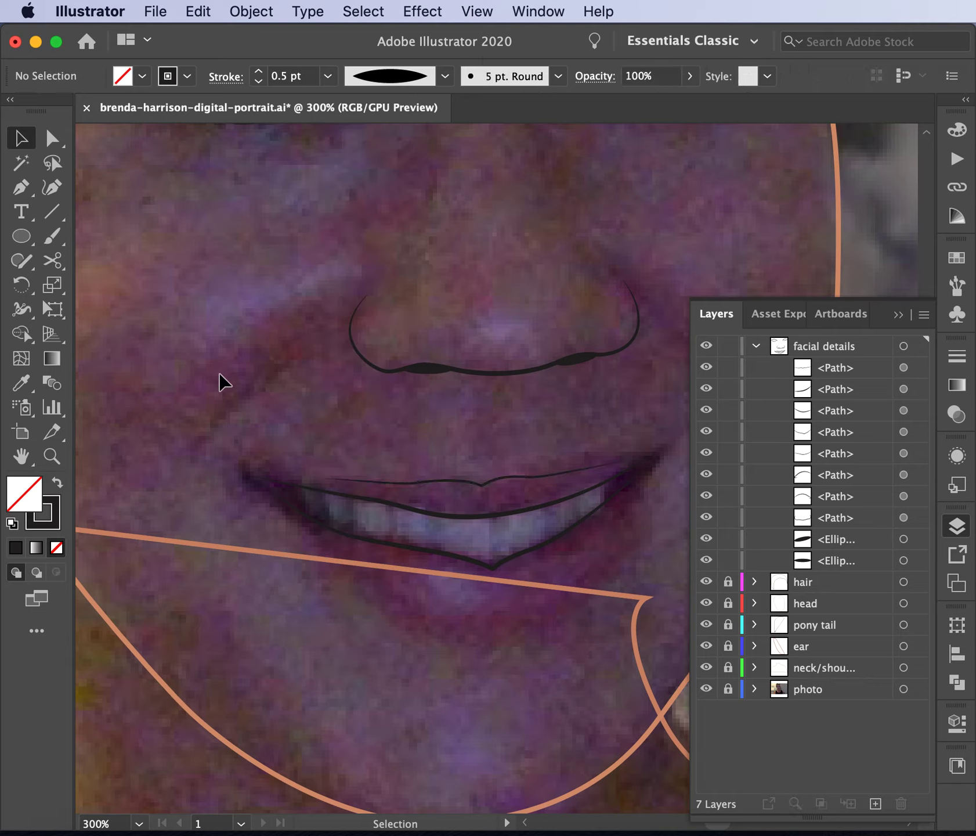
{"action": "left_click", "coordinate": [21, 188]}
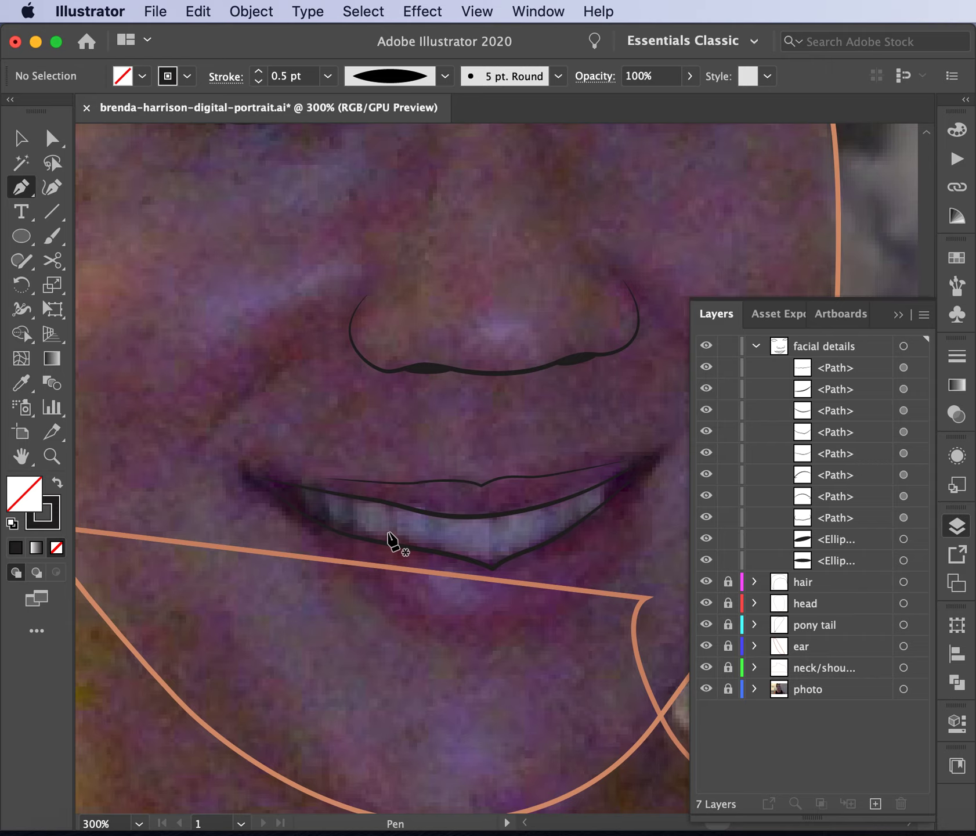
{"action": "left_click", "coordinate": [327, 554]}
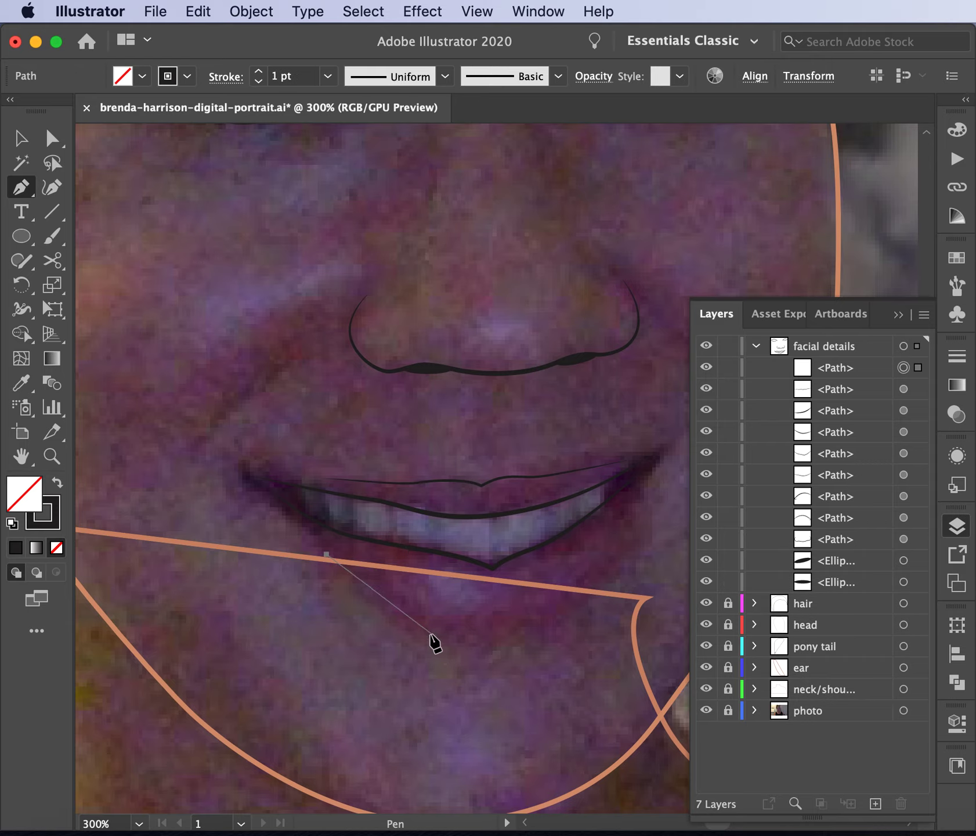
{"action": "left_click_drag", "start_coordinate": [413, 627], "coordinate": [449, 640]}
{"action": "key", "text": "Escape"}
{"action": "left_click", "coordinate": [434, 631], "text": "super"}
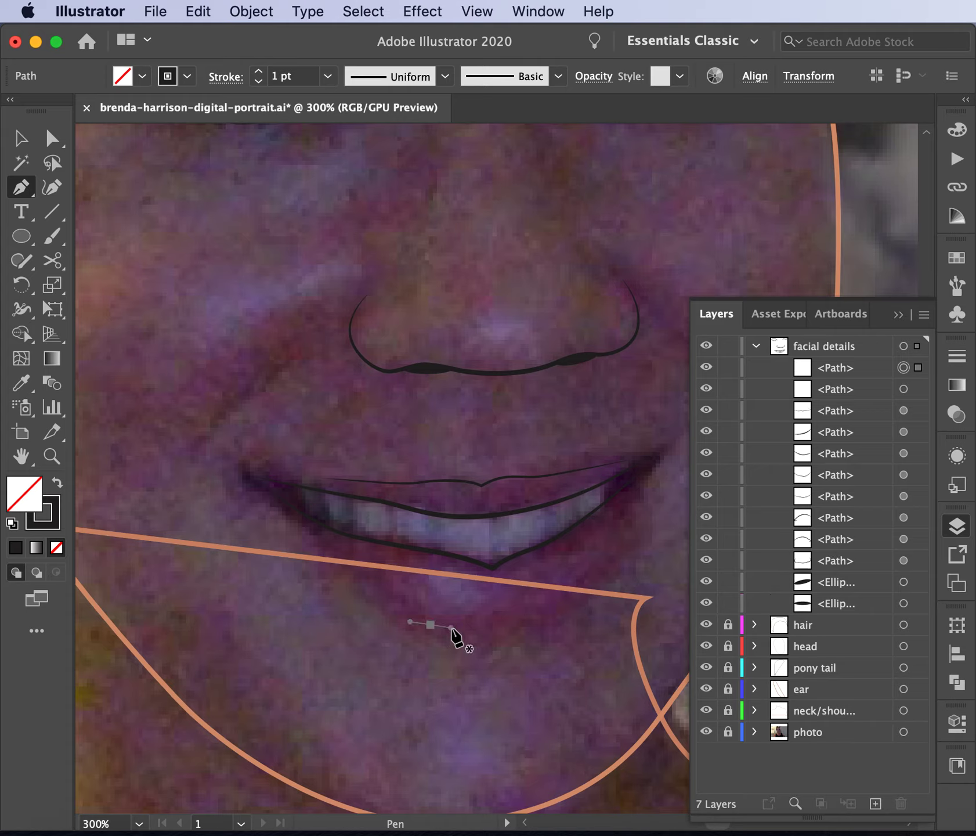
- Trace the lower lip's bottom edge as an open four-point Pen curve running from near one mouth corner to the other
{"action": "left_click", "coordinate": [308, 530]}
{"action": "left_click_drag", "start_coordinate": [417, 622], "coordinate": [456, 628]}
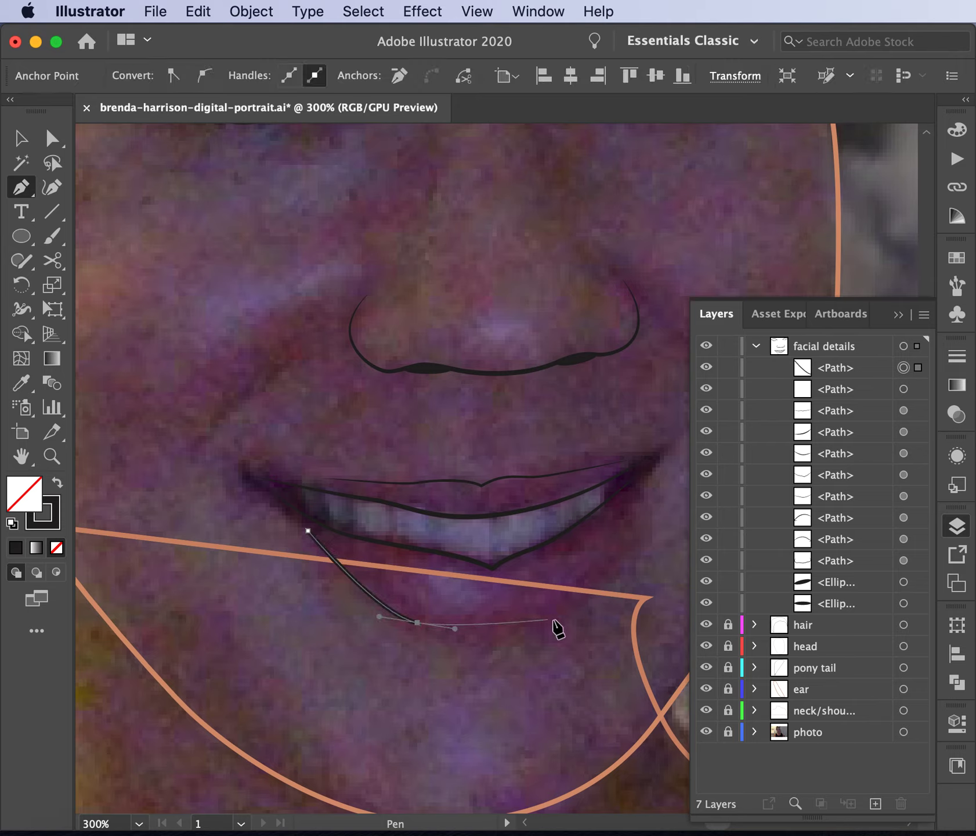
{"action": "left_click_drag", "start_coordinate": [579, 609], "coordinate": [617, 579]}
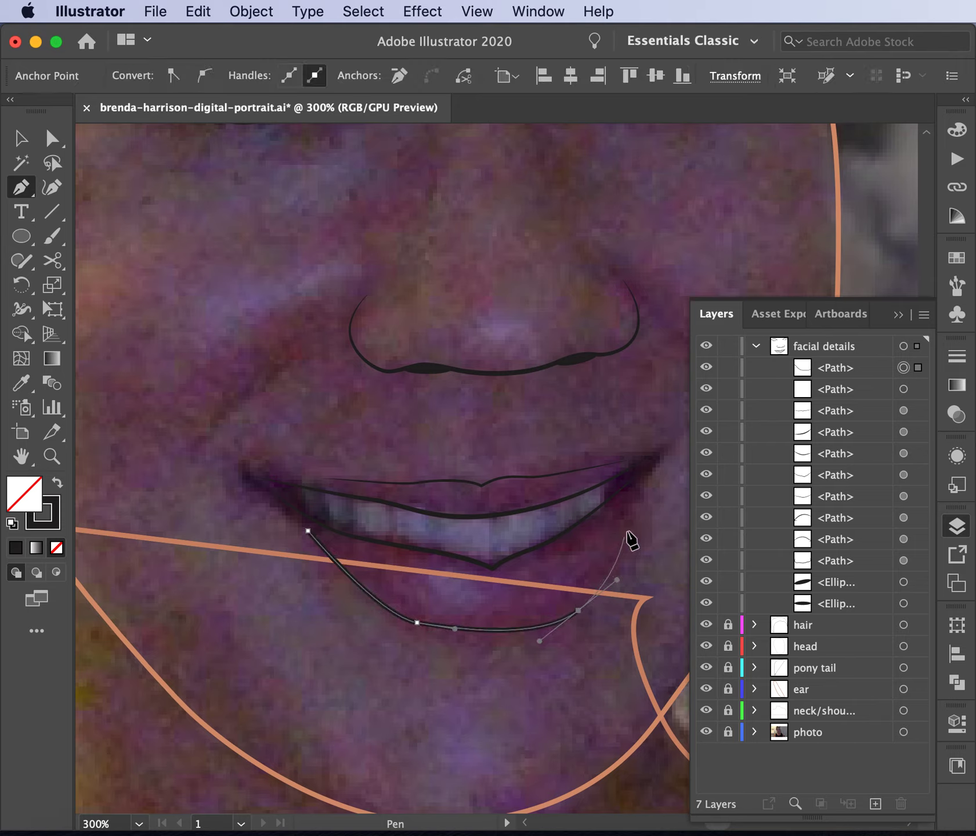
{"action": "left_click", "coordinate": [641, 497]}
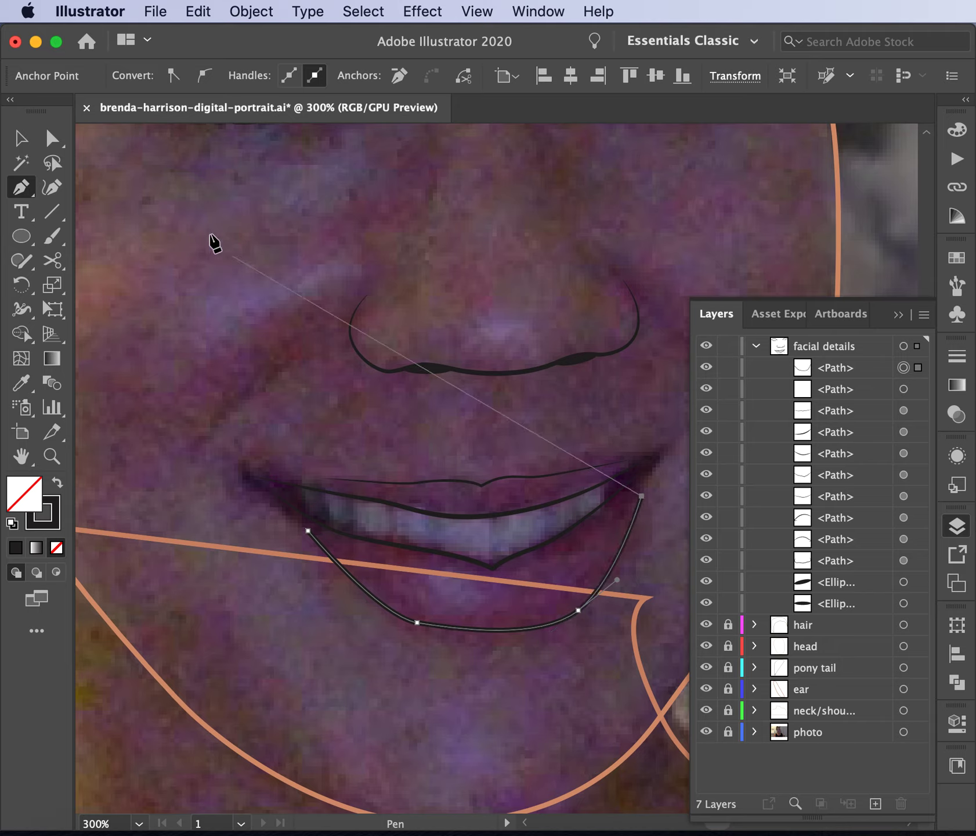
{"action": "left_click", "coordinate": [21, 138]}
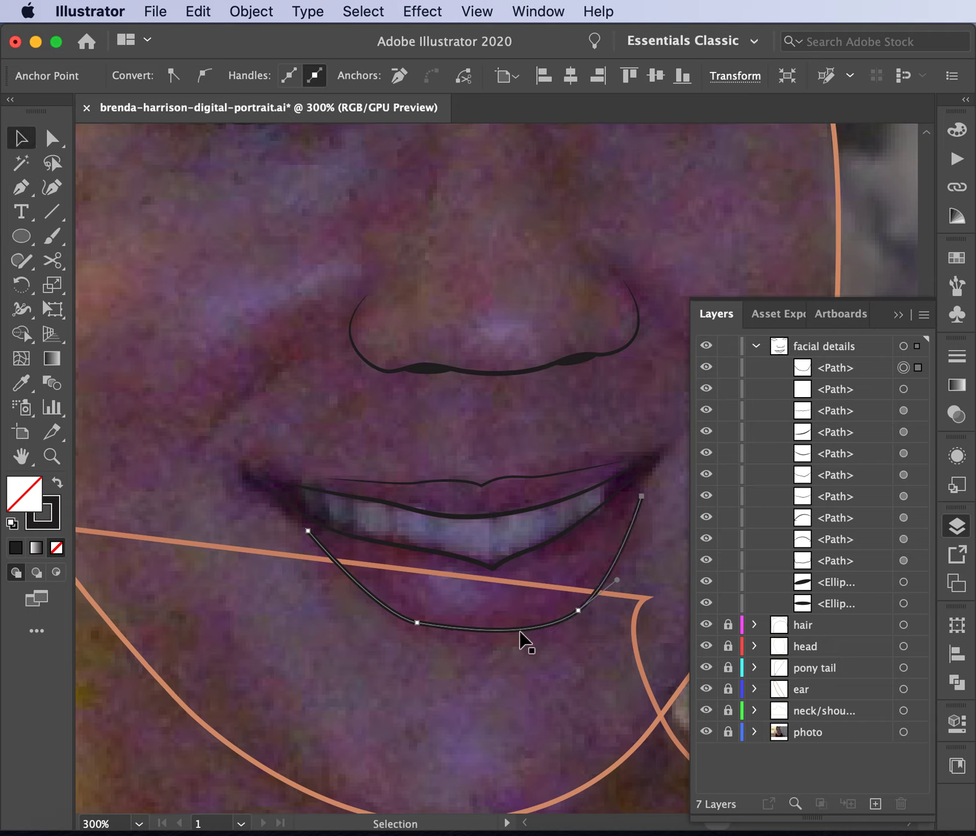
- Apply the symmetrical lens-shaped width profile to the lower lip's bottom edge line
{"action": "left_click", "coordinate": [445, 77]}
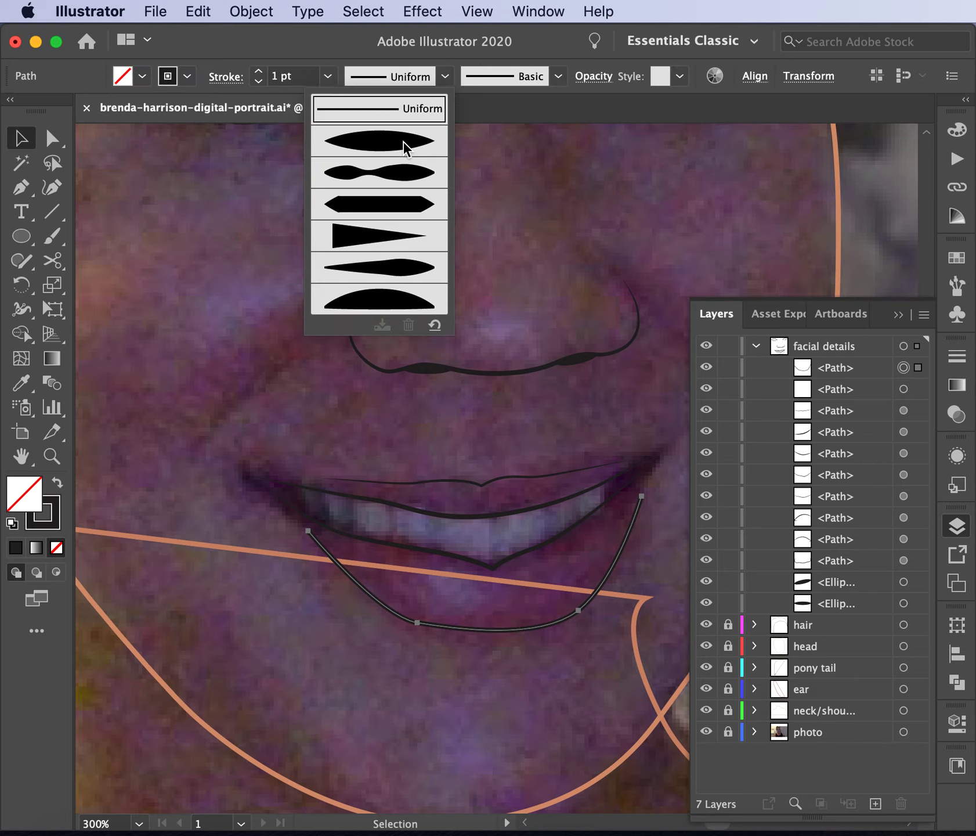
{"action": "left_click", "coordinate": [404, 141]}
{"action": "left_click", "coordinate": [437, 679]}
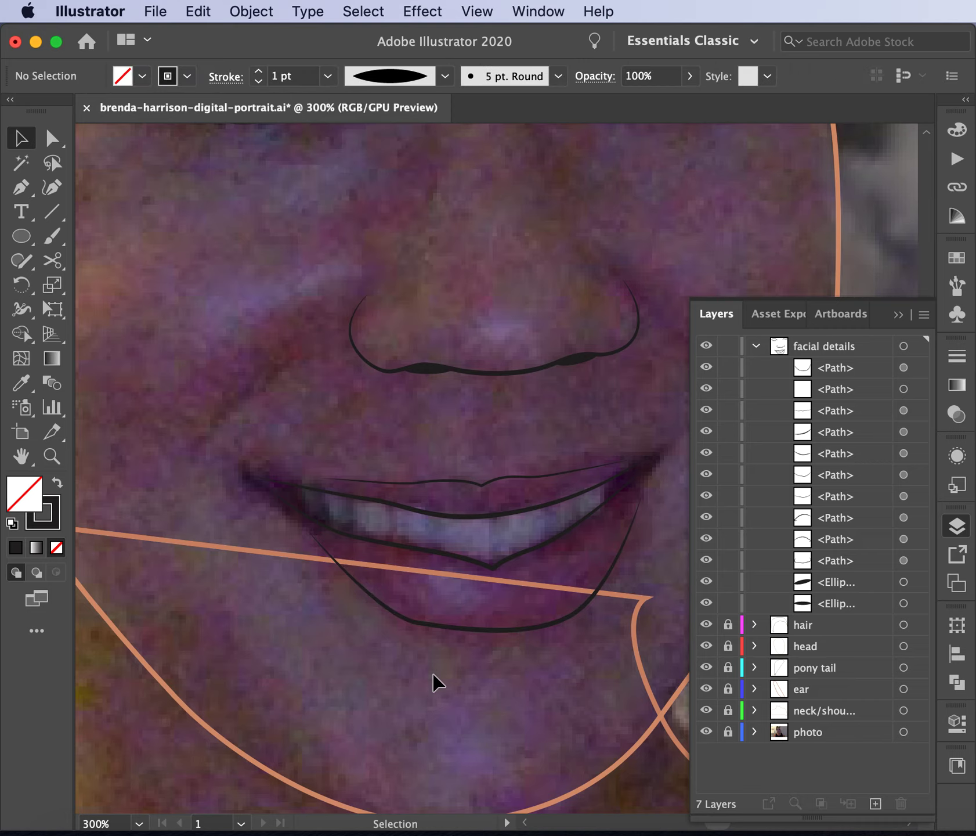
- Reshape the lower lip's bottom edge by moving its two lower anchor points slightly up for a shallower curve
{"action": "key", "text": "super+minus"}
{"action": "key", "text": "super+minus"}
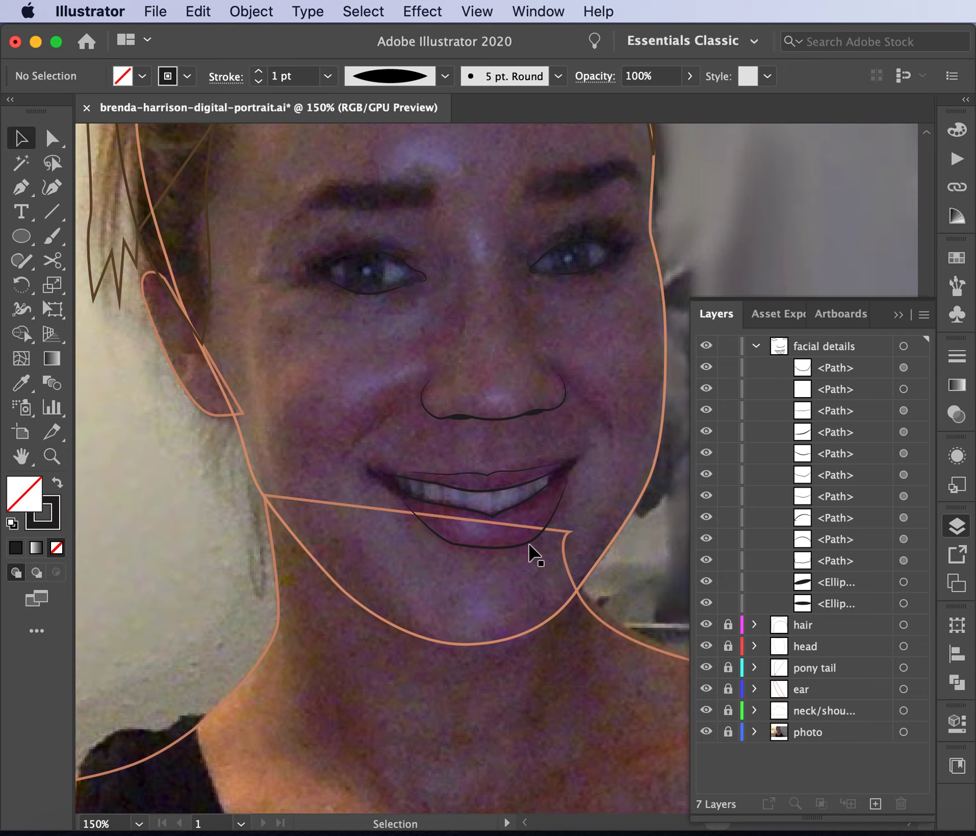
{"action": "left_click", "coordinate": [50, 137]}
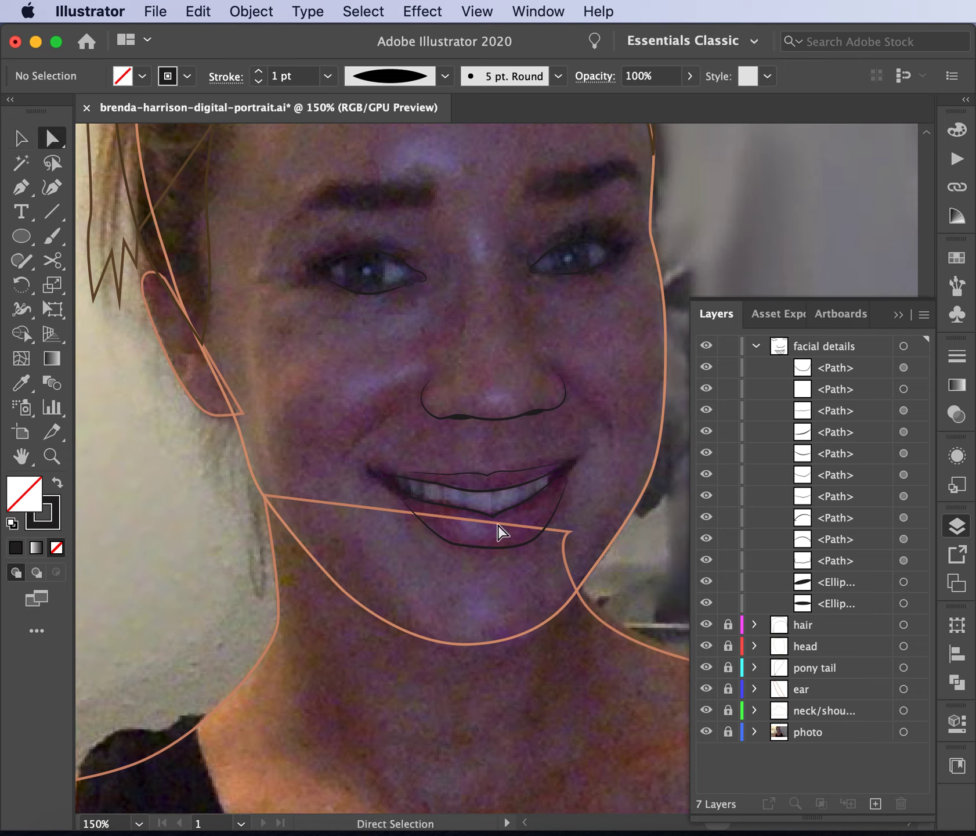
{"action": "left_click", "coordinate": [529, 545]}
{"action": "left_click", "coordinate": [535, 540]}
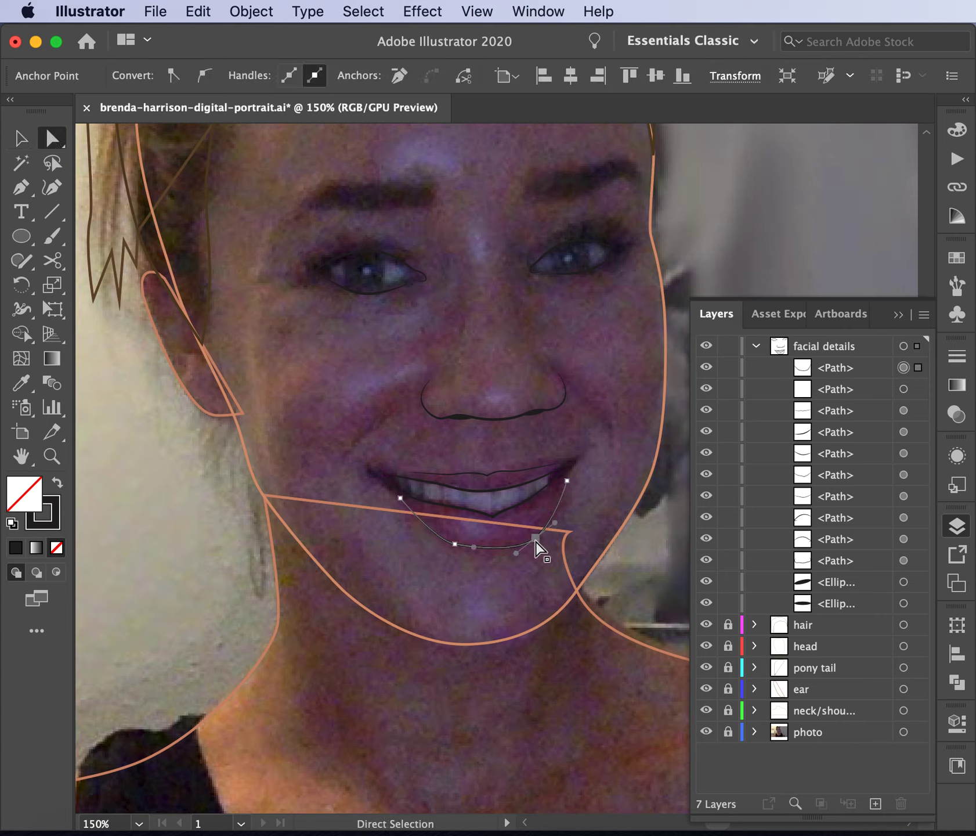
{"action": "left_click_drag", "start_coordinate": [533, 542], "coordinate": [530, 540]}
{"action": "left_click_drag", "start_coordinate": [474, 551], "coordinate": [450, 539]}
{"action": "left_click_drag", "start_coordinate": [531, 535], "coordinate": [532, 530]}
{"action": "left_click", "coordinate": [570, 641]}
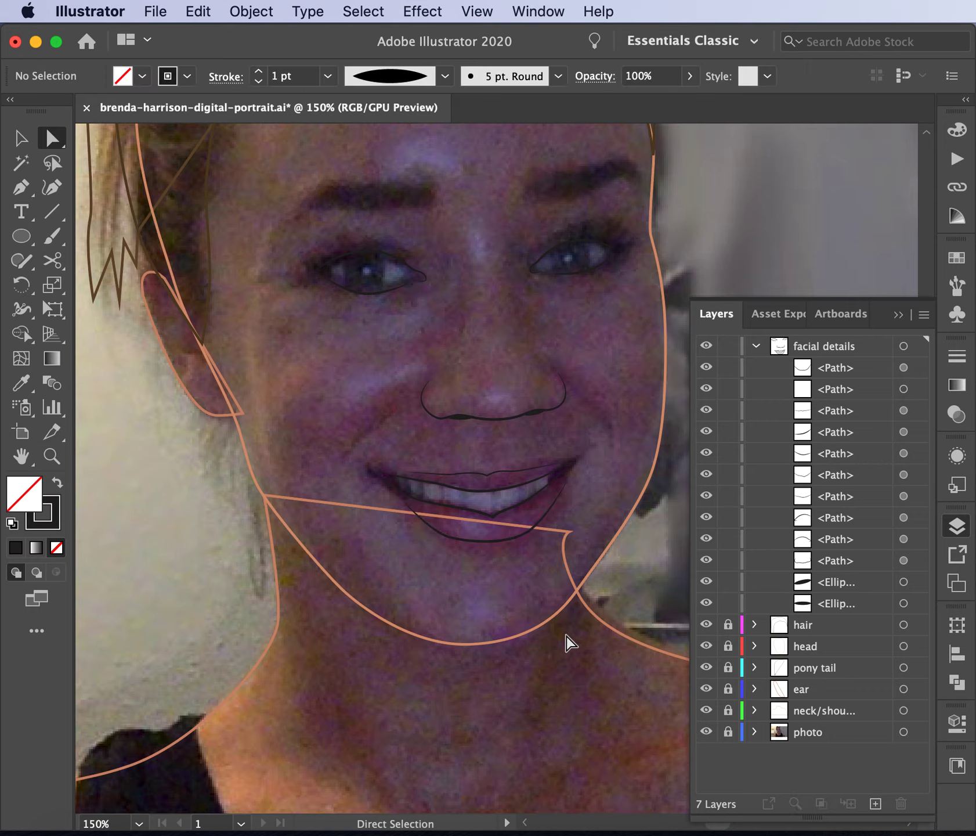
- Set the stroke weight of the whole lower lip bottom edge line to 0.5 pt
{"action": "left_click", "coordinate": [508, 538]}
{"action": "left_click", "coordinate": [531, 529]}
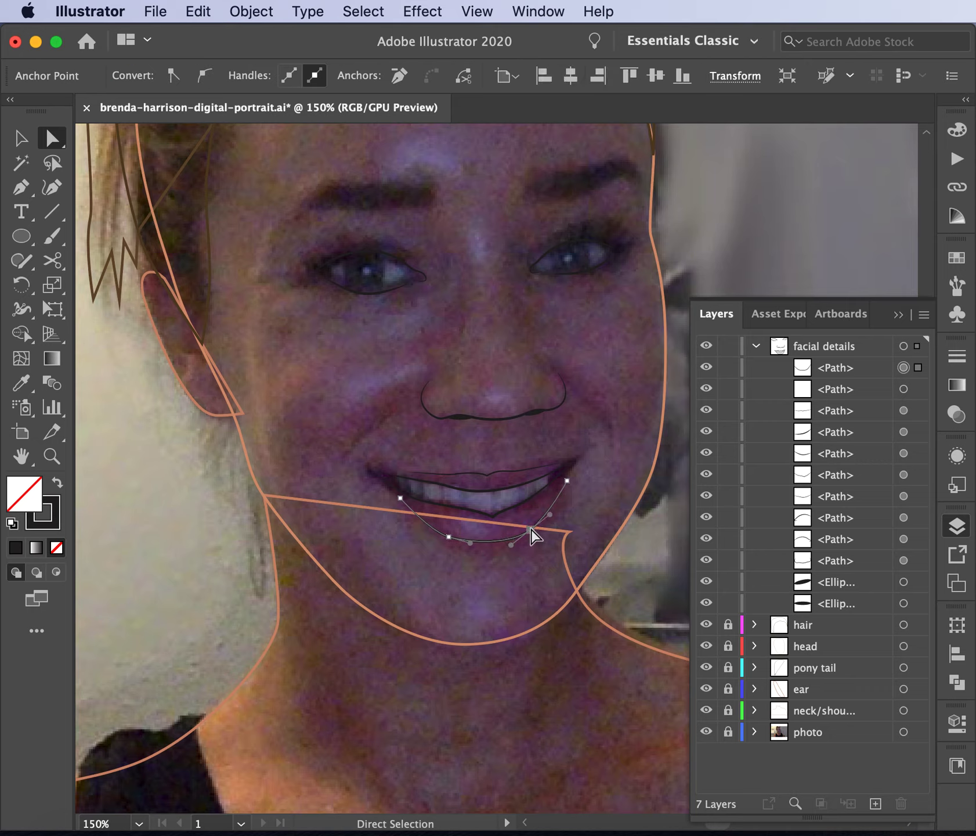
{"action": "left_click", "coordinate": [20, 138]}
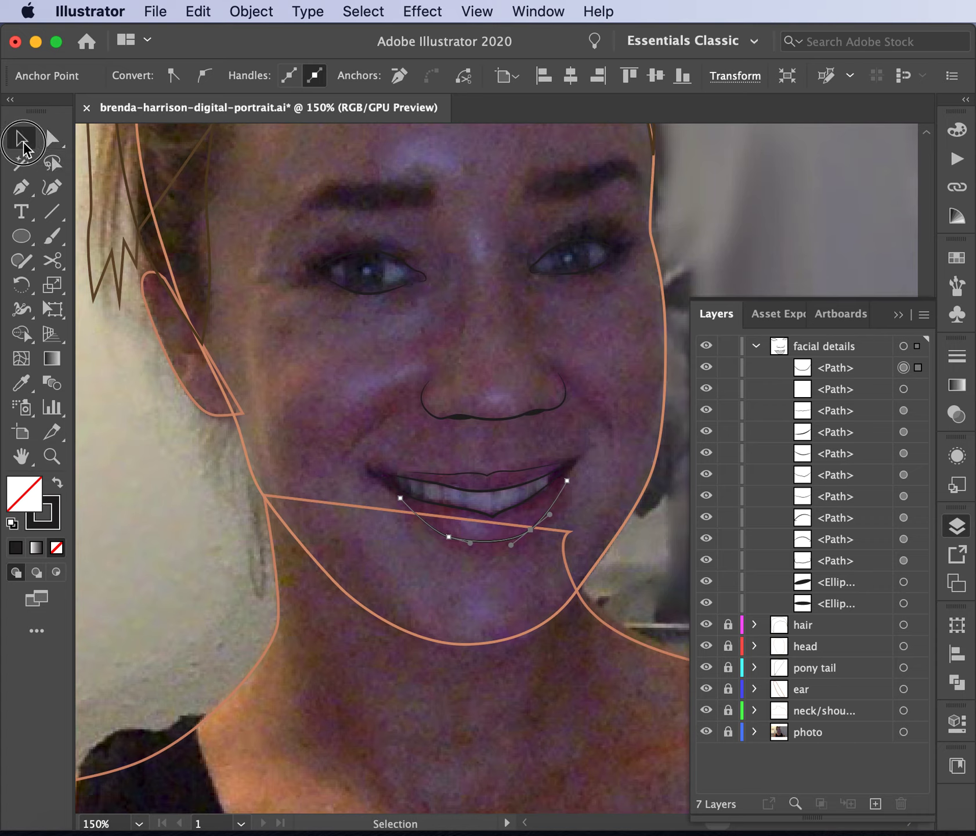
{"action": "left_click", "coordinate": [501, 559]}
{"action": "left_click", "coordinate": [489, 541]}
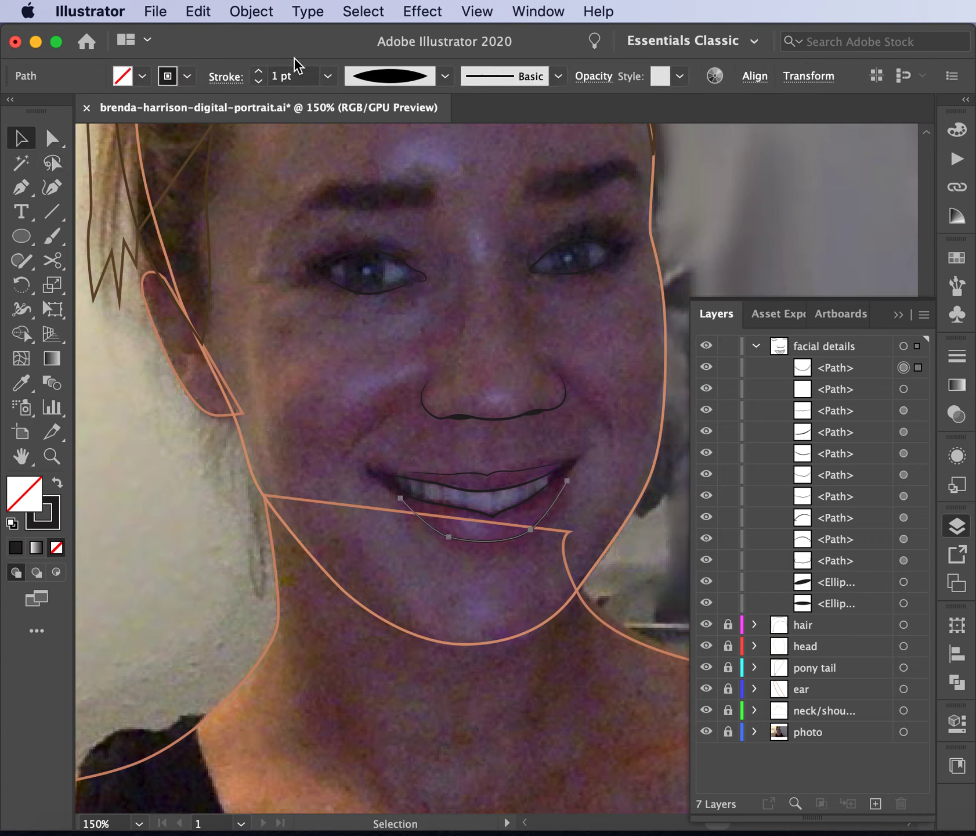
{"action": "left_click", "coordinate": [328, 76]}
{"action": "left_click", "coordinate": [344, 87]}
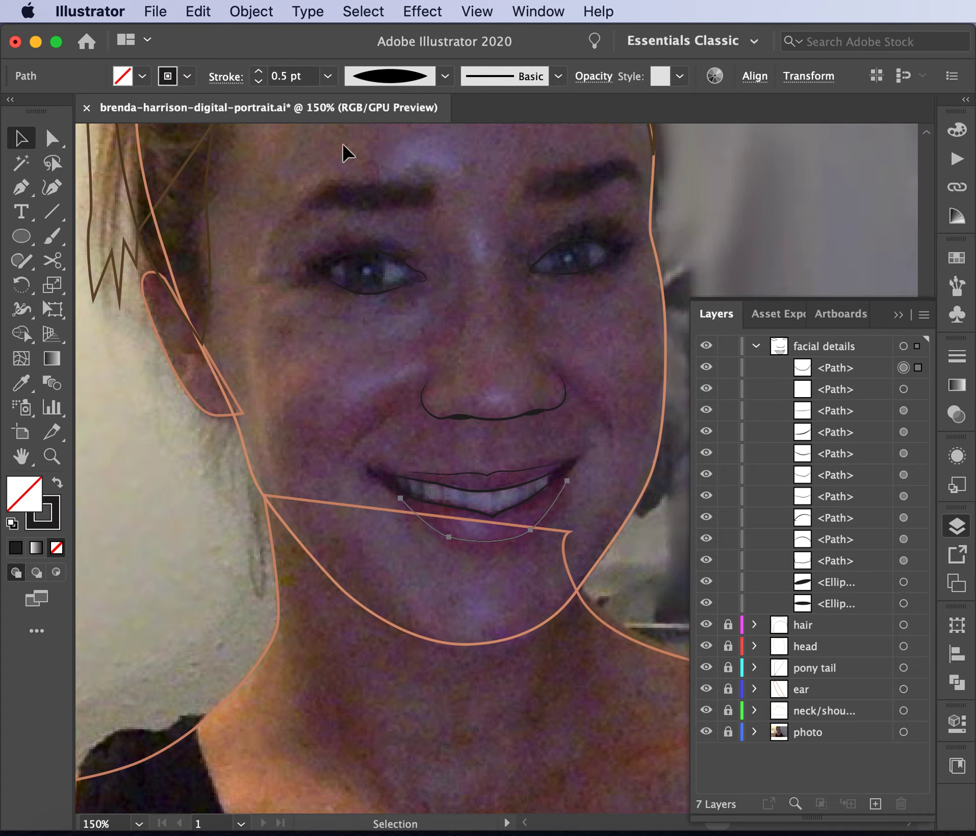
{"action": "left_click", "coordinate": [405, 540]}
- Check the full portrait line art with the photo layer briefly hidden
{"action": "left_click", "coordinate": [708, 733]}
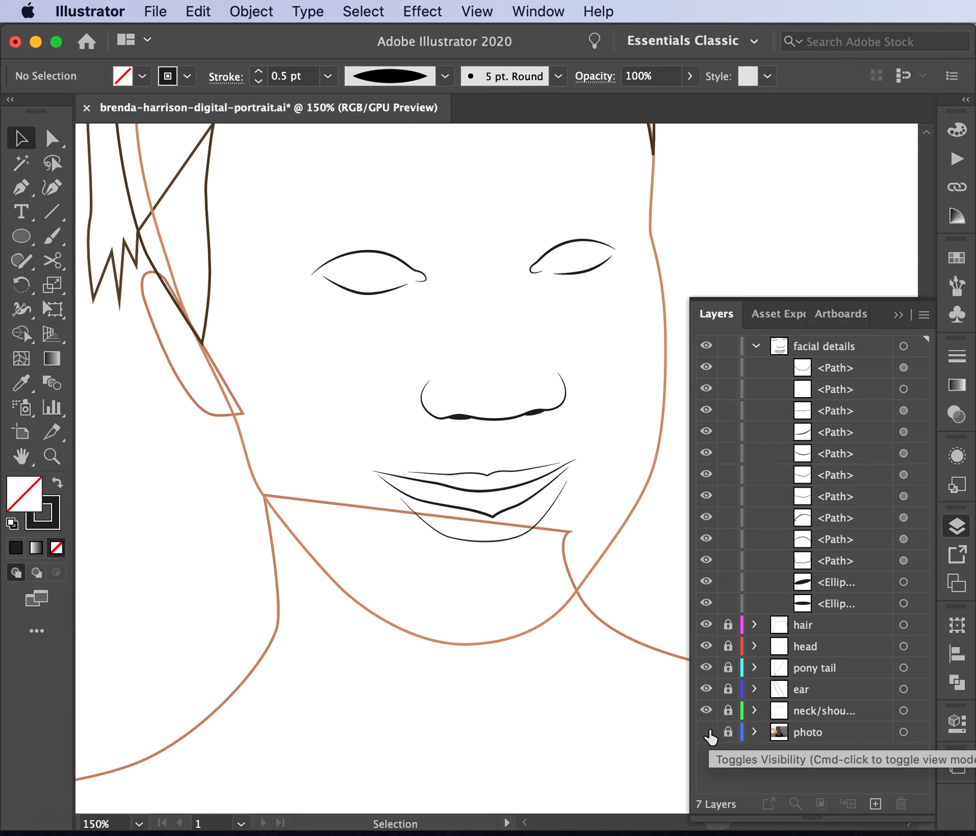
{"action": "scroll", "coordinate": [497, 668], "scroll_direction": "up", "scroll_amount": 8}
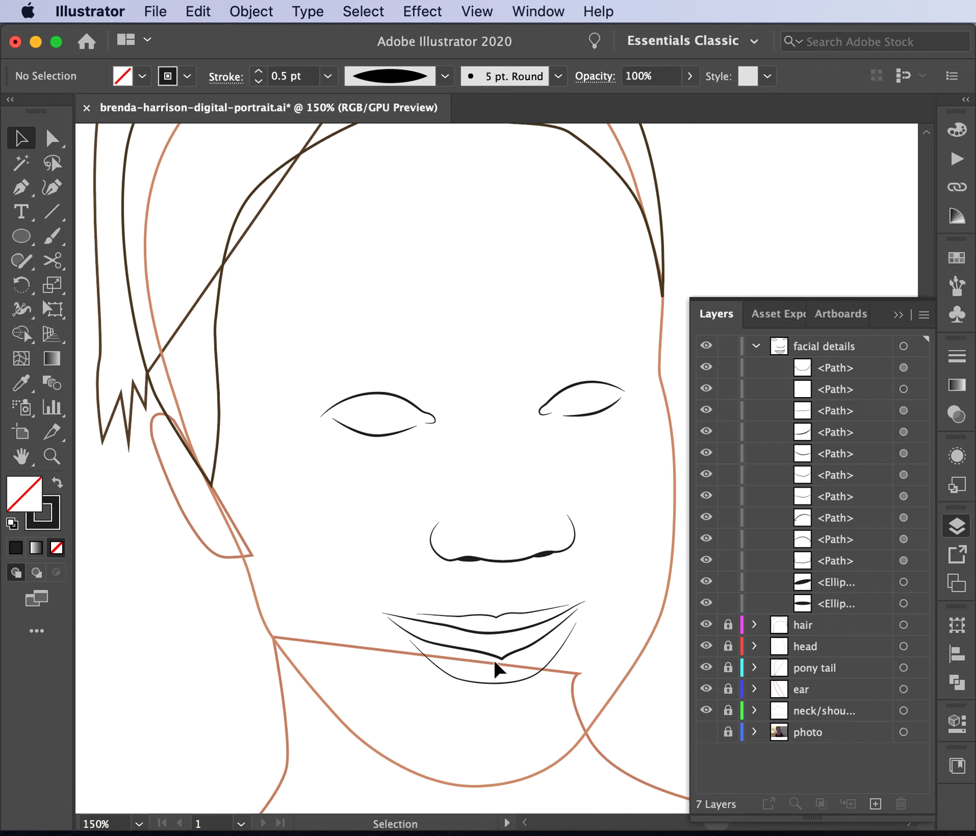
{"action": "scroll", "coordinate": [497, 668], "scroll_direction": "down", "scroll_amount": 6}
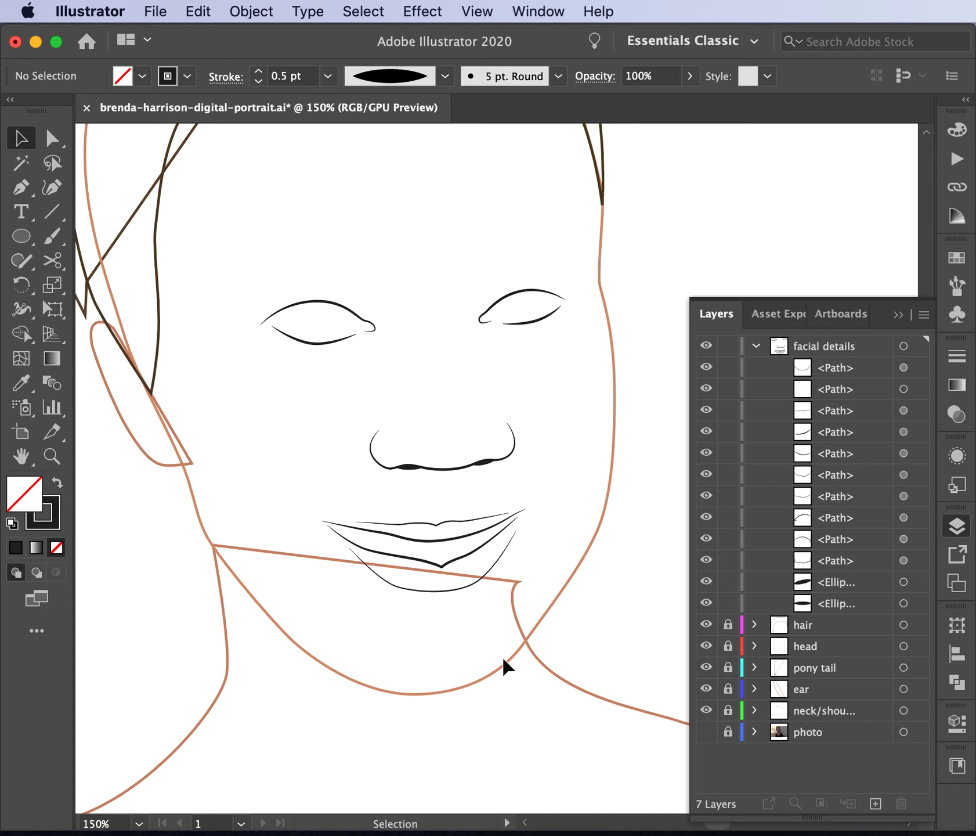
{"action": "key", "text": "super+minus"}
{"action": "key", "text": "super+minus"}
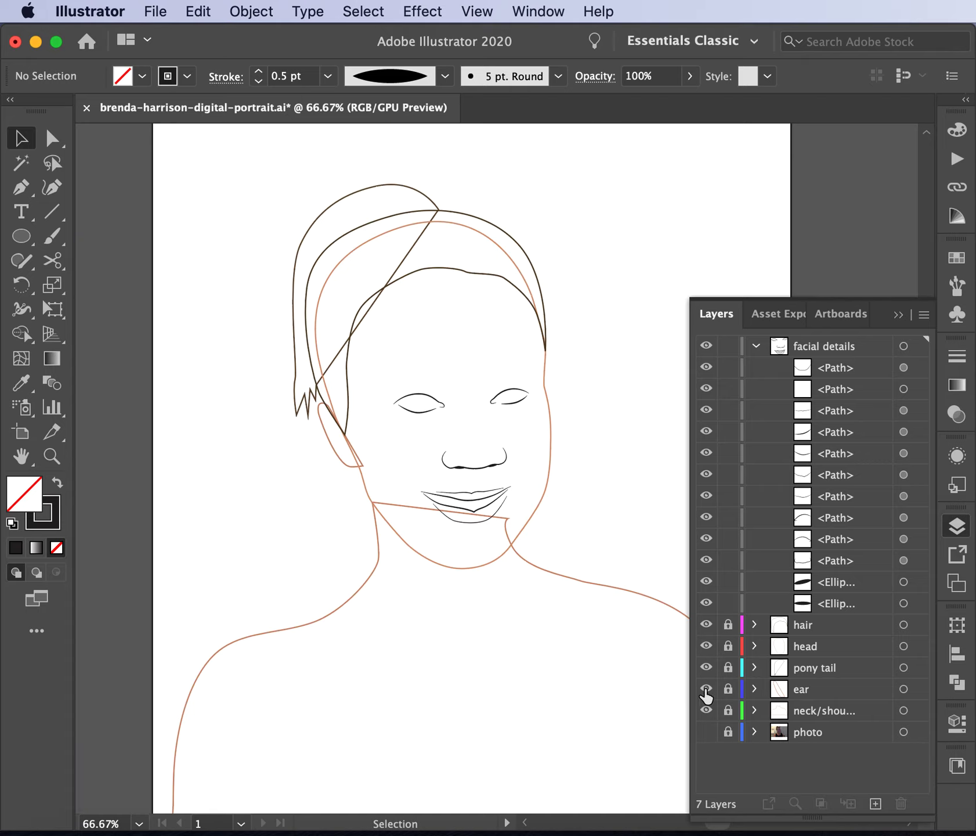
{"action": "left_click", "coordinate": [705, 732]}
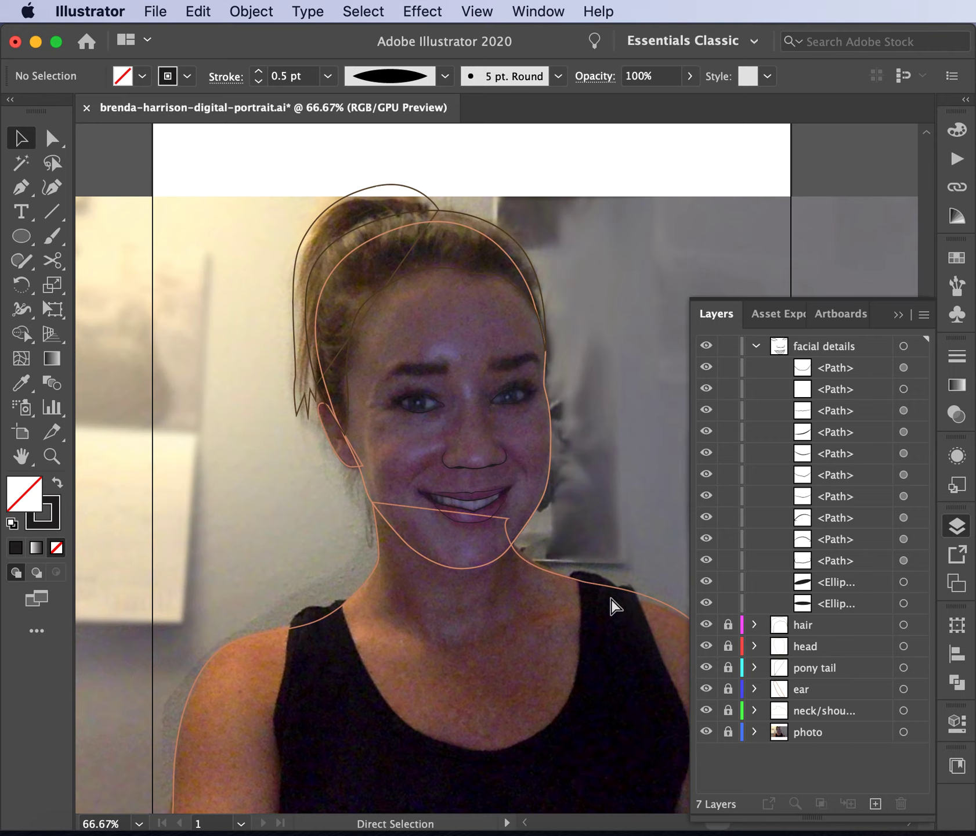
- Collapse and lock the facial details layer and create a new layer named "color blocks" directly above the hair layer
{"action": "key", "text": "super+1"}
{"action": "key", "text": "super+equal"}
{"action": "scroll", "coordinate": [614, 605], "scroll_direction": "up", "scroll_amount": 5}
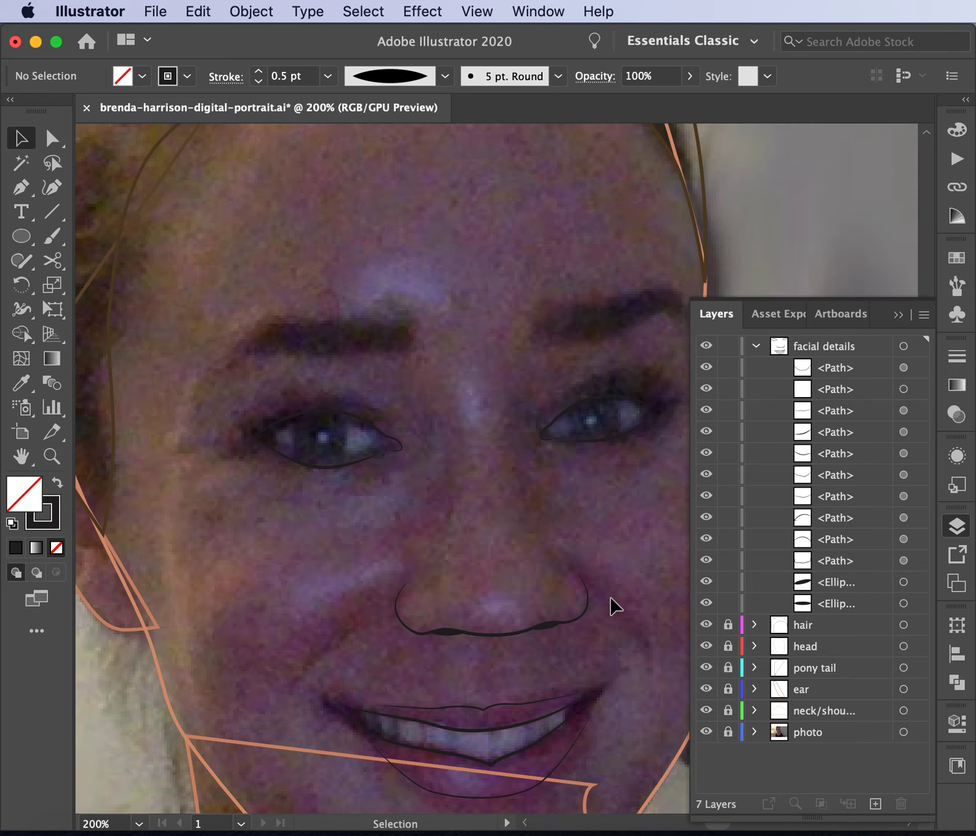
{"action": "scroll", "coordinate": [396, 539], "scroll_direction": "left", "scroll_amount": 5}
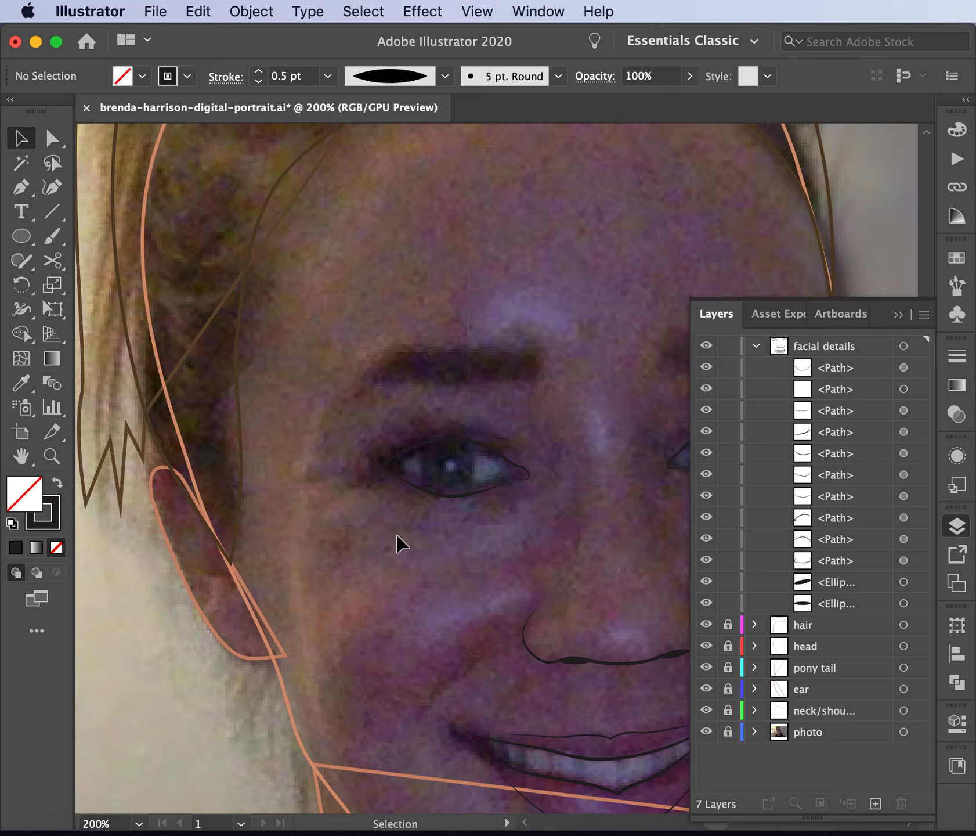
{"action": "key", "text": "super+equal"}
{"action": "left_click", "coordinate": [756, 345]}
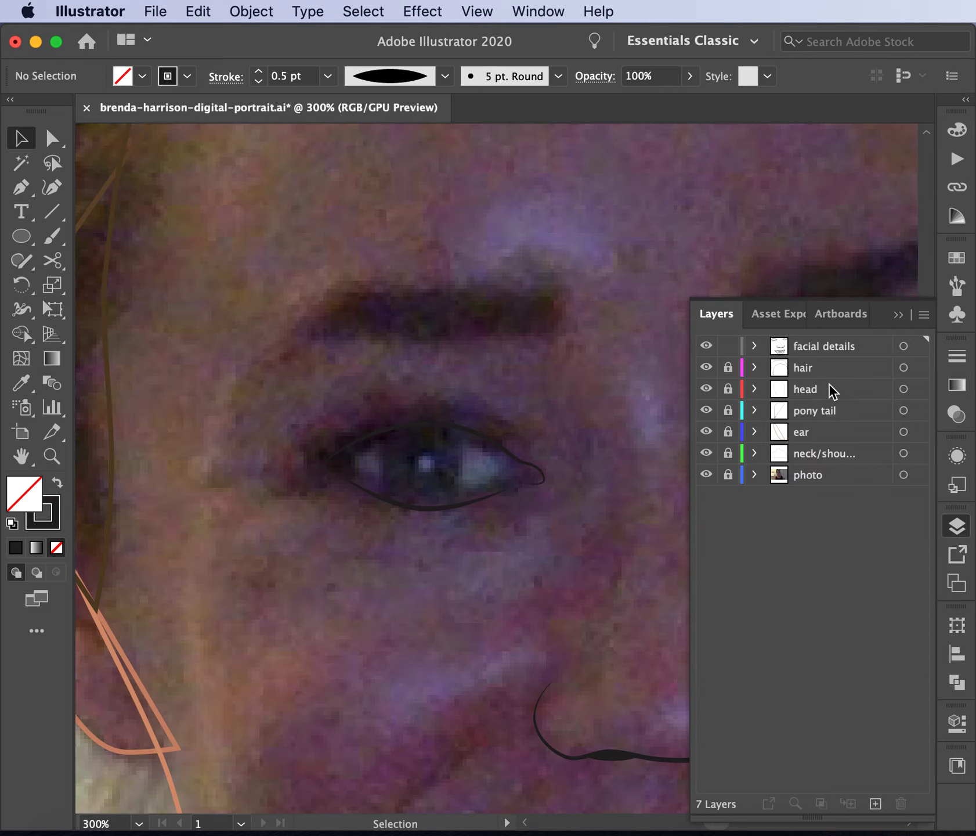
{"action": "left_click", "coordinate": [824, 365]}
{"action": "left_click", "coordinate": [728, 346]}
{"action": "left_click", "coordinate": [875, 803]}
{"action": "double_click", "coordinate": [821, 375]}
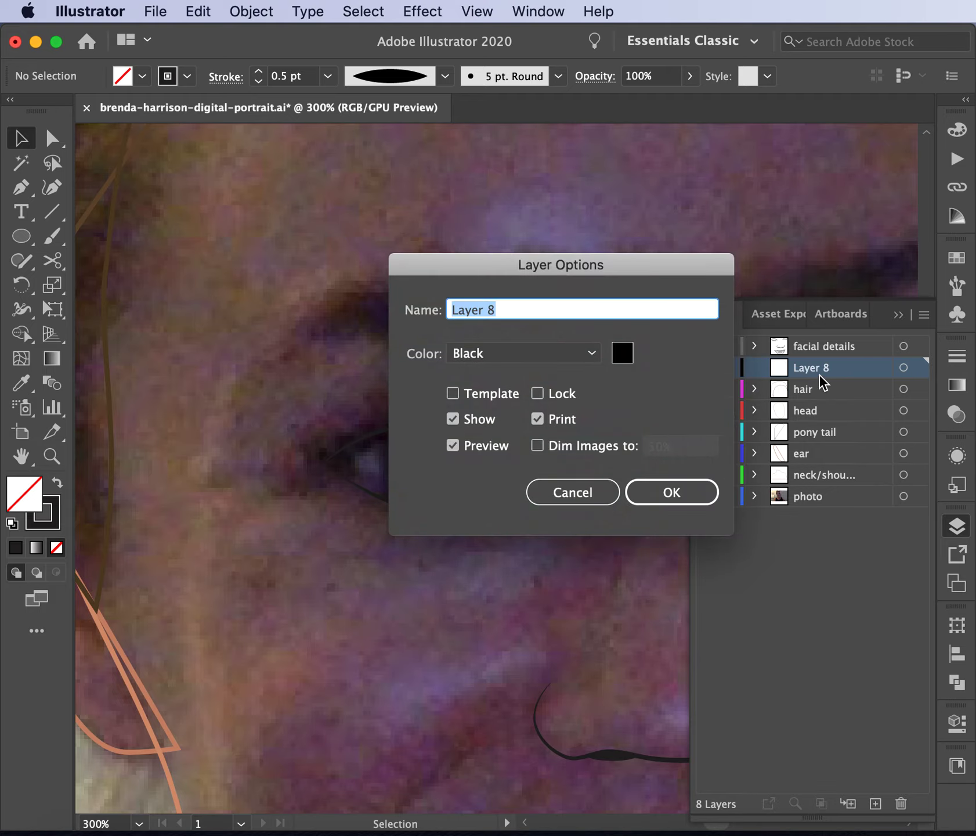
{"action": "type", "text": "color"}
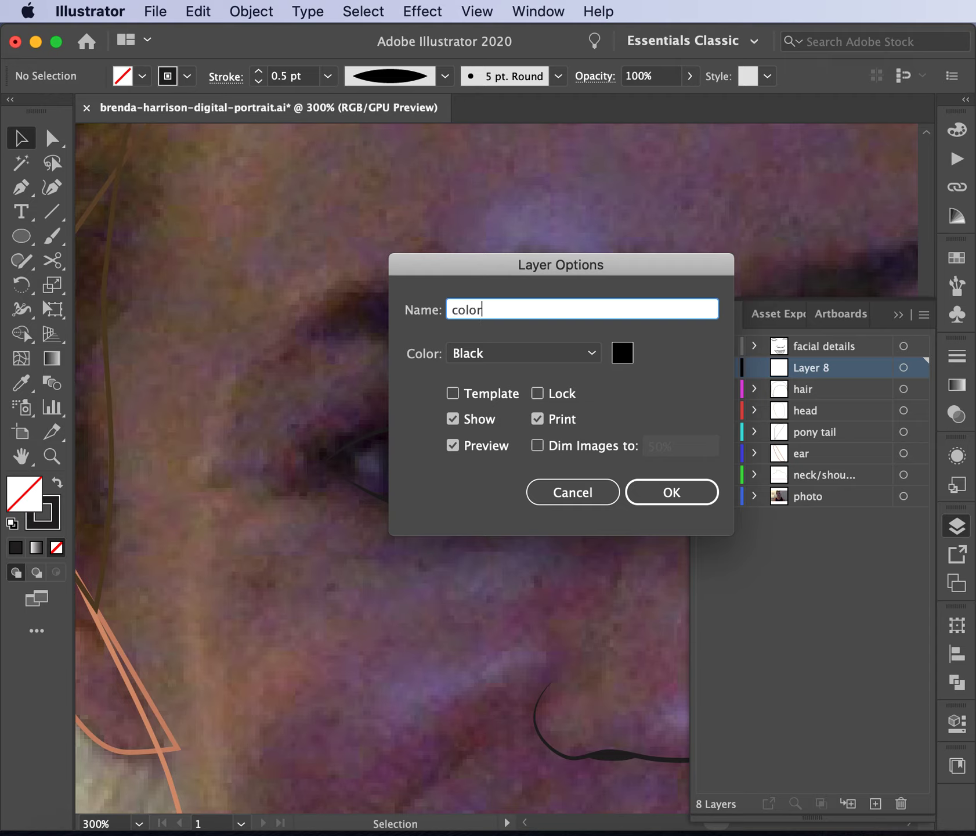
{"action": "type", "text": " blocks"}
{"action": "key", "text": "Return"}
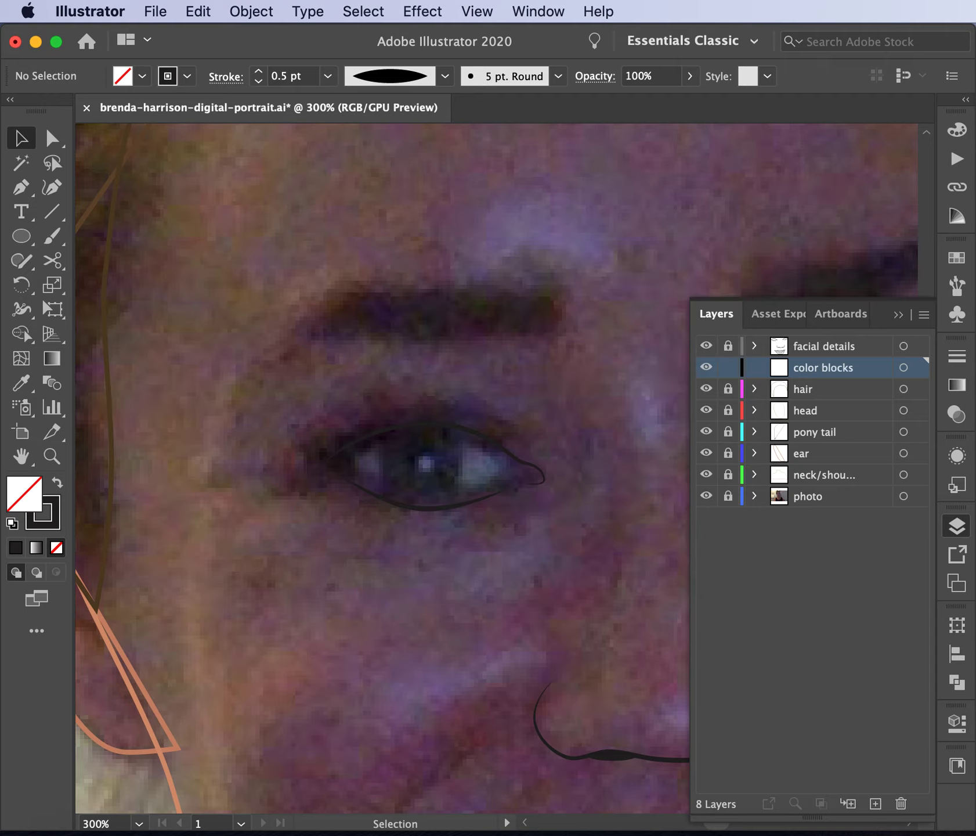
- Trace the left-hand eye's white as a closed six-point Pen path along the eyelid lines and fine-tune its upper outer curve
{"action": "left_click", "coordinate": [21, 187]}
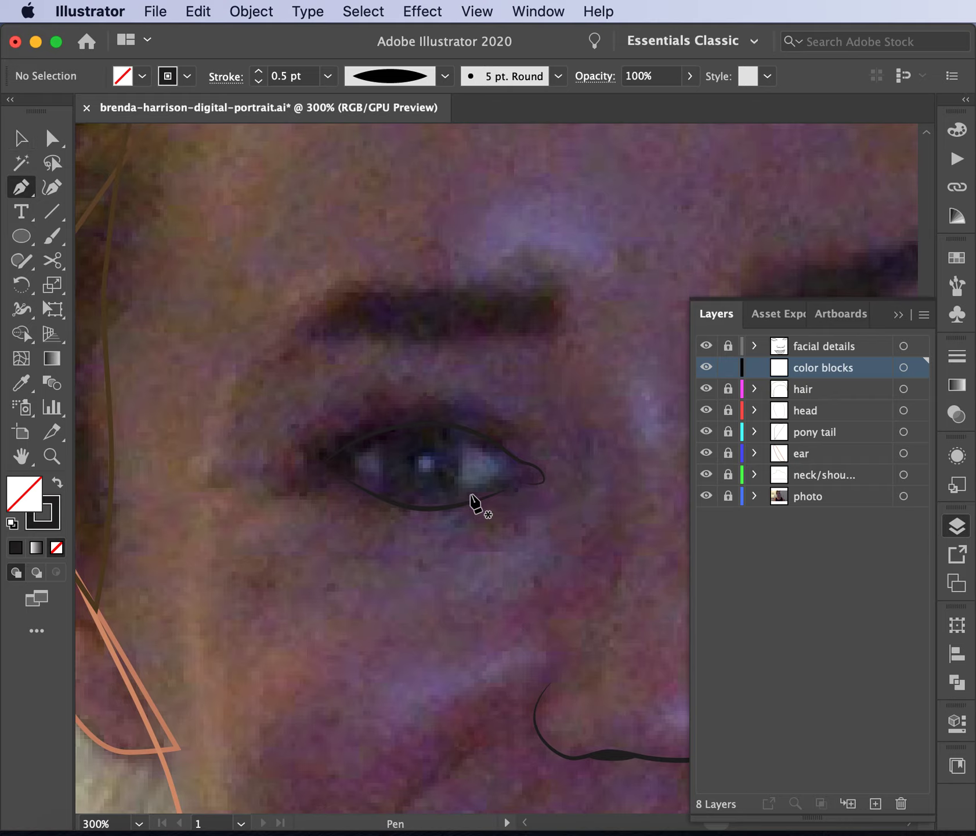
{"action": "key", "text": "super+equal"}
{"action": "key", "text": "super+equal"}
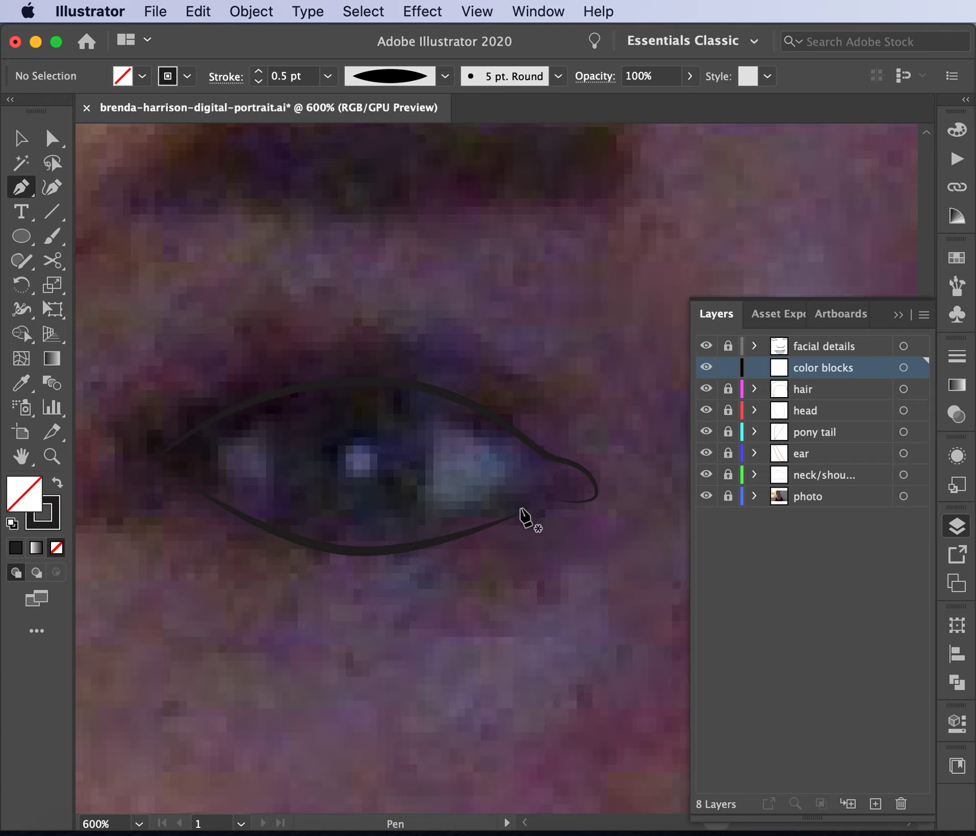
{"action": "left_click", "coordinate": [163, 459]}
{"action": "left_click_drag", "start_coordinate": [232, 512], "coordinate": [258, 523]}
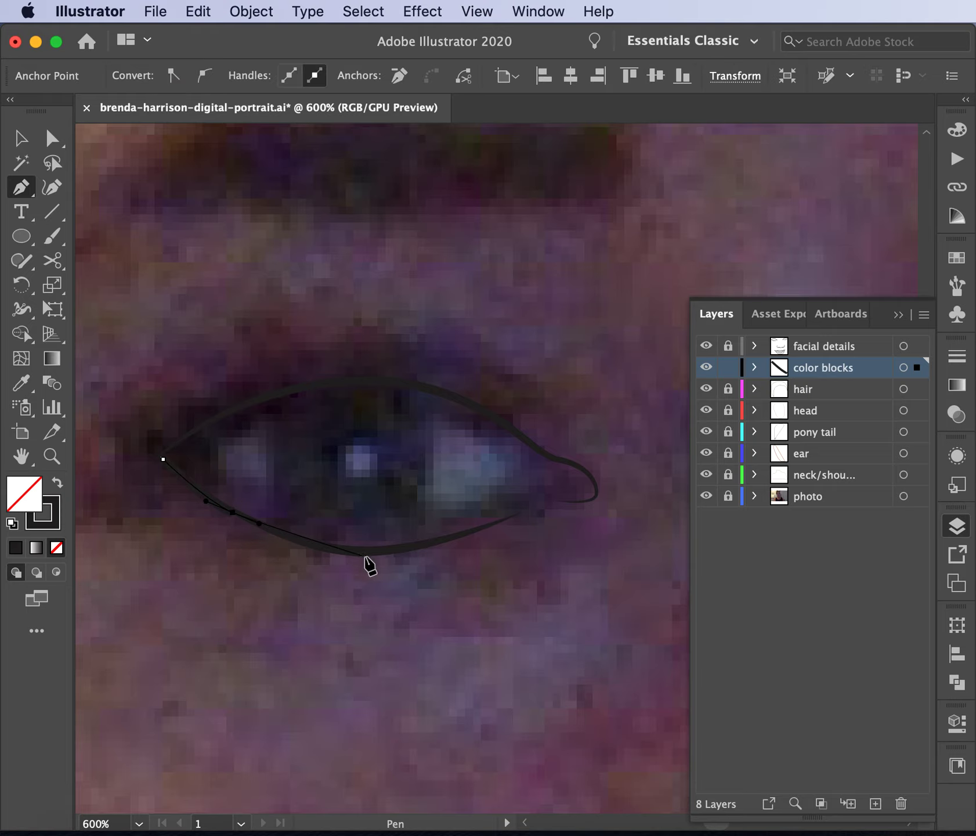
{"action": "left_click_drag", "start_coordinate": [379, 551], "coordinate": [445, 542]}
{"action": "left_click_drag", "start_coordinate": [543, 504], "coordinate": [537, 449]}
{"action": "left_click_drag", "start_coordinate": [349, 381], "coordinate": [240, 395]}
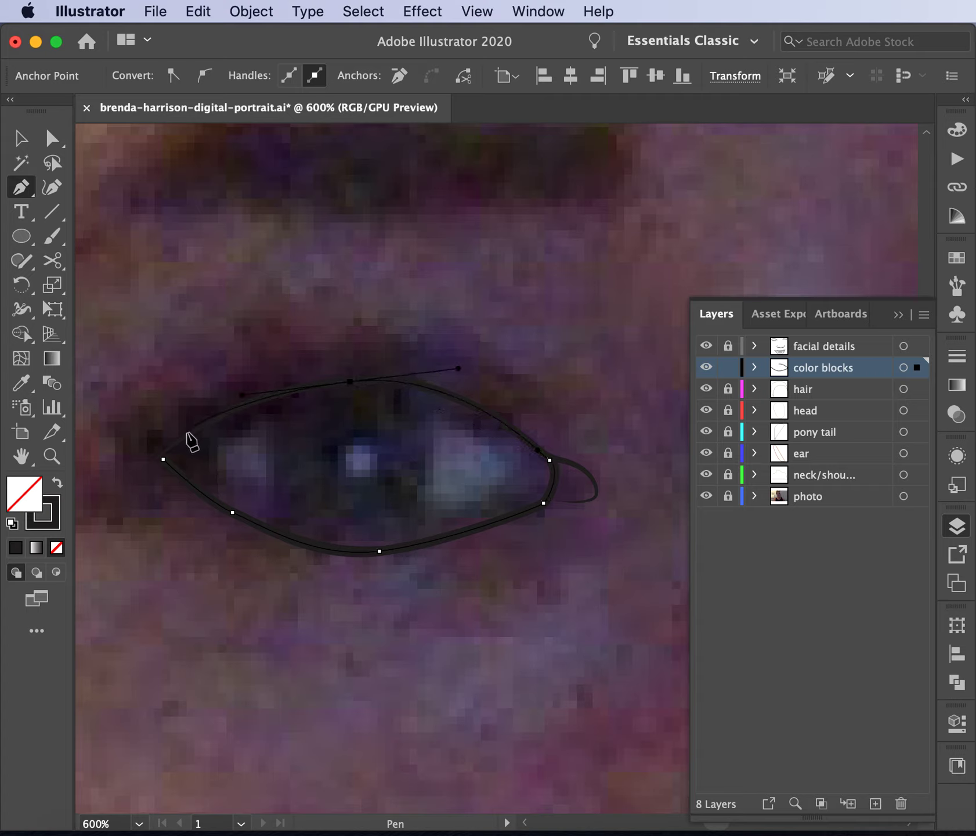
{"action": "left_click", "coordinate": [164, 462]}
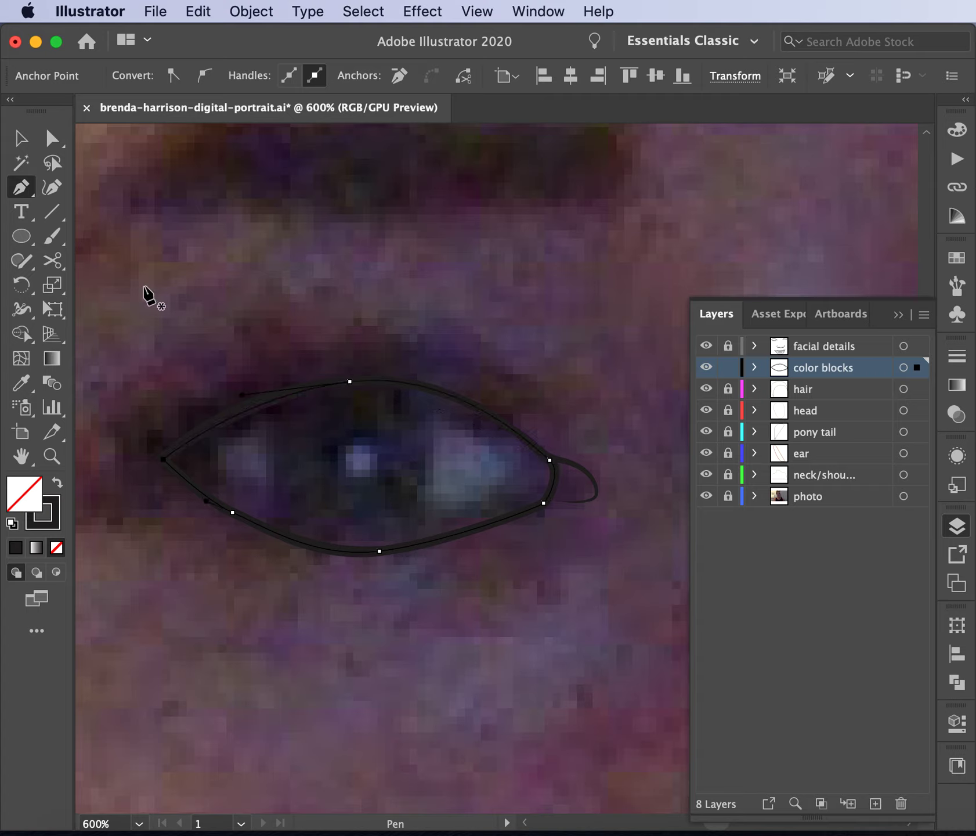
{"action": "left_click", "coordinate": [52, 137]}
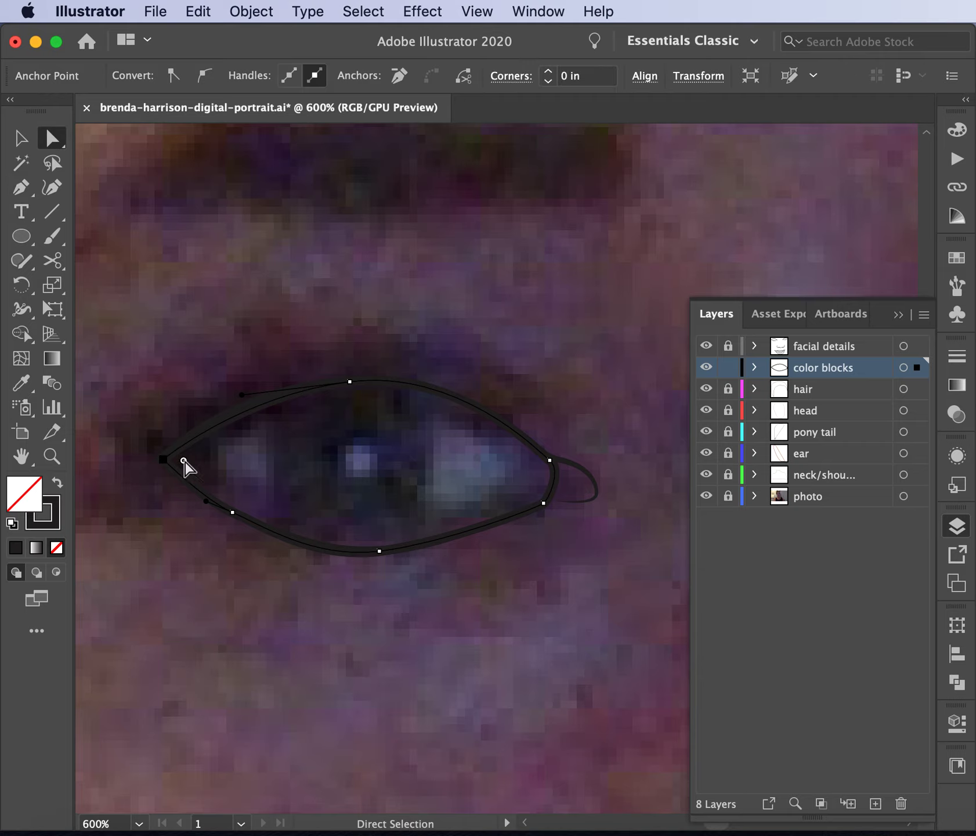
{"action": "left_click_drag", "start_coordinate": [242, 395], "coordinate": [230, 396]}
- Give the left-hand eye shape a white fill with no stroke and check it with the photo layer briefly hidden
{"action": "left_click", "coordinate": [58, 482]}
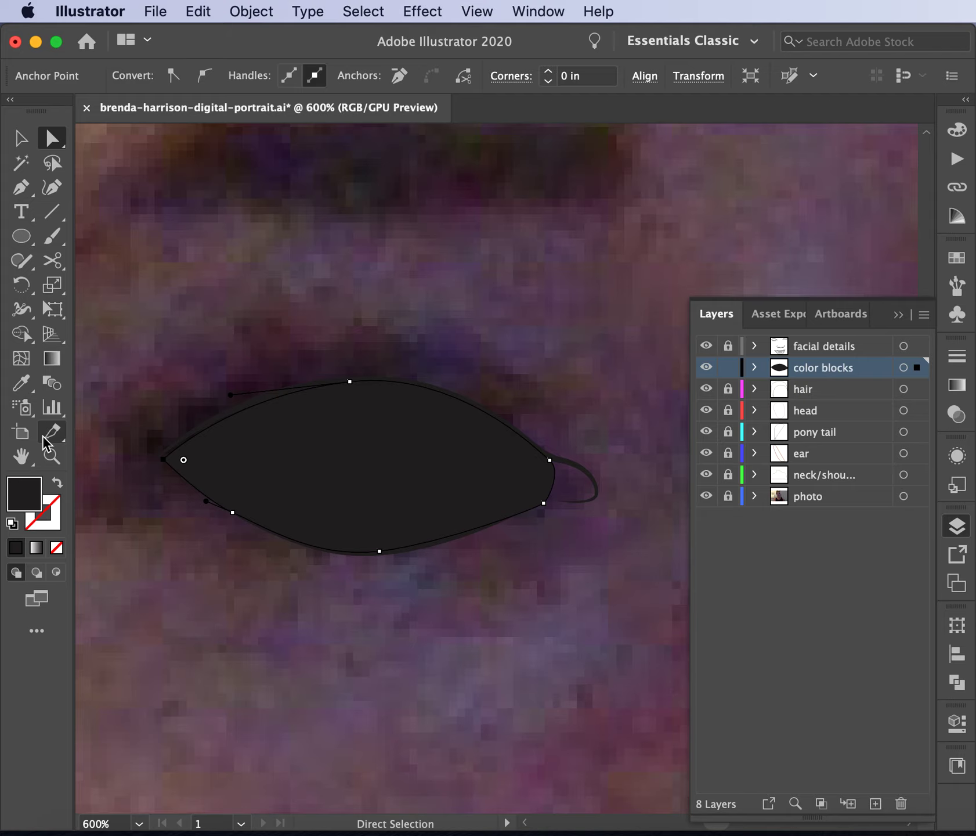
{"action": "double_click", "coordinate": [23, 495]}
{"action": "left_click_drag", "start_coordinate": [524, 316], "coordinate": [427, 226]}
{"action": "left_click", "coordinate": [915, 246]}
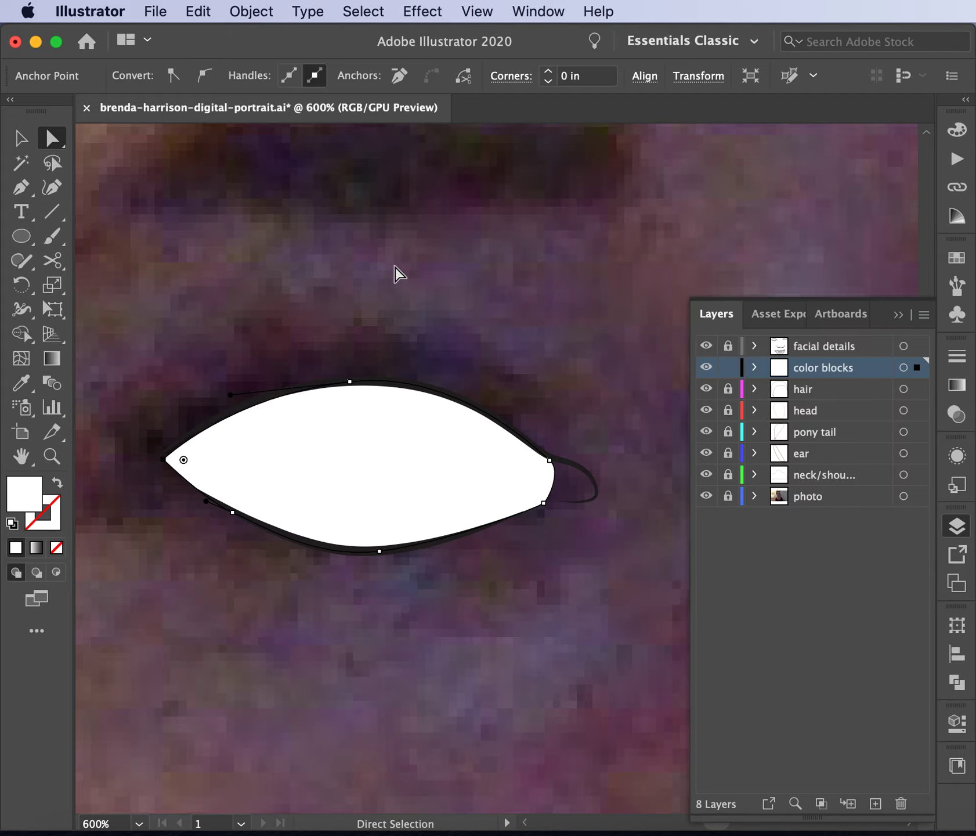
{"action": "left_click", "coordinate": [21, 138]}
{"action": "left_click", "coordinate": [415, 665]}
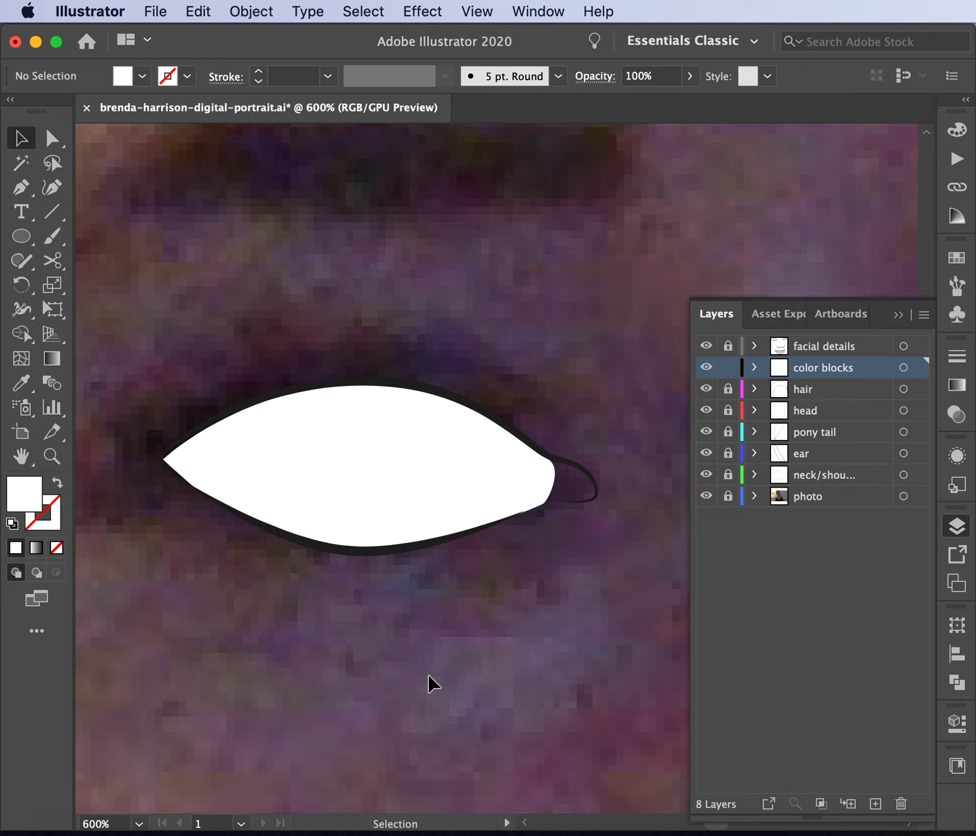
{"action": "left_click", "coordinate": [705, 497]}
{"action": "left_click", "coordinate": [704, 497]}
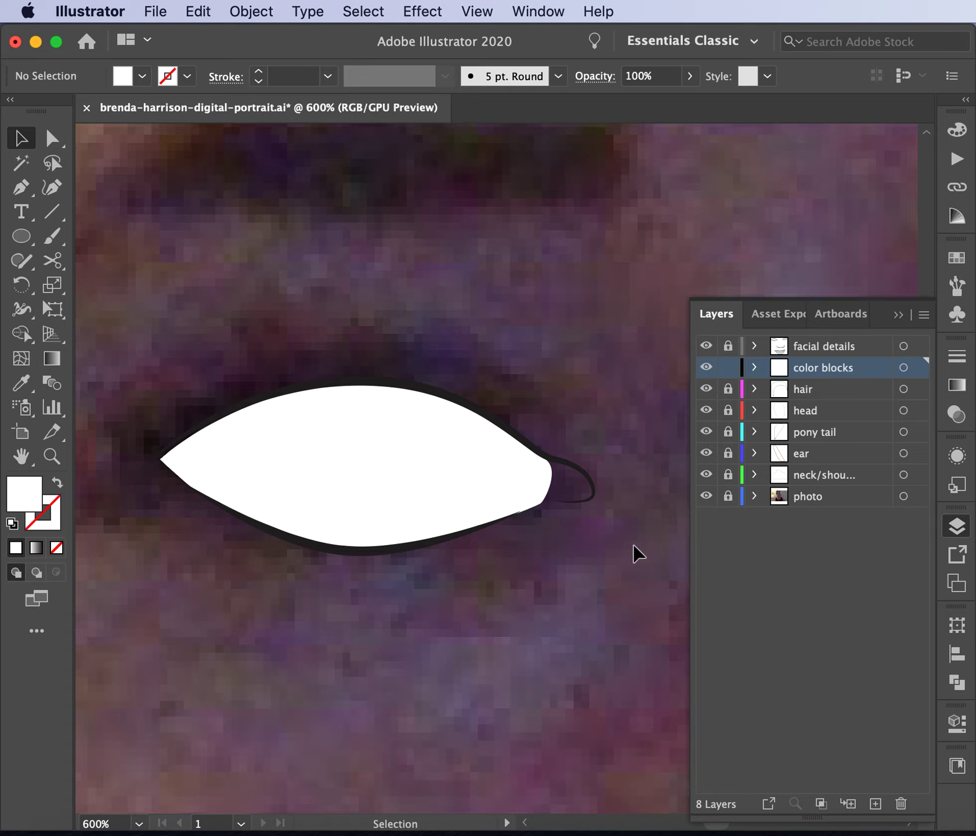
- Trace the right-hand eye's white as a closed seven-point Pen path along the inside of the eyelid lines
{"action": "key", "text": "super+minus"}
{"action": "key", "text": "super+minus"}
{"action": "key", "text": "super+minus"}
{"action": "key", "text": "super+minus"}
{"action": "key", "text": "super+minus"}
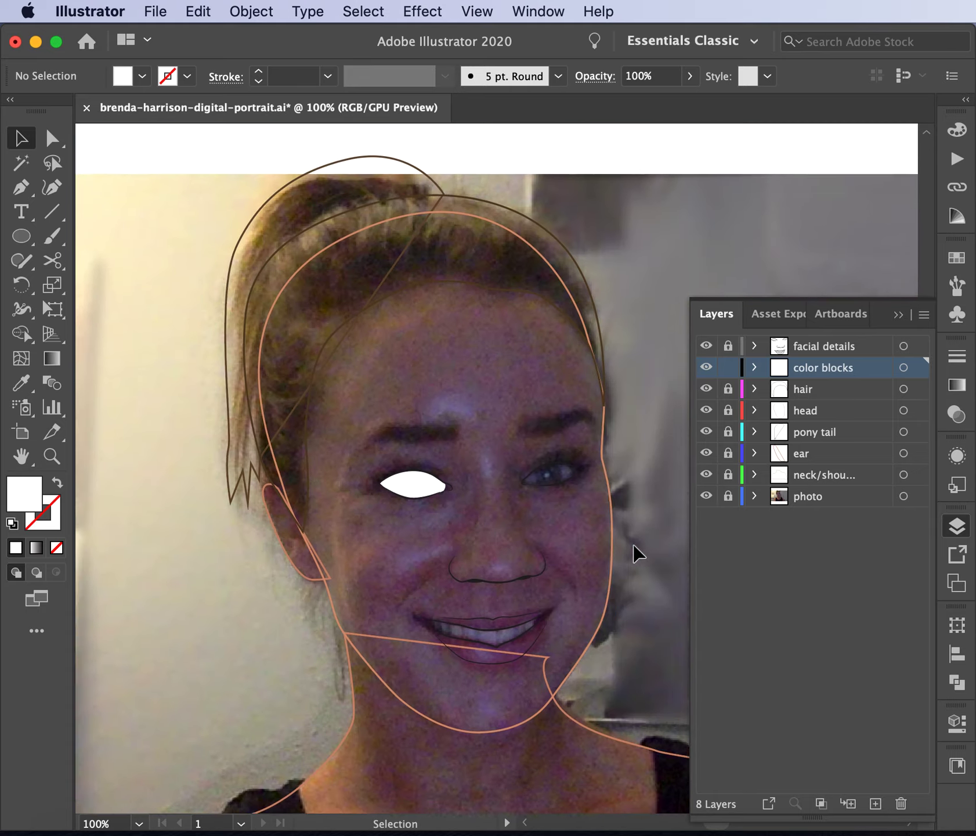
{"action": "key", "text": "super+plus"}
{"action": "key", "text": "super+plus"}
{"action": "key", "text": "super+plus"}
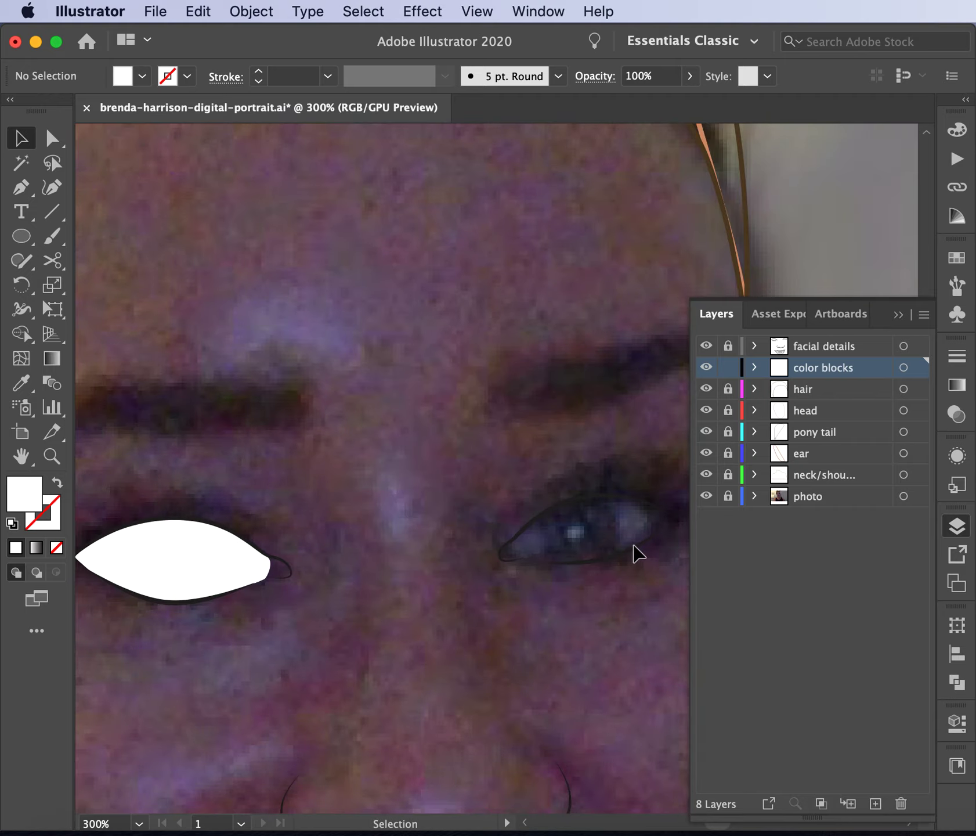
{"action": "scroll", "coordinate": [637, 554], "scroll_direction": "right", "scroll_amount": 5}
{"action": "key", "text": "super+plus"}
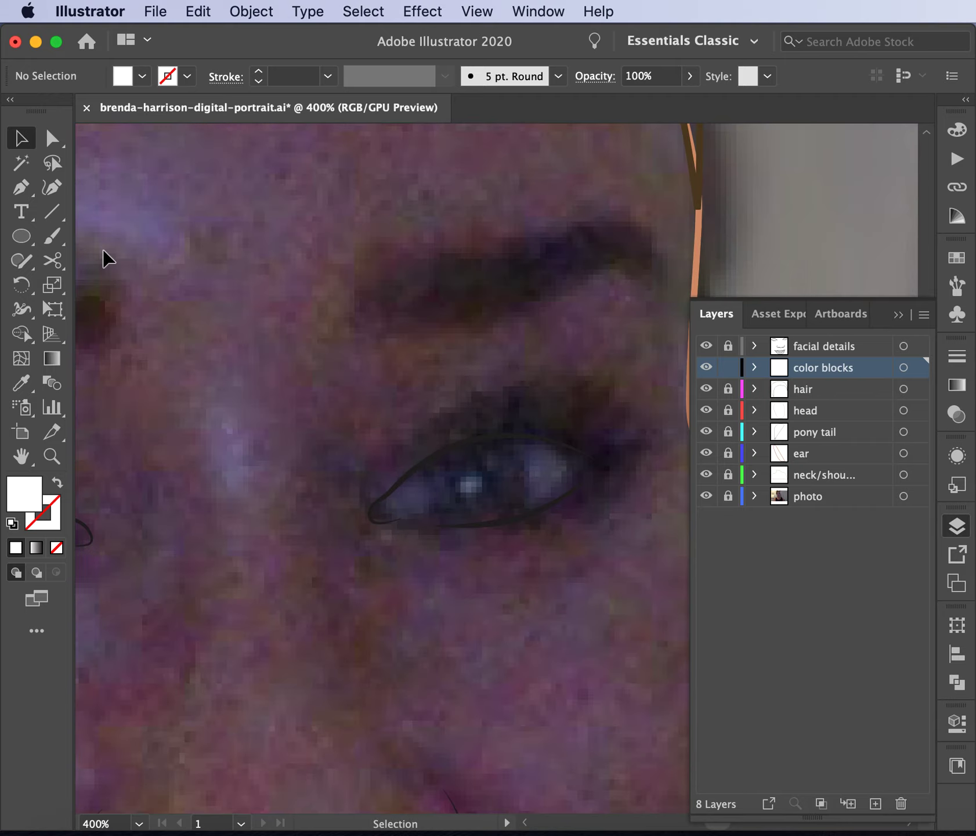
{"action": "left_click", "coordinate": [21, 187]}
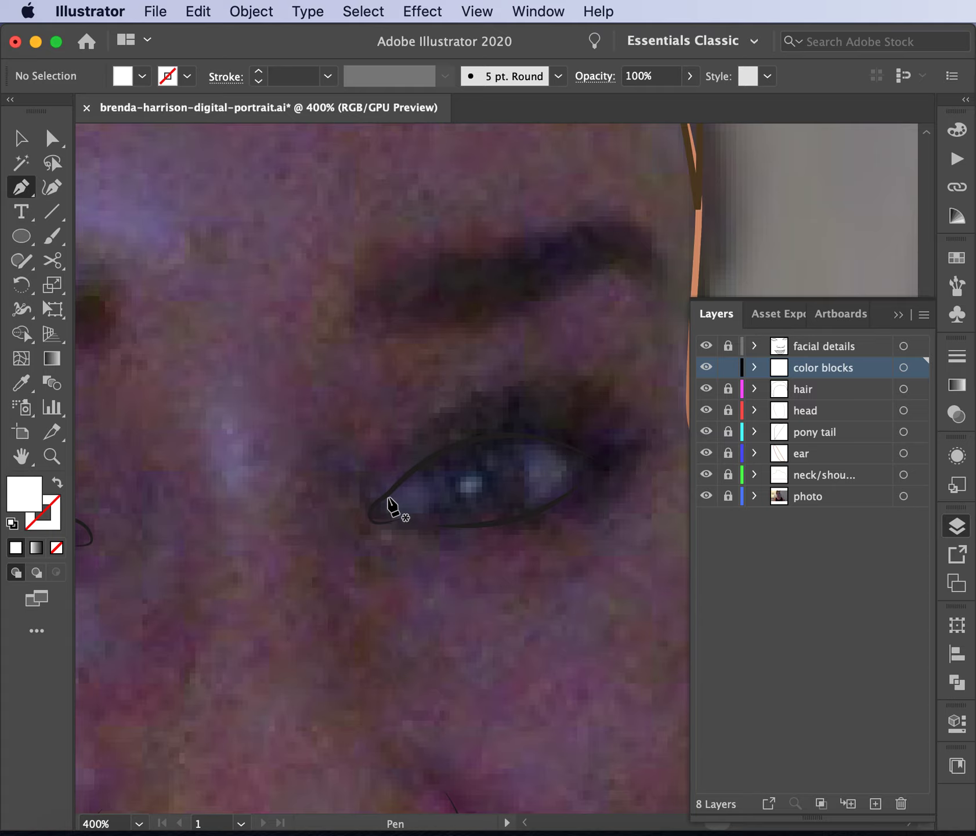
{"action": "key", "text": "super+plus"}
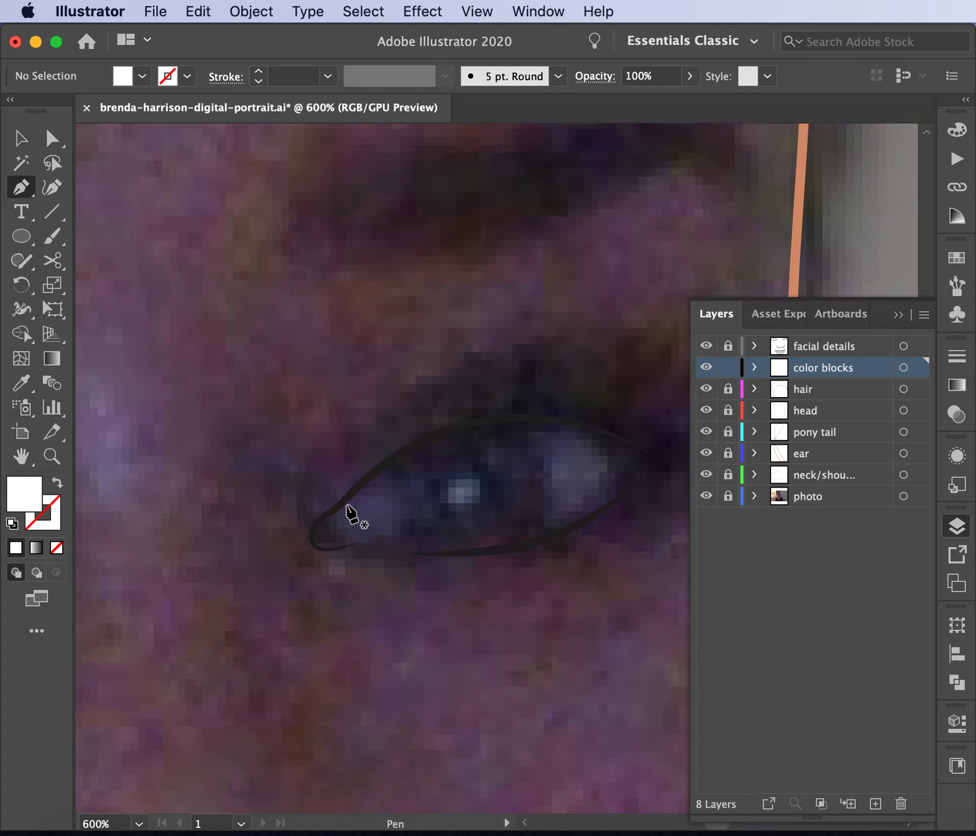
{"action": "left_click_drag", "start_coordinate": [339, 506], "coordinate": [341, 533]}
{"action": "left_click", "coordinate": [345, 533]}
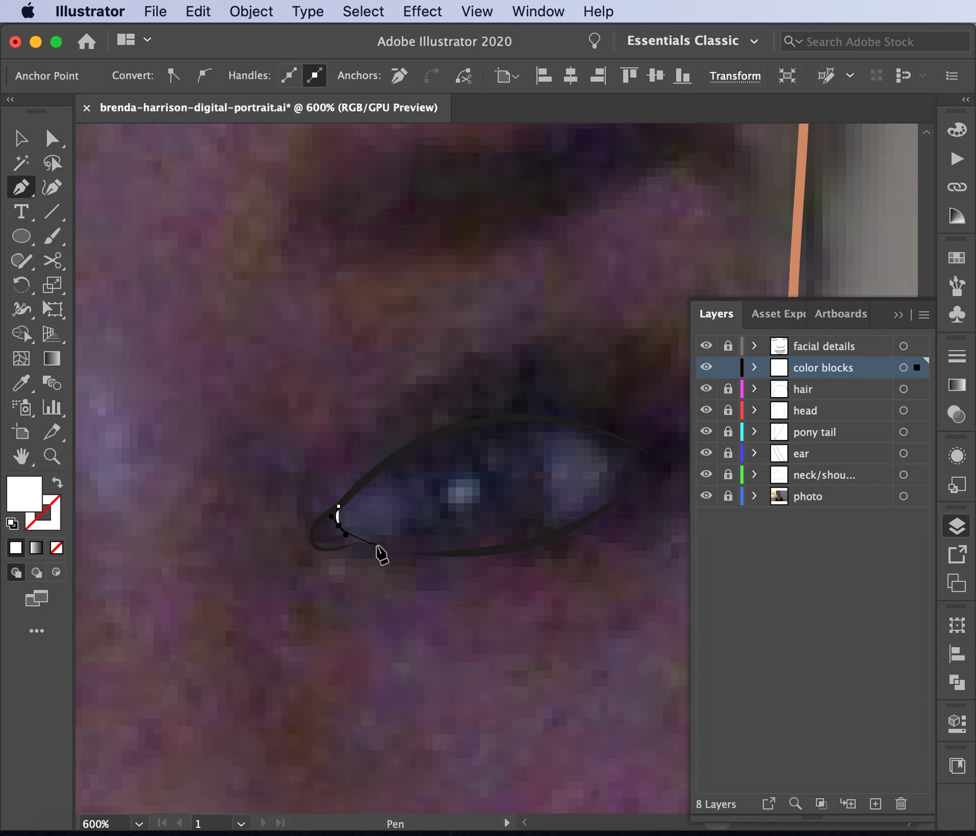
{"action": "left_click_drag", "start_coordinate": [367, 542], "coordinate": [381, 542]}
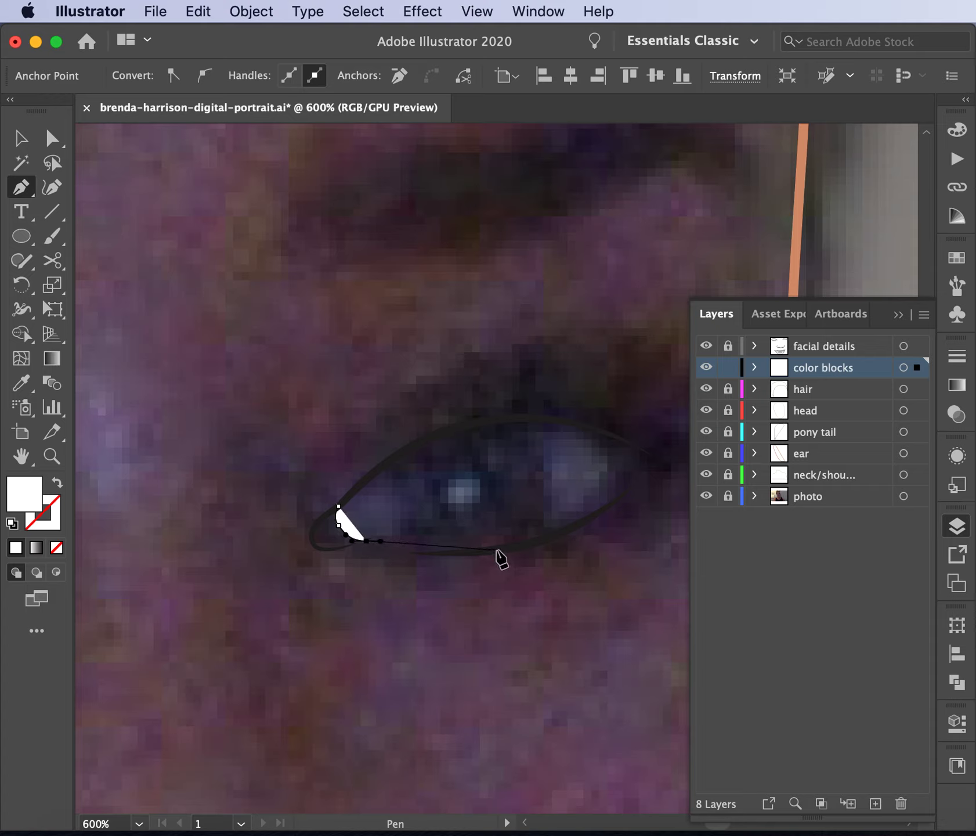
{"action": "left_click_drag", "start_coordinate": [499, 549], "coordinate": [557, 535]}
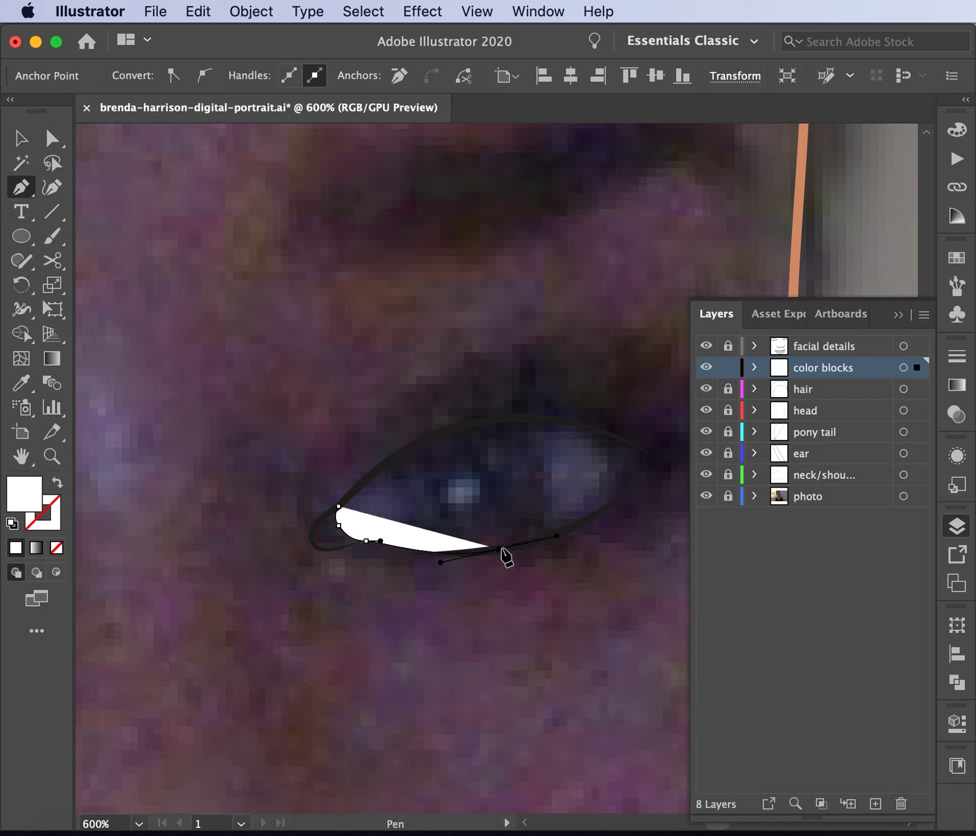
{"action": "left_click_drag", "start_coordinate": [606, 517], "coordinate": [633, 496]}
{"action": "left_click", "coordinate": [659, 462]}
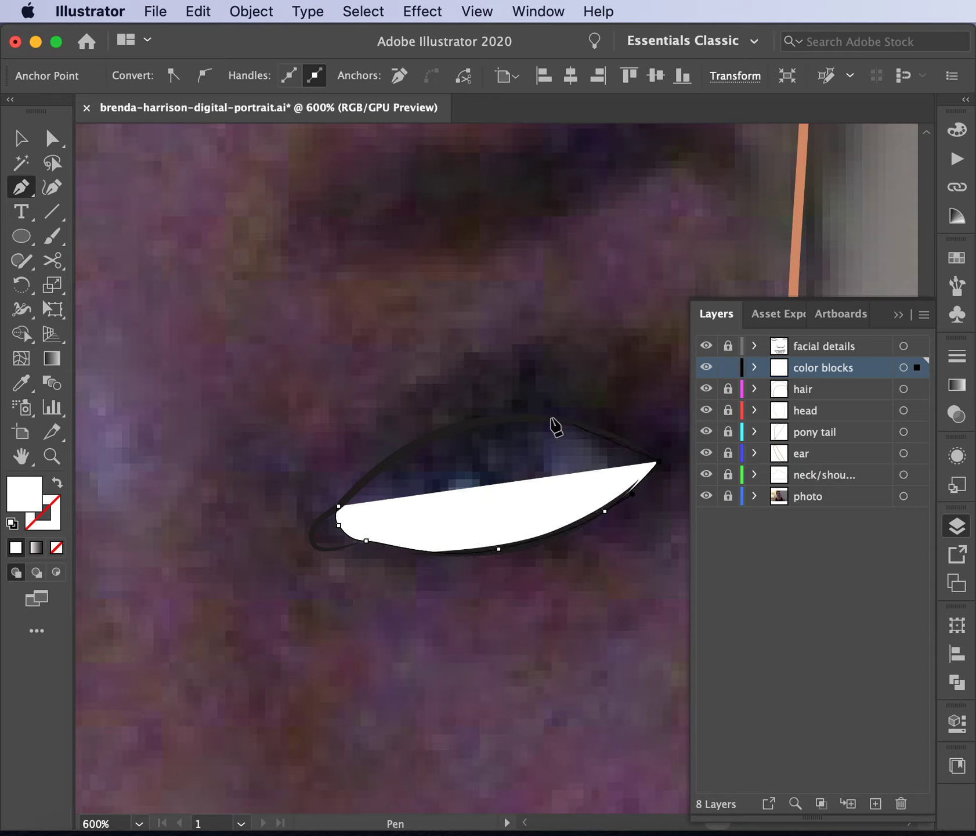
{"action": "left_click_drag", "start_coordinate": [483, 422], "coordinate": [389, 445]}
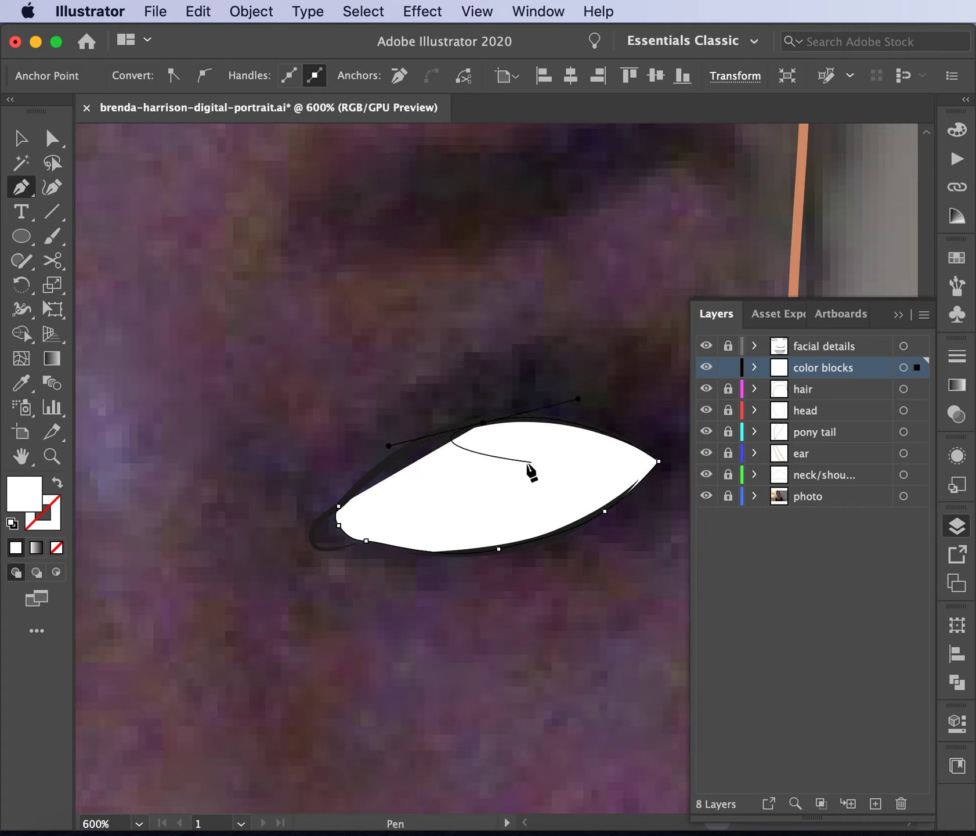
{"action": "left_click", "coordinate": [339, 508]}
- Nudge the lower outer anchor of the right-hand eye's white slightly downward so the edge follows the lower eyelid line
{"action": "left_click", "coordinate": [16, 136]}
{"action": "left_click", "coordinate": [52, 138]}
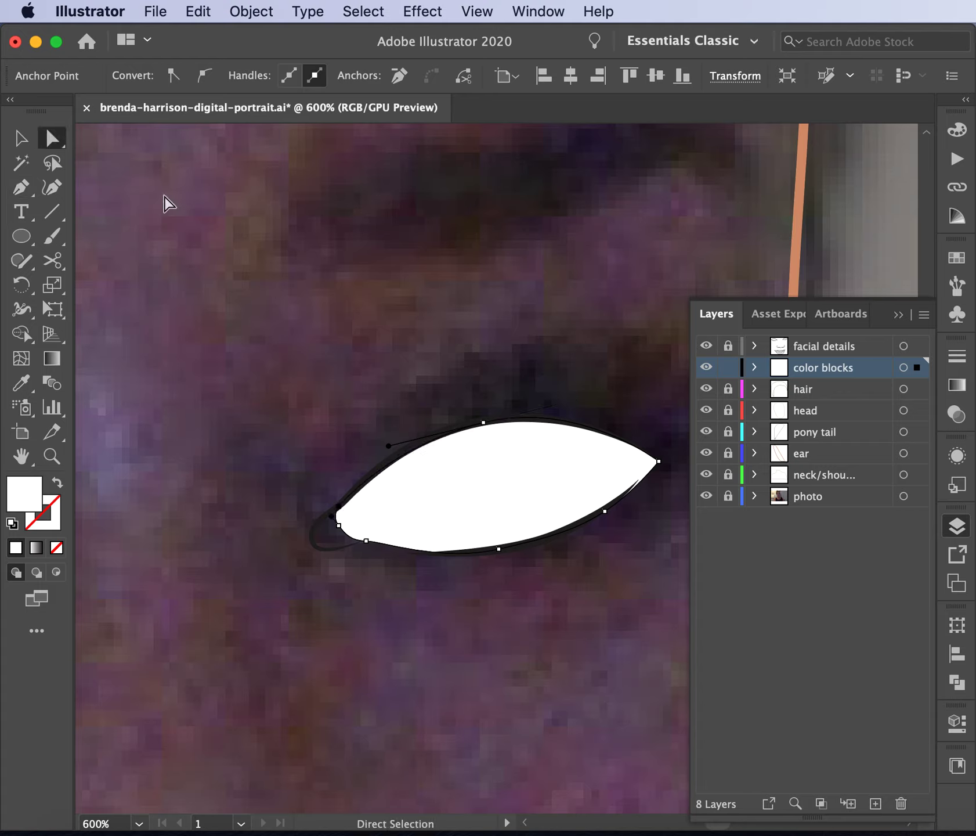
{"action": "left_click_drag", "start_coordinate": [605, 511], "coordinate": [607, 514]}
{"action": "left_click", "coordinate": [614, 465]}
{"action": "left_click", "coordinate": [564, 665]}
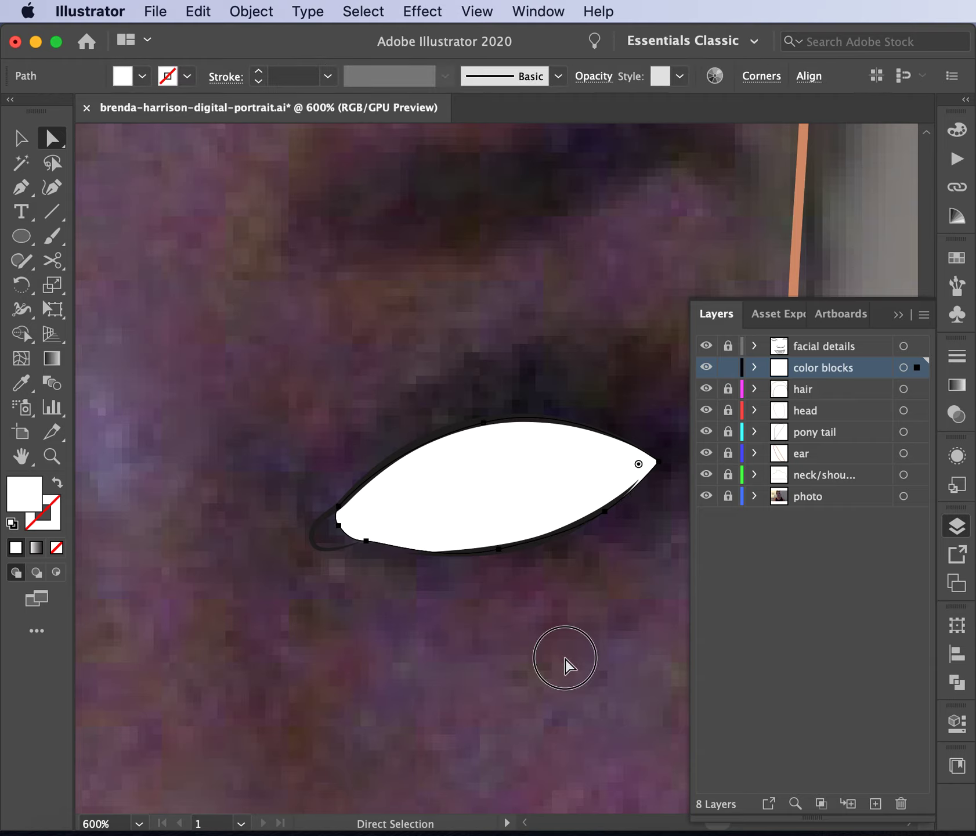
{"action": "left_click", "coordinate": [537, 518]}
{"action": "left_click", "coordinate": [499, 549]}
{"action": "left_click", "coordinate": [604, 512]}
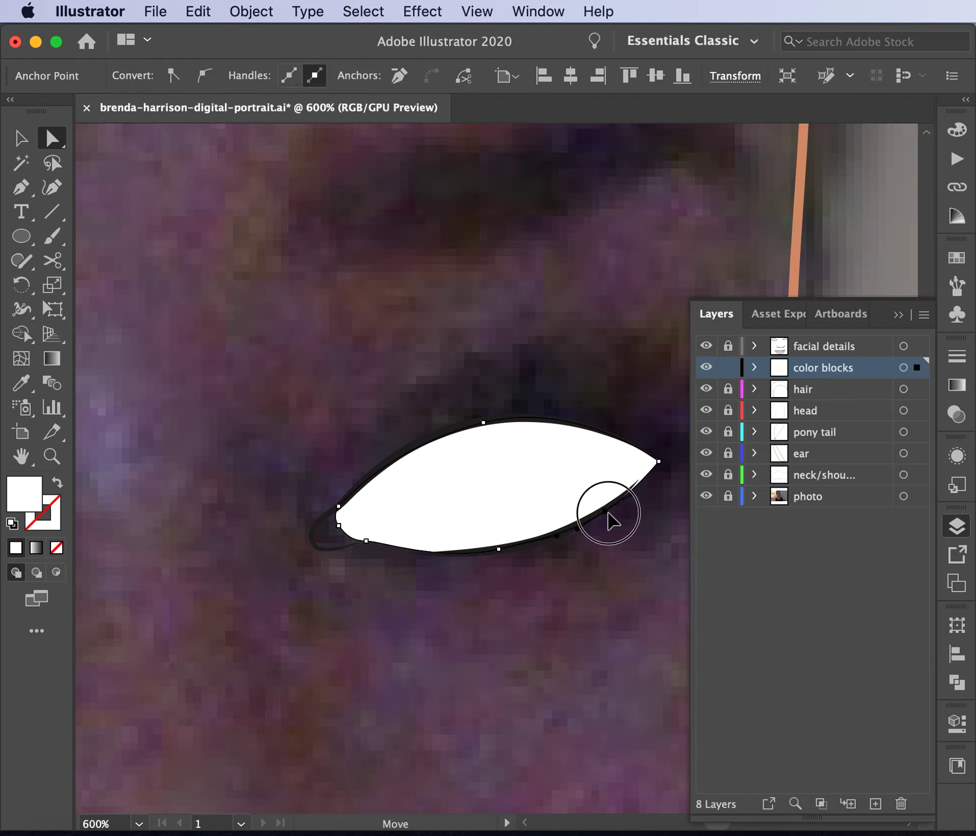
{"action": "left_click_drag", "start_coordinate": [604, 512], "coordinate": [604, 516]}
{"action": "left_click", "coordinate": [601, 584]}
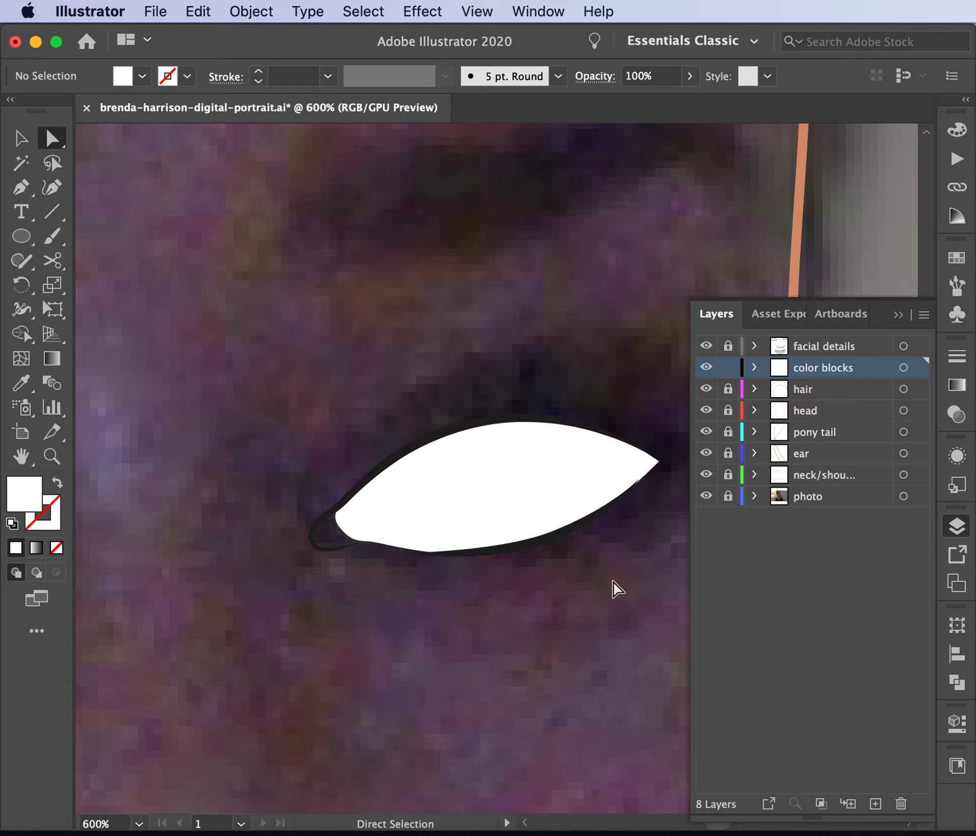
- Unlock the head layer and preview the eye whites against a skin-colored head by briefly swapping the head path's fill and stroke
{"action": "key", "text": "super+minus"}
{"action": "key", "text": "super+minus"}
{"action": "key", "text": "super+minus"}
{"action": "key", "text": "super+minus"}
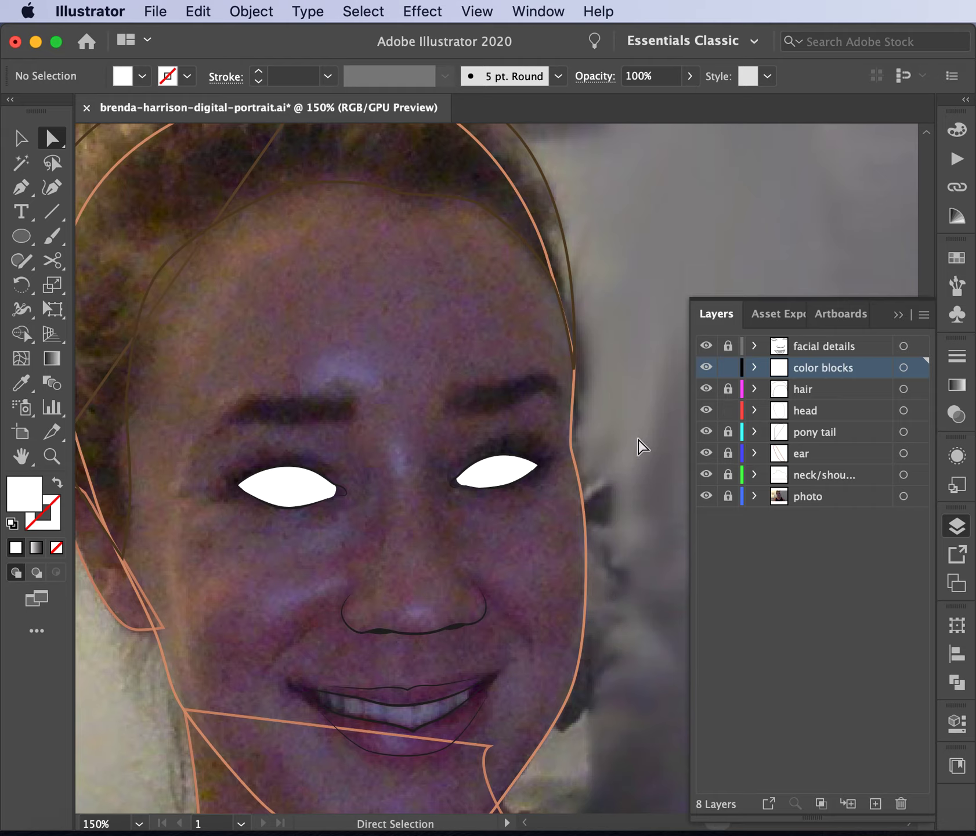
{"action": "left_click", "coordinate": [580, 473]}
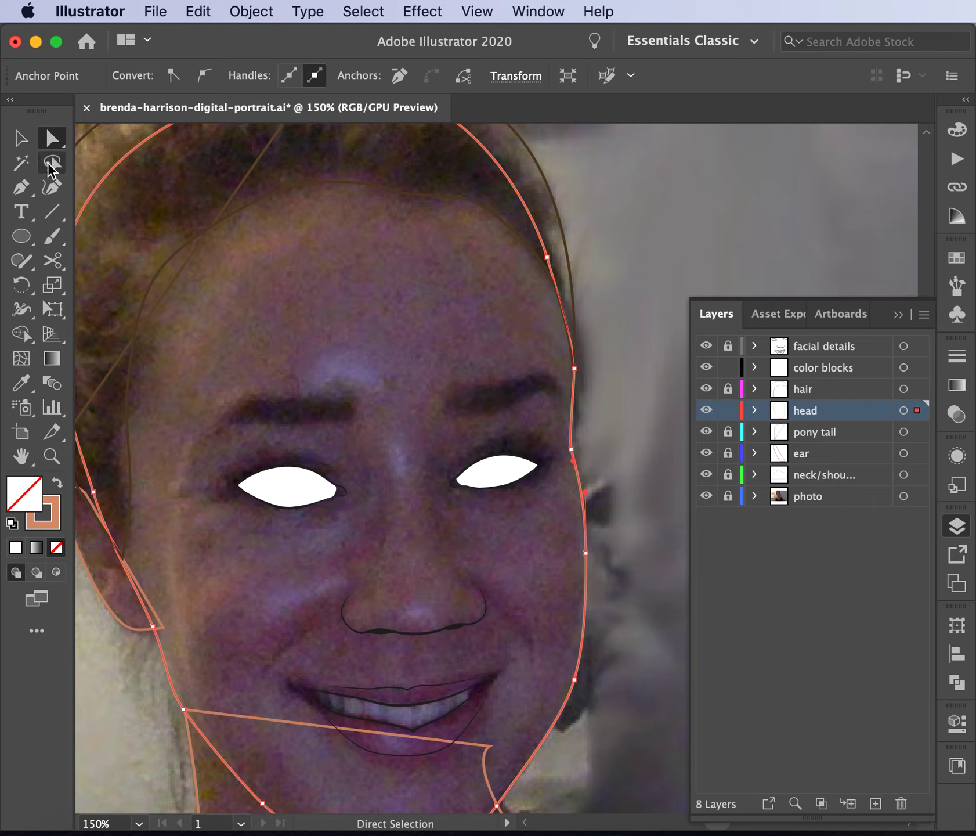
{"action": "left_click", "coordinate": [21, 140]}
{"action": "left_click", "coordinate": [419, 457]}
{"action": "left_click", "coordinate": [572, 447]}
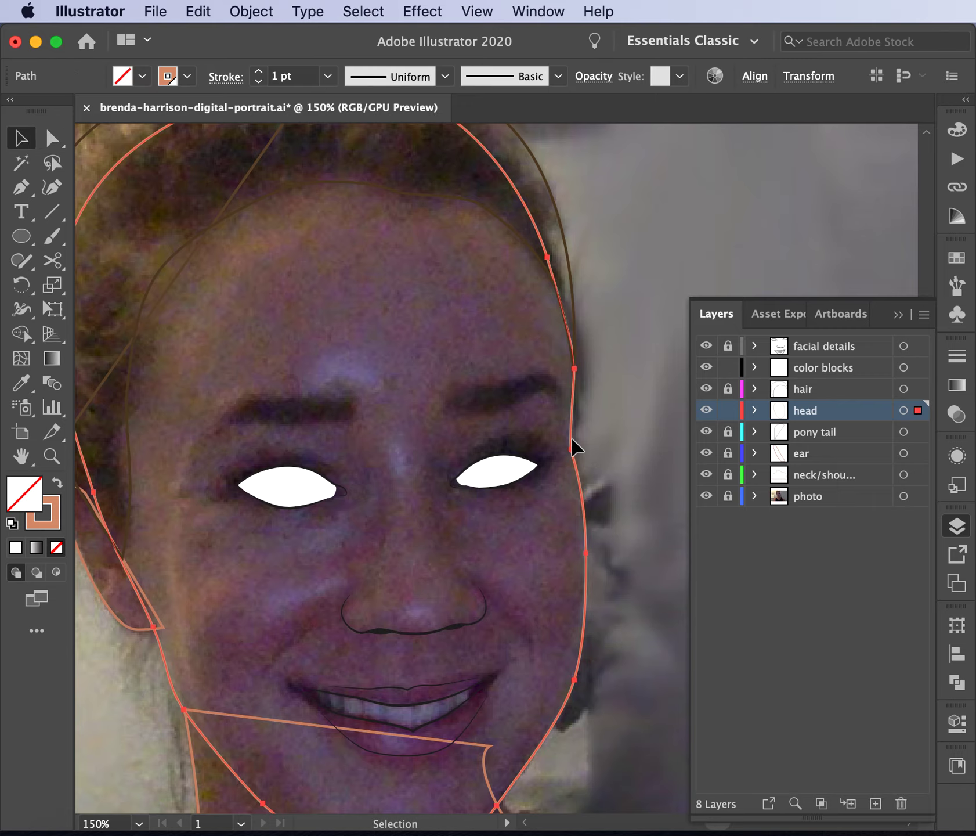
{"action": "left_click", "coordinate": [56, 485]}
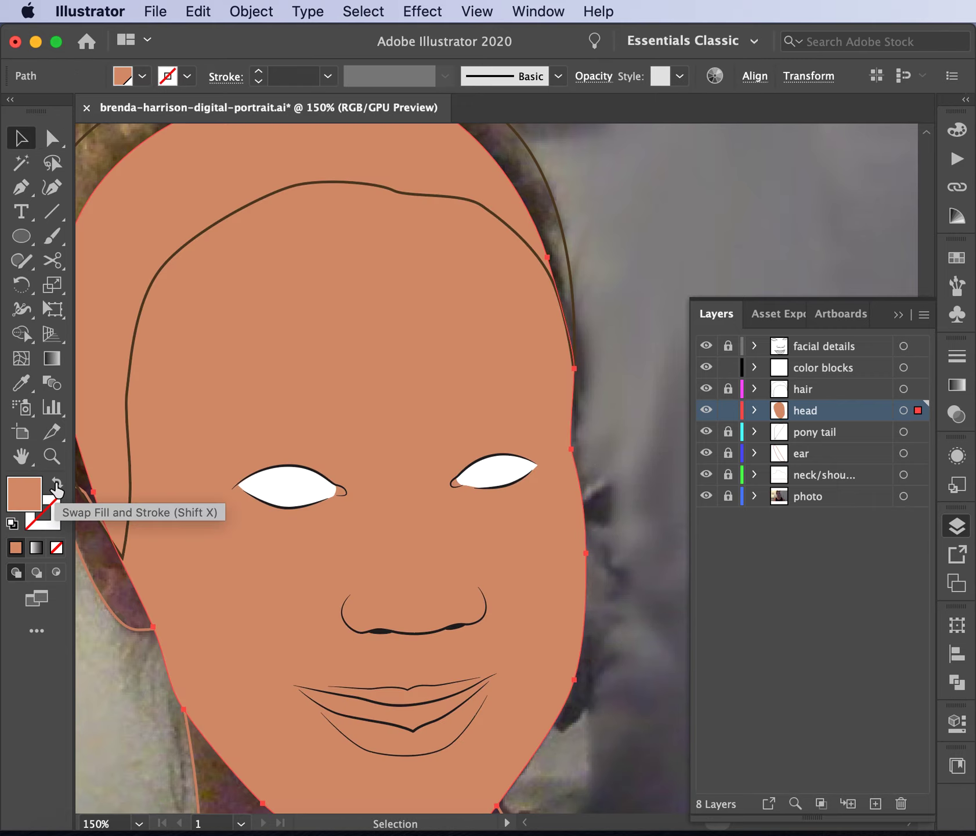
{"action": "left_click", "coordinate": [57, 486]}
- Swap fill and stroke on both eye whites so they have white outlines with no fill
{"action": "scroll", "coordinate": [592, 561], "scroll_direction": "down", "scroll_amount": 2}
{"action": "scroll", "coordinate": [592, 560], "scroll_direction": "left", "scroll_amount": 3}
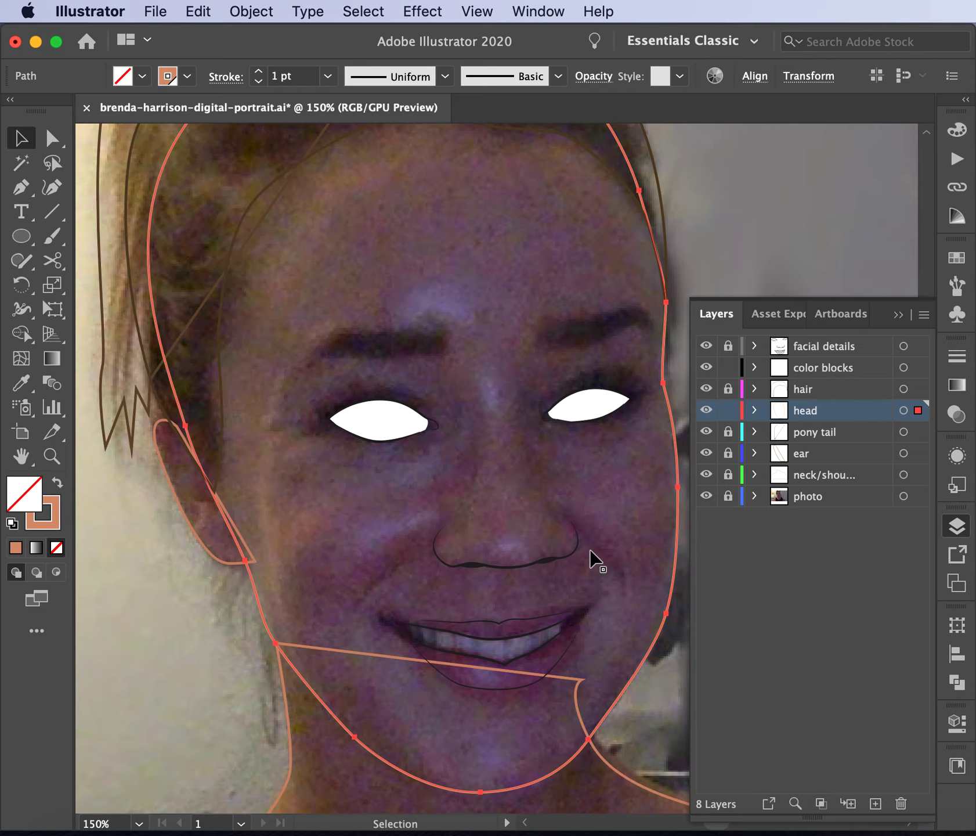
{"action": "key", "text": "super+equal"}
{"action": "key", "text": "super+equal"}
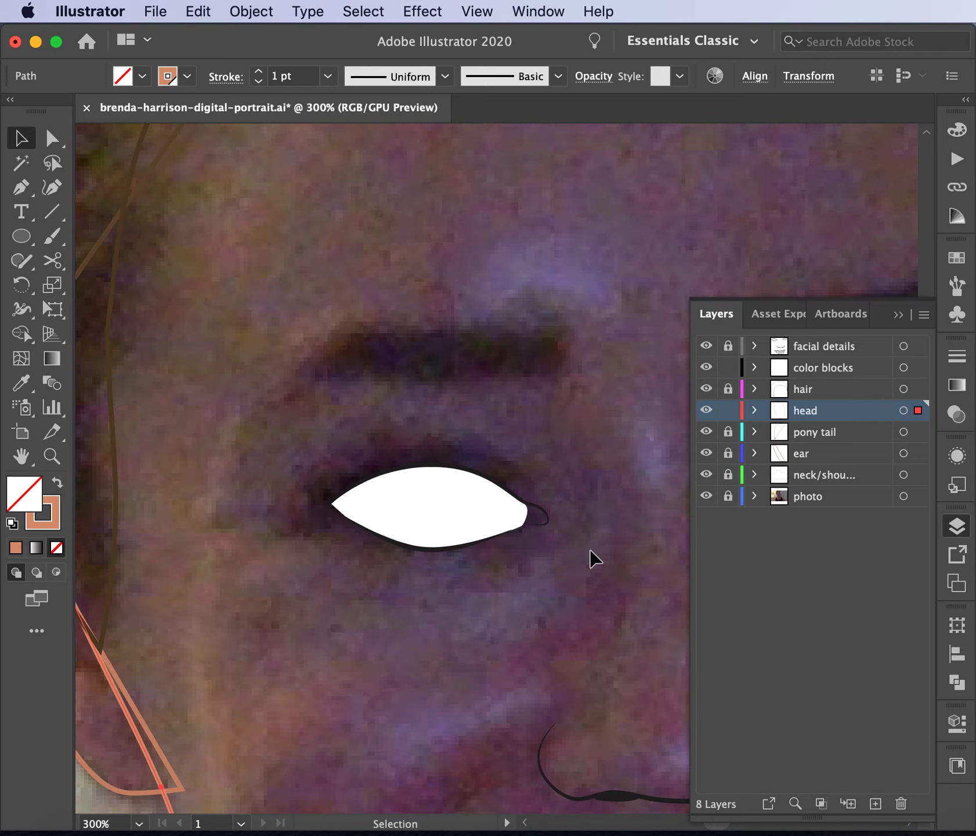
{"action": "scroll", "coordinate": [588, 559], "scroll_direction": "down", "scroll_amount": 2}
{"action": "scroll", "coordinate": [589, 558], "scroll_direction": "right", "scroll_amount": 1}
{"action": "left_click", "coordinate": [174, 389]}
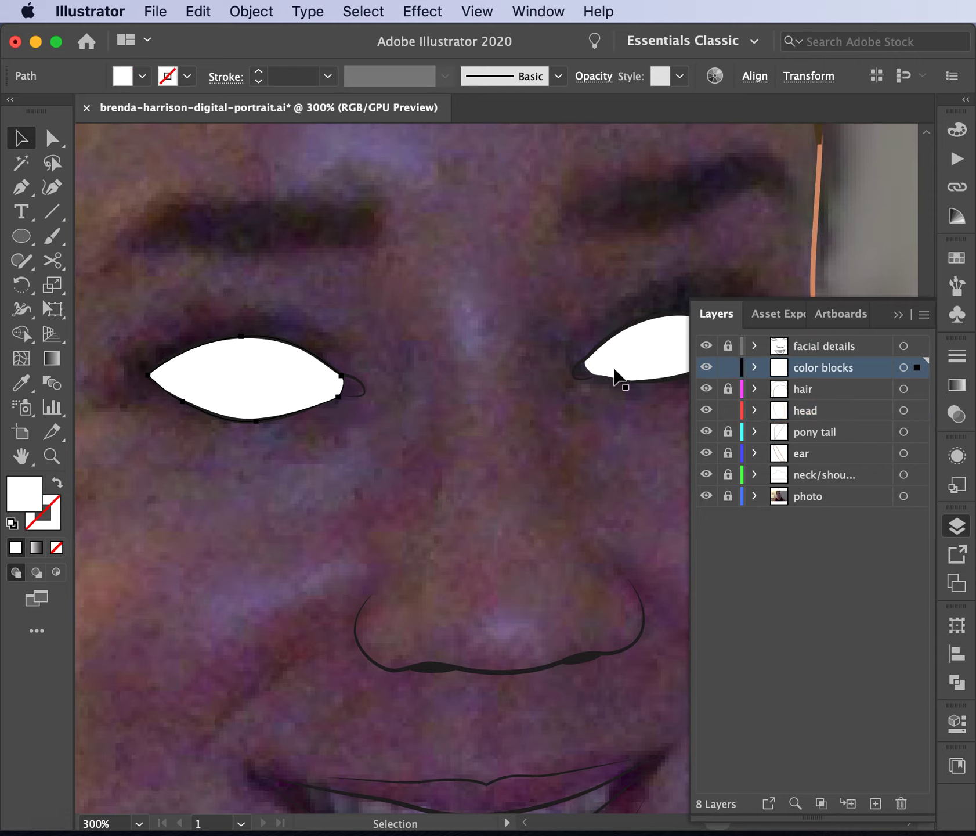
{"action": "left_click", "coordinate": [631, 355], "text": "shift"}
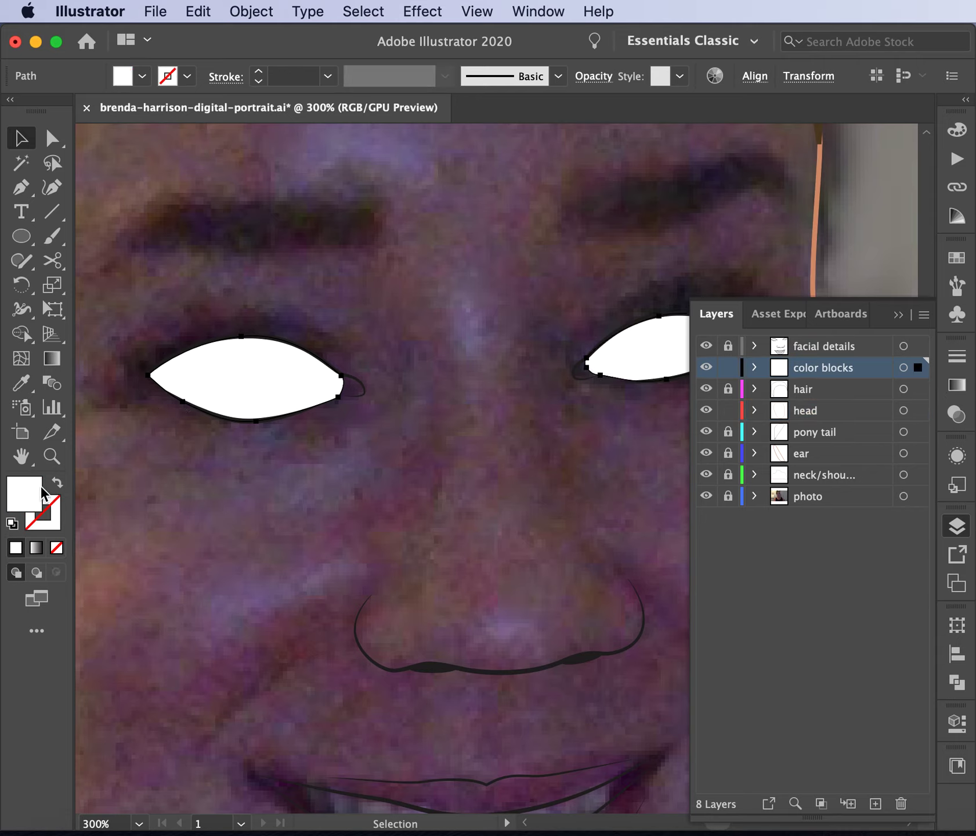
{"action": "left_click", "coordinate": [57, 482]}
{"action": "left_click", "coordinate": [293, 422]}
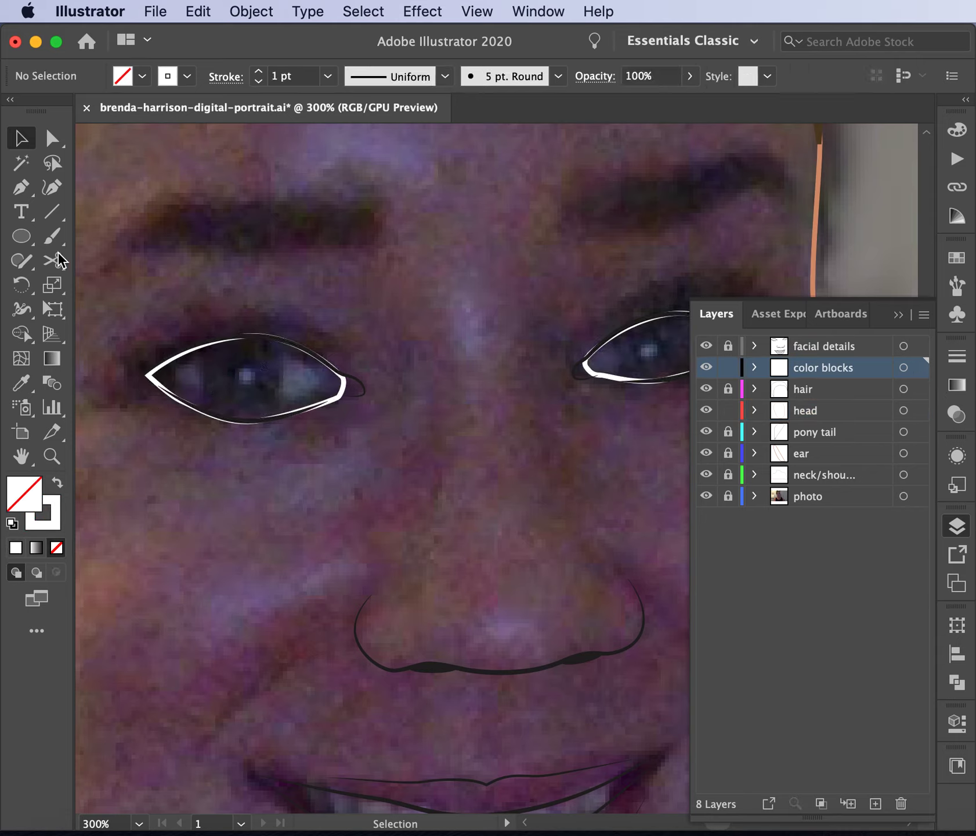
- Draw three circles with the Ellipse tool in the left-hand eye for the iris, the pupil and a small off-center highlight
{"action": "left_click_drag", "start_coordinate": [20, 236], "coordinate": [61, 283]}
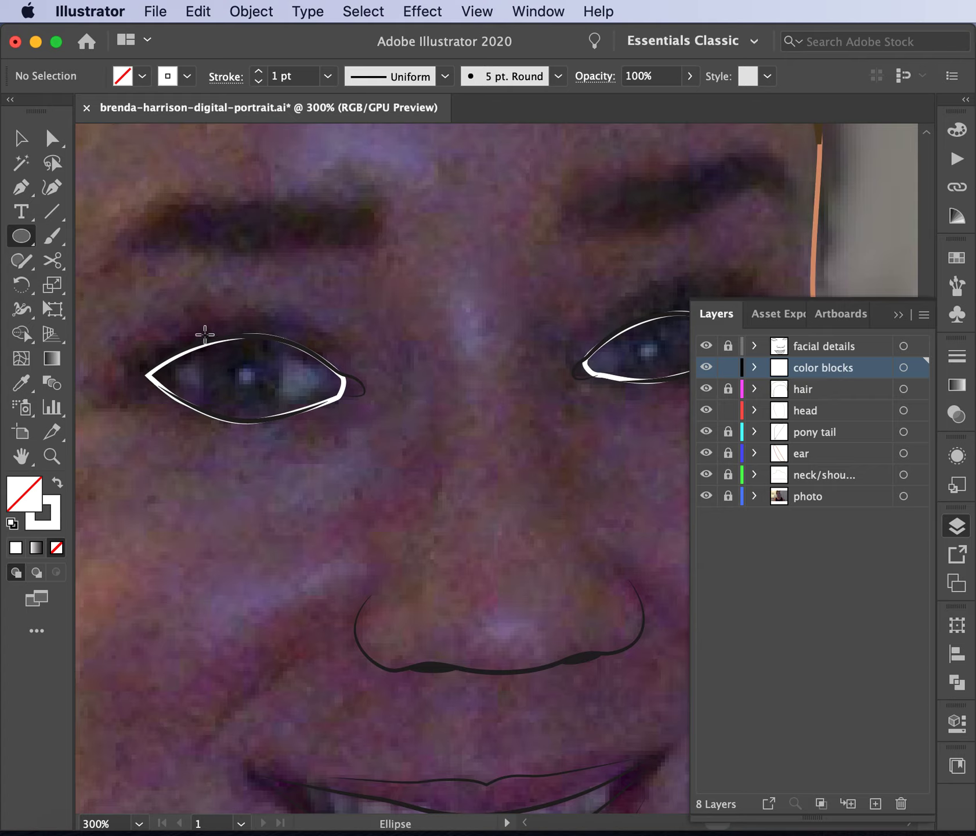
{"action": "left_click_drag", "start_coordinate": [204, 335], "coordinate": [284, 417]}
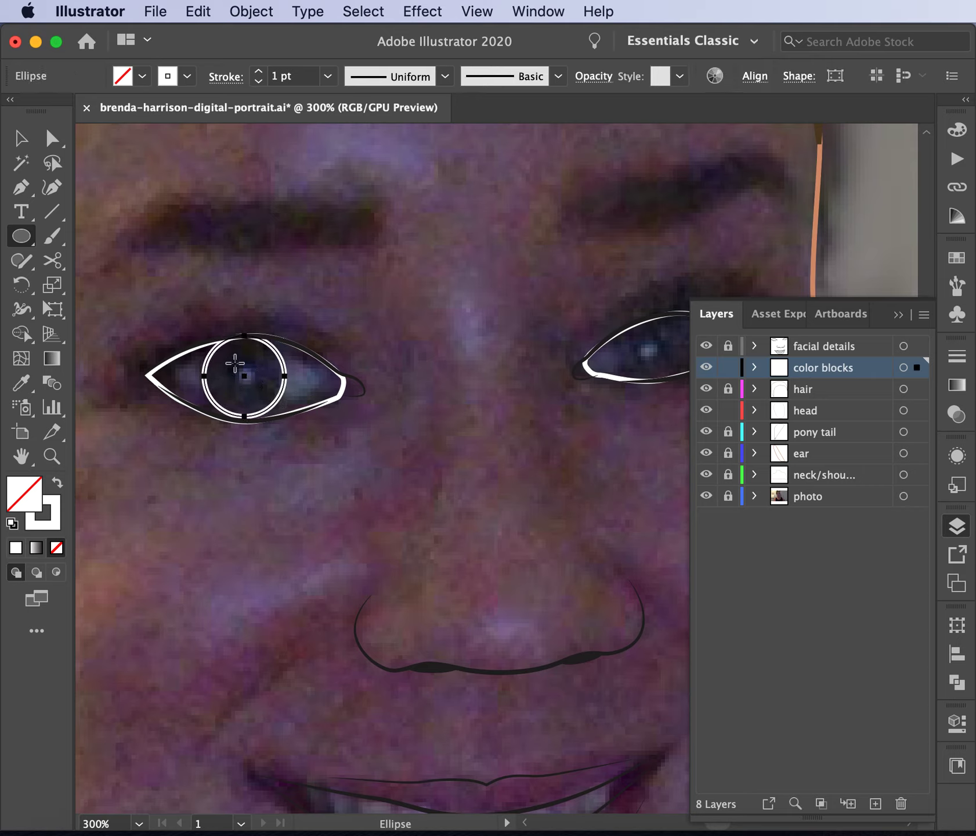
{"action": "left_click_drag", "start_coordinate": [230, 359], "coordinate": [250, 388]}
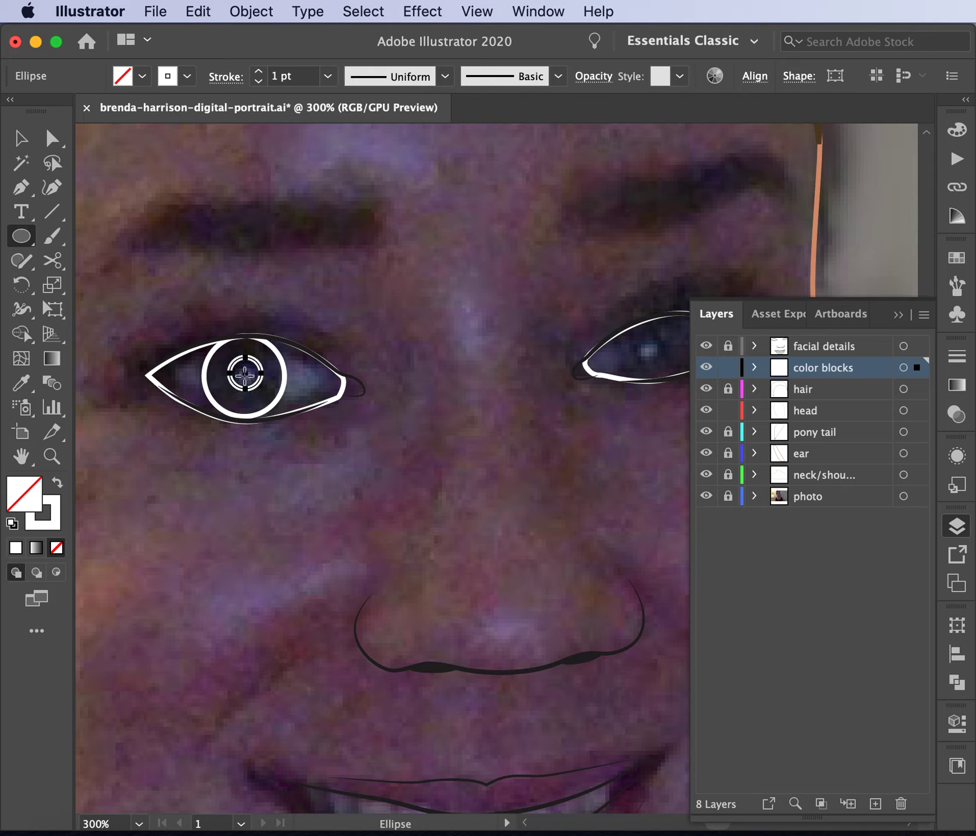
{"action": "left_click_drag", "start_coordinate": [245, 372], "coordinate": [251, 388]}
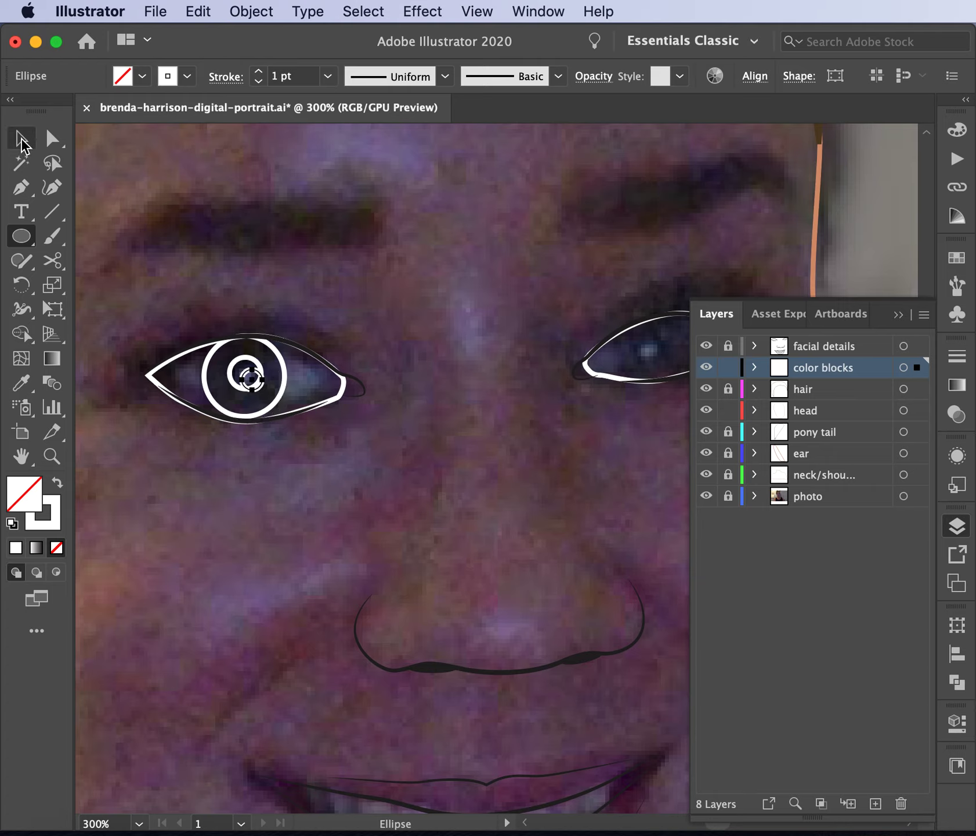
- Fill the left-hand iris circle with dark green #304932 and no stroke
{"action": "left_click", "coordinate": [20, 138]}
{"action": "left_click", "coordinate": [217, 405]}
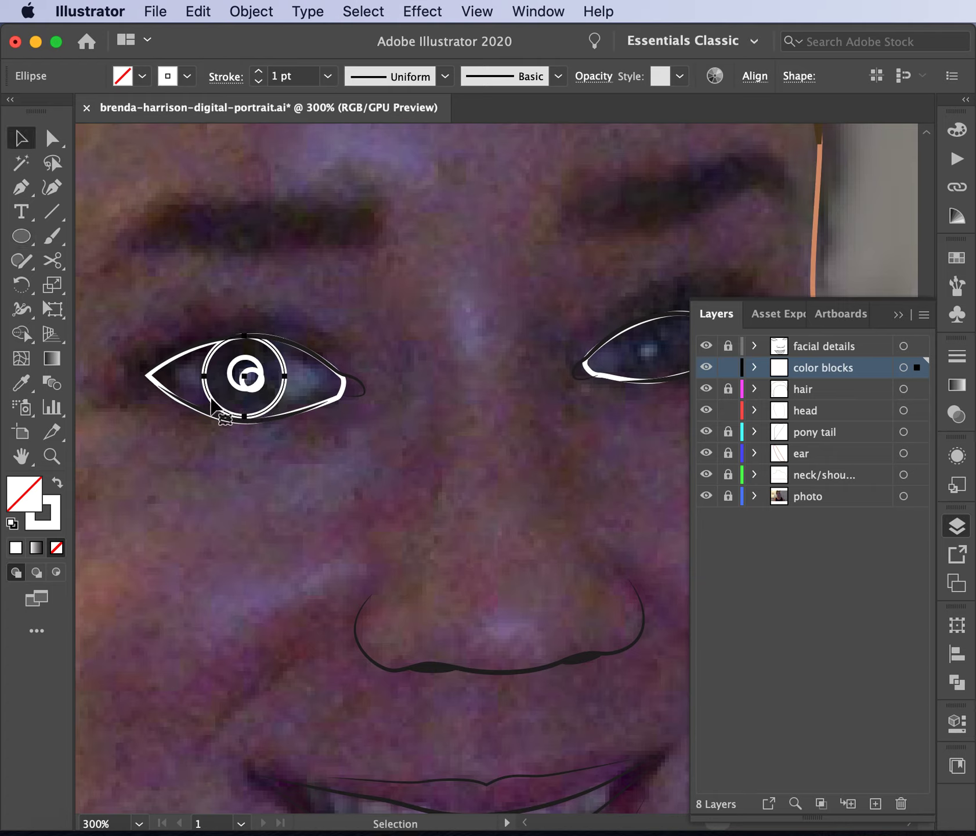
{"action": "left_click", "coordinate": [16, 386]}
{"action": "left_click", "coordinate": [225, 364]}
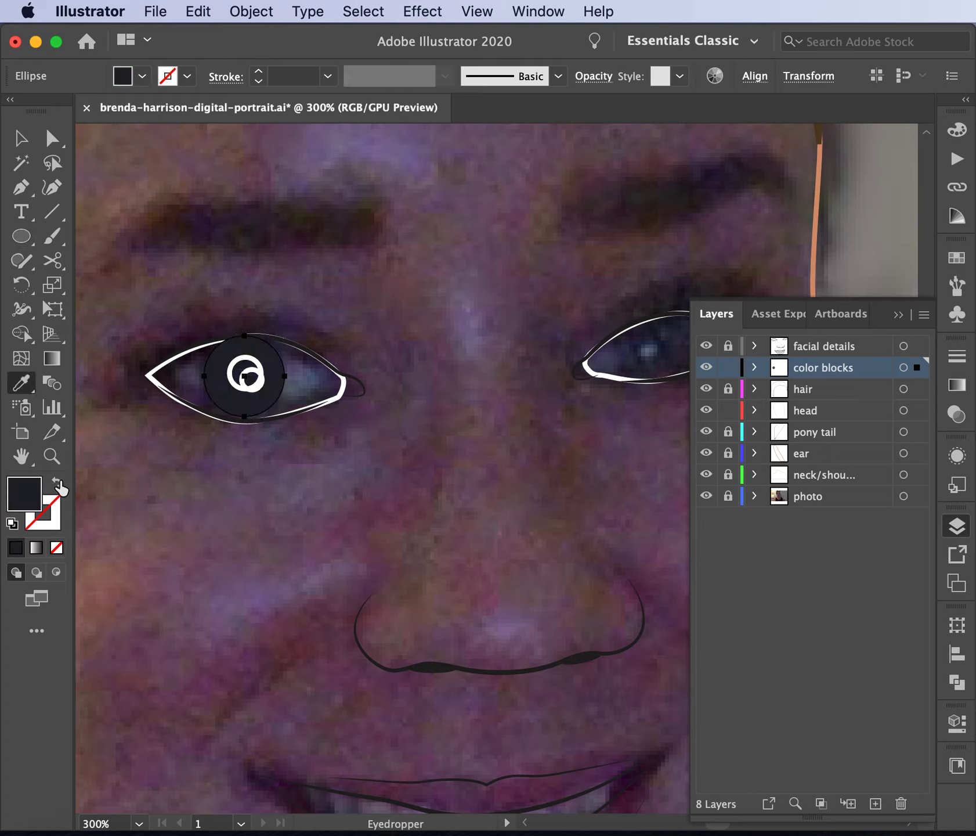
{"action": "double_click", "coordinate": [26, 495]}
{"action": "mouse_move", "coordinate": [718, 338]}
{"action": "left_mouse_down"}
{"action": "mouse_move", "coordinate": [709, 343]}
{"action": "mouse_move", "coordinate": [708, 406]}
{"action": "left_mouse_up"}
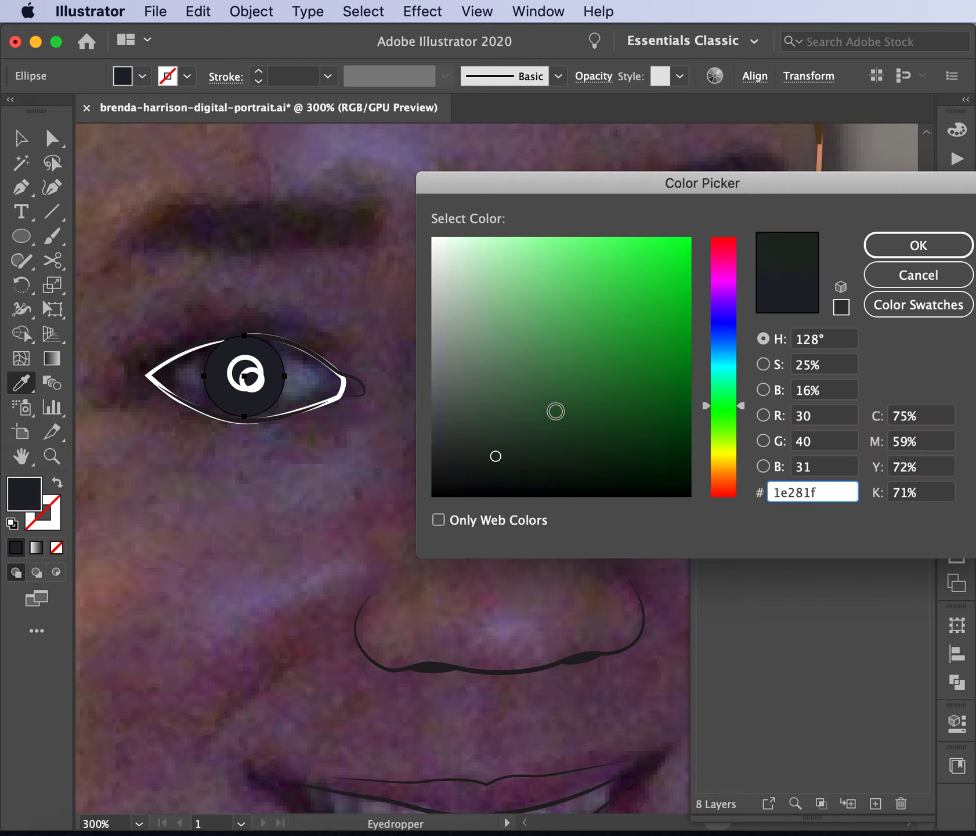
{"action": "left_click", "coordinate": [523, 421]}
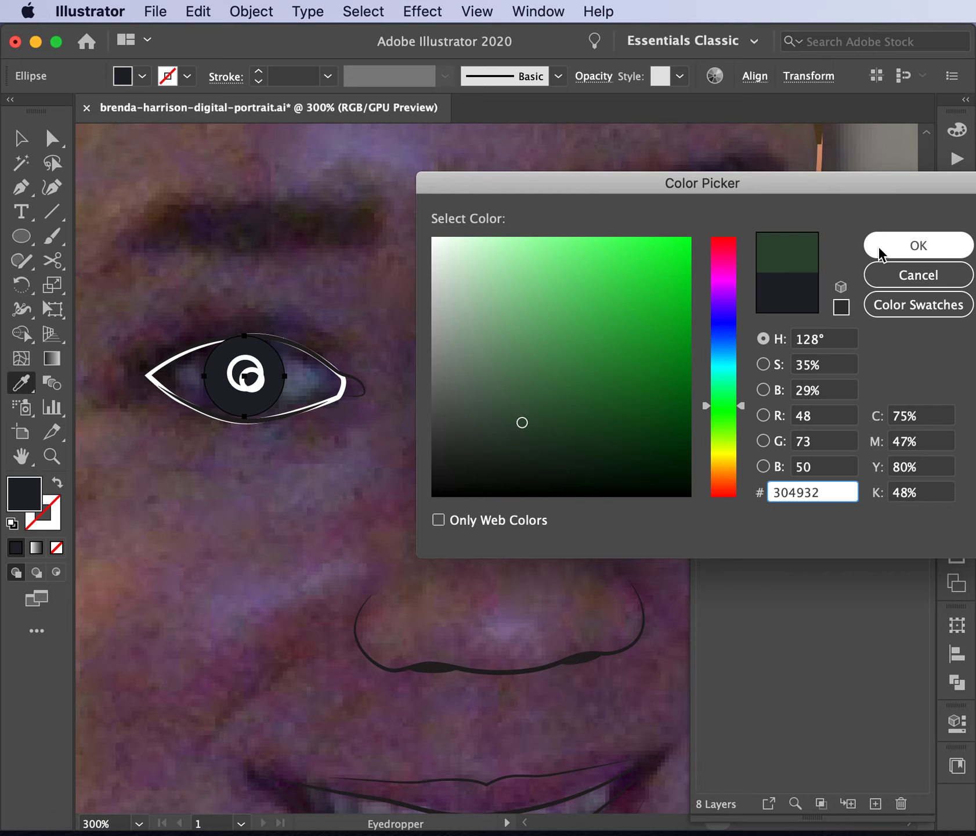
{"action": "left_click", "coordinate": [883, 245]}
{"action": "left_click", "coordinate": [21, 137]}
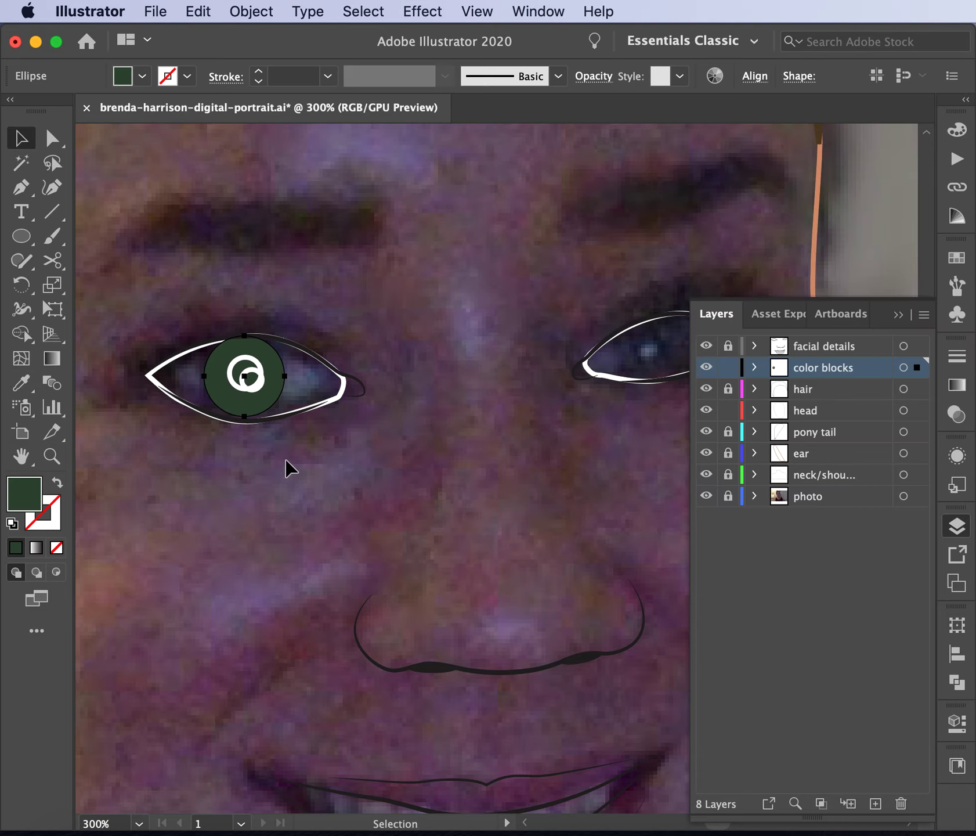
- Give the left-hand pupil circle a black fill with no stroke
{"action": "key", "text": "super+shift+a"}
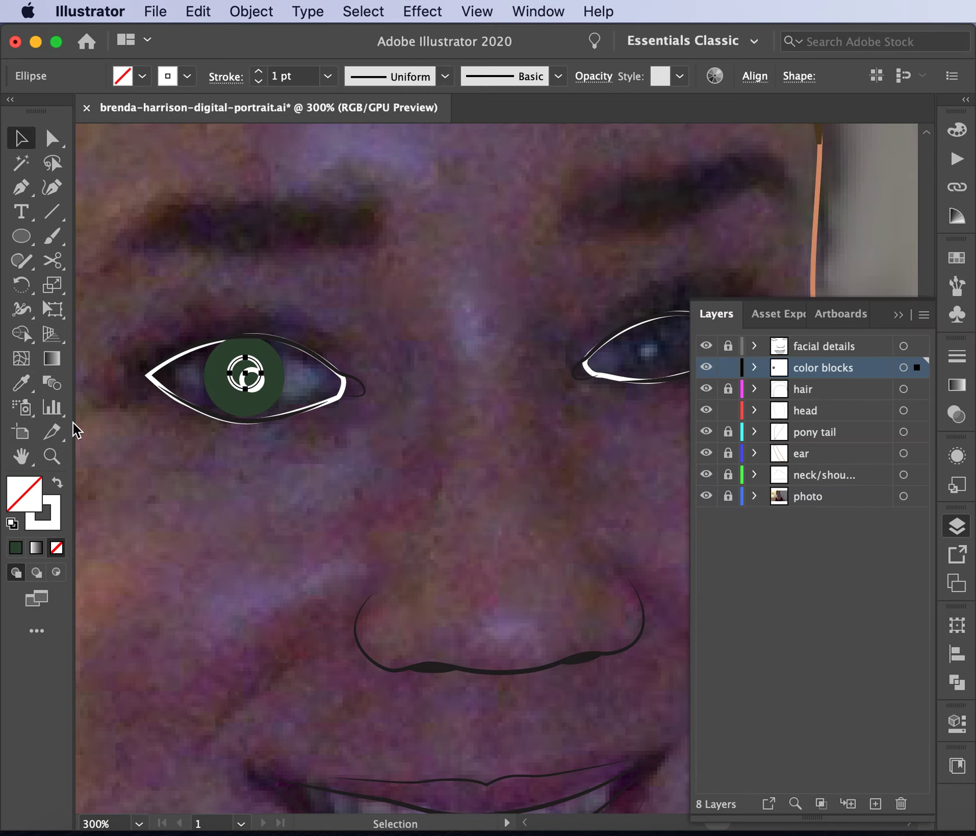
{"action": "left_click", "coordinate": [11, 523]}
{"action": "left_click", "coordinate": [58, 483]}
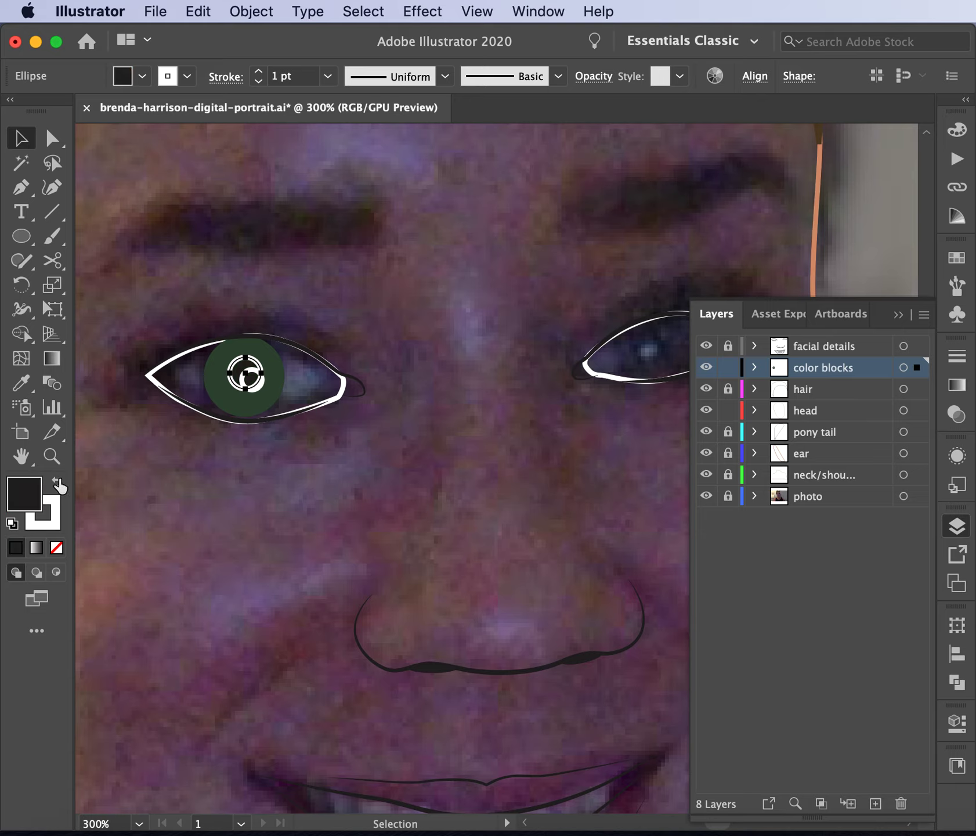
{"action": "left_click", "coordinate": [51, 518]}
{"action": "left_click", "coordinate": [57, 547]}
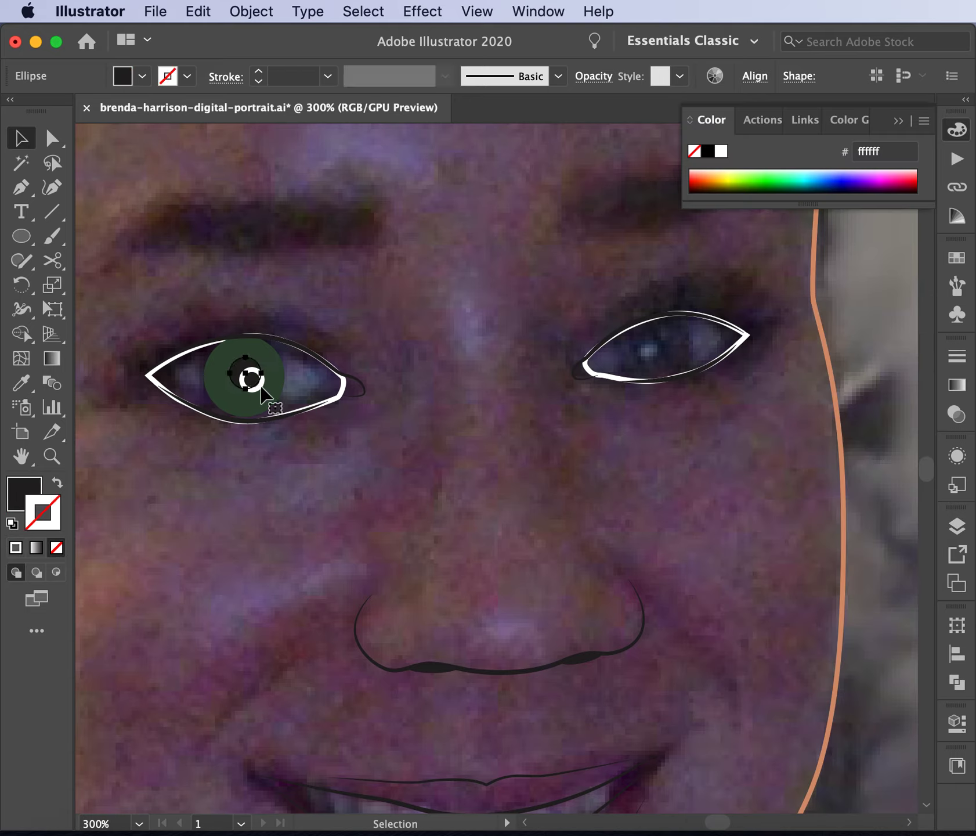
- Swap fill and stroke on the left-hand eye's highlight circle so it is solid white with no stroke
{"action": "key", "text": "super+shift+a"}
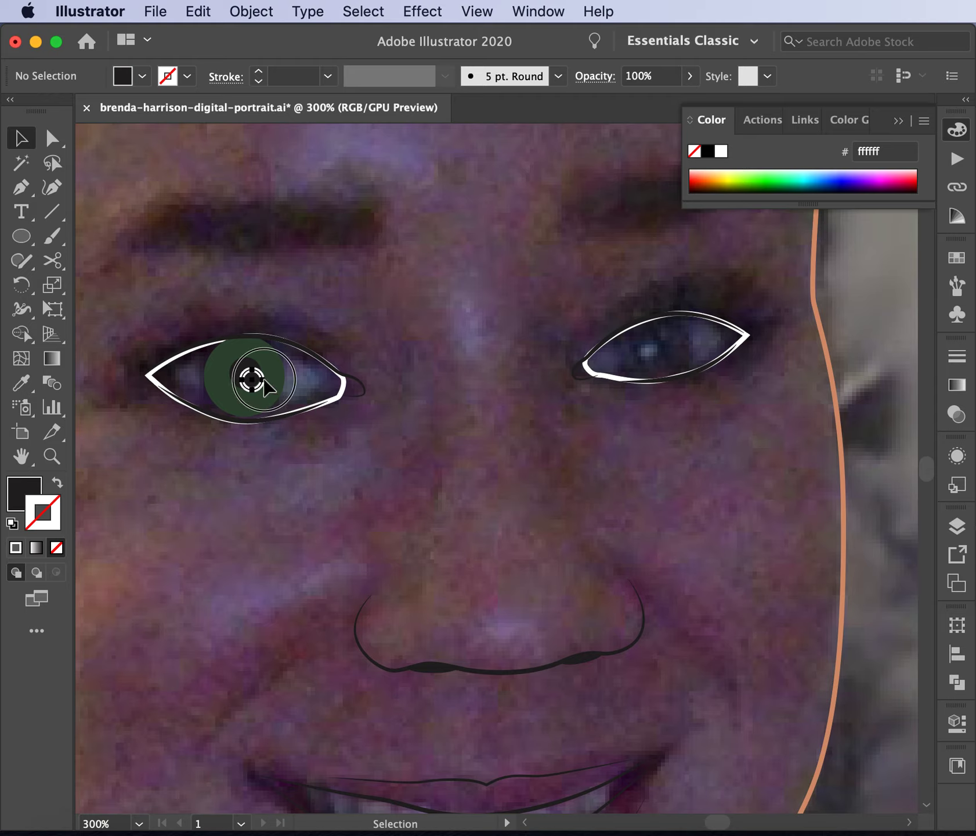
{"action": "left_click", "coordinate": [254, 391]}
{"action": "left_click", "coordinate": [58, 487]}
{"action": "left_click", "coordinate": [180, 611]}
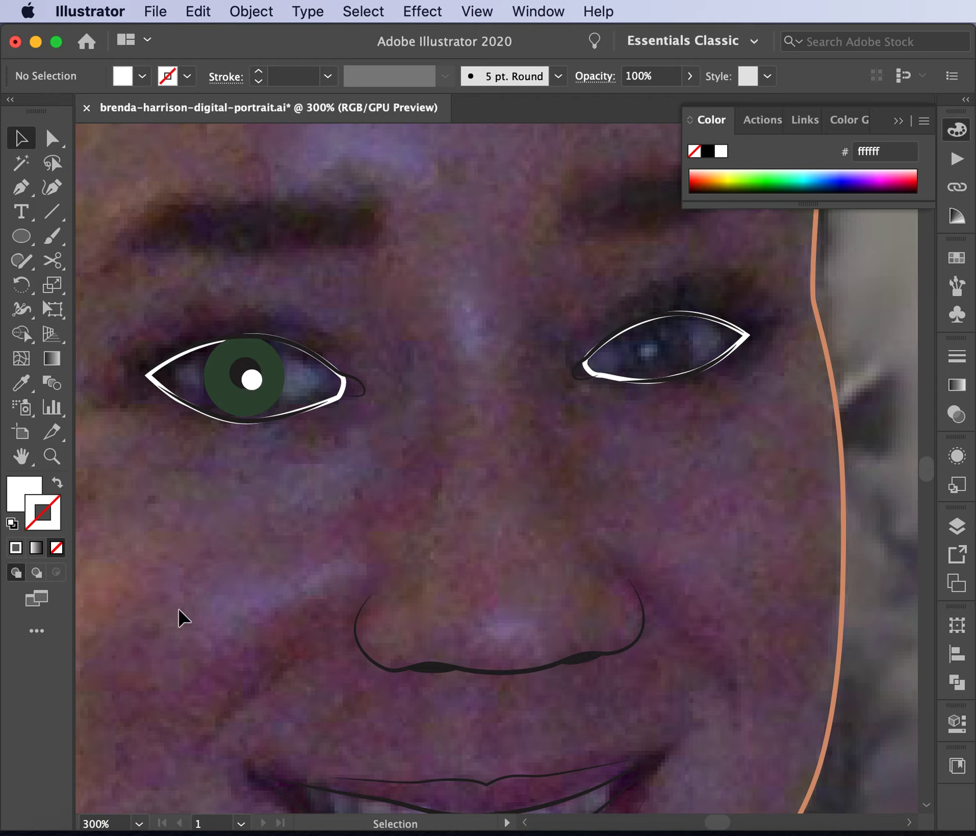
- Copy the left-hand iris, pupil and highlight circles and place the duplicate over the right-hand eye
{"action": "left_click", "coordinate": [250, 376]}
{"action": "left_click", "coordinate": [235, 354], "text": "shift"}
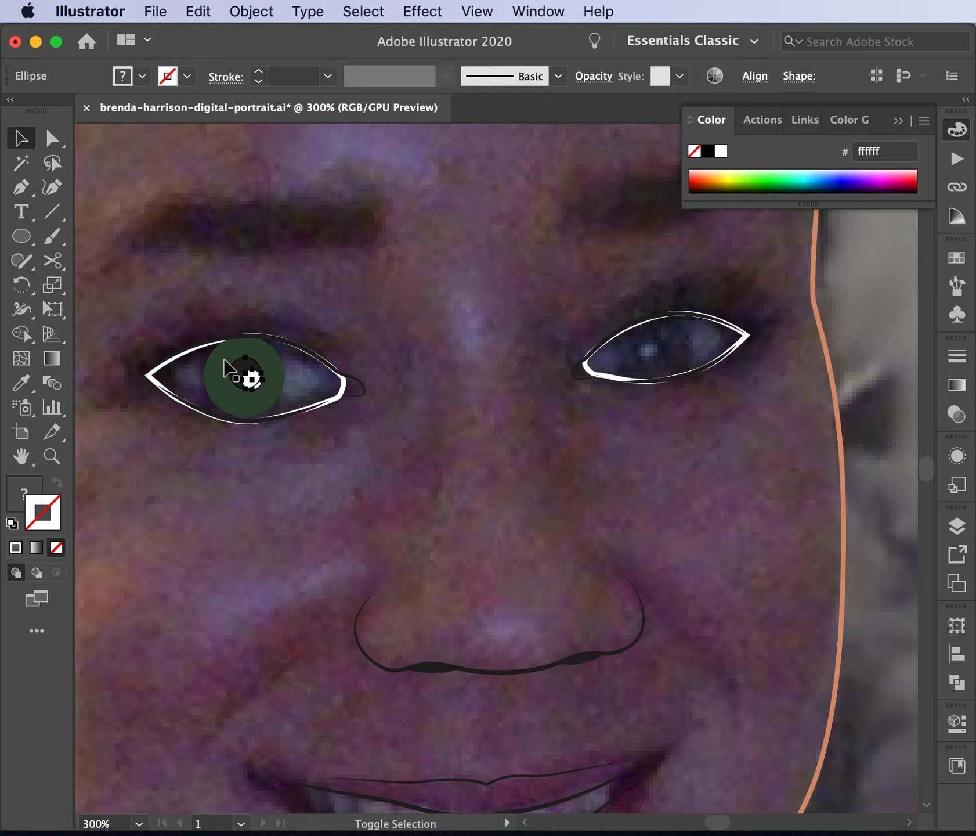
{"action": "key", "text": "super+c"}
{"action": "key", "text": "super+v"}
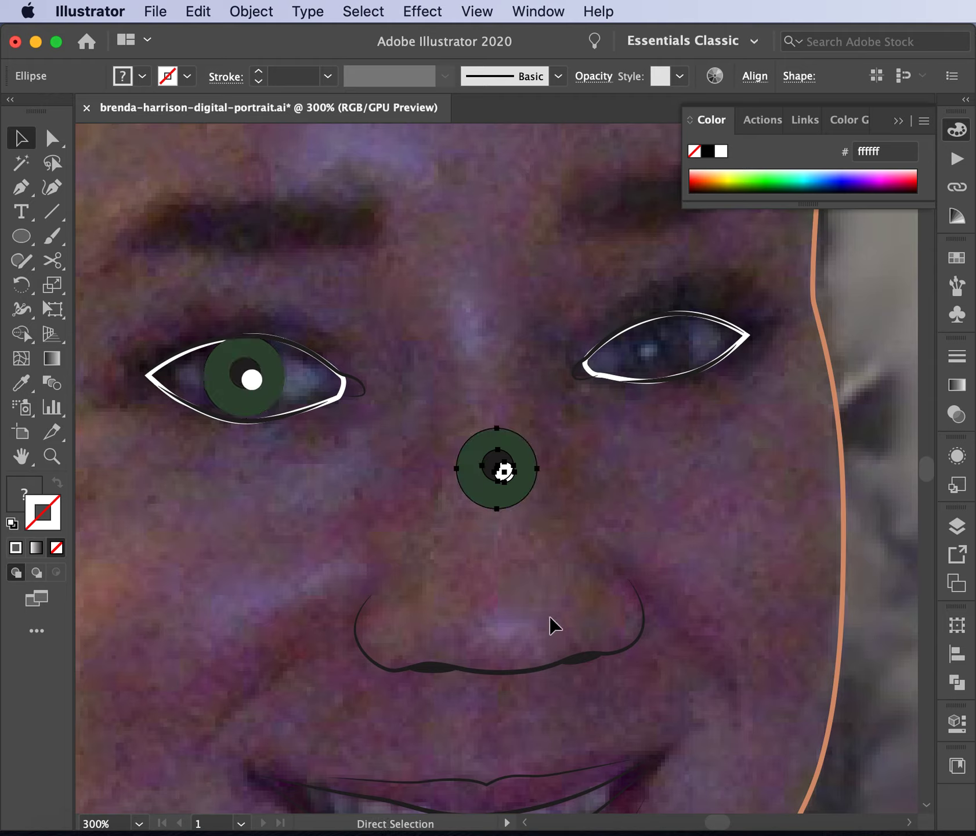
{"action": "left_click_drag", "start_coordinate": [475, 492], "coordinate": [632, 364]}
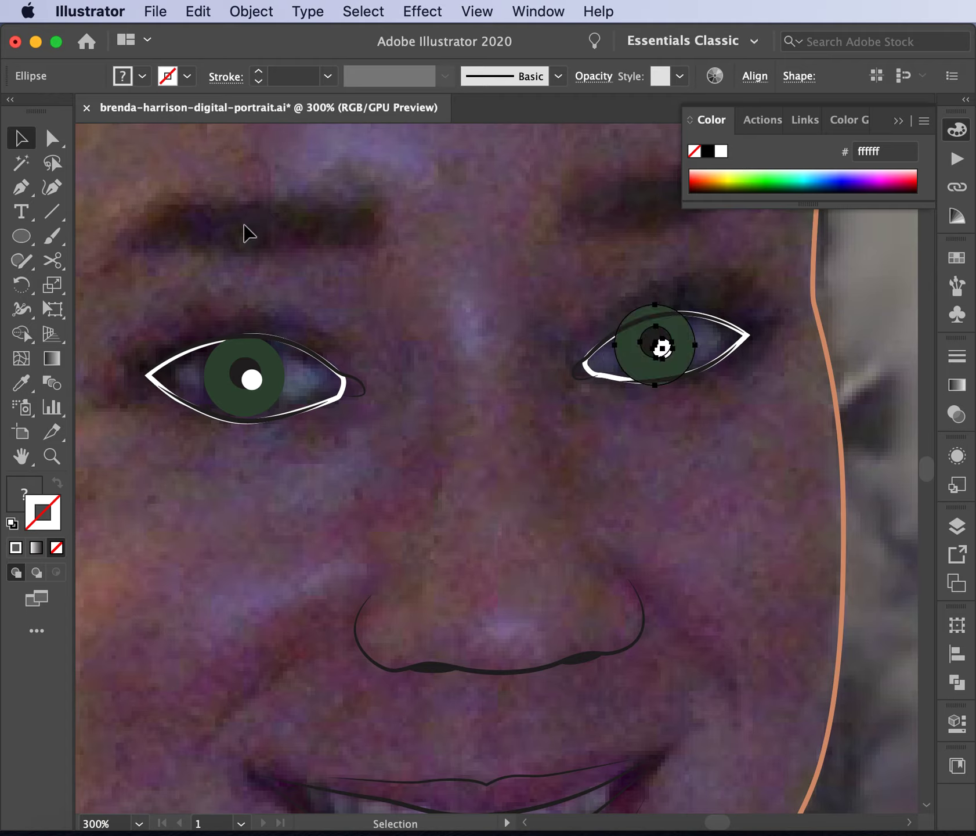
- Scale the copied iris, pupil and highlight down slightly with Free Transform and position them in the right-hand eye
{"action": "left_click", "coordinate": [53, 308]}
{"action": "left_click_drag", "start_coordinate": [694, 386], "coordinate": [692, 379]}
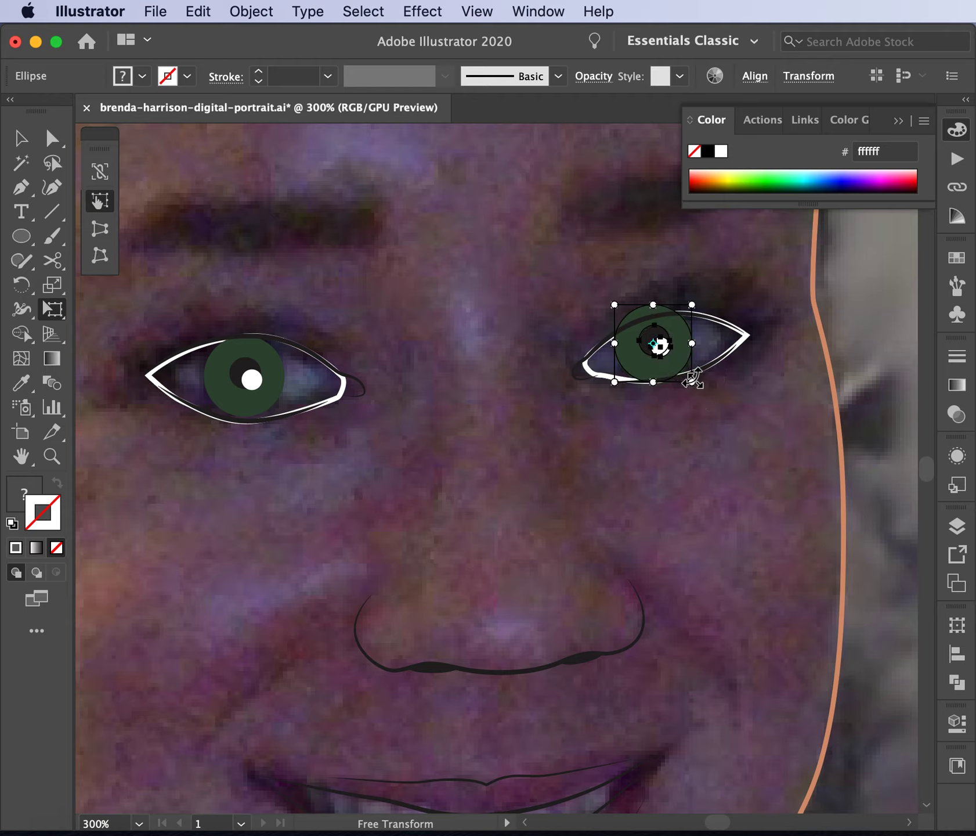
{"action": "left_click", "coordinate": [12, 137]}
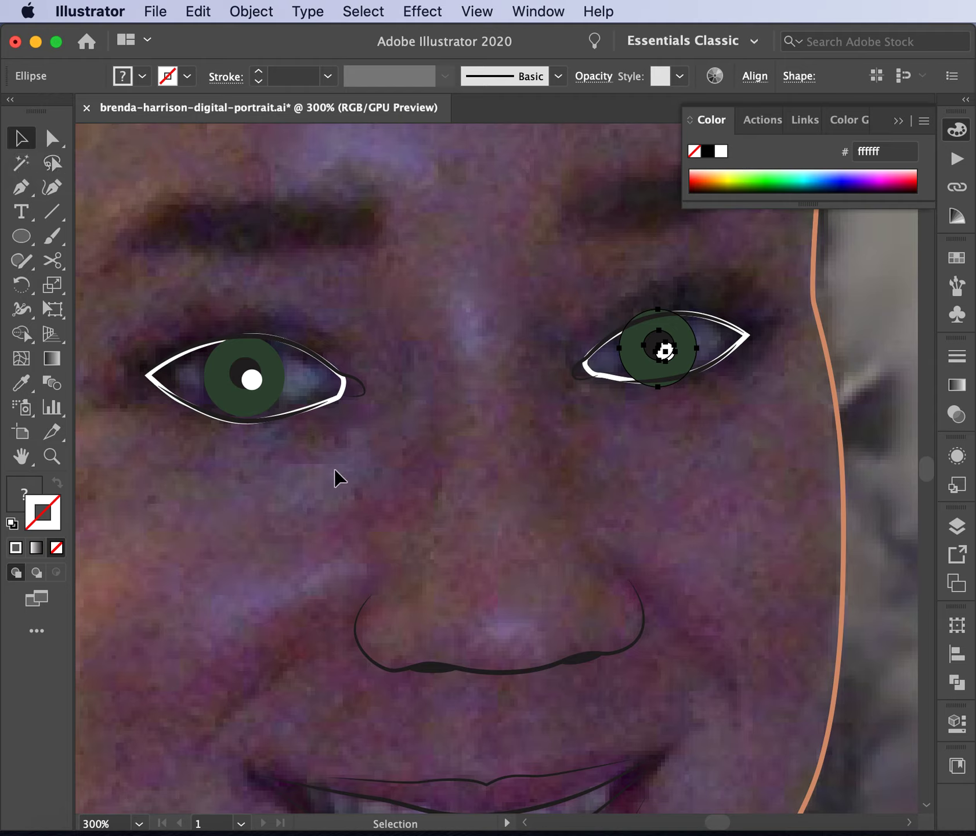
{"action": "left_click", "coordinate": [258, 577]}
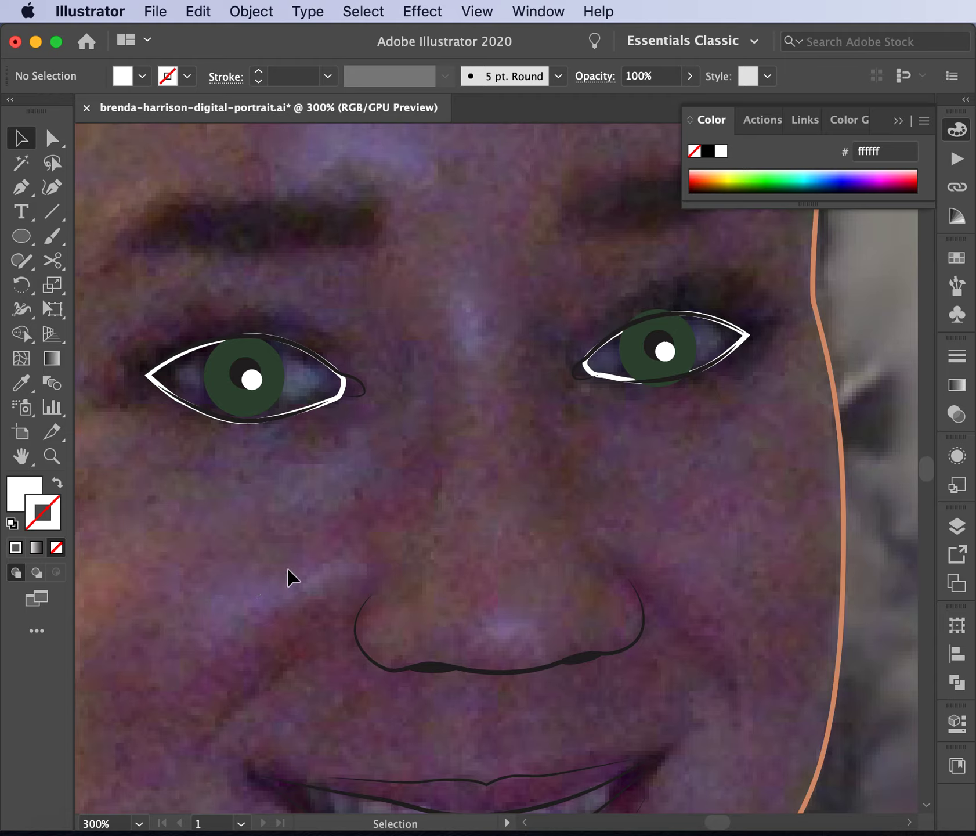
- Swap fill and stroke on both eye whites so they are solid white with no stroke
{"action": "left_click", "coordinate": [342, 401]}
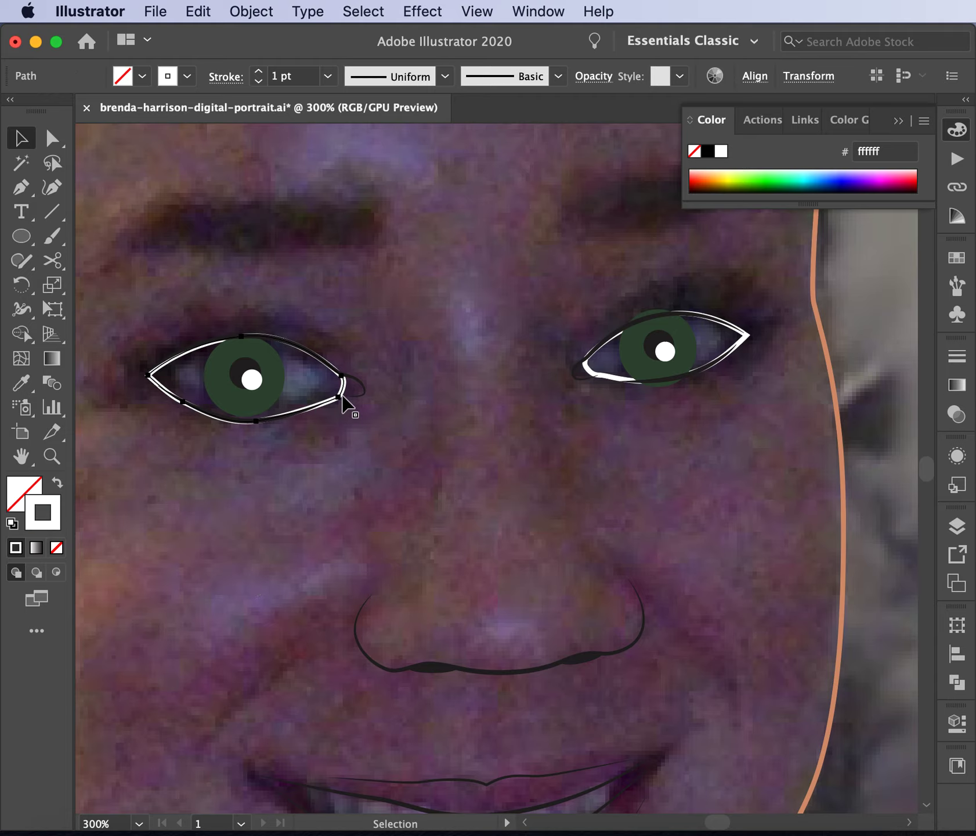
{"action": "left_click", "coordinate": [57, 481]}
{"action": "left_click", "coordinate": [592, 543]}
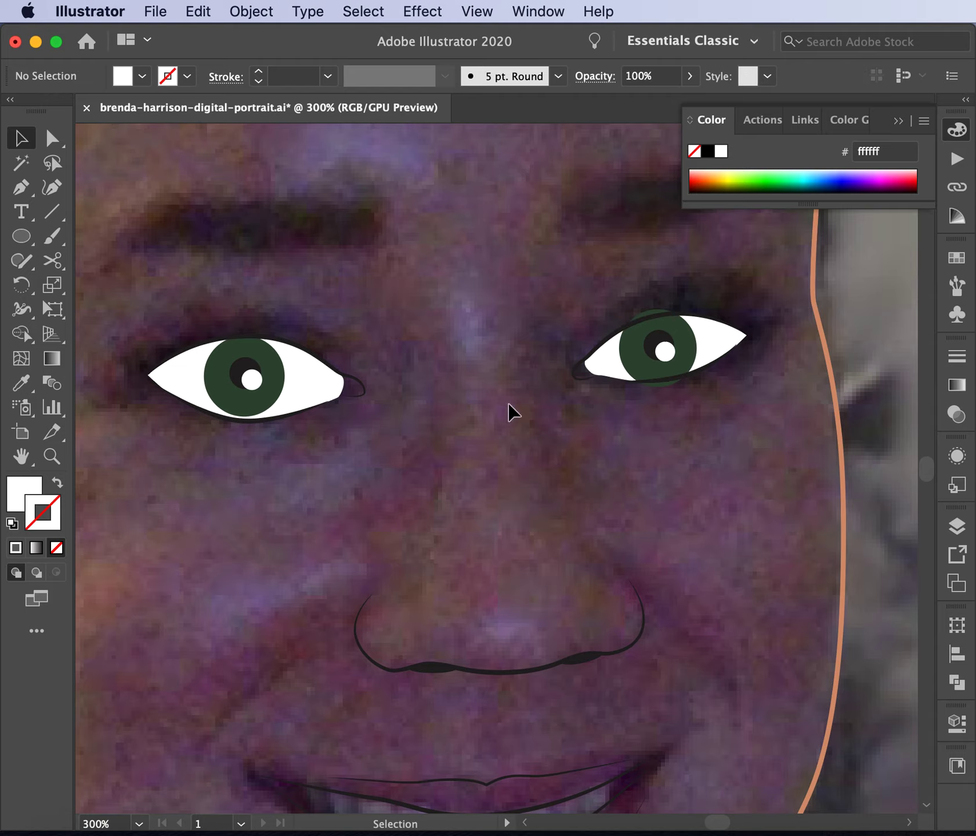
- Rename the right-hand eye white path in the color blocks layer as "white of left eye"
{"action": "left_click", "coordinate": [619, 374]}
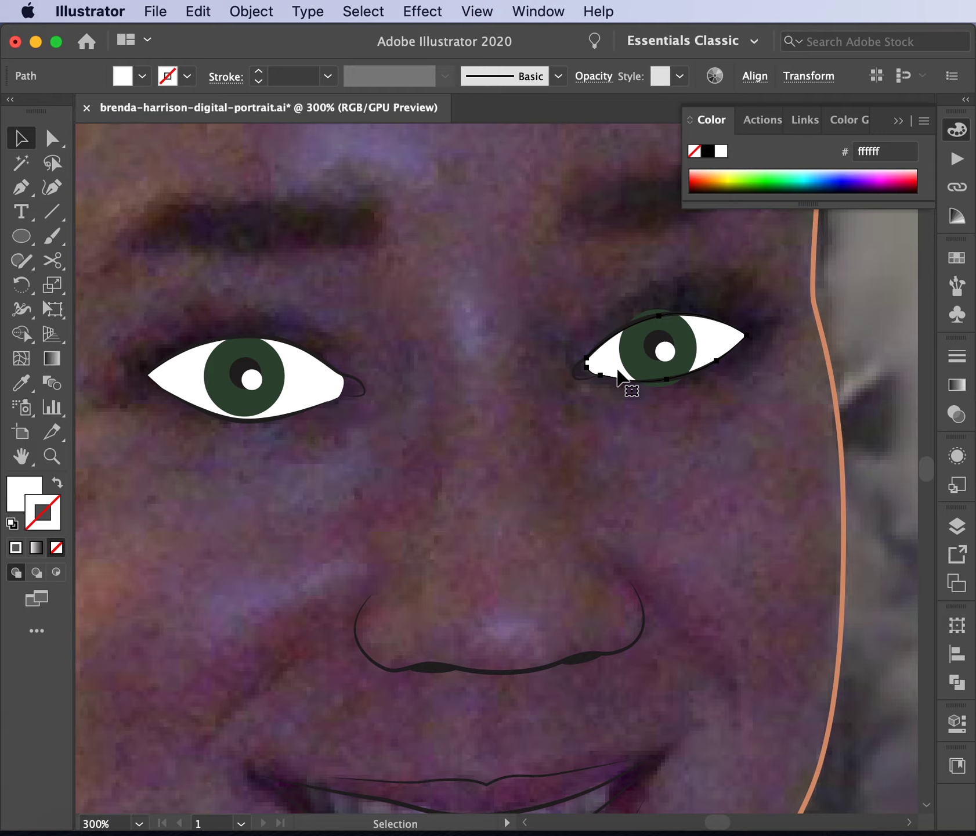
{"action": "scroll", "coordinate": [618, 374], "scroll_direction": "right", "scroll_amount": 3}
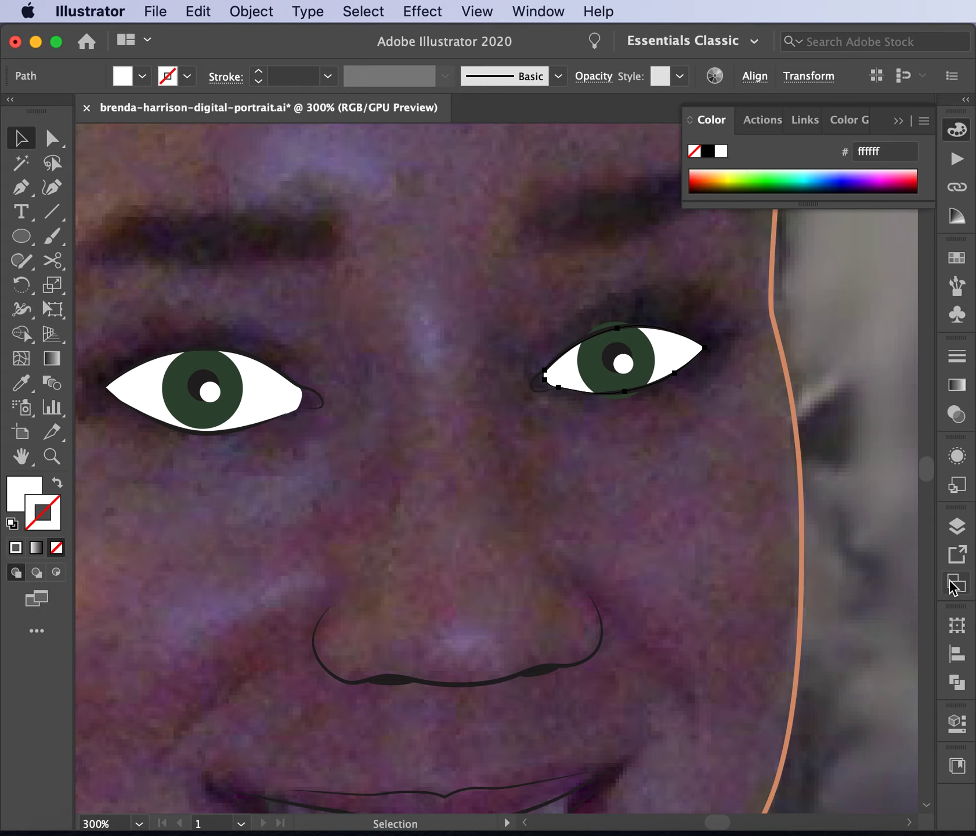
{"action": "left_click", "coordinate": [955, 527]}
{"action": "left_click", "coordinate": [754, 367]}
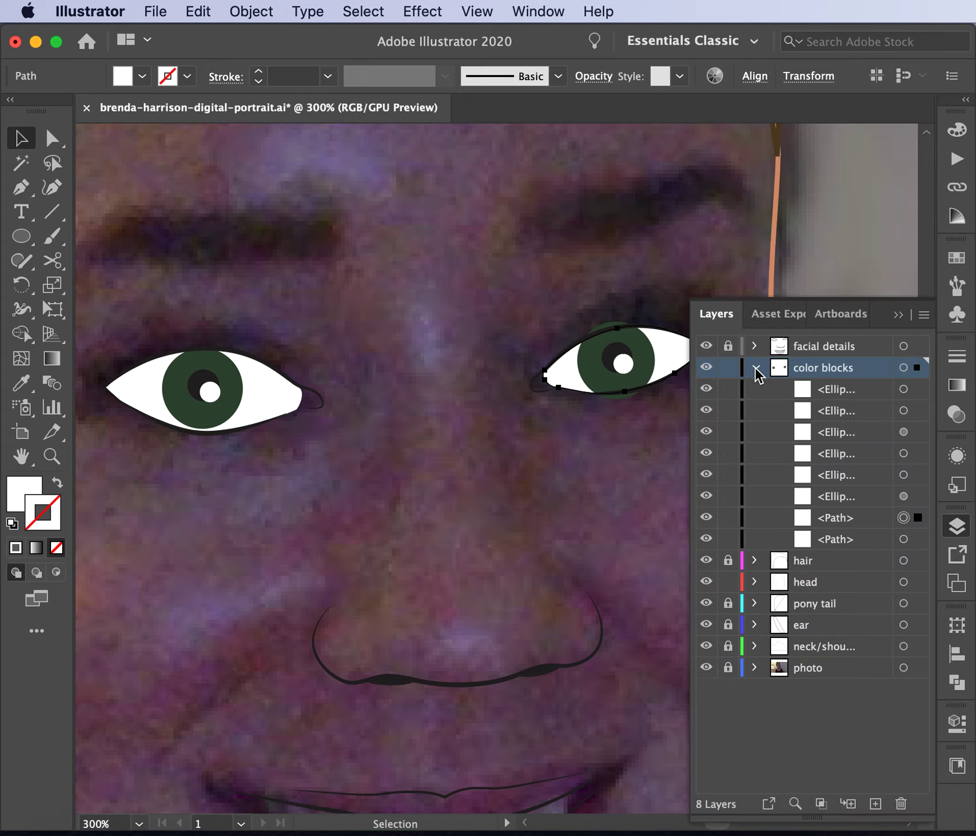
{"action": "scroll", "coordinate": [594, 528], "scroll_direction": "right", "scroll_amount": 3}
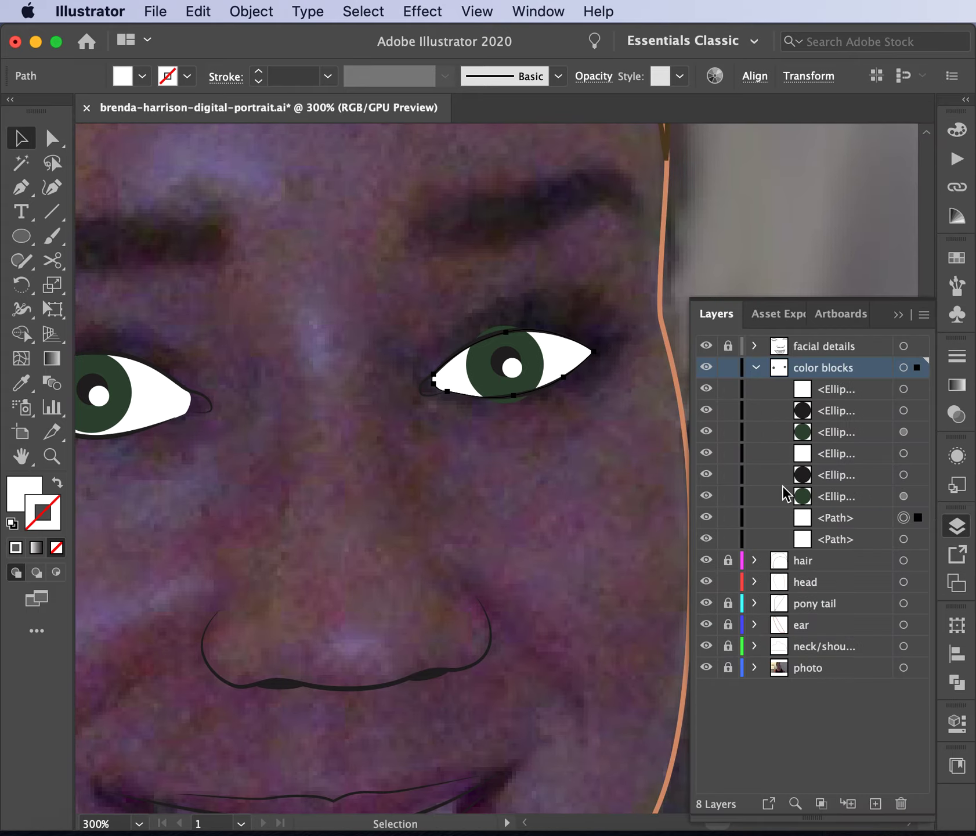
{"action": "double_click", "coordinate": [835, 517]}
{"action": "type", "text": "white of left eye"}
{"action": "key", "text": "Return"}
{"action": "key", "text": "super+shift+a"}
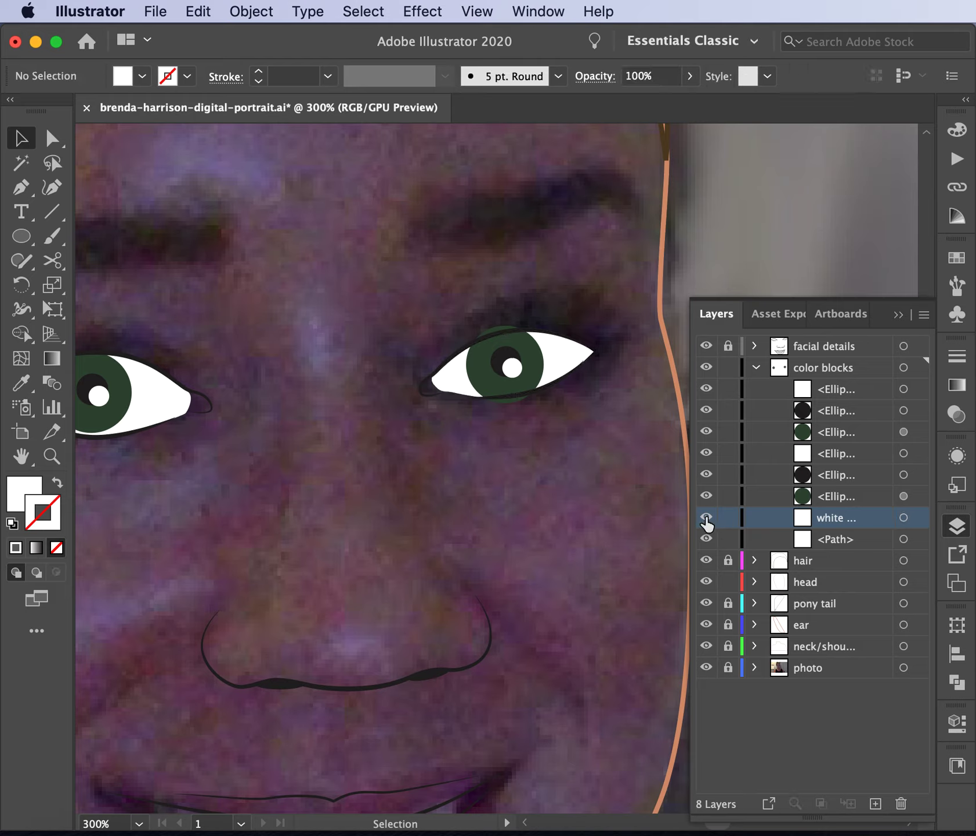
- Lock the original right-hand eye white and the head layer, and paste a copy of that eye white in front of the circles
{"action": "left_click", "coordinate": [562, 363]}
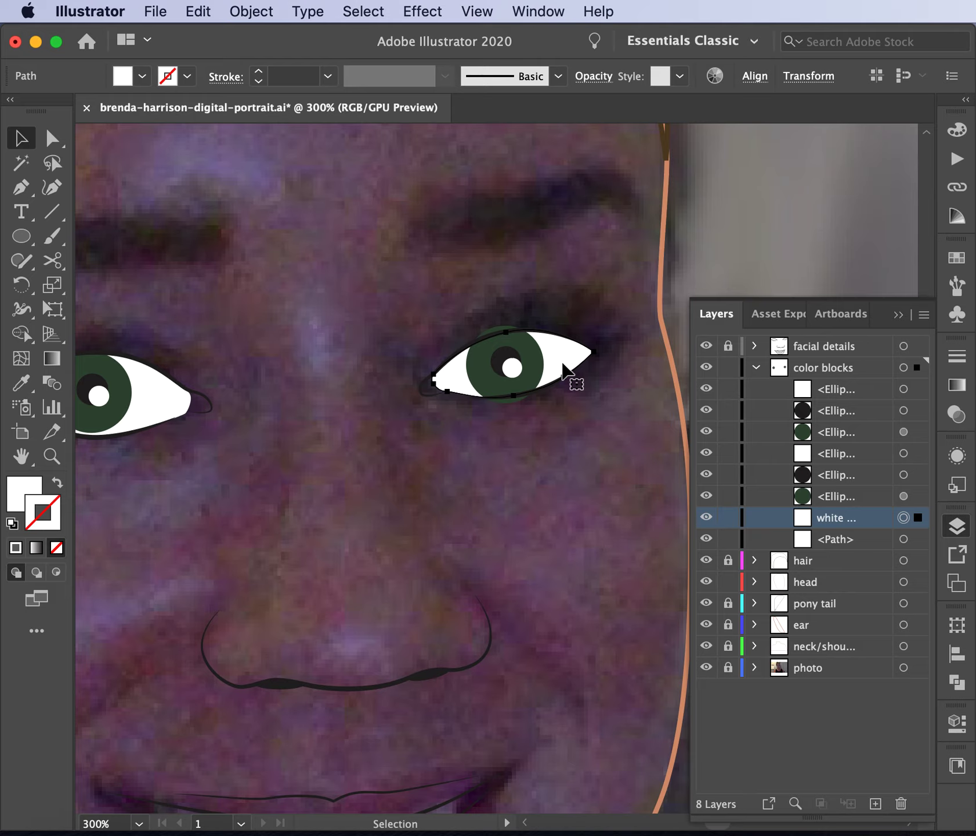
{"action": "left_click", "coordinate": [729, 519]}
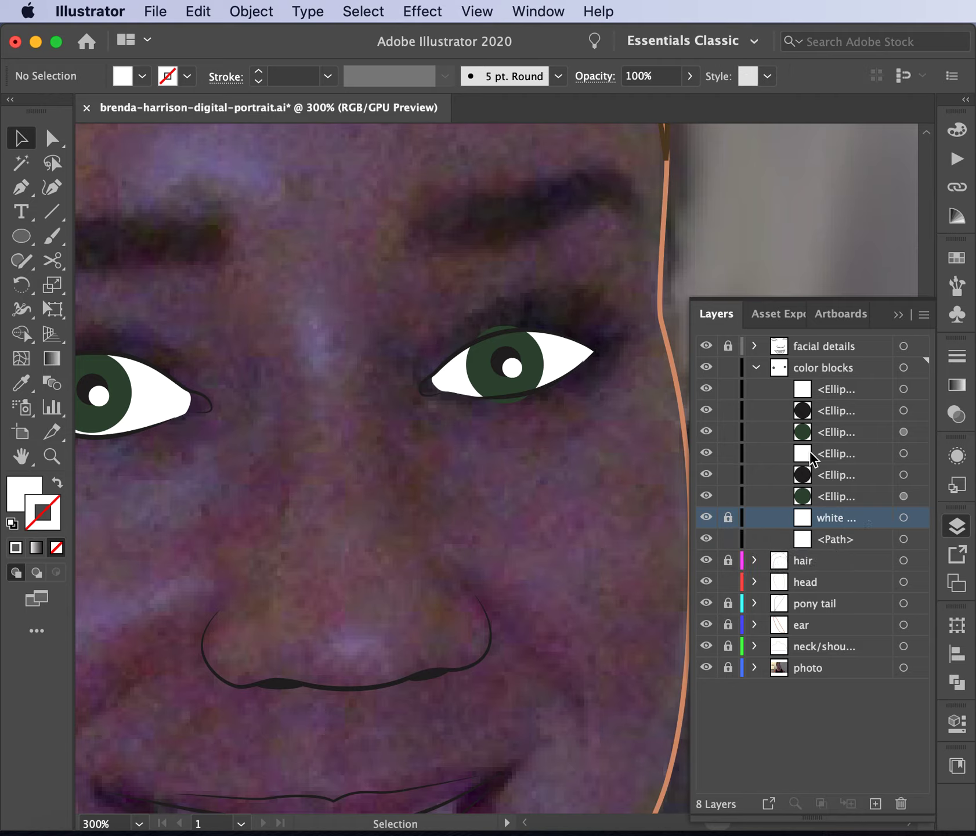
{"action": "left_click", "coordinate": [728, 582]}
{"action": "key", "text": "super+f"}
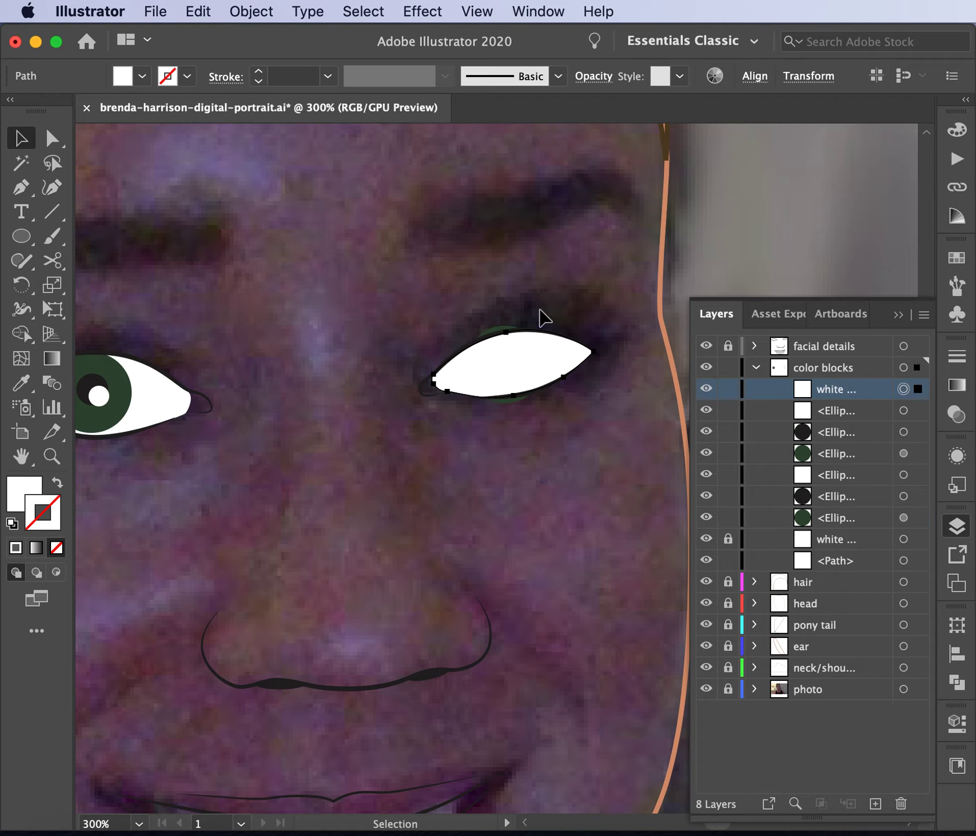
- Make a clipping mask from the copied eye white and the right-hand iris, pupil and highlight circles
{"action": "left_click", "coordinate": [464, 298]}
{"action": "left_click_drag", "start_coordinate": [462, 290], "coordinate": [560, 451]}
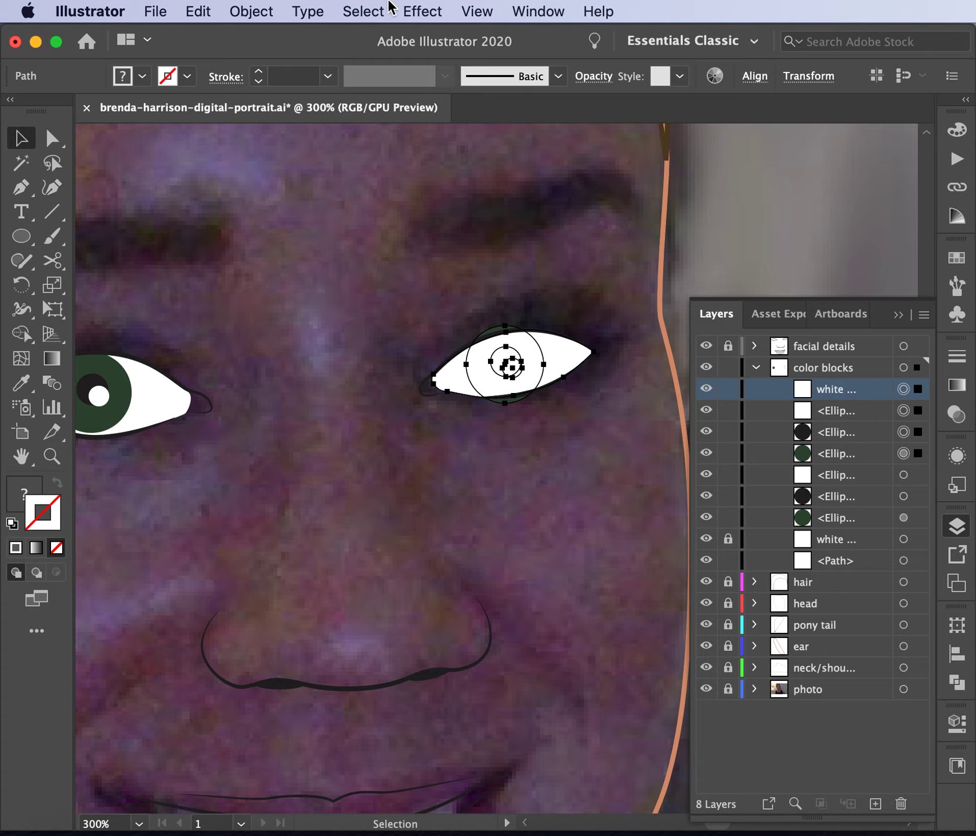
{"action": "left_click", "coordinate": [247, 13]}
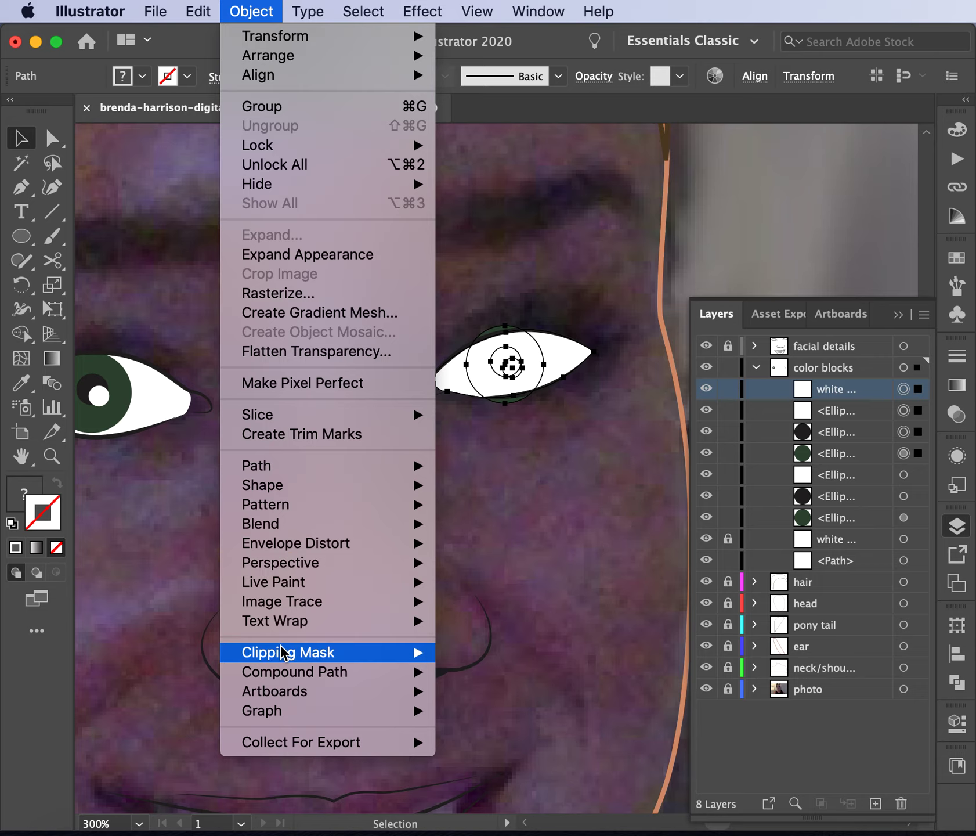
{"action": "mouse_move", "coordinate": [375, 651]}
{"action": "left_click", "coordinate": [457, 654]}
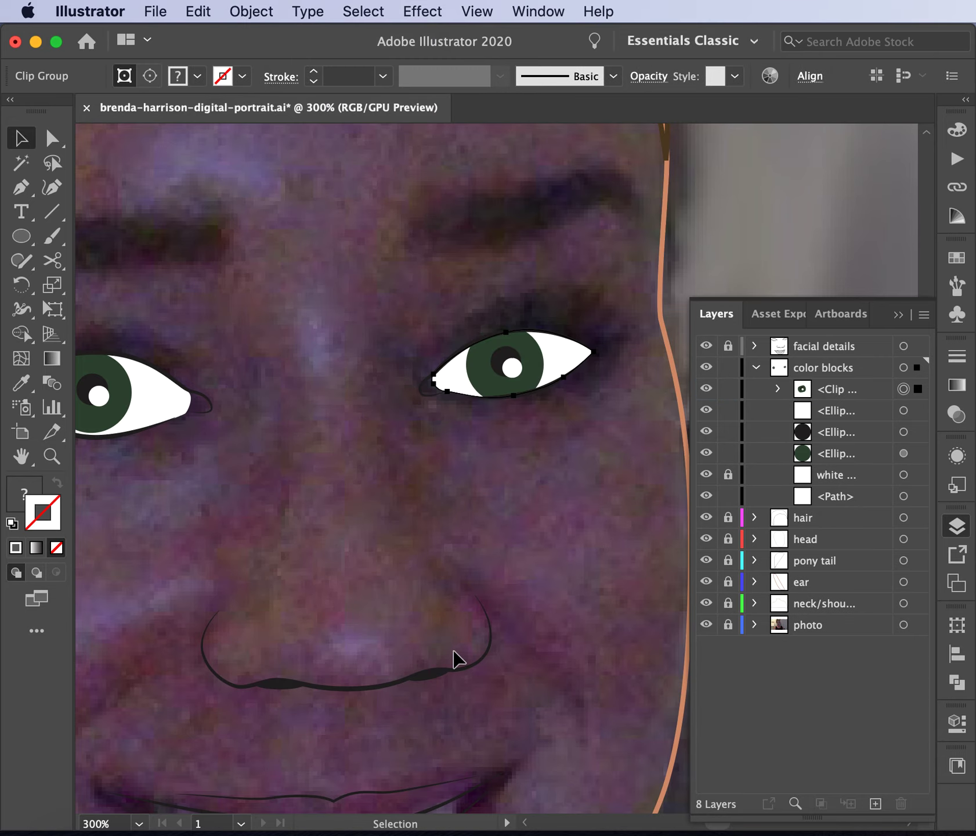
{"action": "left_click", "coordinate": [527, 517]}
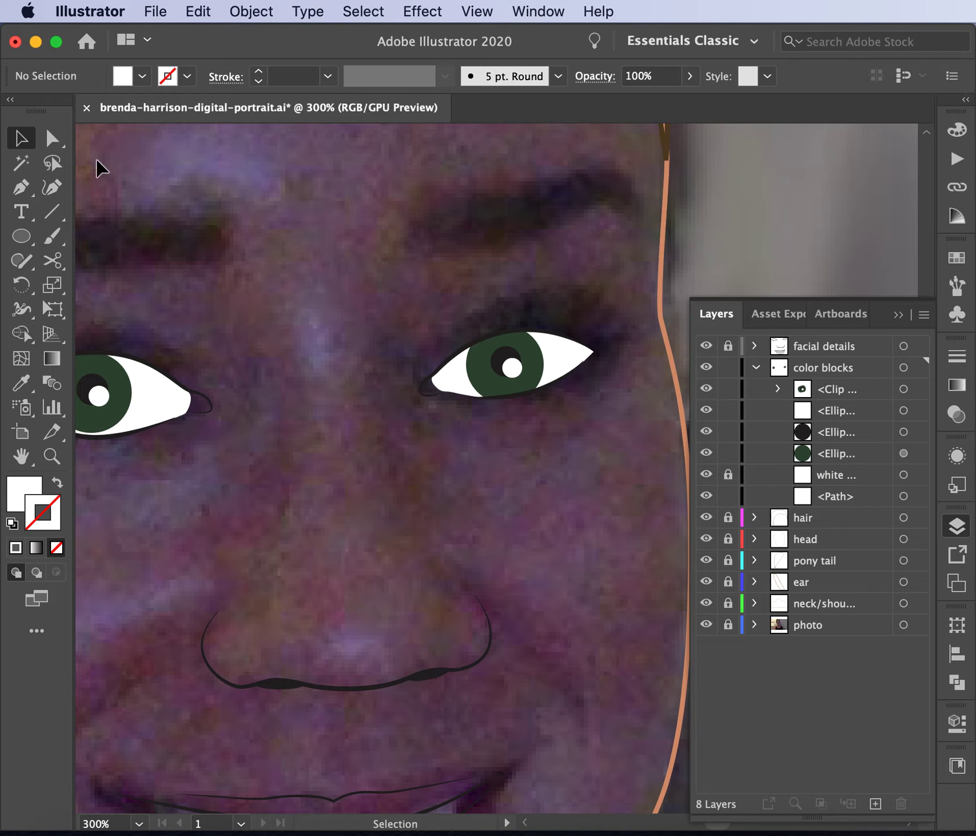
- Inspect the circles inside the right-hand eye's clip group in isolation mode, and return to the full artwork
{"action": "double_click", "coordinate": [510, 364]}
{"action": "double_click", "coordinate": [508, 365]}
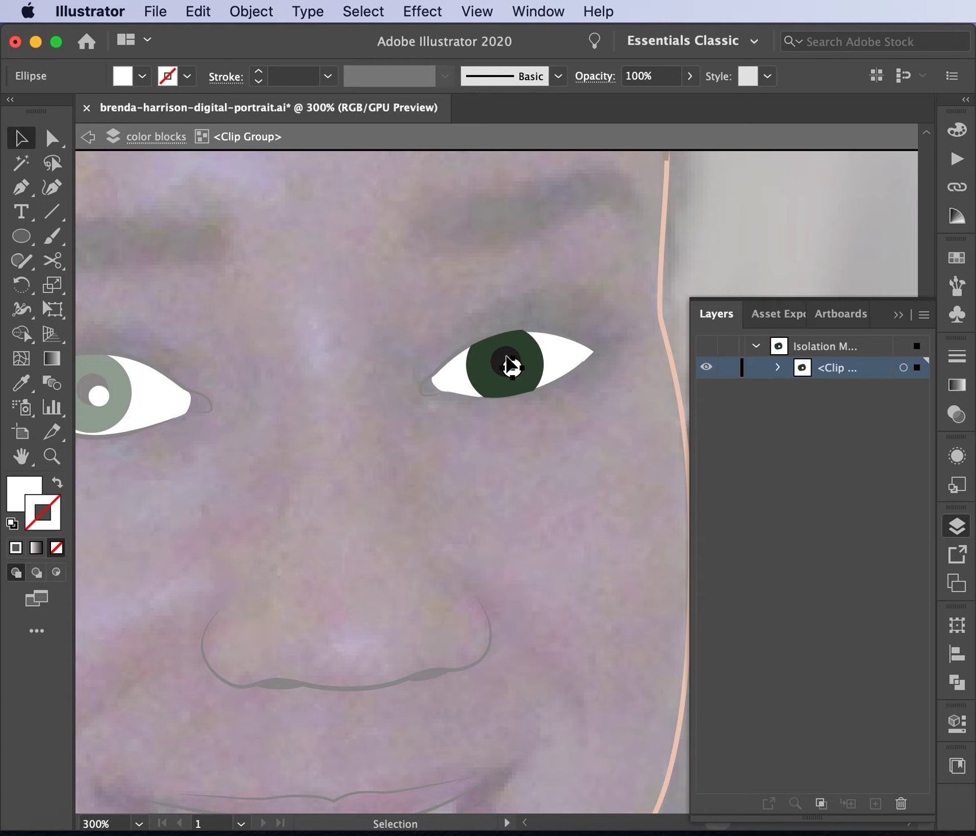
{"action": "key", "text": "Escape"}
{"action": "left_click", "coordinate": [487, 372]}
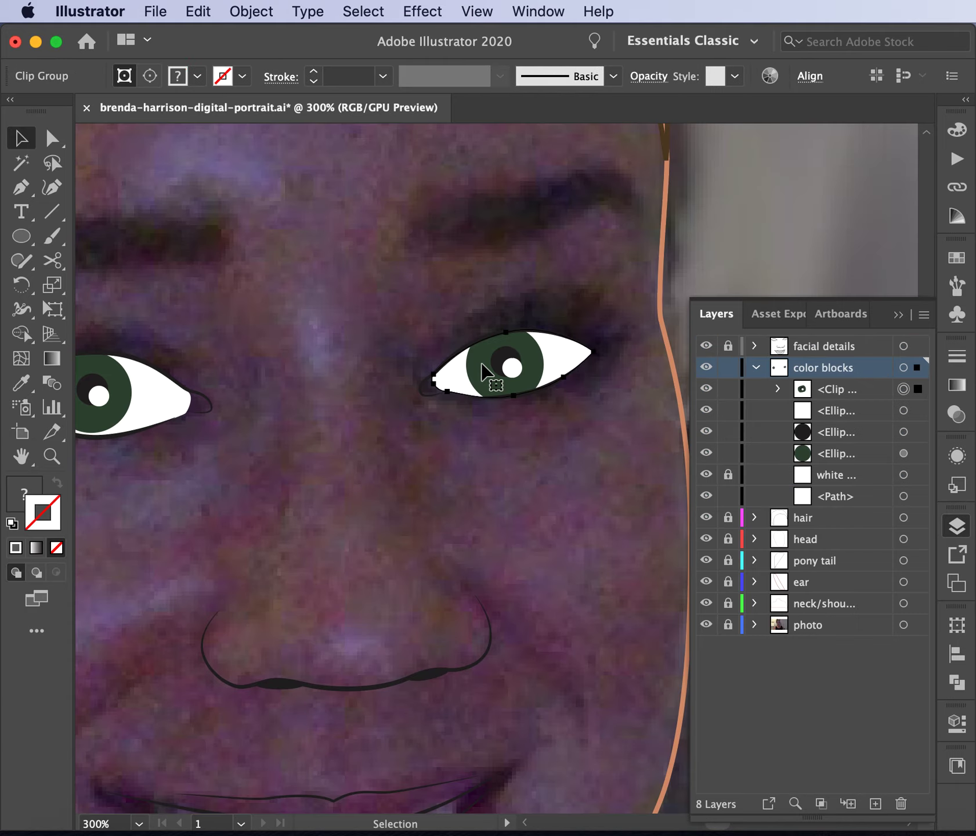
{"action": "double_click", "coordinate": [487, 372]}
{"action": "left_click", "coordinate": [487, 374]}
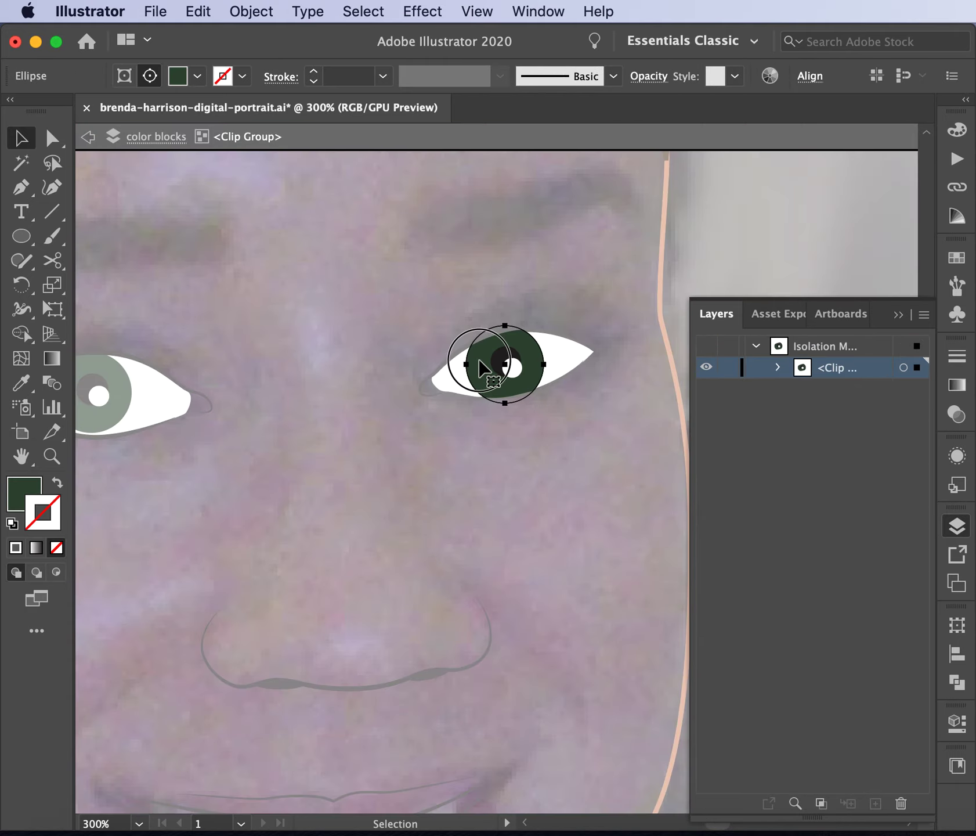
{"action": "double_click", "coordinate": [508, 364]}
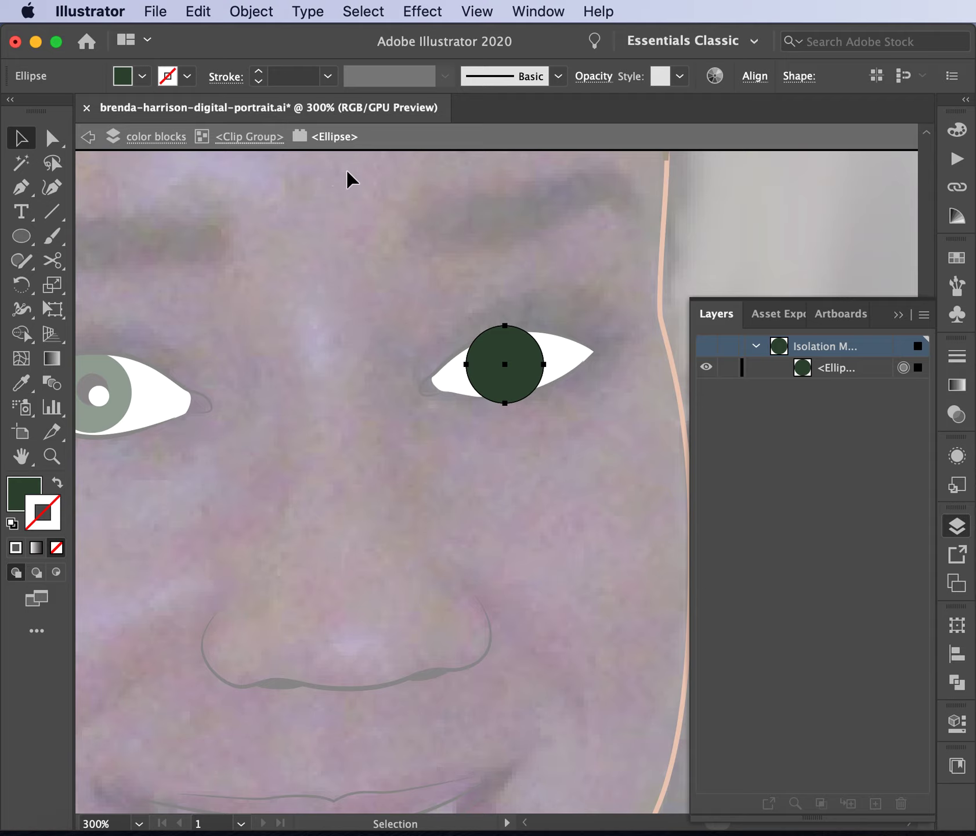
{"action": "left_click", "coordinate": [86, 142]}
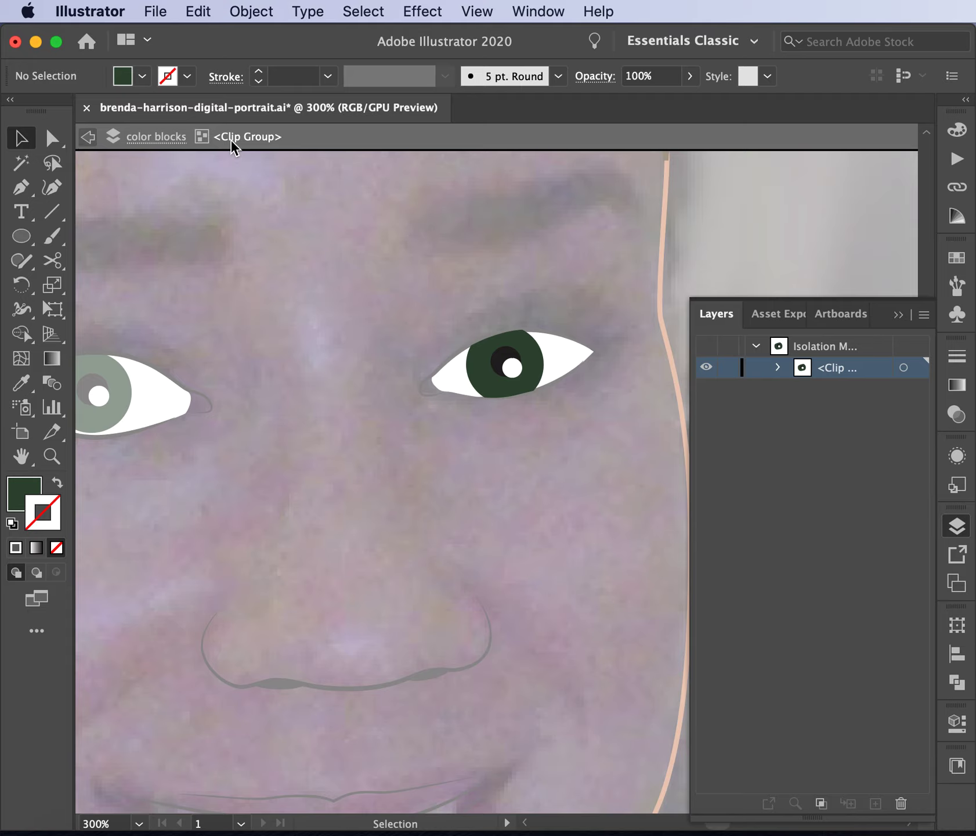
{"action": "left_click", "coordinate": [86, 138]}
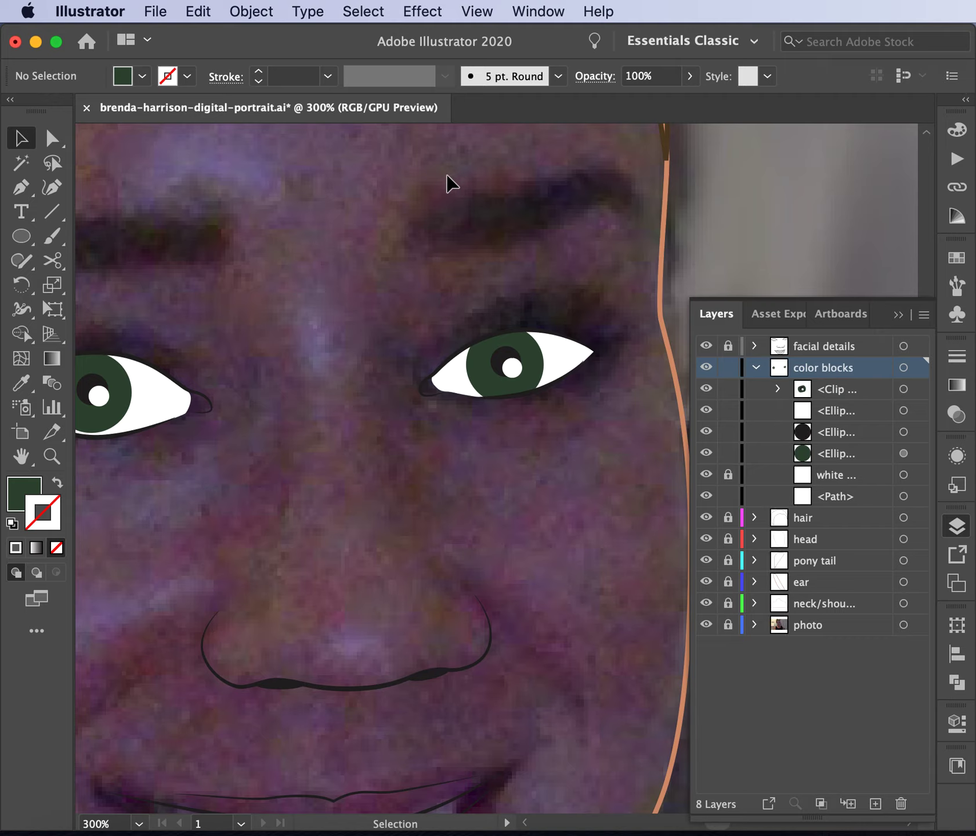
- Rename the left-hand eye white path in the color blocks layer as "white 2" and lock it
{"action": "scroll", "coordinate": [306, 384], "scroll_direction": "left", "scroll_amount": 5}
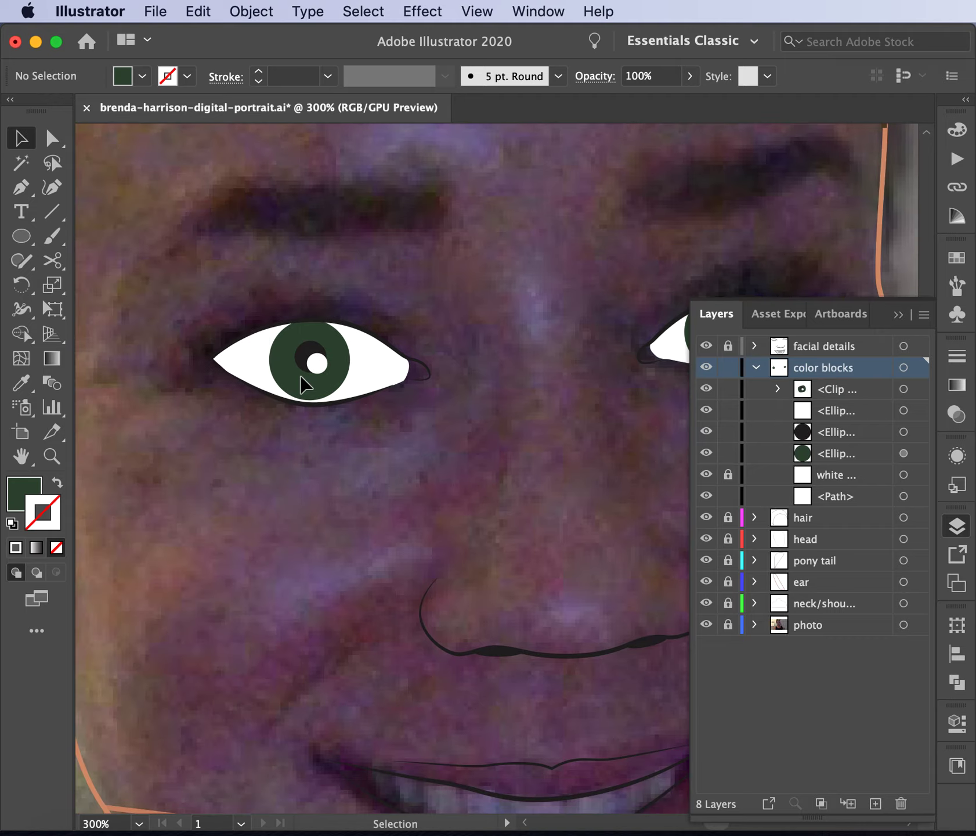
{"action": "scroll", "coordinate": [305, 384], "scroll_direction": "right", "scroll_amount": 2}
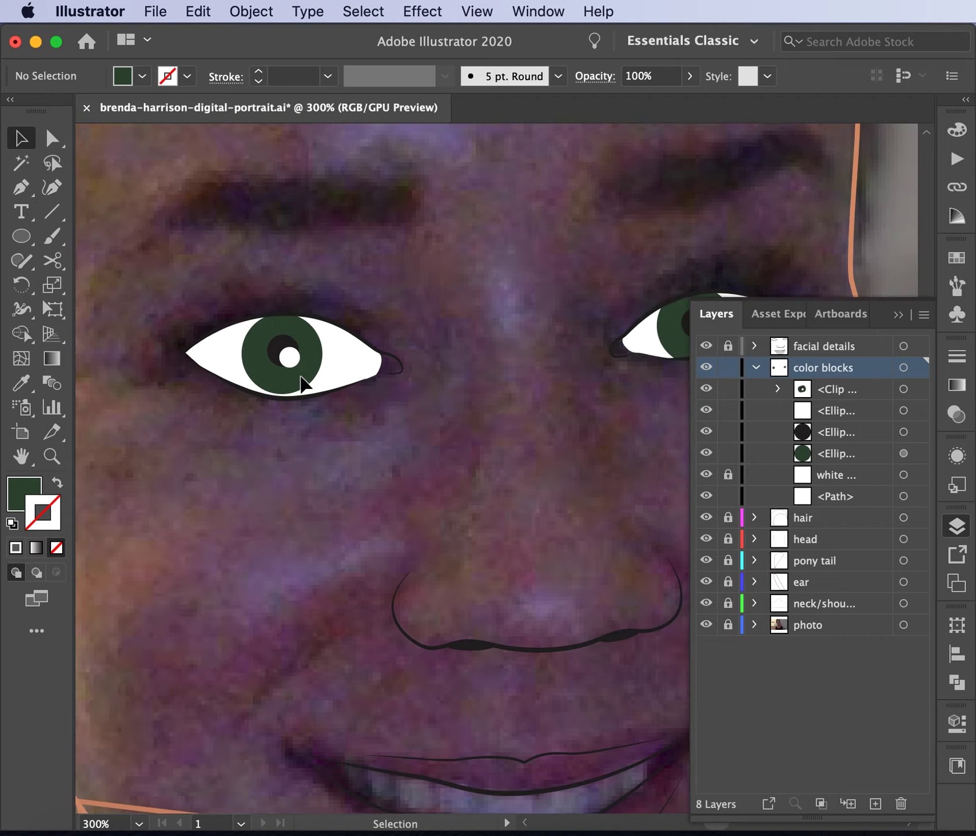
{"action": "left_click", "coordinate": [238, 348]}
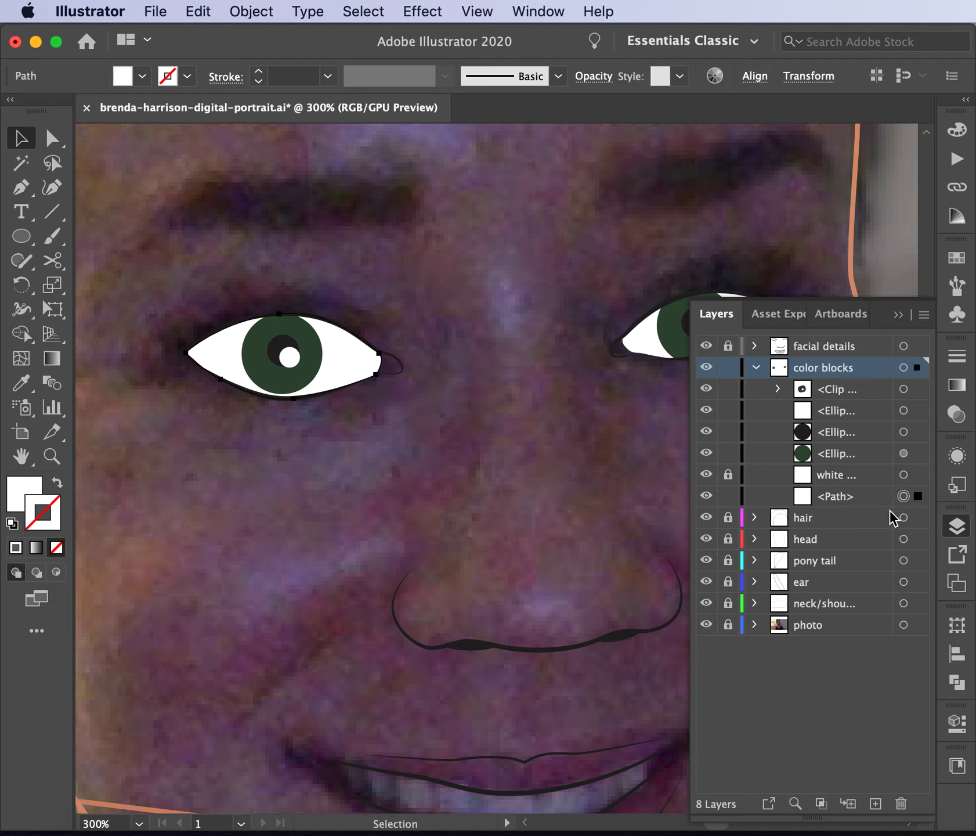
{"action": "double_click", "coordinate": [835, 497]}
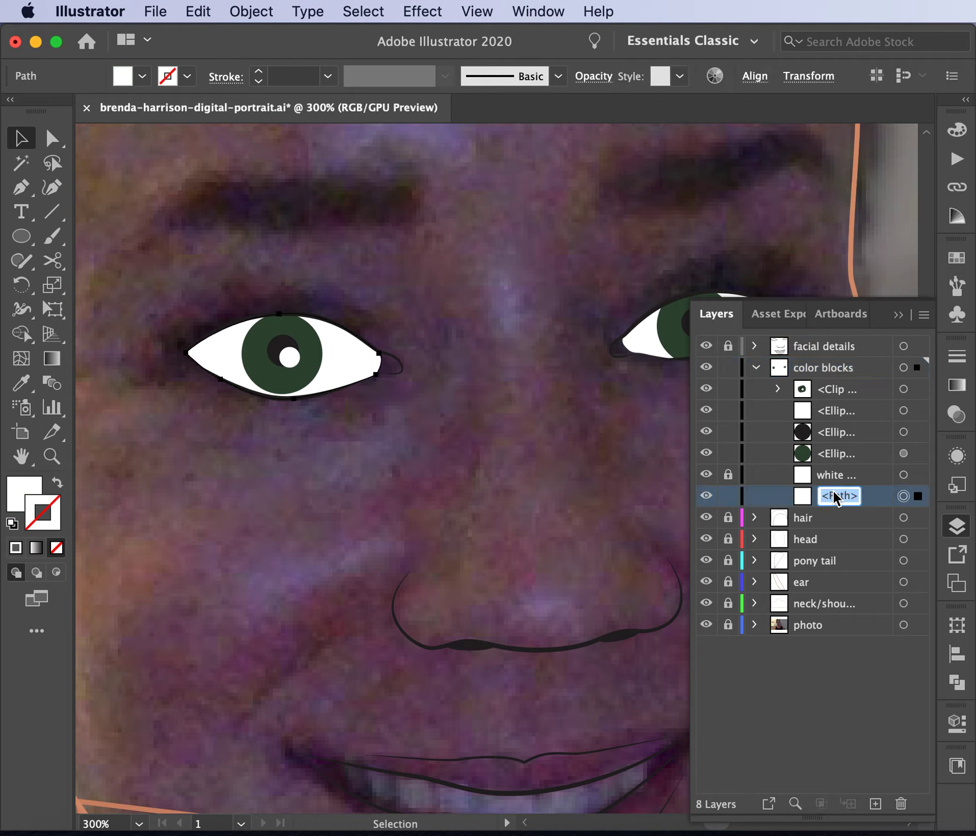
{"action": "type", "text": "white 2"}
{"action": "key", "text": "Return"}
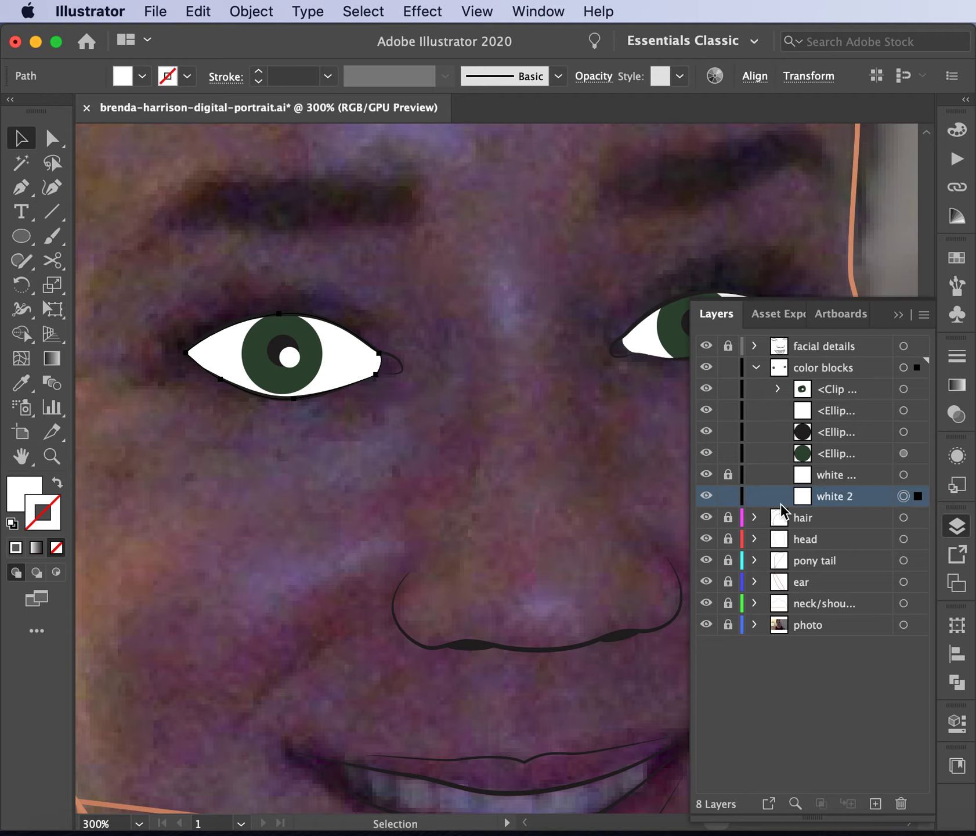
{"action": "key", "text": "a"}
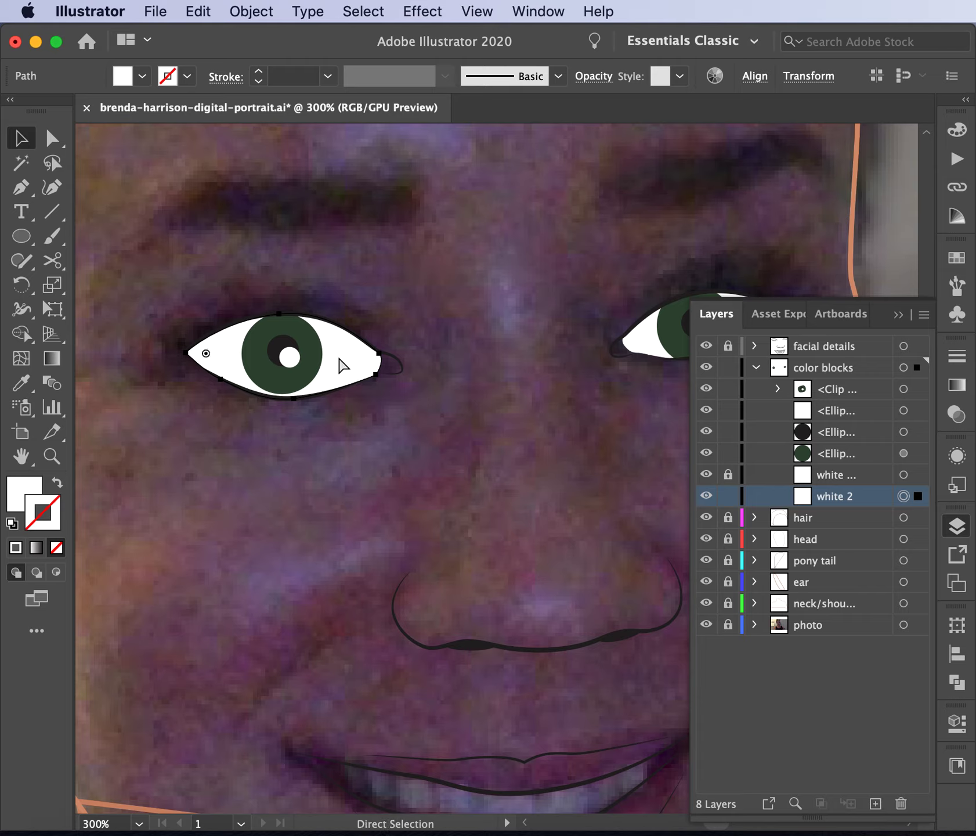
{"action": "key", "text": "v"}
{"action": "left_click", "coordinate": [728, 496]}
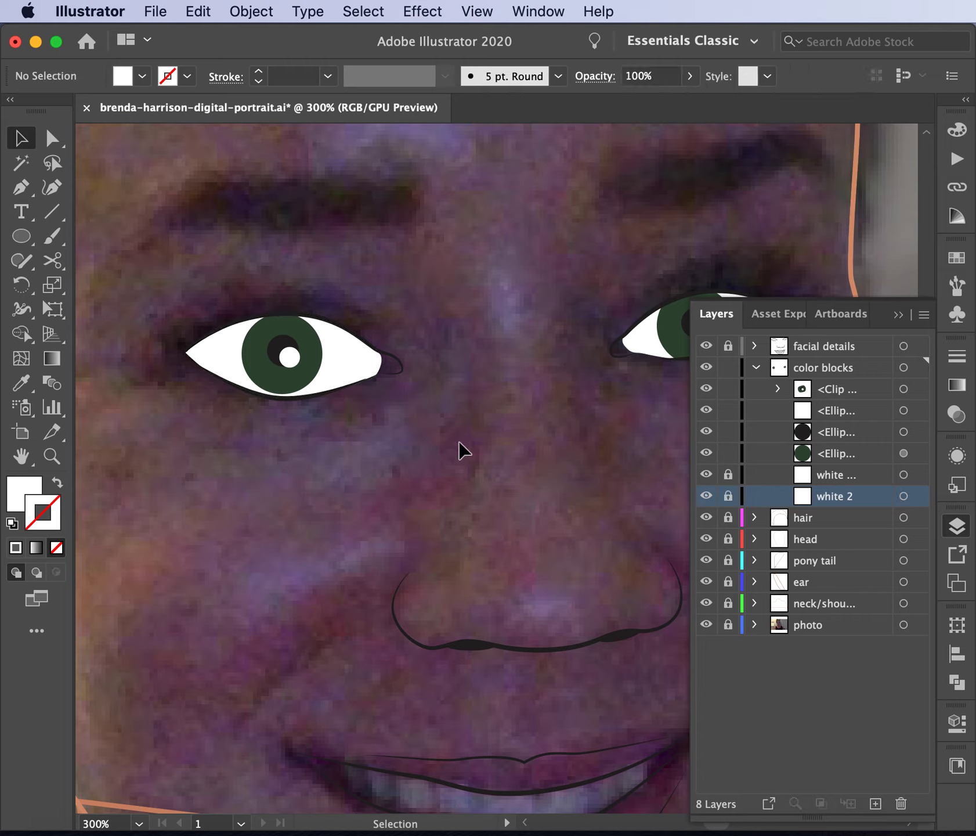
- Paste a copy of the left-hand eye white in front and use it to clip that eye's iris, pupil and highlight circles
{"action": "key", "text": "super"}
{"action": "key", "text": "super+f"}
{"action": "left_click", "coordinate": [229, 244]}
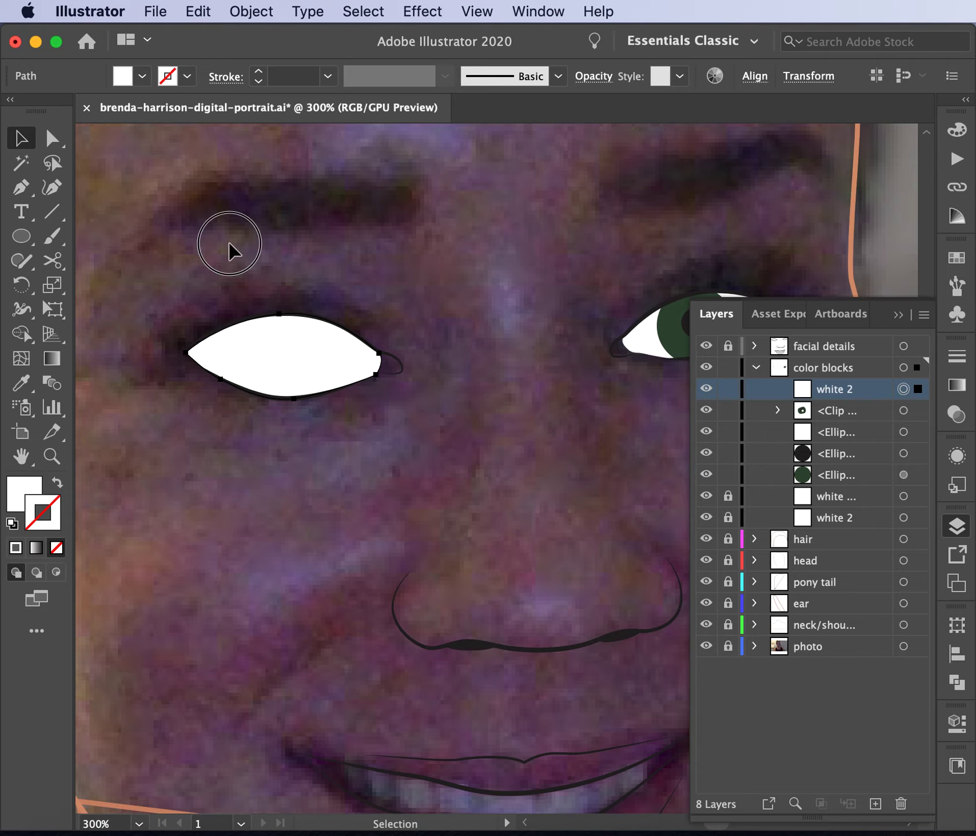
{"action": "left_click_drag", "start_coordinate": [240, 264], "coordinate": [367, 446]}
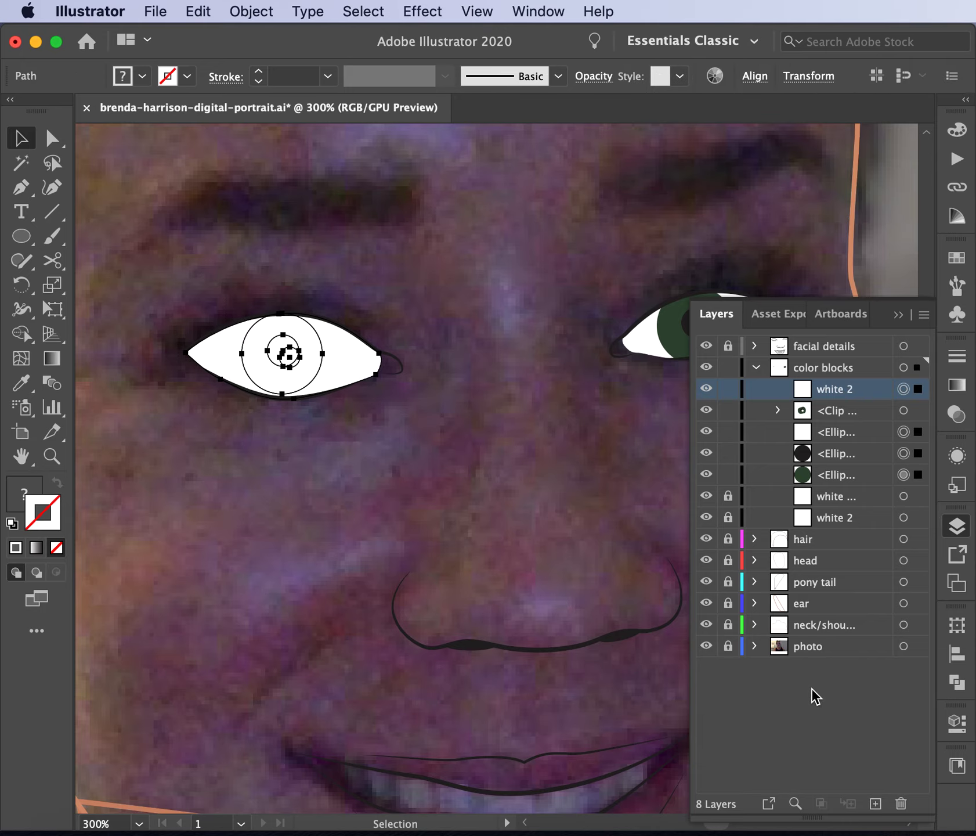
{"action": "key", "text": "a"}
{"action": "key", "text": "super+7"}
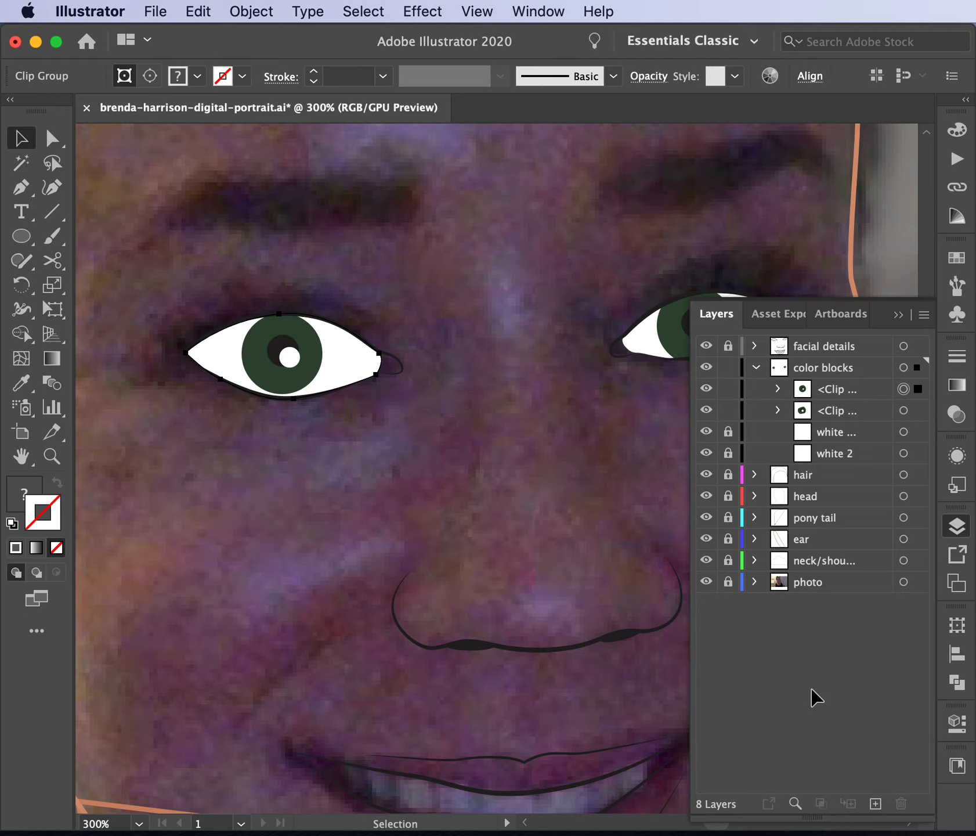
{"action": "left_click", "coordinate": [487, 541]}
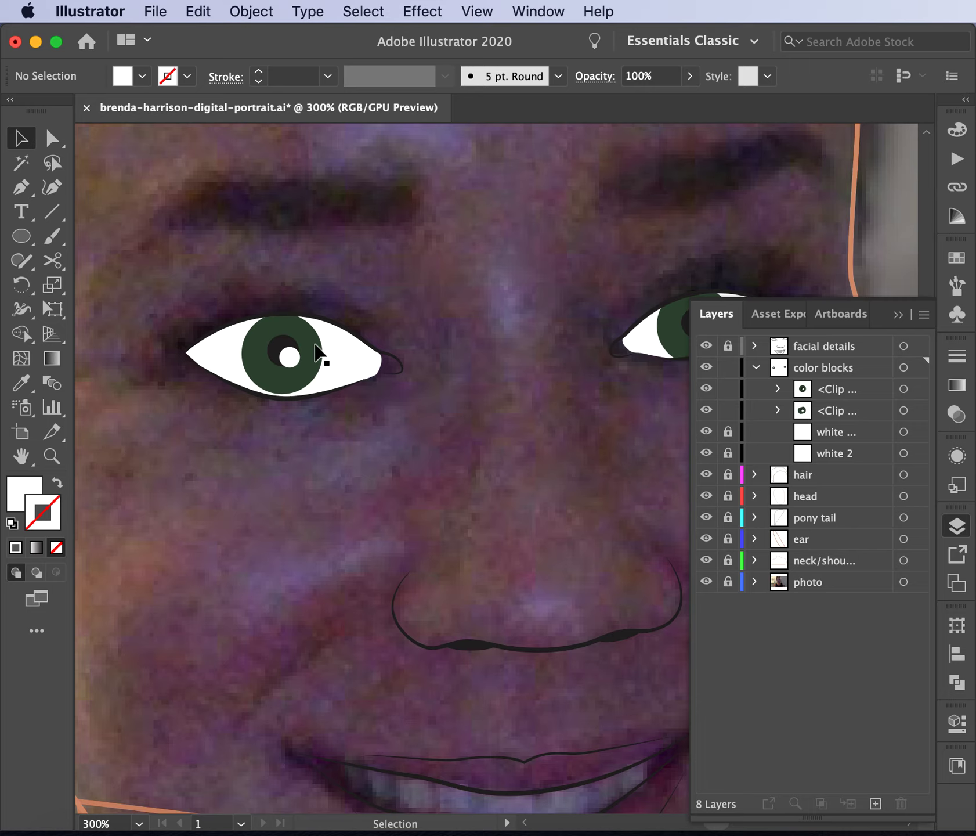
- Examine both clipped eyes at several magnifications, checking how the left-hand eye's clip group fits its lid outlines
{"action": "key", "text": "super+minus"}
{"action": "key", "text": "super+minus"}
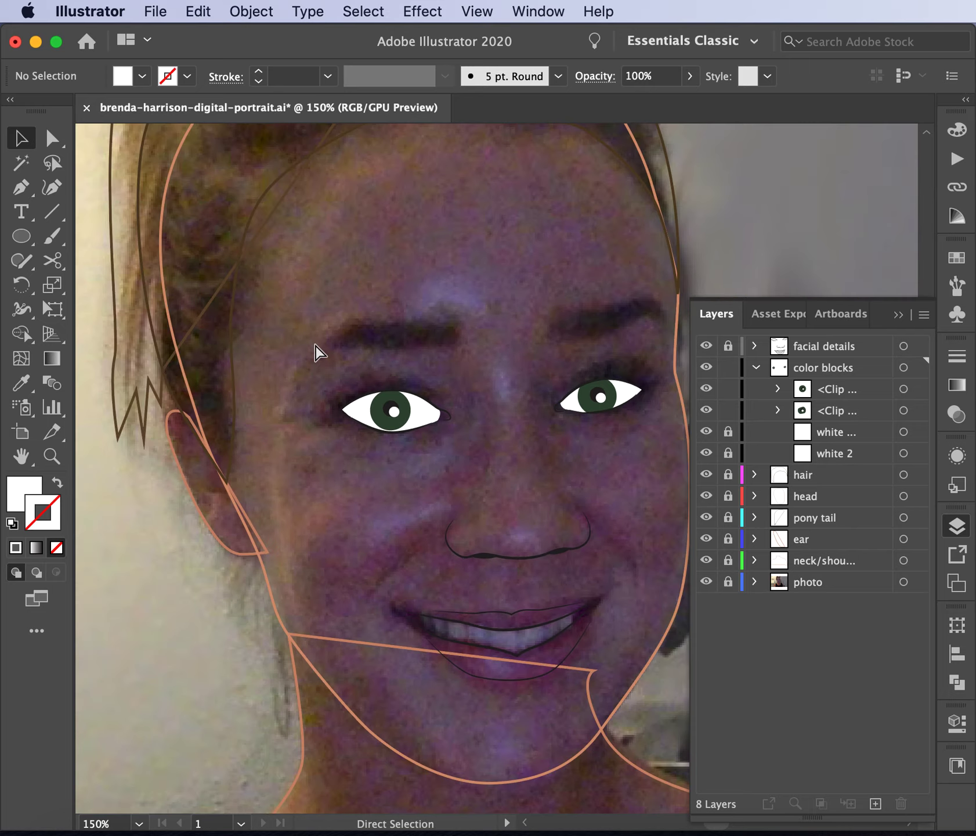
{"action": "key", "text": "super+minus"}
{"action": "key", "text": "super+plus"}
{"action": "key", "text": "super+plus"}
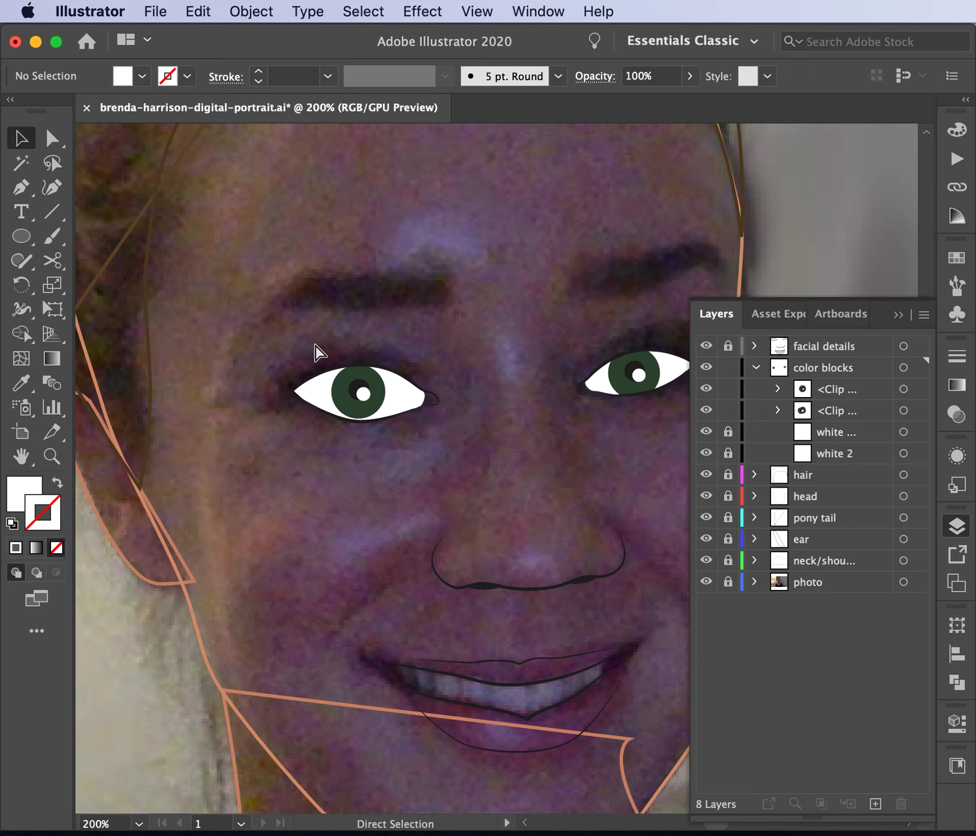
{"action": "key", "text": "super+minus"}
{"action": "key", "text": "super+plus"}
{"action": "left_click", "coordinate": [358, 381]}
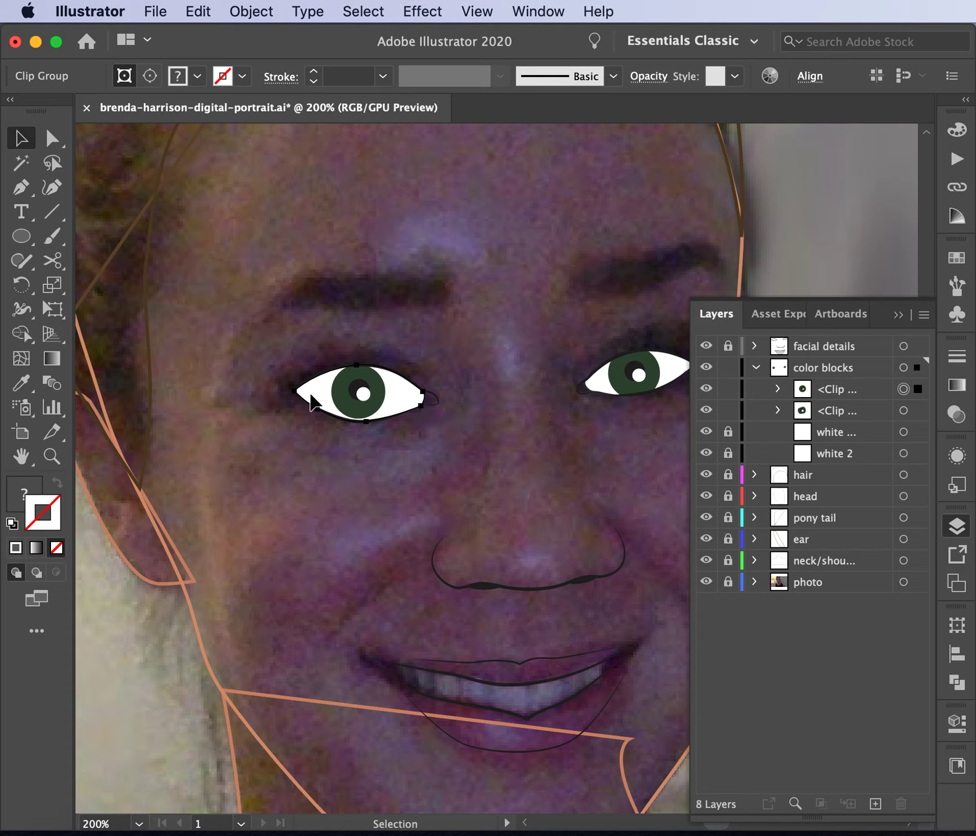
{"action": "key", "text": "super+equal"}
{"action": "key", "text": "super+equal"}
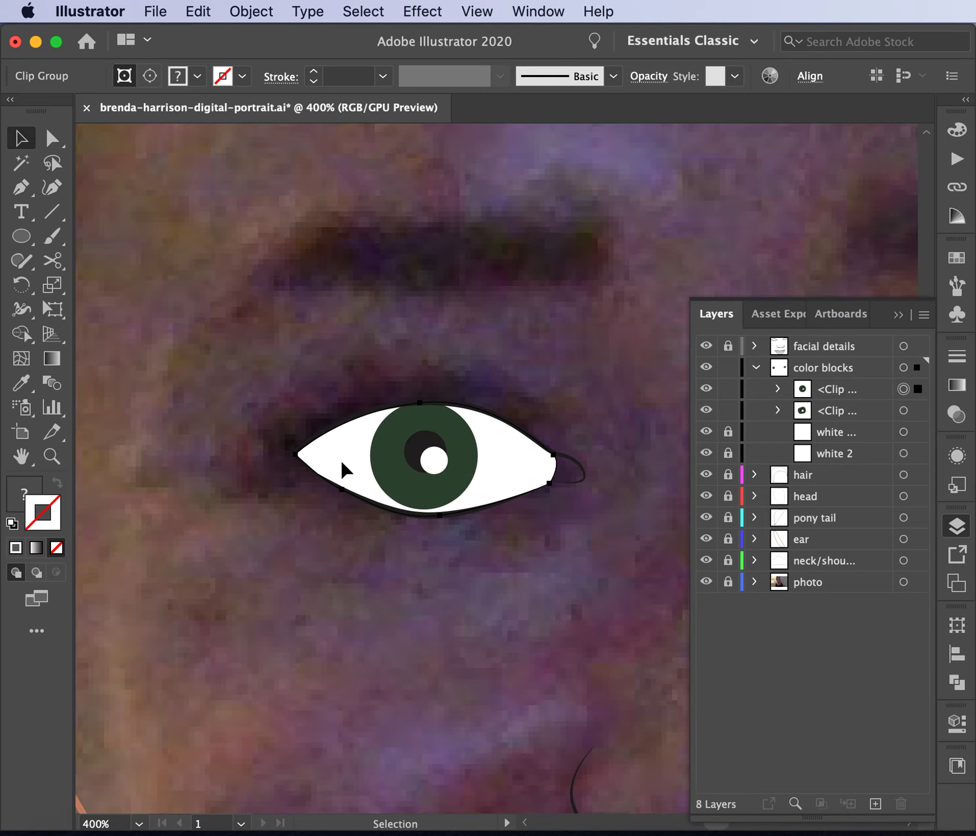
{"action": "left_click", "coordinate": [345, 468]}
{"action": "left_click", "coordinate": [341, 462]}
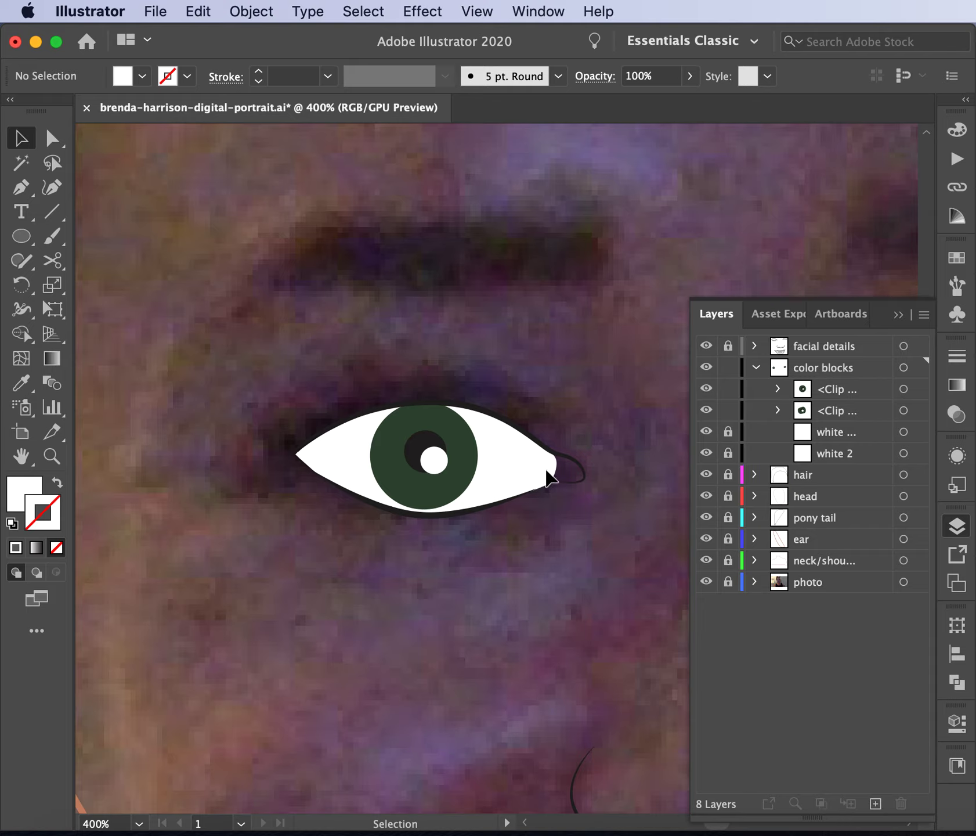
{"action": "left_click", "coordinate": [443, 514]}
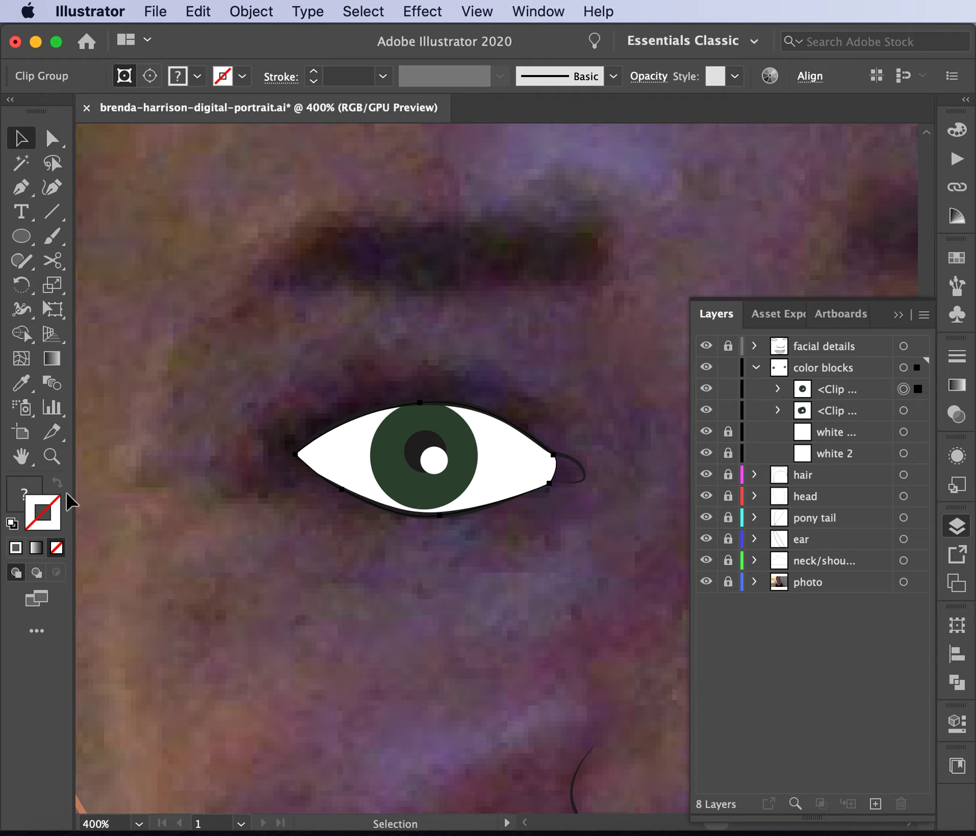
{"action": "left_click", "coordinate": [333, 646]}
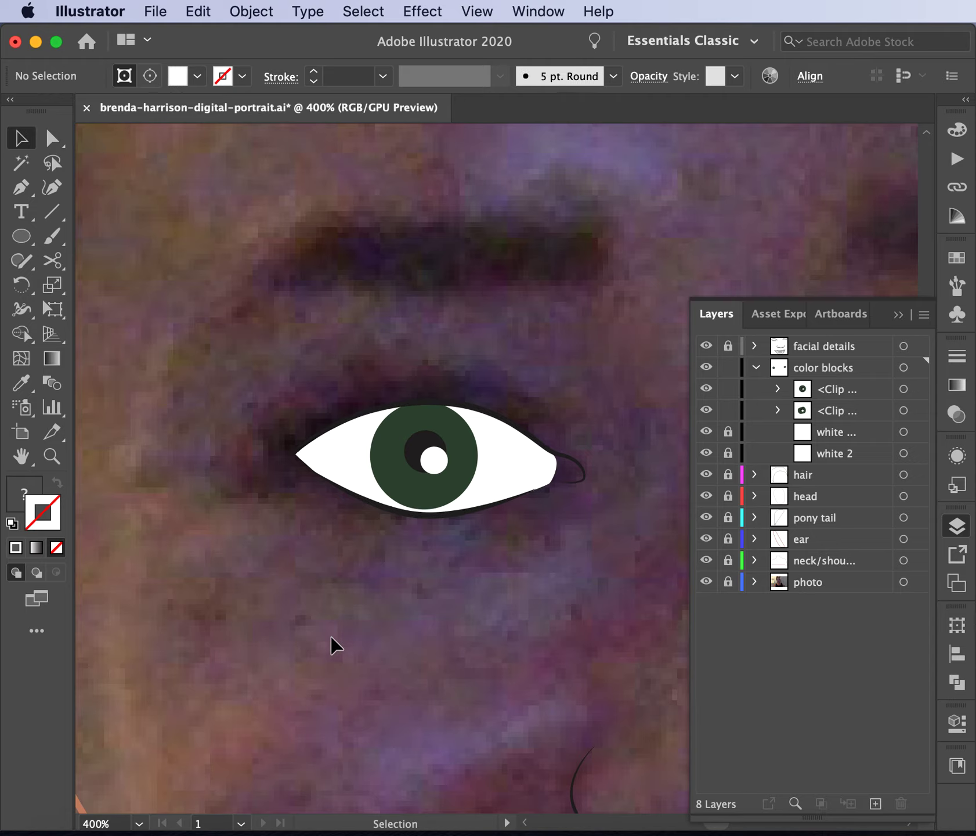
{"action": "left_click", "coordinate": [344, 494]}
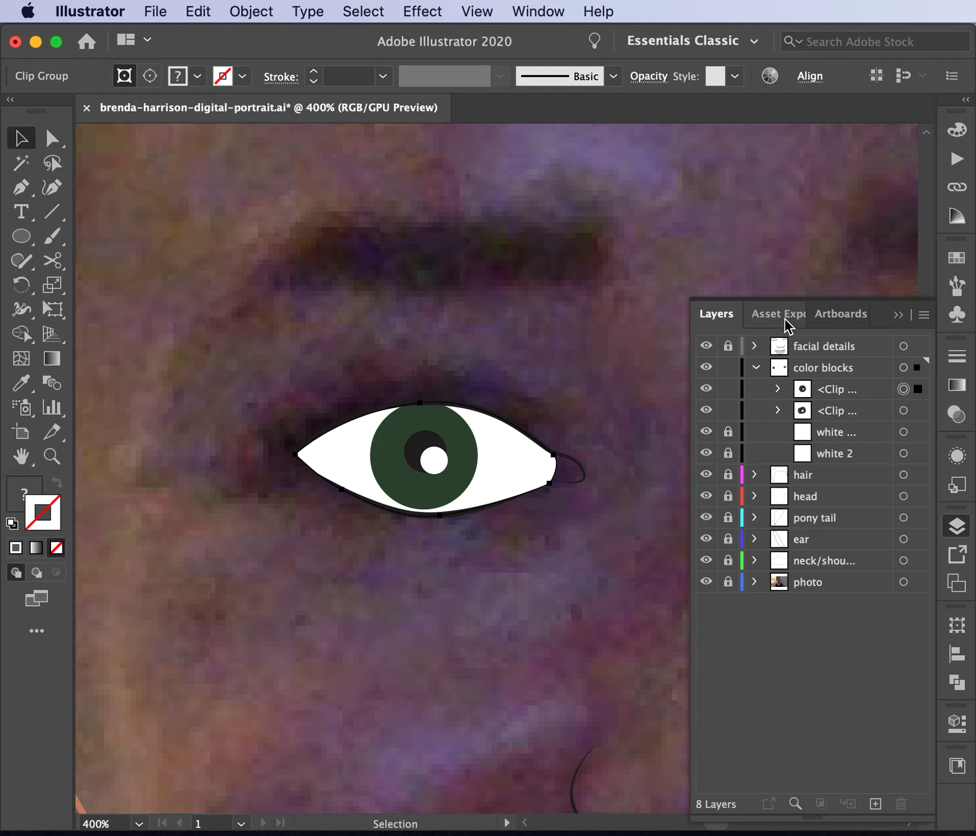
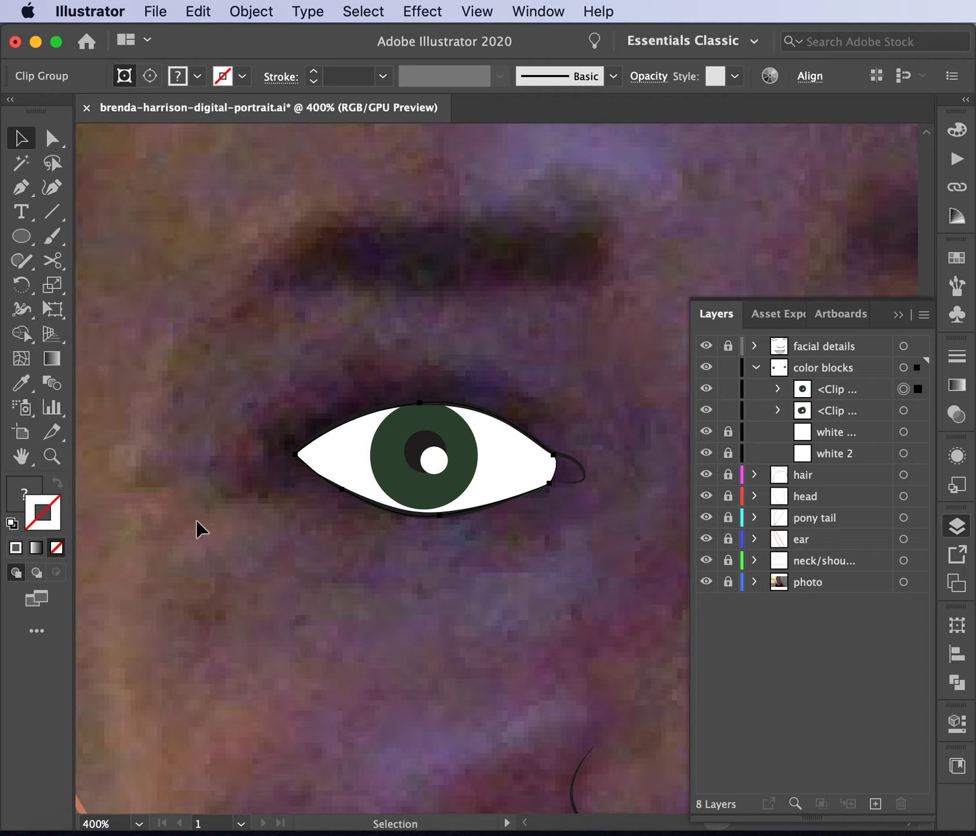
- Raise the lower-edge anchor points of the left-hand eye's clipping path toward the bottom of the iris
{"action": "left_click", "coordinate": [51, 138]}
{"action": "left_click", "coordinate": [342, 491]}
{"action": "left_click_drag", "start_coordinate": [441, 521], "coordinate": [447, 509]}
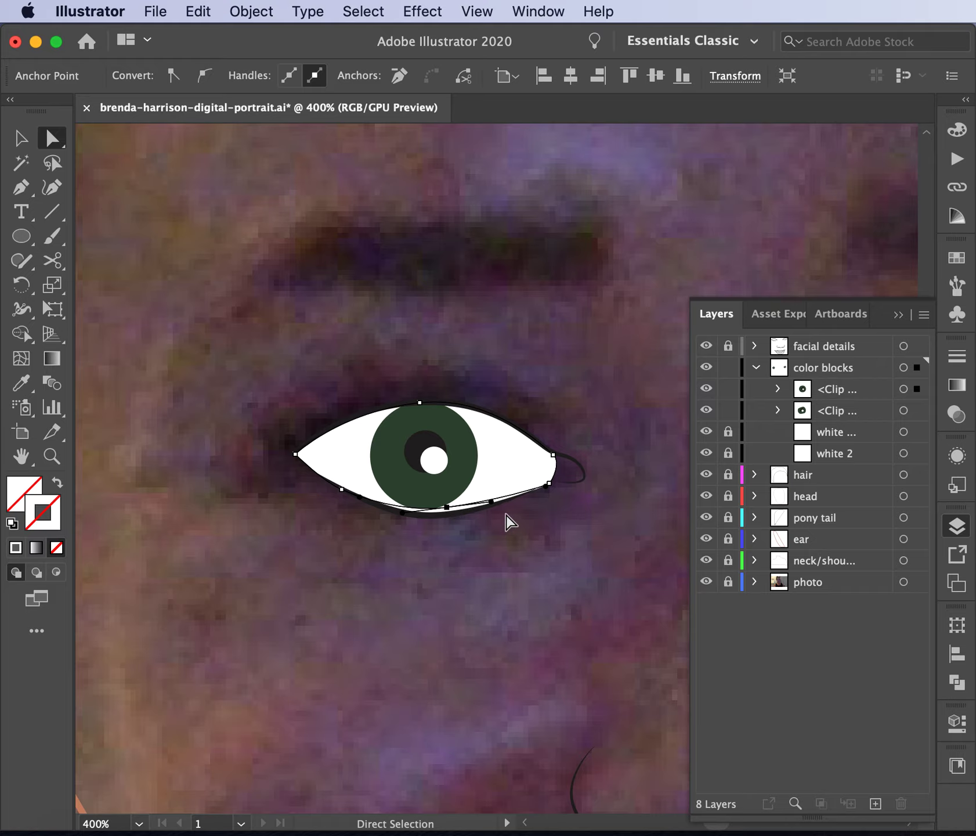
{"action": "key", "text": "super+equal"}
{"action": "key", "text": "super+equal"}
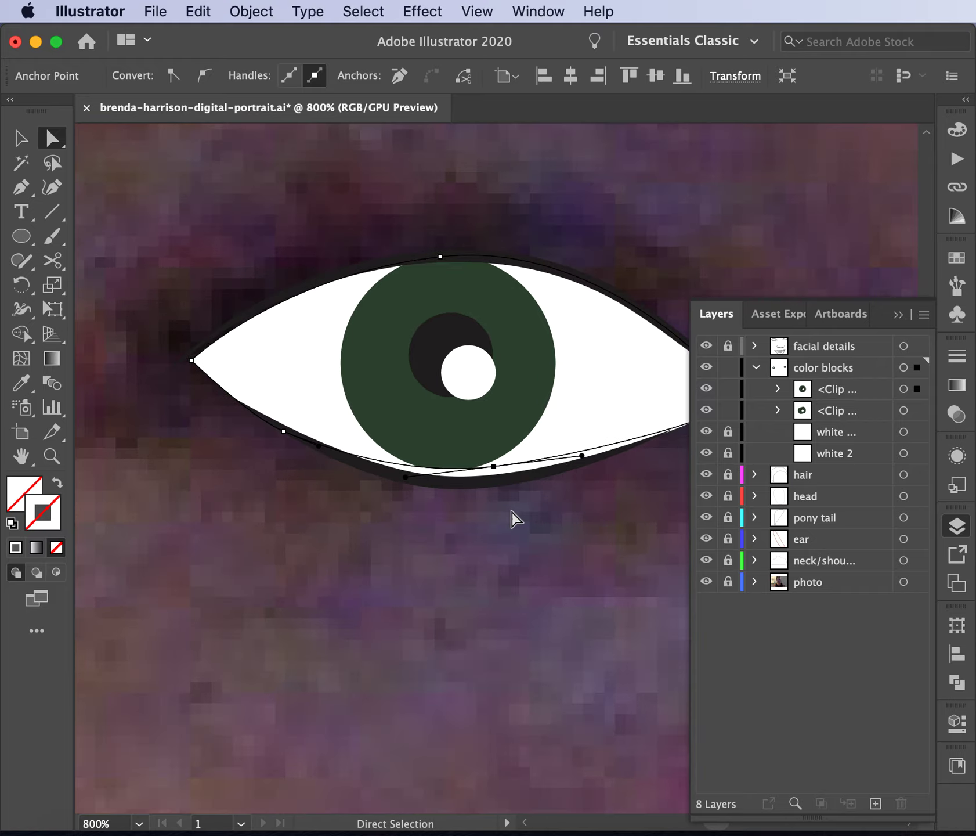
{"action": "left_click_drag", "start_coordinate": [284, 430], "coordinate": [289, 425]}
{"action": "left_click_drag", "start_coordinate": [494, 466], "coordinate": [495, 463]}
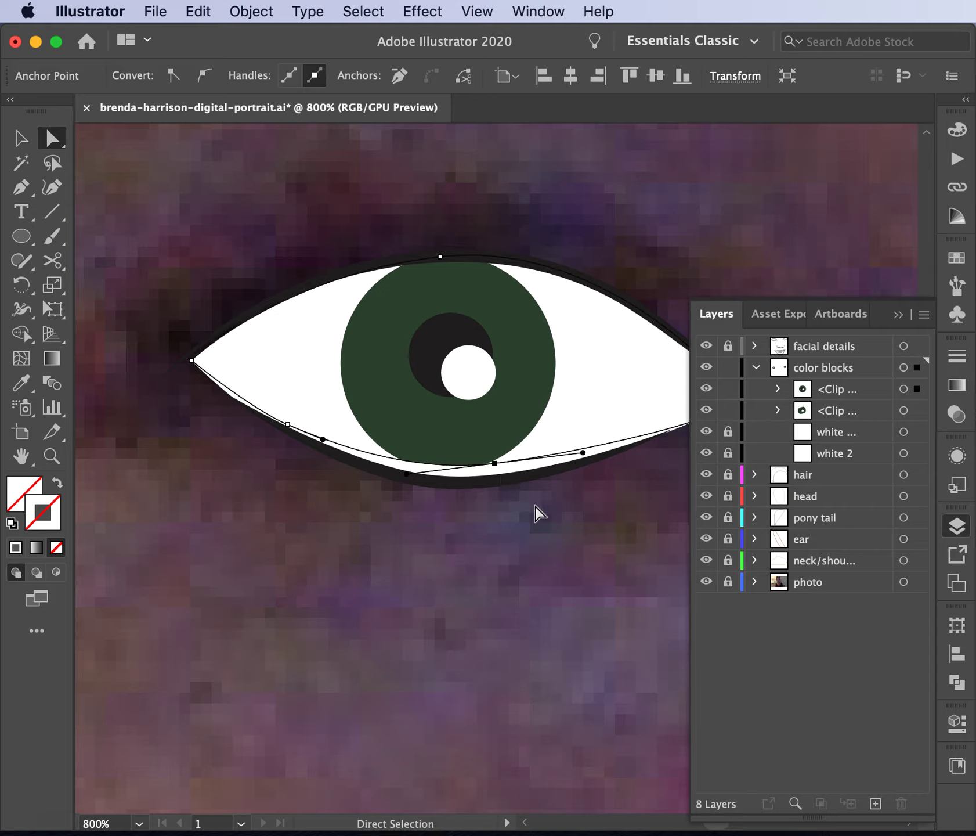
{"action": "left_click", "coordinate": [523, 478]}
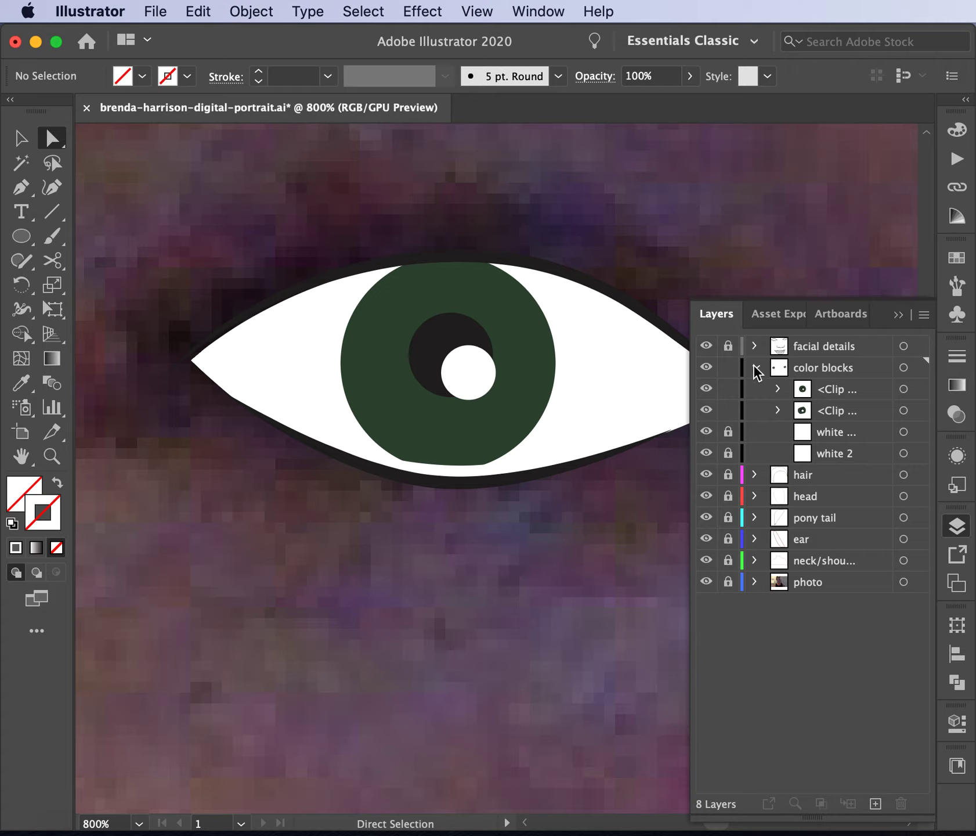
- Check which shapes form the left-hand eye by toggling the visibility of the color blocks layer, its clip group and eye white paths
{"action": "left_click", "coordinate": [704, 367]}
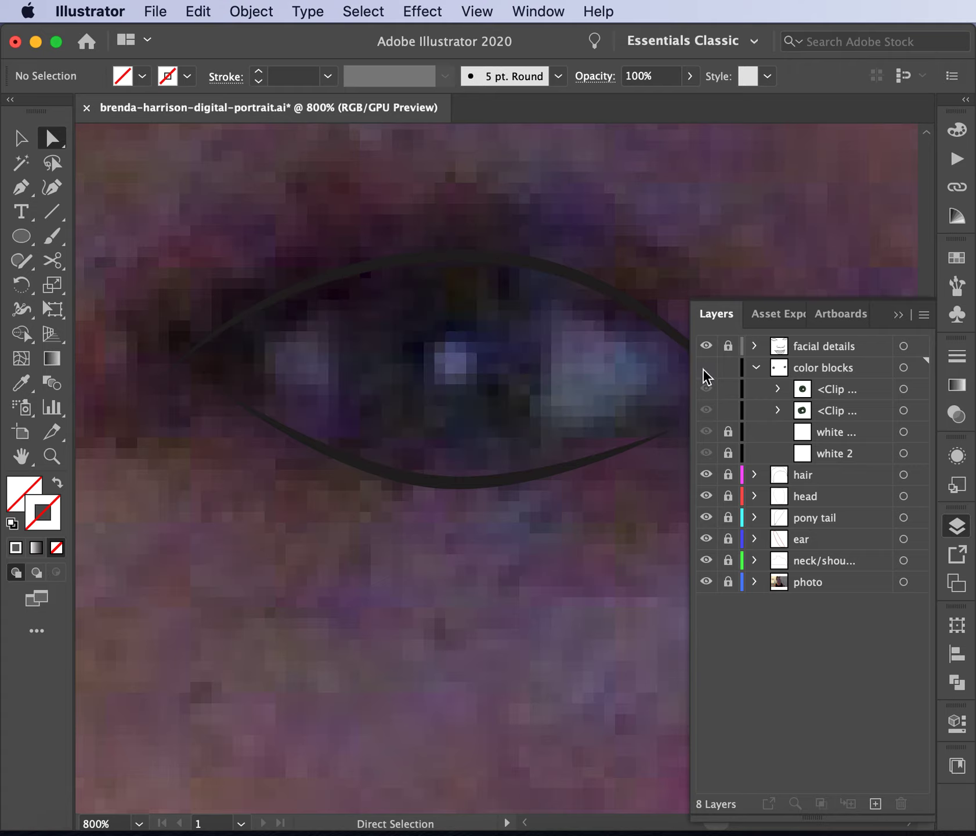
{"action": "left_click", "coordinate": [705, 366]}
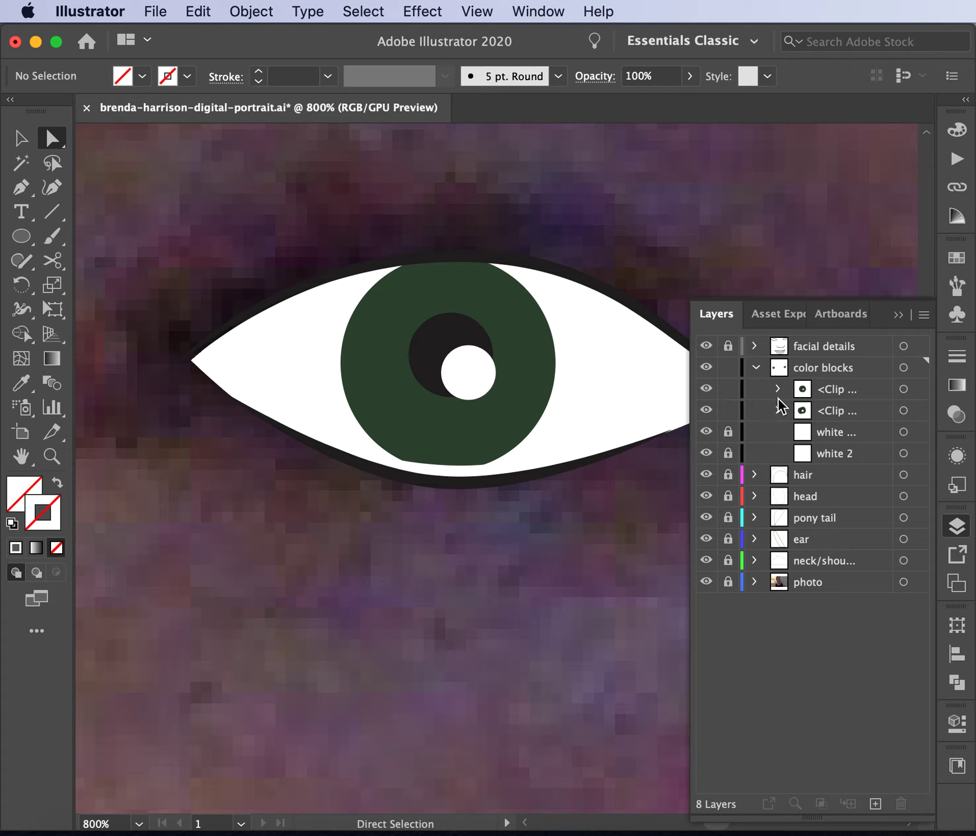
{"action": "left_click", "coordinate": [705, 388]}
{"action": "left_click", "coordinate": [705, 389]}
{"action": "left_click", "coordinate": [705, 389]}
{"action": "left_click", "coordinate": [706, 389]}
{"action": "left_click", "coordinate": [778, 389]}
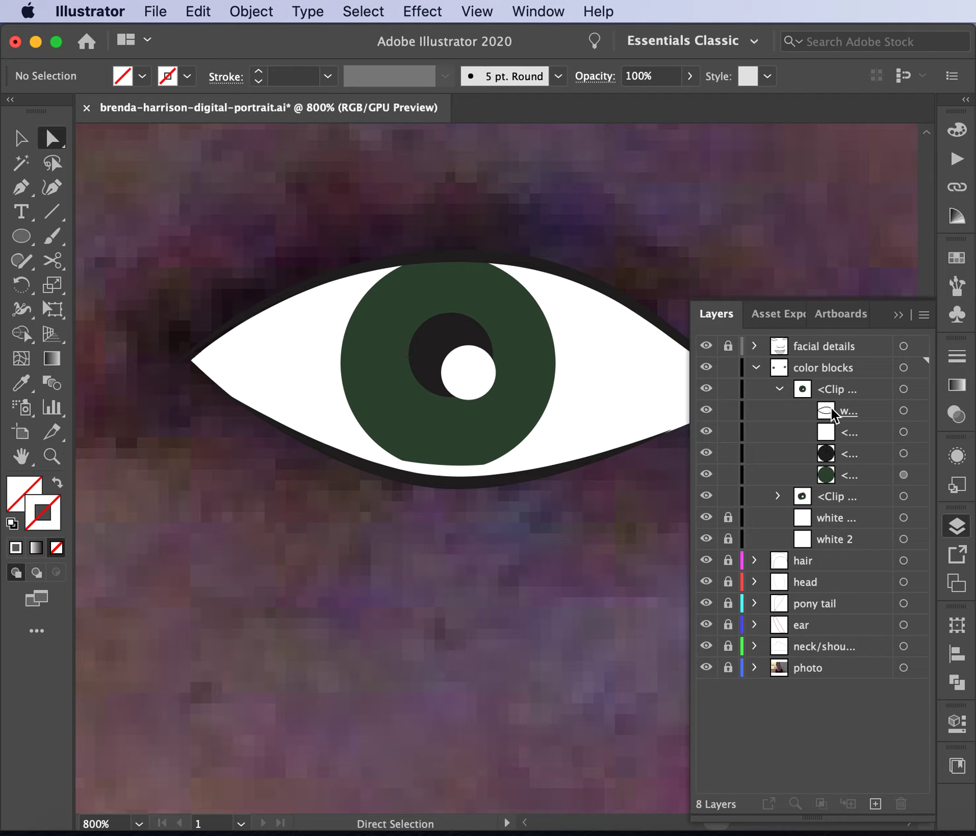
{"action": "left_click", "coordinate": [705, 431]}
{"action": "left_click", "coordinate": [706, 431]}
{"action": "left_click", "coordinate": [704, 410]}
{"action": "left_click", "coordinate": [705, 410]}
{"action": "left_click", "coordinate": [705, 513]}
{"action": "left_click", "coordinate": [706, 538]}
{"action": "left_click", "coordinate": [706, 538]}
- Collapse and lock the left-hand eye's clip group, and unlock the "white 2" path
{"action": "left_click", "coordinate": [778, 389]}
{"action": "left_click", "coordinate": [729, 389]}
{"action": "left_click", "coordinate": [728, 432]}
{"action": "left_click", "coordinate": [706, 452]}
{"action": "left_click", "coordinate": [706, 452]}
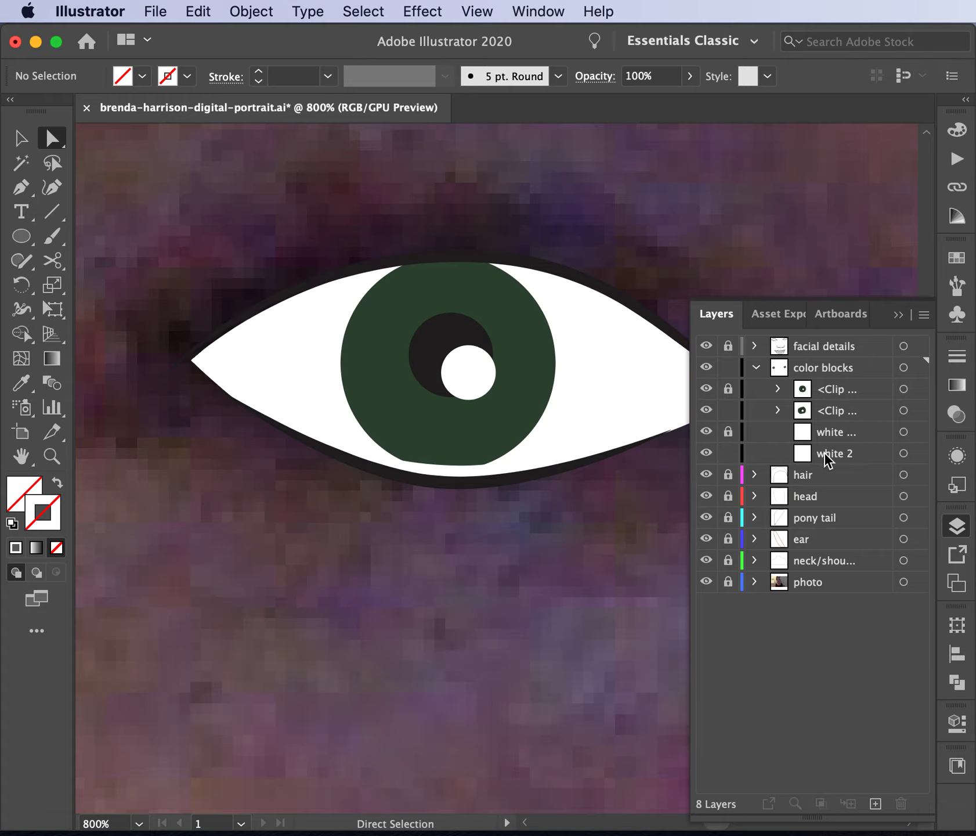
- Reshape the lower edge of the "white 2" path by raising its anchor points to the bottom of the iris
{"action": "left_click", "coordinate": [562, 425]}
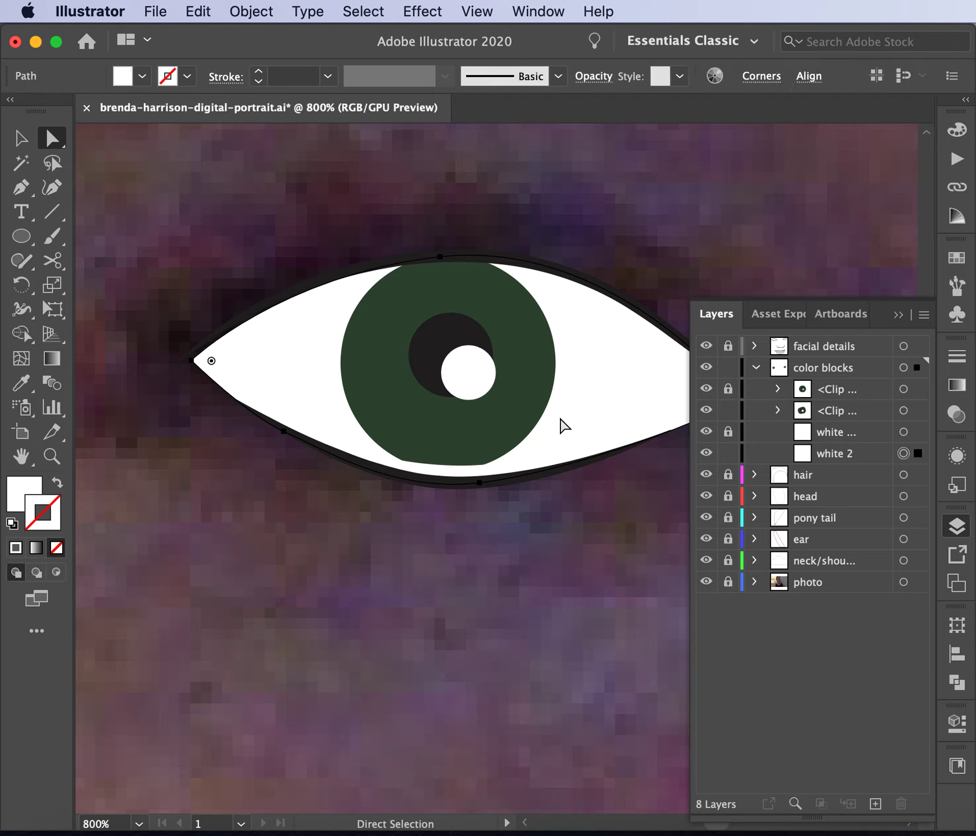
{"action": "left_click", "coordinate": [479, 482]}
{"action": "left_click_drag", "start_coordinate": [479, 482], "coordinate": [507, 463]}
{"action": "left_click_drag", "start_coordinate": [285, 432], "coordinate": [290, 430]}
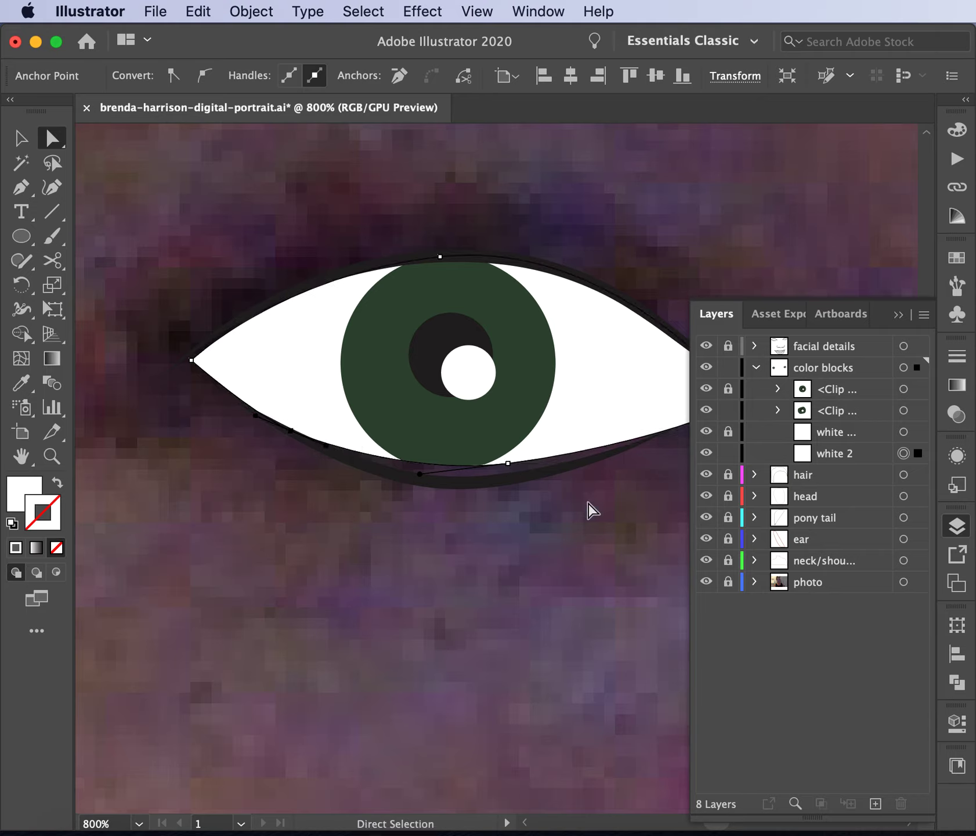
- Unlock the facial details layer and raise the middle anchor of the left-hand eye's lower lid line to meet the eye white
{"action": "left_click", "coordinate": [728, 346]}
{"action": "left_click", "coordinate": [532, 477]}
{"action": "left_click", "coordinate": [451, 484]}
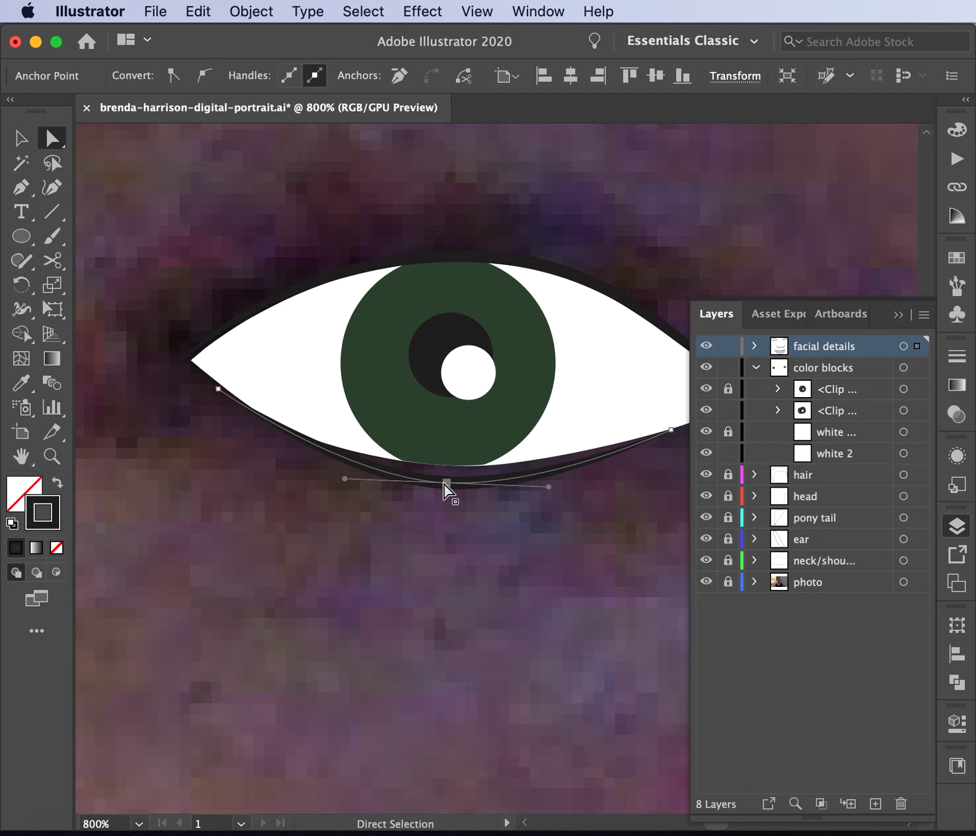
{"action": "left_click_drag", "start_coordinate": [443, 482], "coordinate": [439, 469]}
{"action": "left_click", "coordinate": [443, 551]}
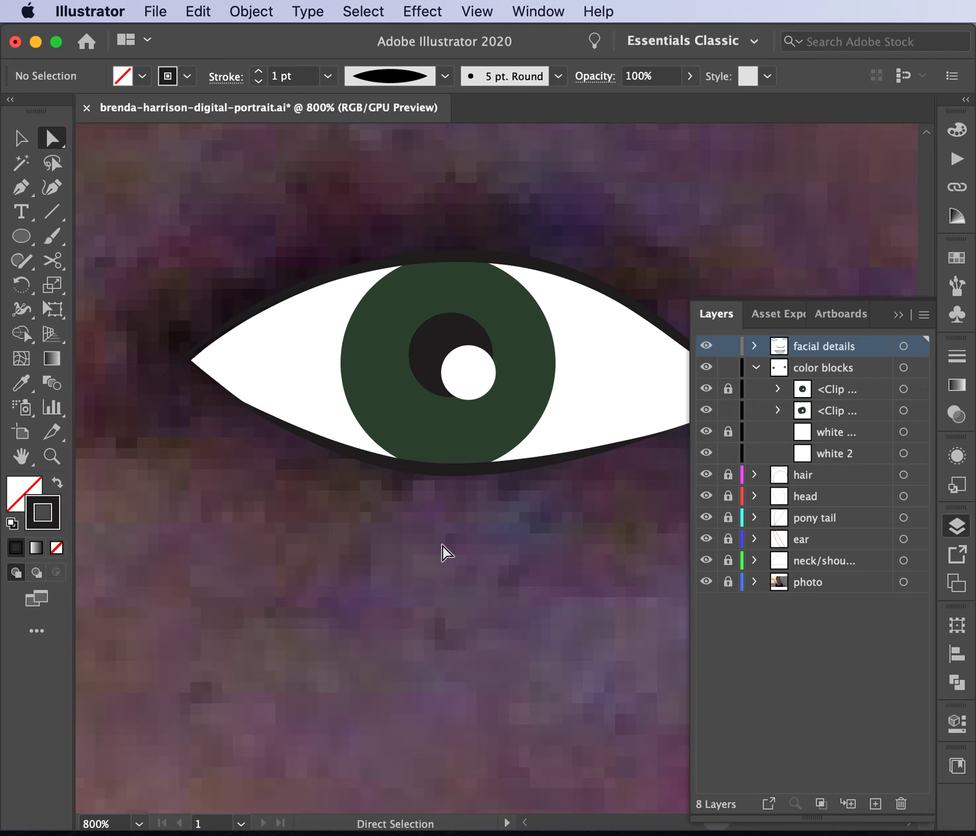
- Examine the reshaped left-hand eye in the context of the whole face and again up close
{"action": "key", "text": "super+minus"}
{"action": "key", "text": "super+minus"}
{"action": "key", "text": "super+minus"}
{"action": "key", "text": "super+minus"}
{"action": "key", "text": "super+minus"}
{"action": "key", "text": "super+minus"}
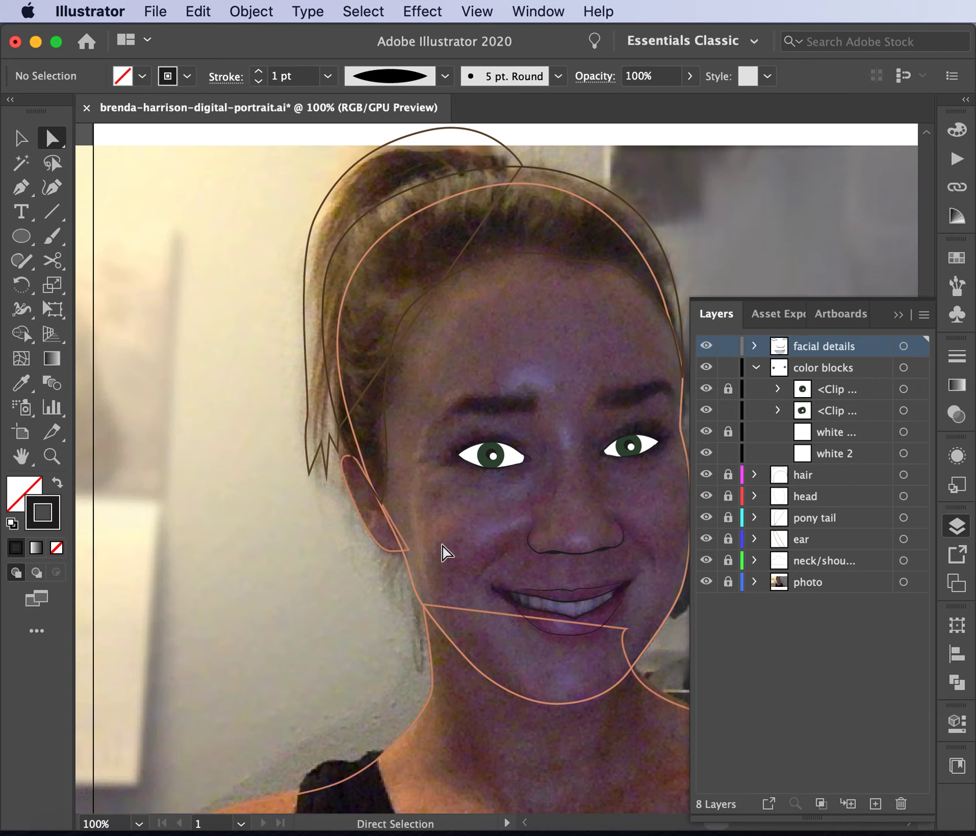
{"action": "key", "text": "super+plus"}
{"action": "key", "text": "super+plus"}
{"action": "key", "text": "super+plus"}
{"action": "key", "text": "super+plus"}
{"action": "key", "text": "super+plus"}
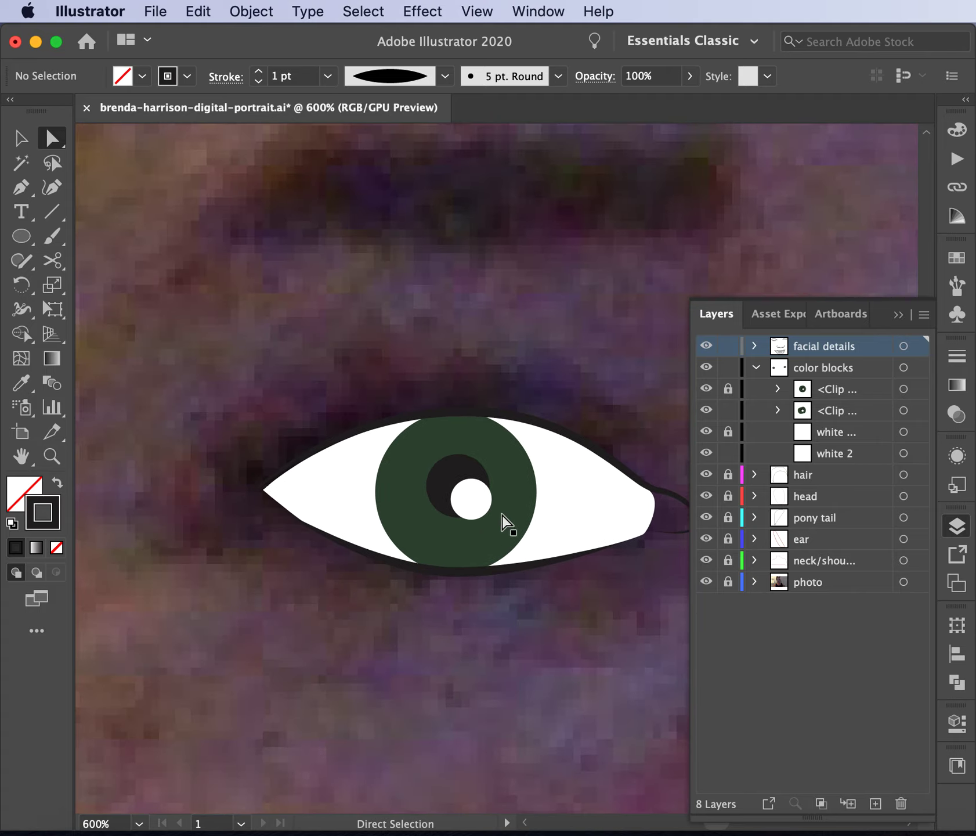
- Lock the facial details layer again, and unlock and expand the left-hand eye's clip group
{"action": "left_click", "coordinate": [549, 503]}
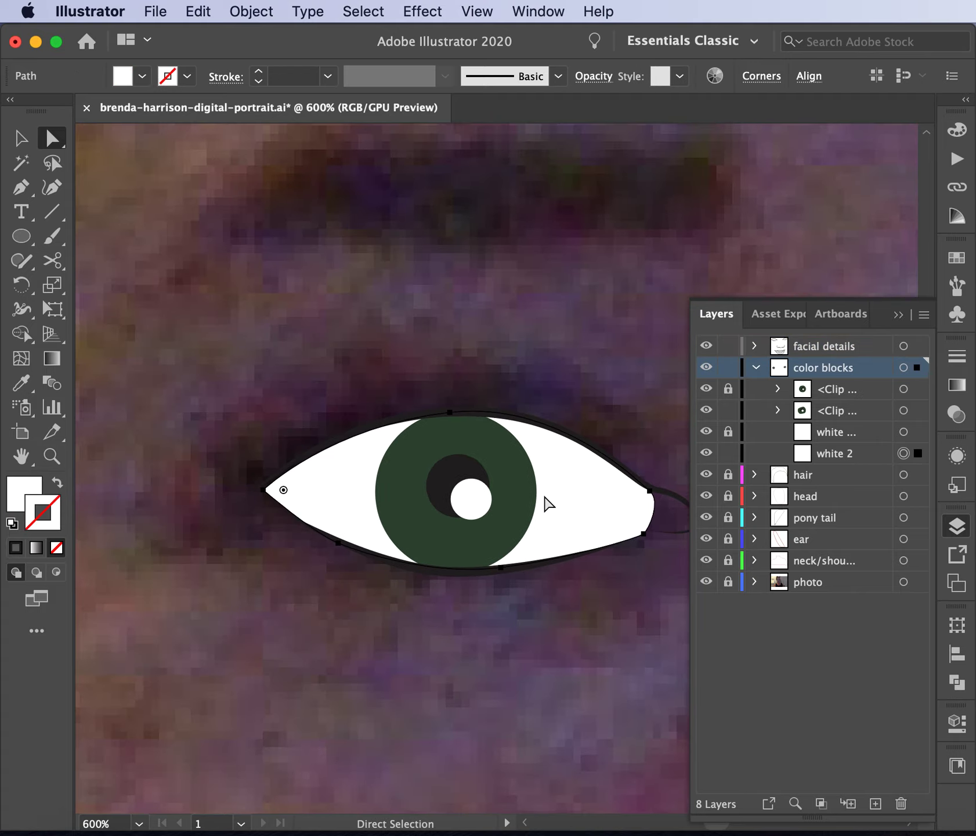
{"action": "left_click", "coordinate": [844, 711]}
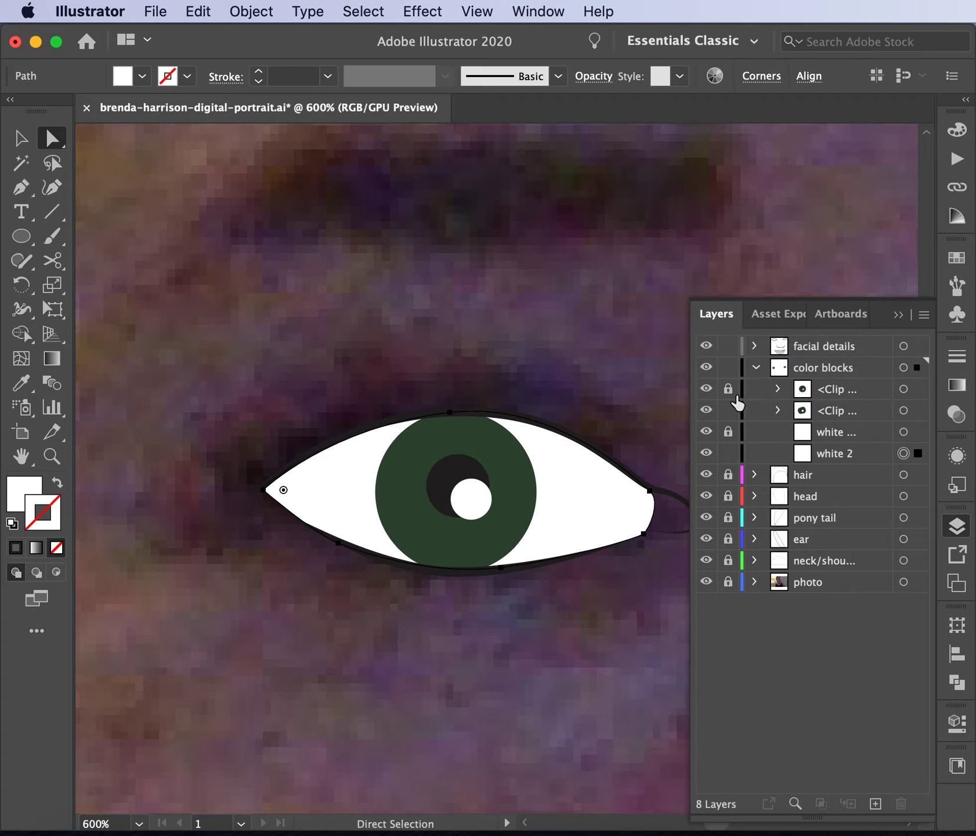
{"action": "left_click", "coordinate": [729, 347]}
{"action": "left_click", "coordinate": [706, 390]}
{"action": "left_click", "coordinate": [706, 389]}
{"action": "left_click", "coordinate": [729, 392]}
{"action": "left_click", "coordinate": [778, 390]}
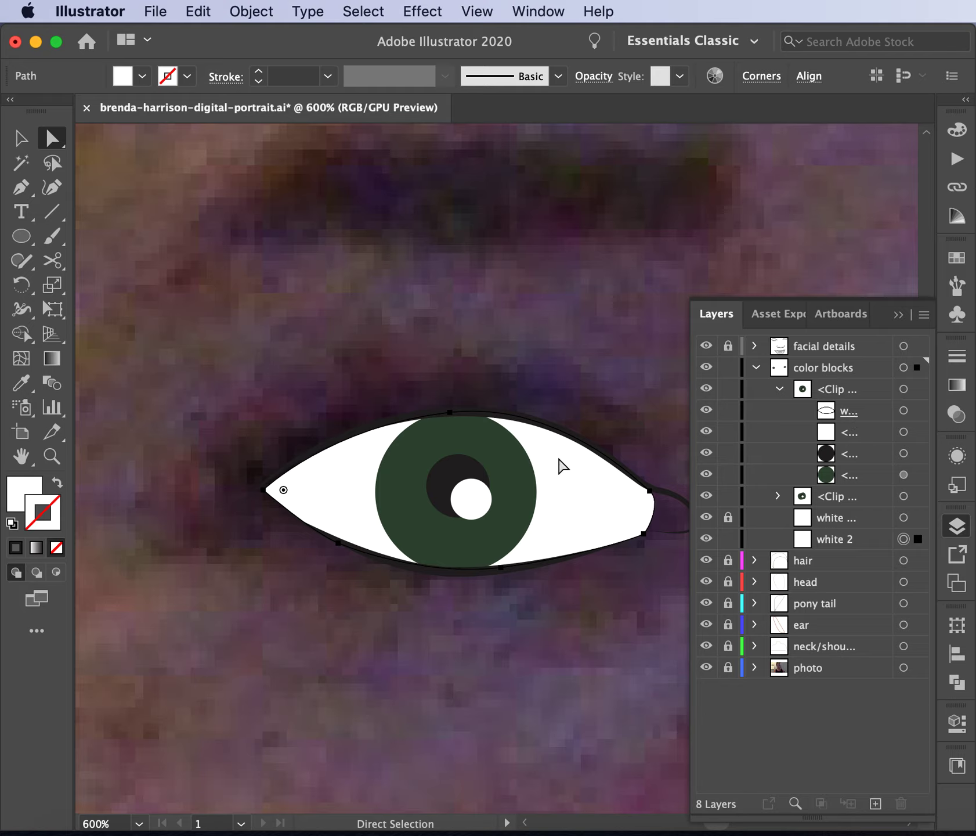
- Try lowering the top anchor point of the left-hand eye white, and undo the move
{"action": "left_click", "coordinate": [454, 698]}
{"action": "left_click", "coordinate": [384, 448]}
{"action": "left_click", "coordinate": [451, 413]}
{"action": "left_click_drag", "start_coordinate": [449, 413], "coordinate": [435, 419]}
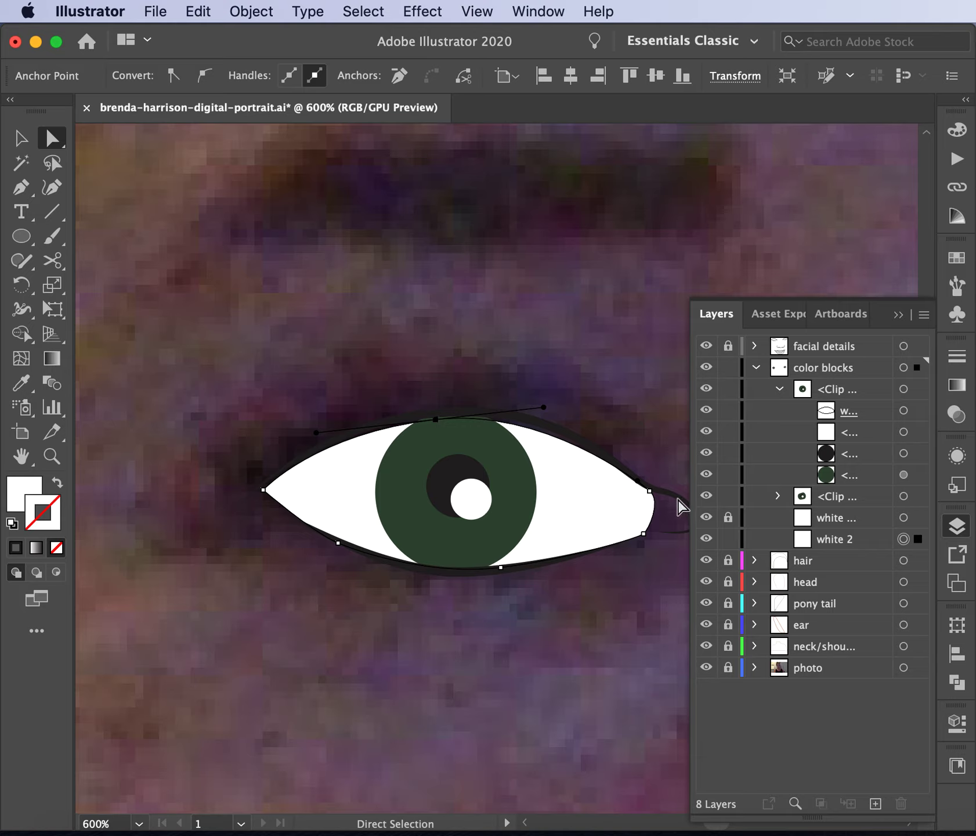
{"action": "key", "text": "super+z"}
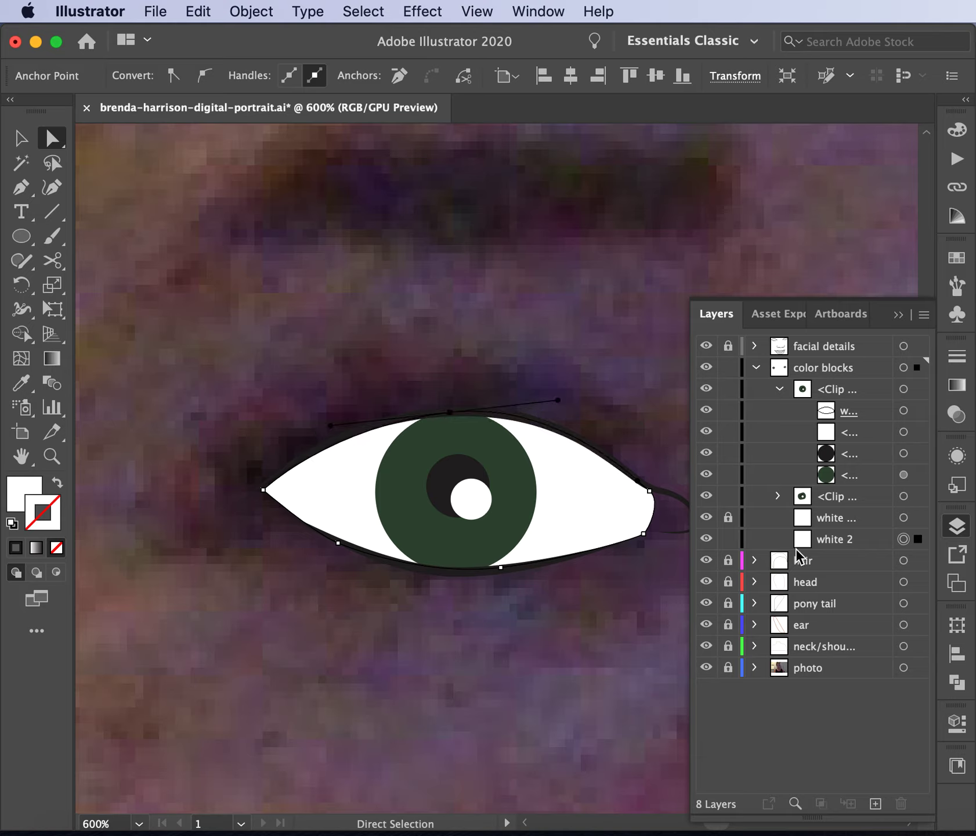
- Lower the top anchor point of the "white 2" path toward the top of the iris, and lock the path
{"action": "left_click", "coordinate": [846, 544]}
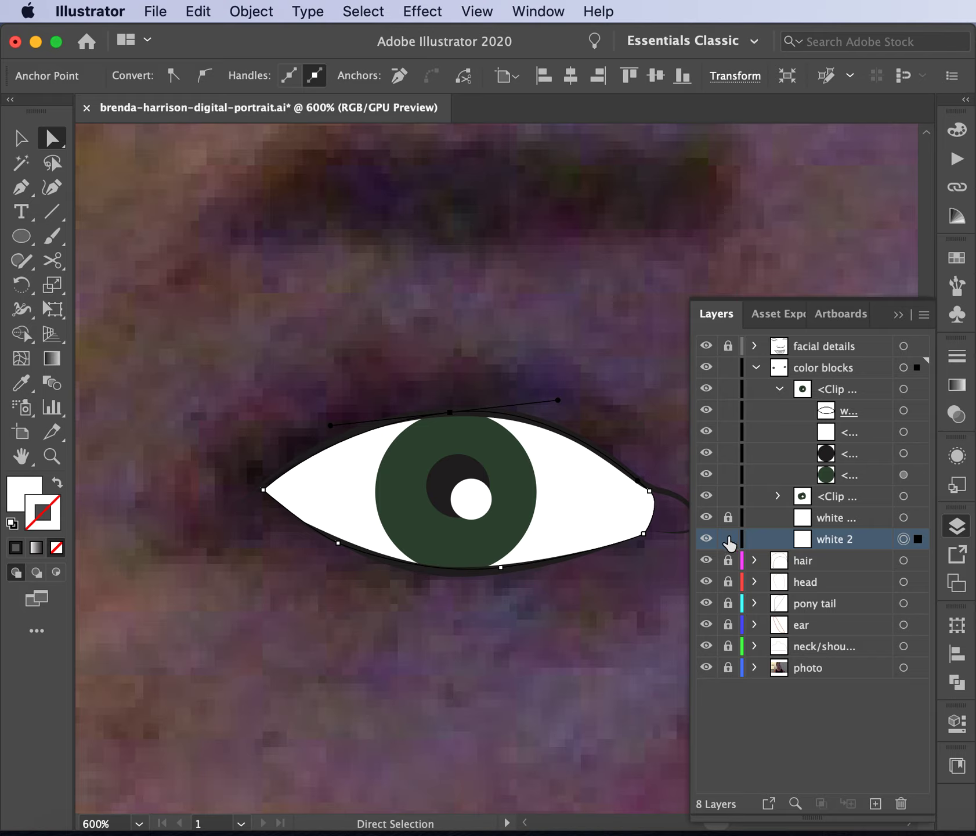
{"action": "left_click_drag", "start_coordinate": [451, 414], "coordinate": [439, 429]}
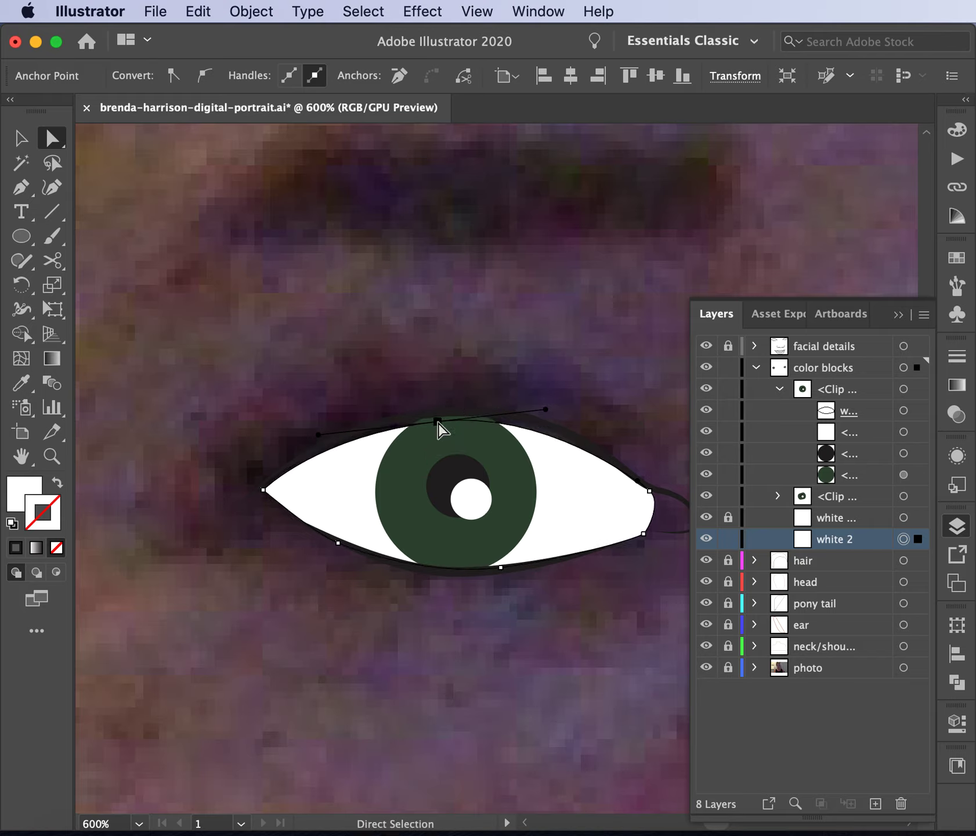
{"action": "left_click", "coordinate": [727, 538]}
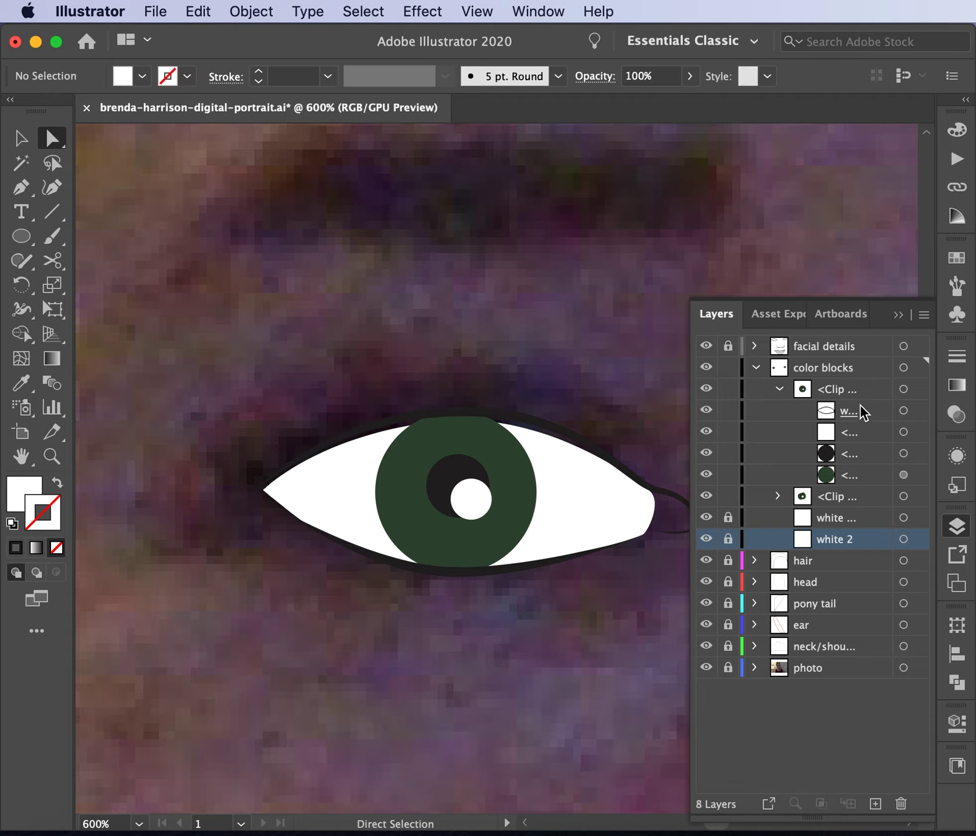
- Lower the top anchor point of the left-hand eye's clipping path and shift it slightly outward to follow the reshaped eye white
{"action": "left_click", "coordinate": [707, 432]}
{"action": "left_click", "coordinate": [706, 431]}
{"action": "left_click", "coordinate": [830, 392]}
{"action": "left_click", "coordinate": [19, 138]}
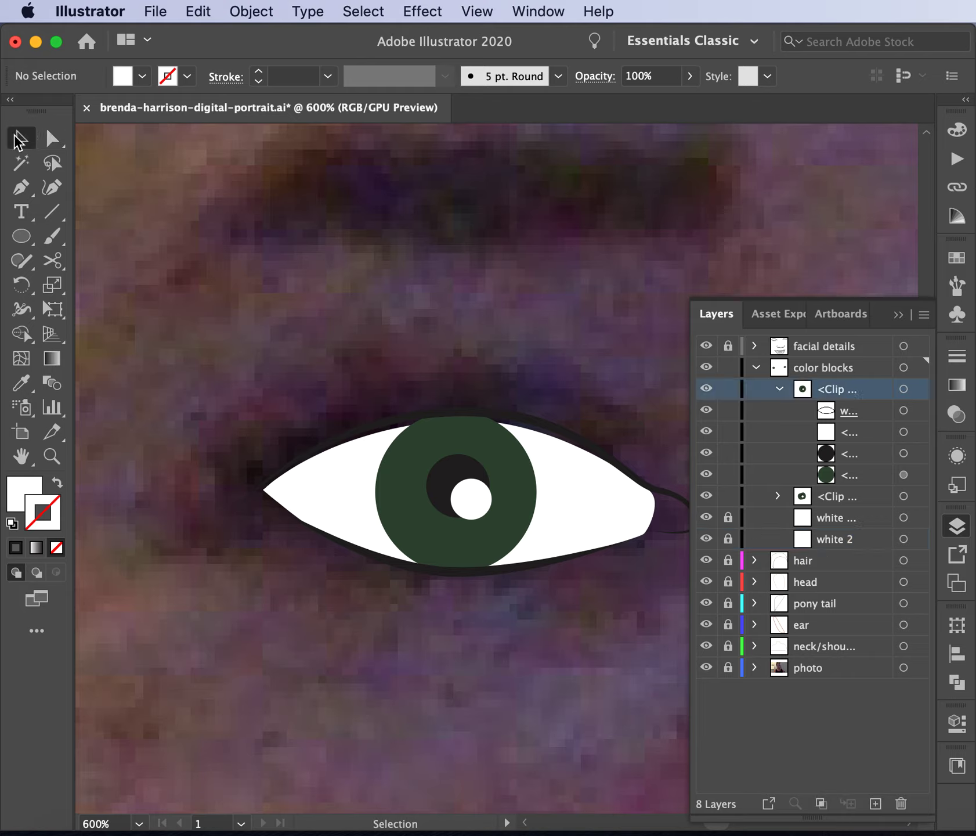
{"action": "left_click", "coordinate": [334, 455]}
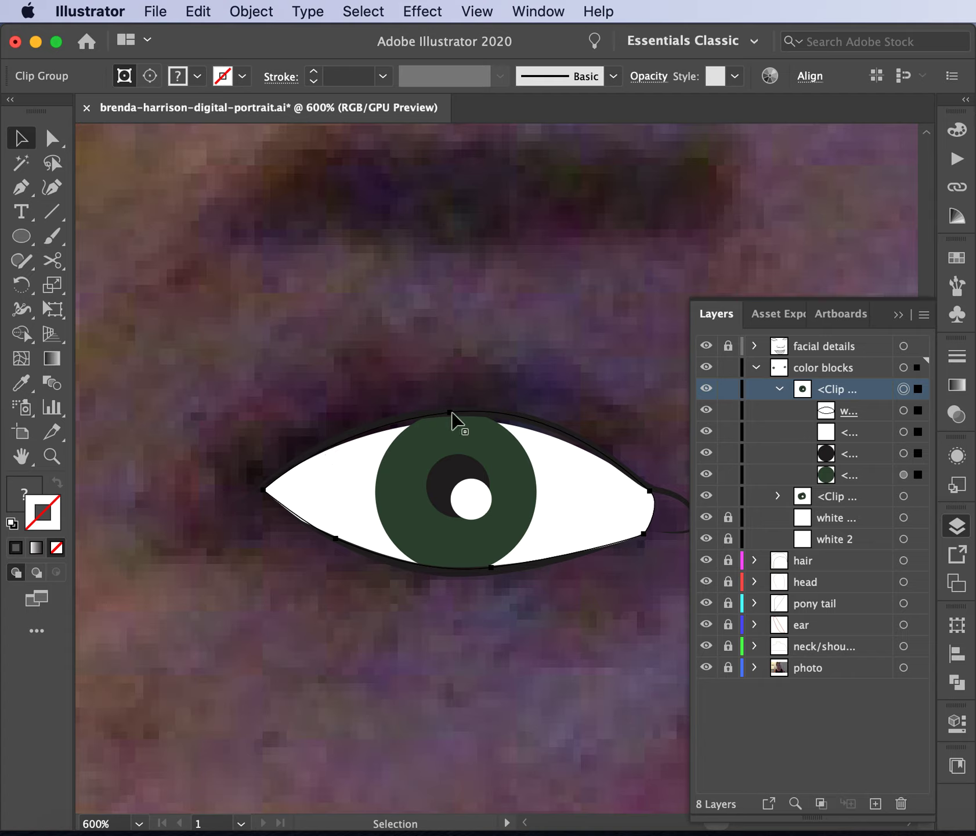
{"action": "left_click", "coordinate": [51, 138]}
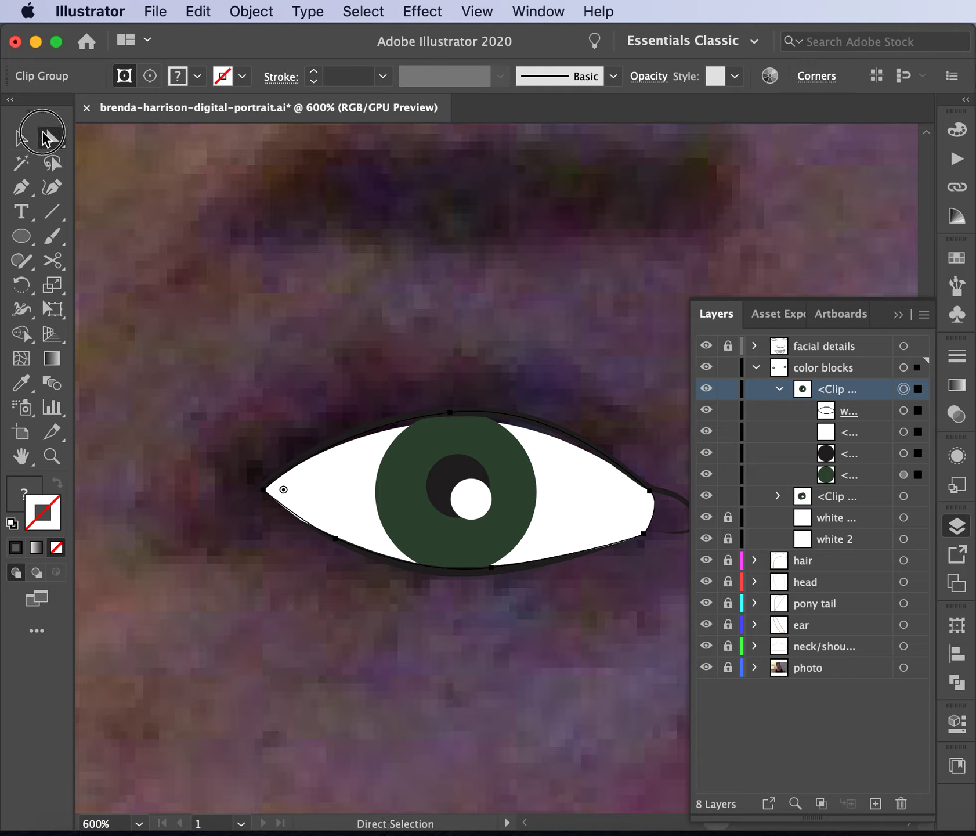
{"action": "left_click", "coordinate": [451, 419]}
{"action": "left_click_drag", "start_coordinate": [453, 421], "coordinate": [435, 421]}
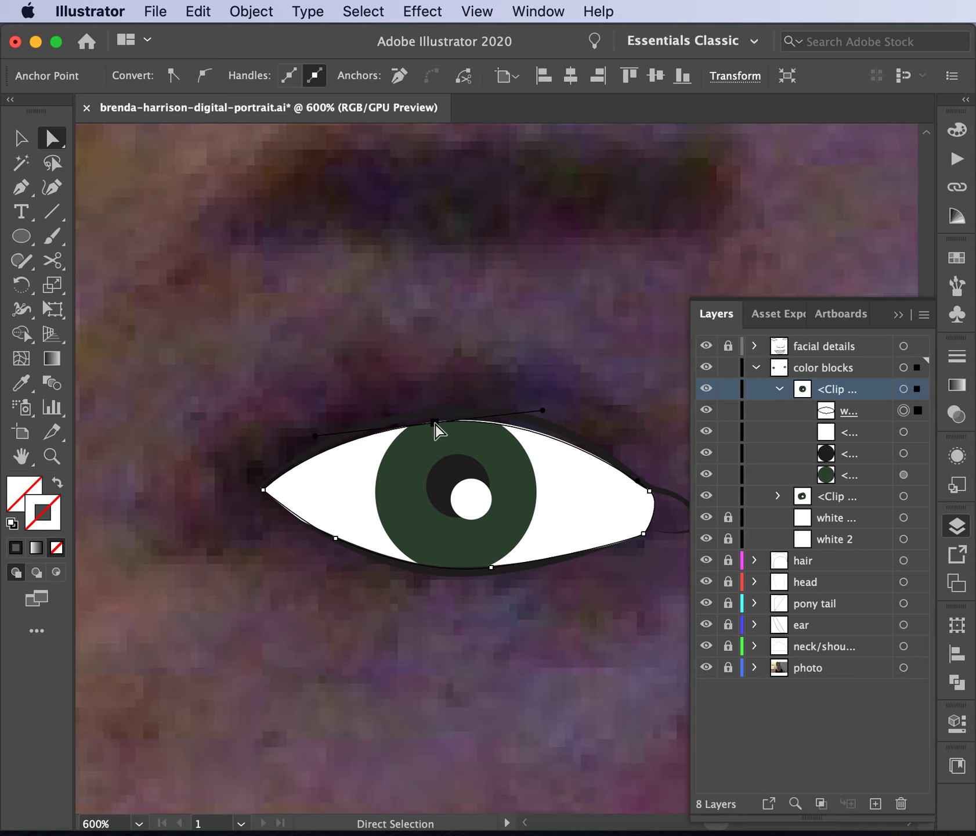
- Examine the left-hand eye's adjusted clipping path in the context of the whole face and again up close
{"action": "key", "text": "super+minus"}
{"action": "key", "text": "super+minus"}
{"action": "key", "text": "super+minus"}
{"action": "key", "text": "super+minus"}
{"action": "key", "text": "super+minus"}
{"action": "key", "text": "super+minus"}
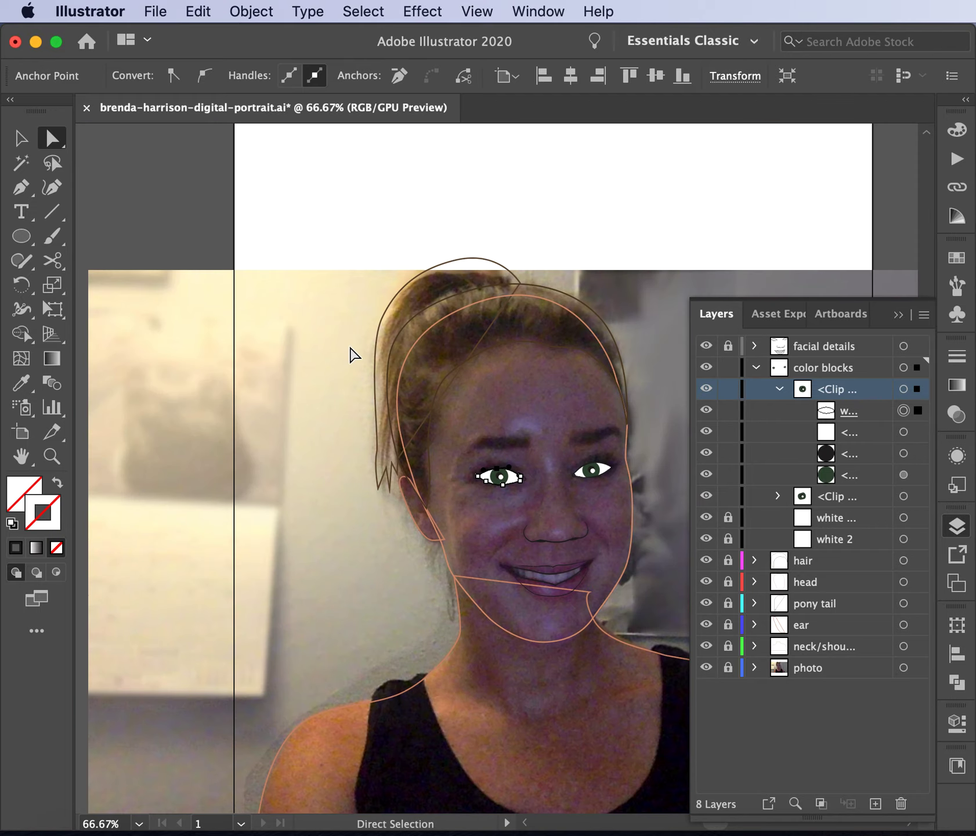
{"action": "key", "text": "super+equal"}
{"action": "key", "text": "super+equal"}
{"action": "key", "text": "super+equal"}
{"action": "key", "text": "super+equal"}
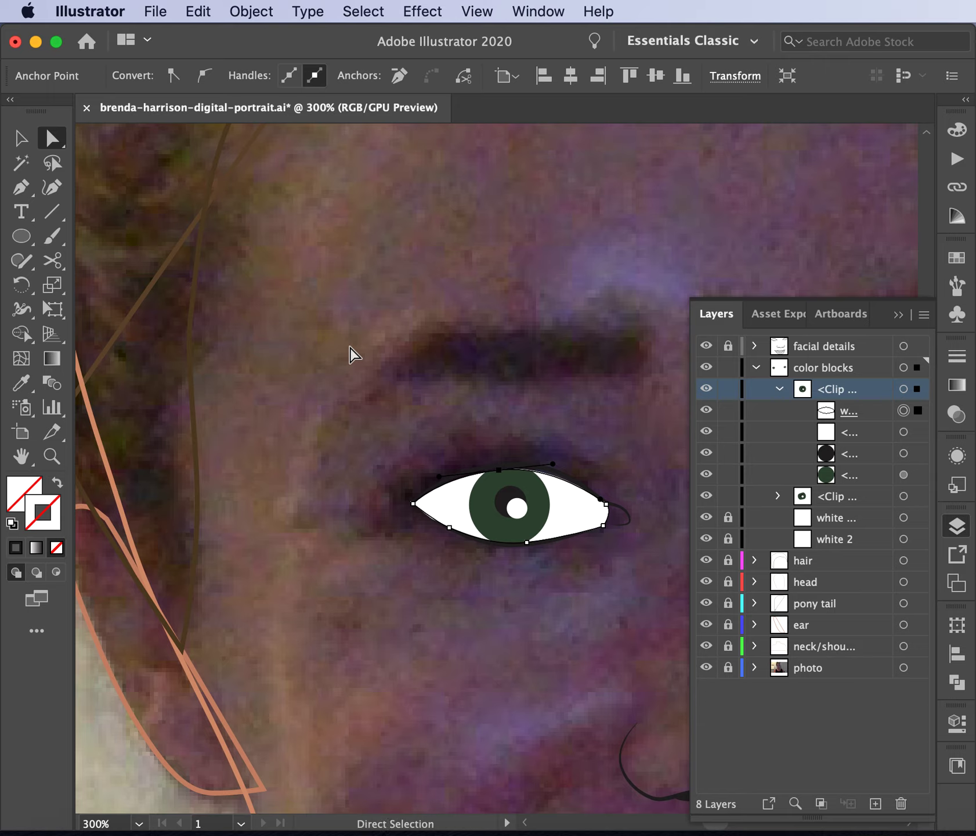
{"action": "left_click", "coordinate": [384, 331]}
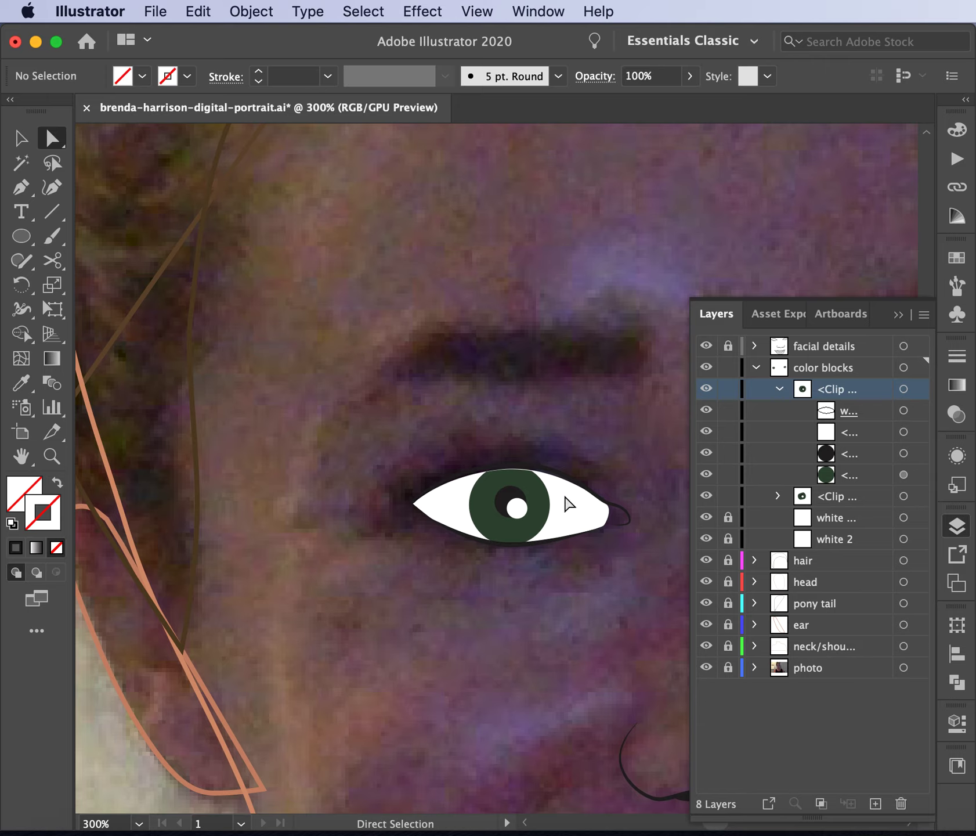
- Lock the color blocks layer, unlock the facial details layer, and select the left-hand eye's upper lid line
{"action": "left_click", "coordinate": [728, 368]}
{"action": "left_click", "coordinate": [728, 345]}
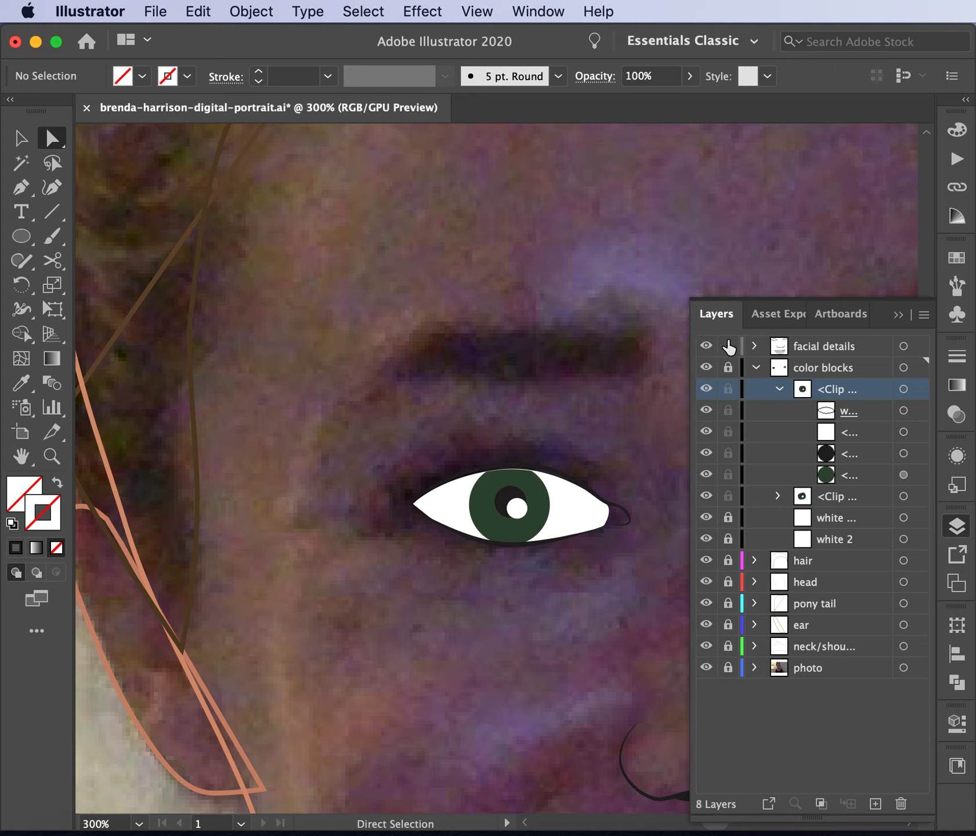
{"action": "left_click", "coordinate": [521, 465]}
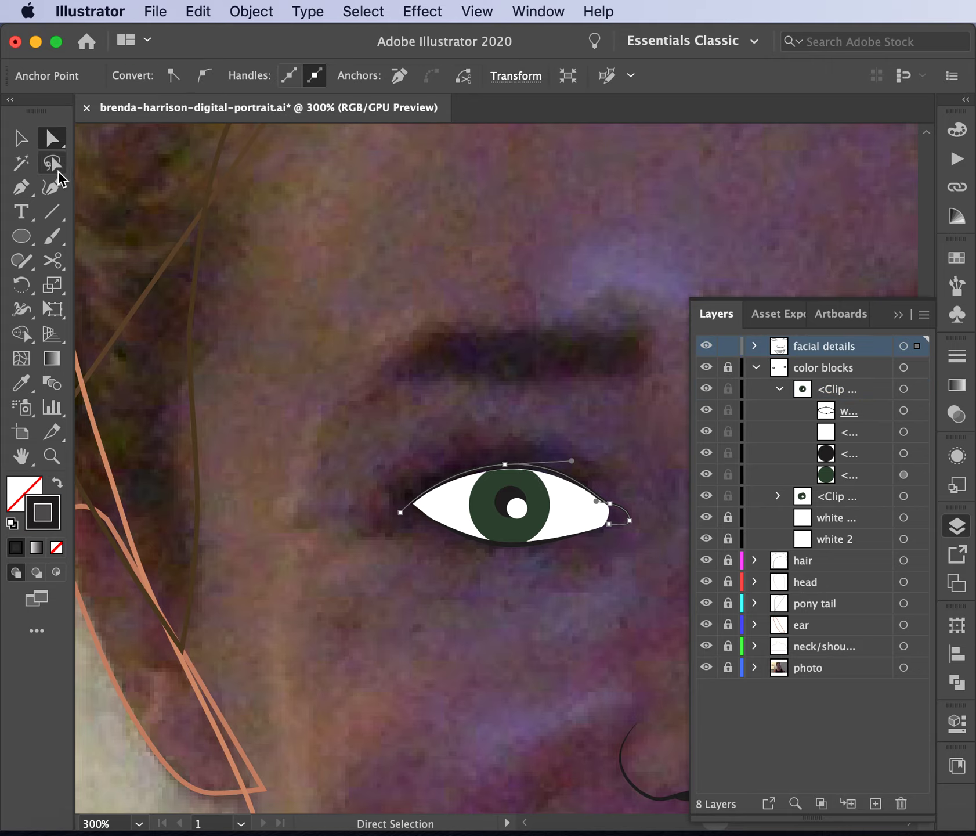
{"action": "left_click", "coordinate": [22, 139]}
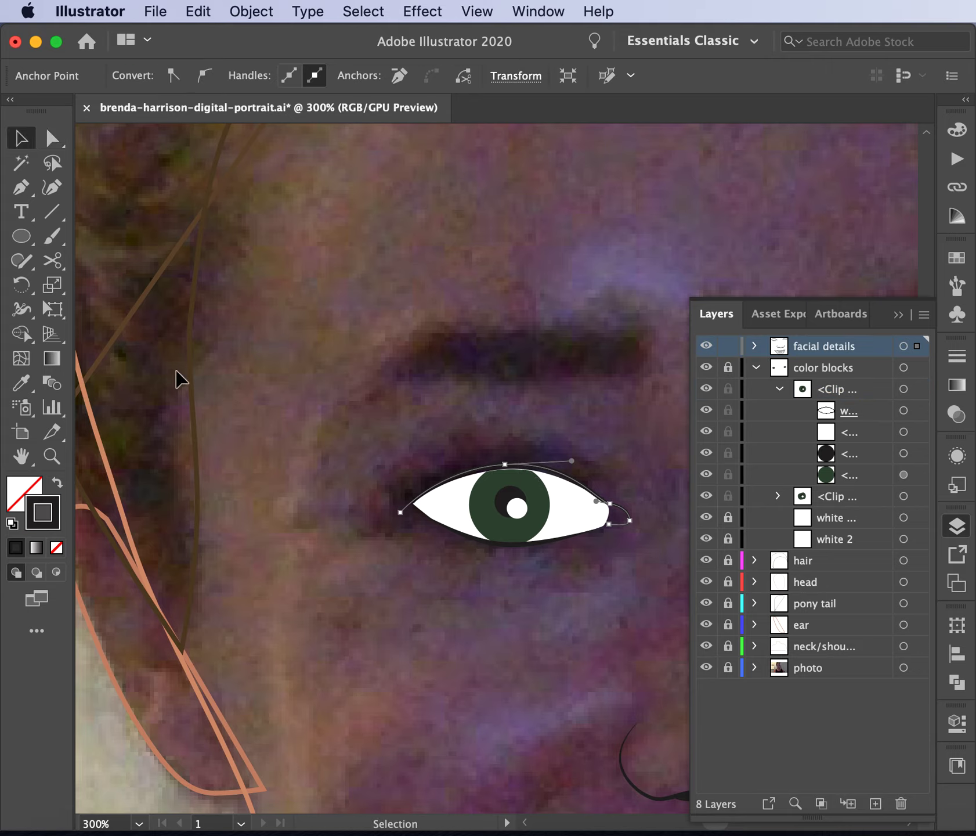
{"action": "key", "text": "super+equal"}
{"action": "key", "text": "super+equal"}
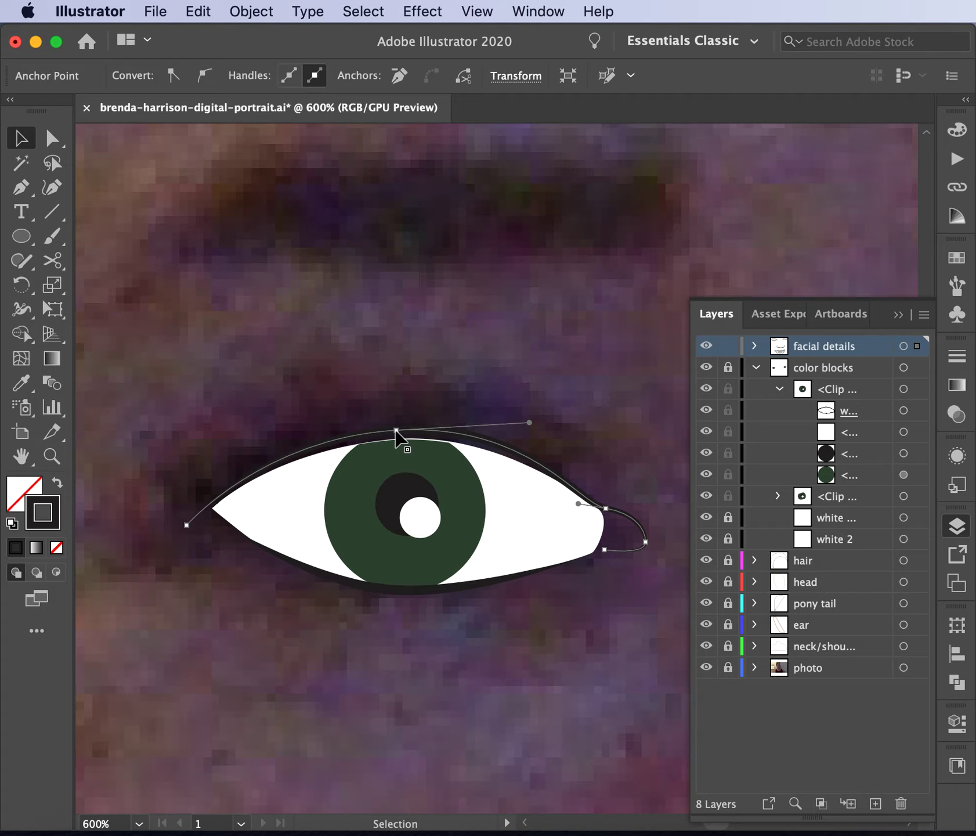
- Try moving the entire upper lid line of the left-hand eye downward, and undo the move
{"action": "left_click", "coordinate": [395, 432]}
{"action": "left_click_drag", "start_coordinate": [395, 432], "coordinate": [394, 442]}
{"action": "key", "text": "super+z"}
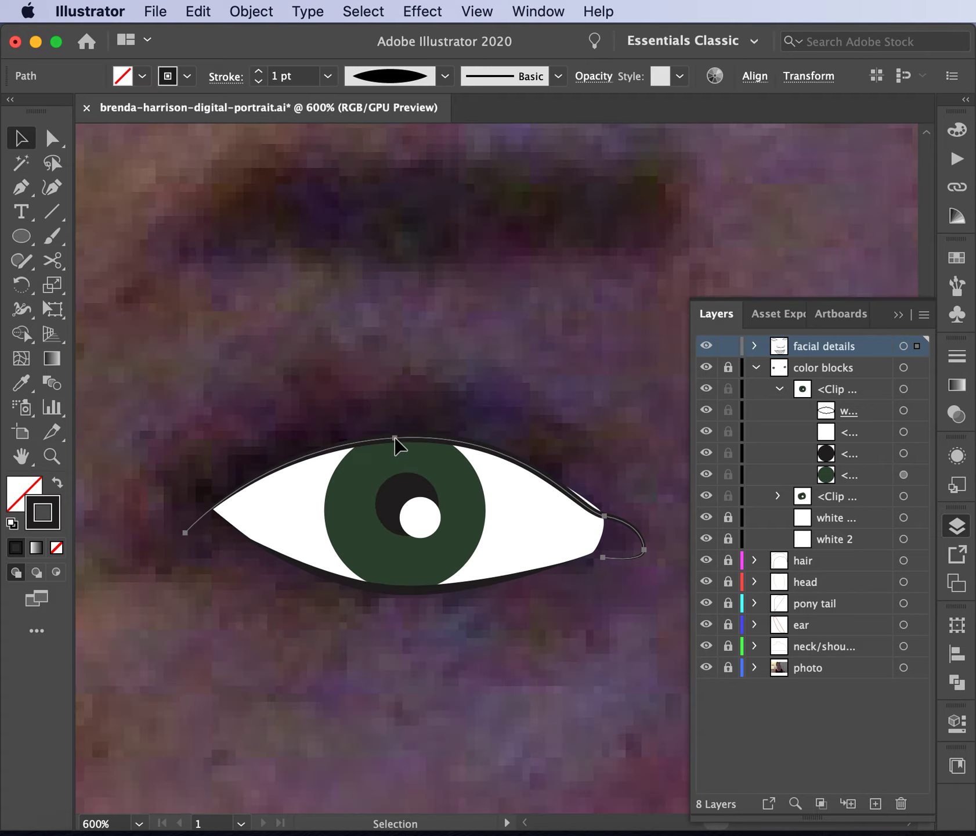
- Lower only the top anchor point of the left-hand eye's upper lid line to the upper edge of the iris
{"action": "left_click", "coordinate": [395, 383]}
{"action": "left_click", "coordinate": [399, 438]}
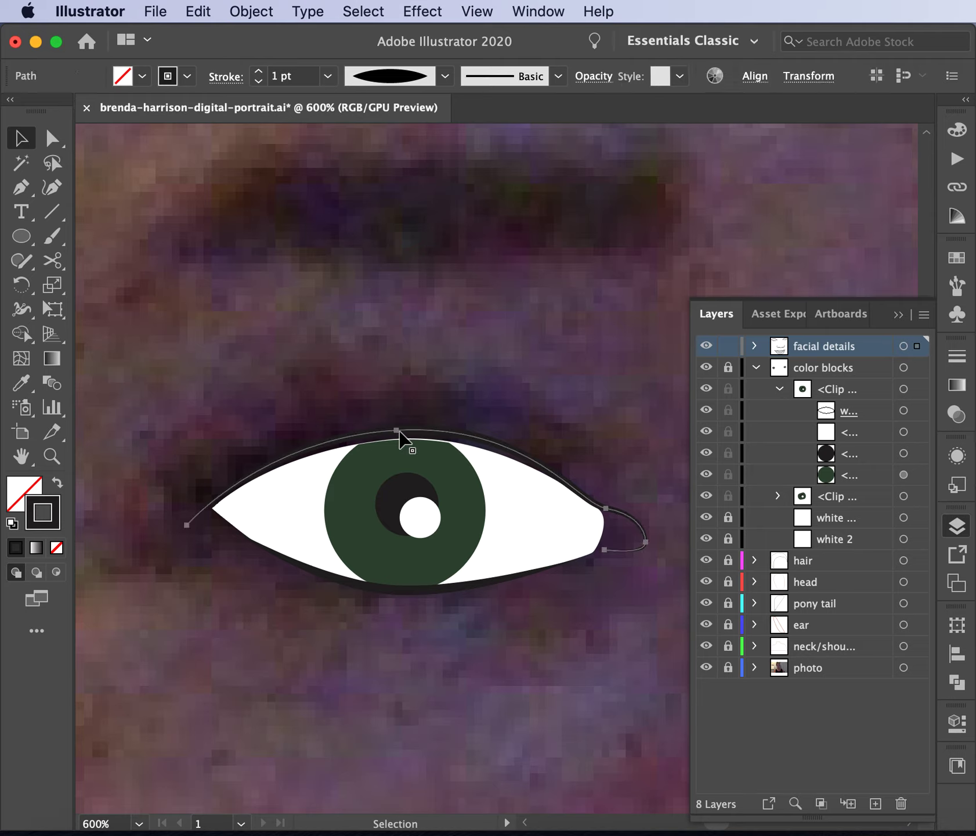
{"action": "left_click", "coordinate": [55, 128]}
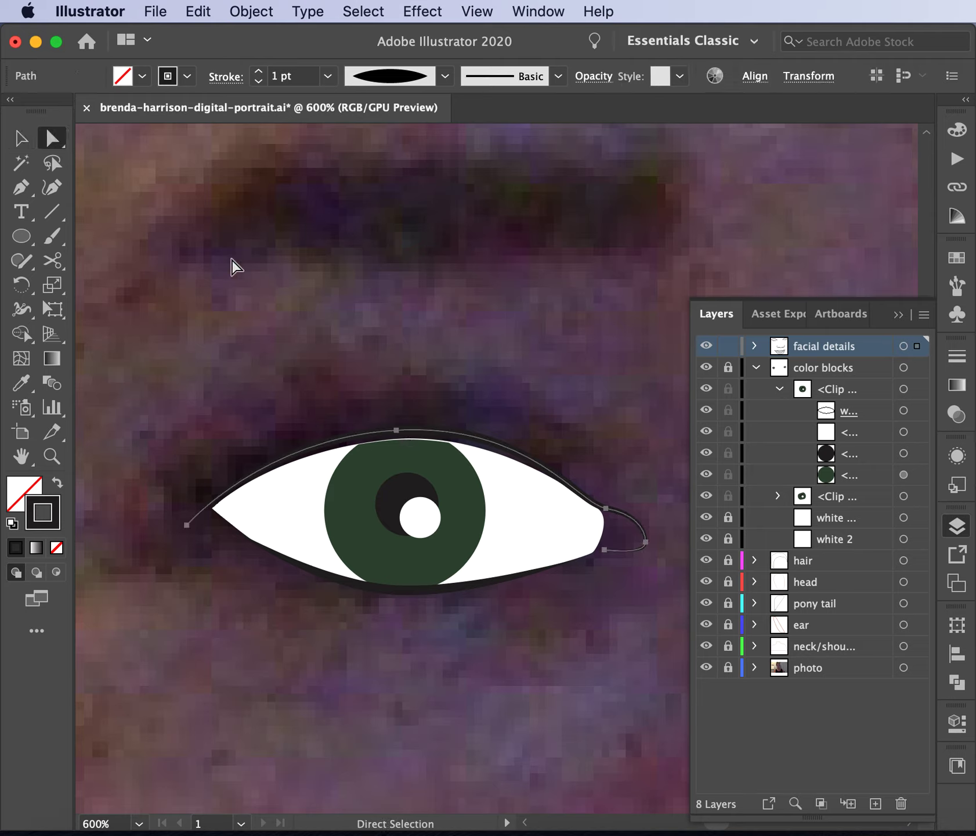
{"action": "left_click_drag", "start_coordinate": [396, 430], "coordinate": [396, 439]}
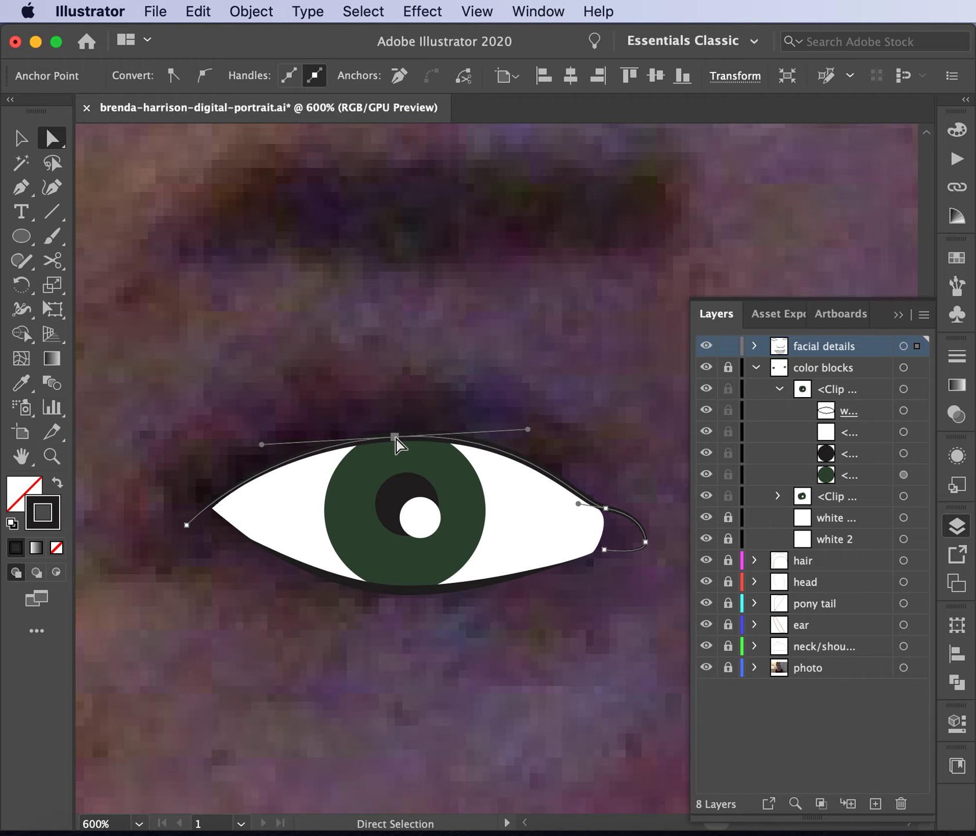
{"action": "left_click", "coordinate": [404, 366]}
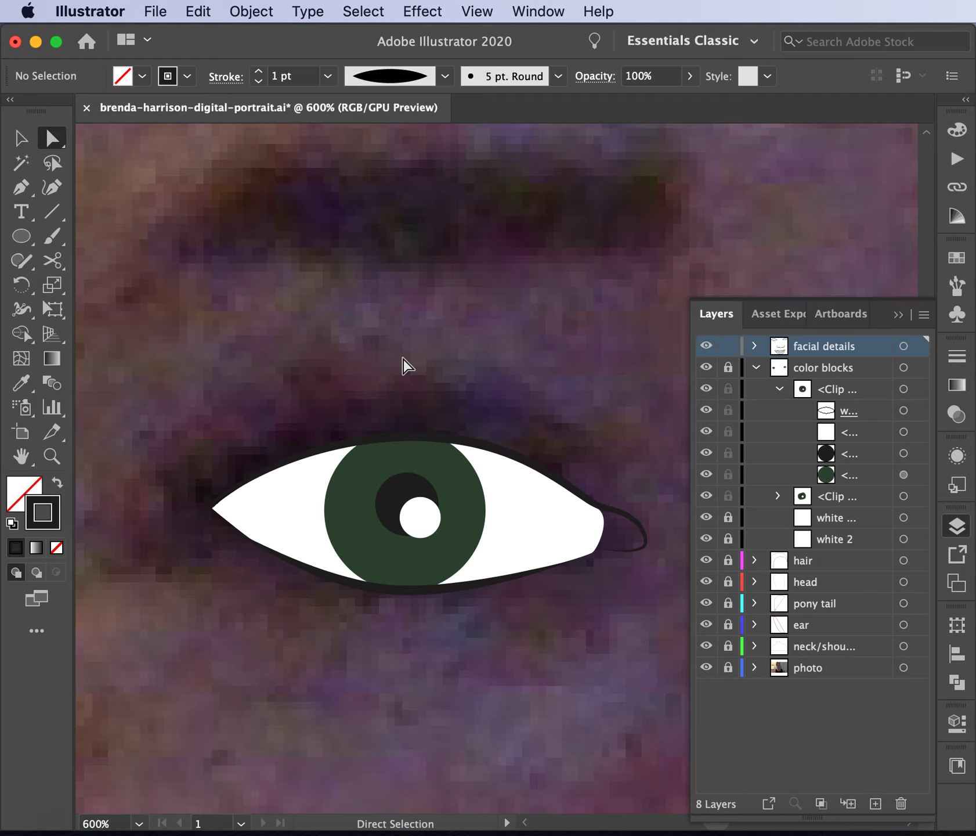
- Check the lowered upper lid line against the whole face and again close to the left-hand eye
{"action": "key", "text": "super+minus"}
{"action": "key", "text": "super+minus"}
{"action": "key", "text": "super+minus"}
{"action": "key", "text": "super+minus"}
{"action": "key", "text": "super+minus"}
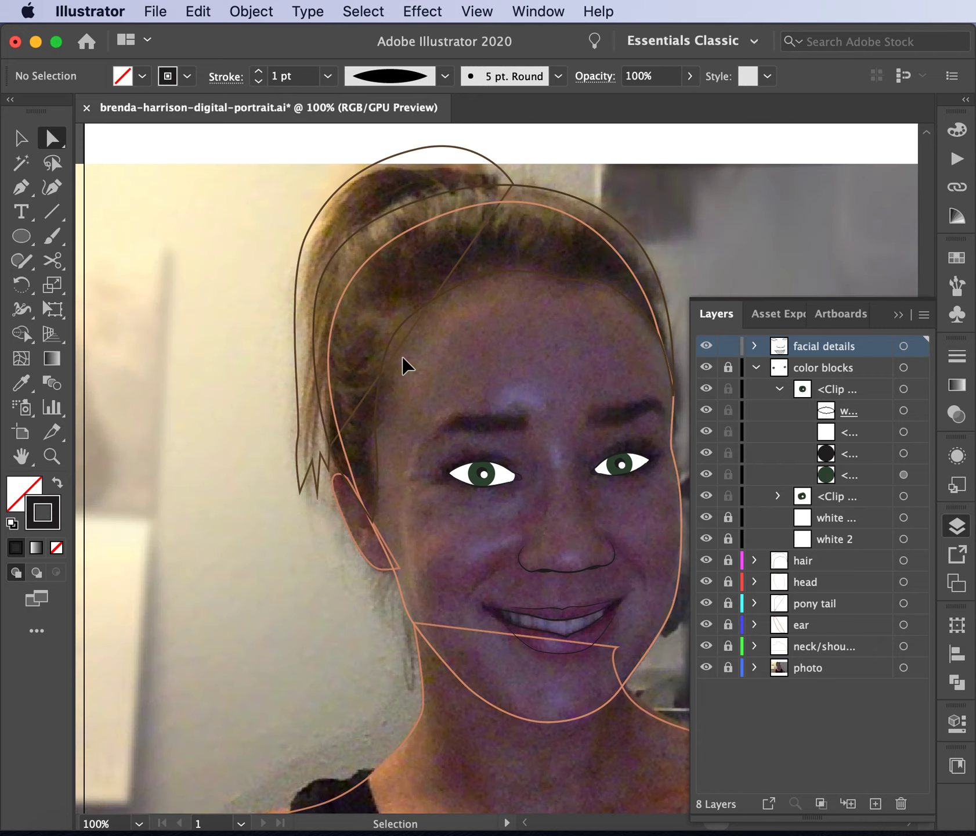
{"action": "key", "text": "super"}
{"action": "key", "text": "super+equal"}
{"action": "key", "text": "super+equal"}
{"action": "key", "text": "super+equal"}
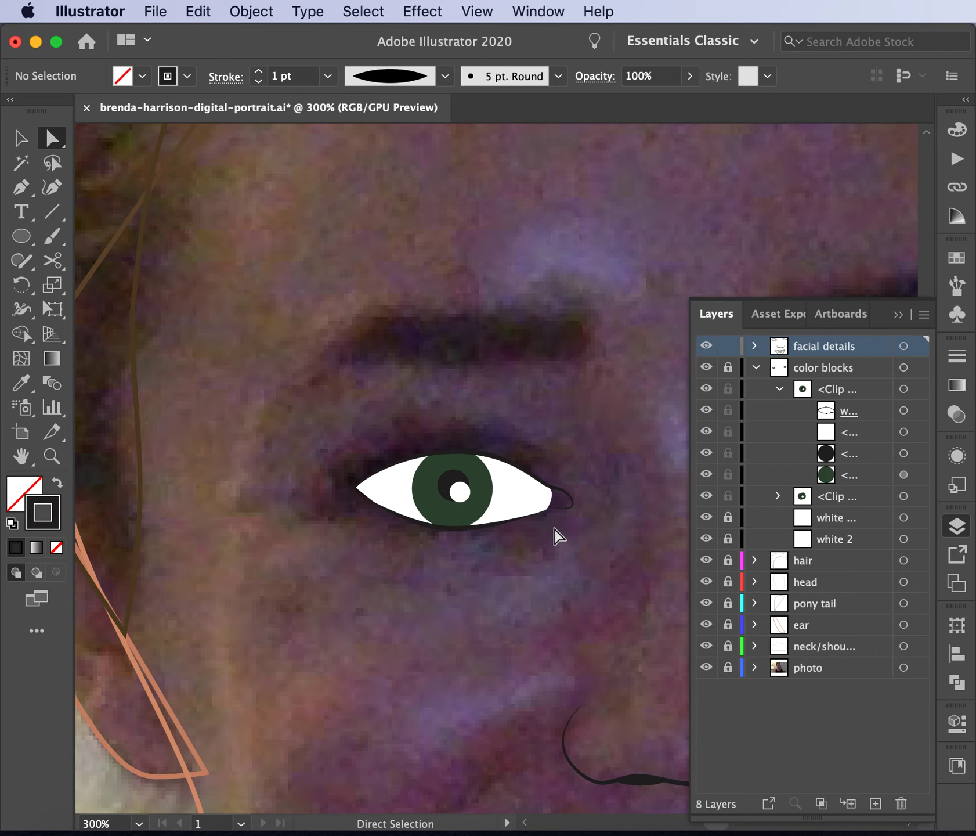
- Unlock the color blocks layer and the "white 2" path, and select the path's upper anchor point at the inner eye corner
{"action": "left_click", "coordinate": [538, 514]}
{"action": "left_click", "coordinate": [537, 502]}
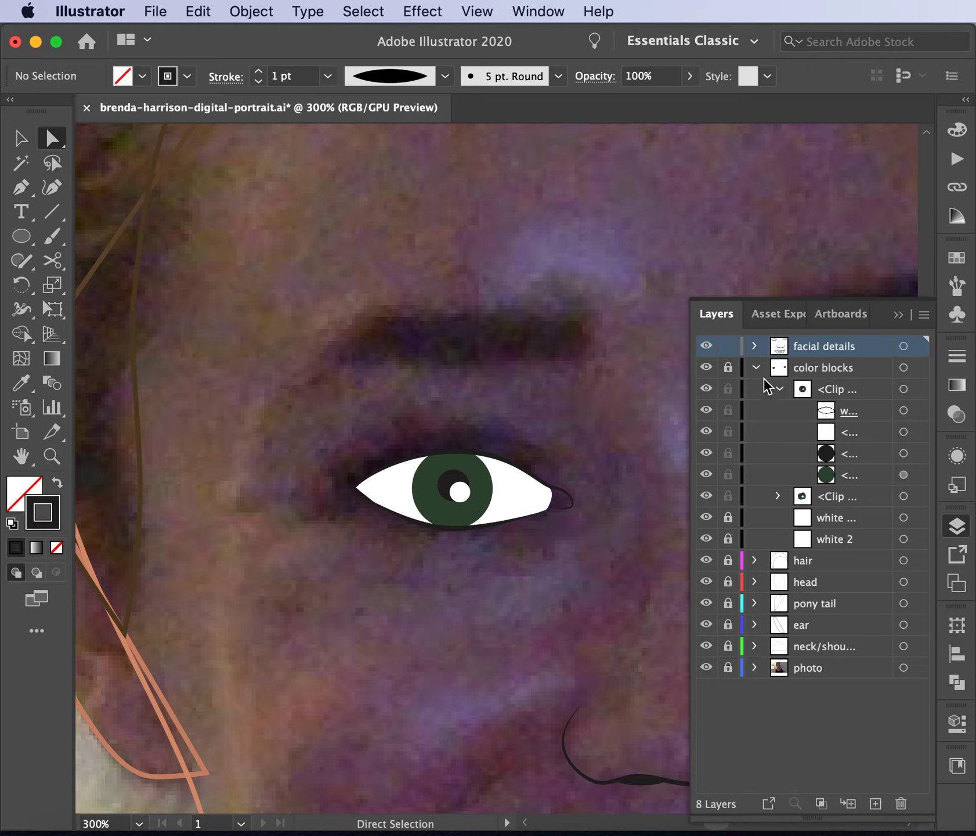
{"action": "left_click", "coordinate": [706, 367]}
{"action": "left_click", "coordinate": [706, 366]}
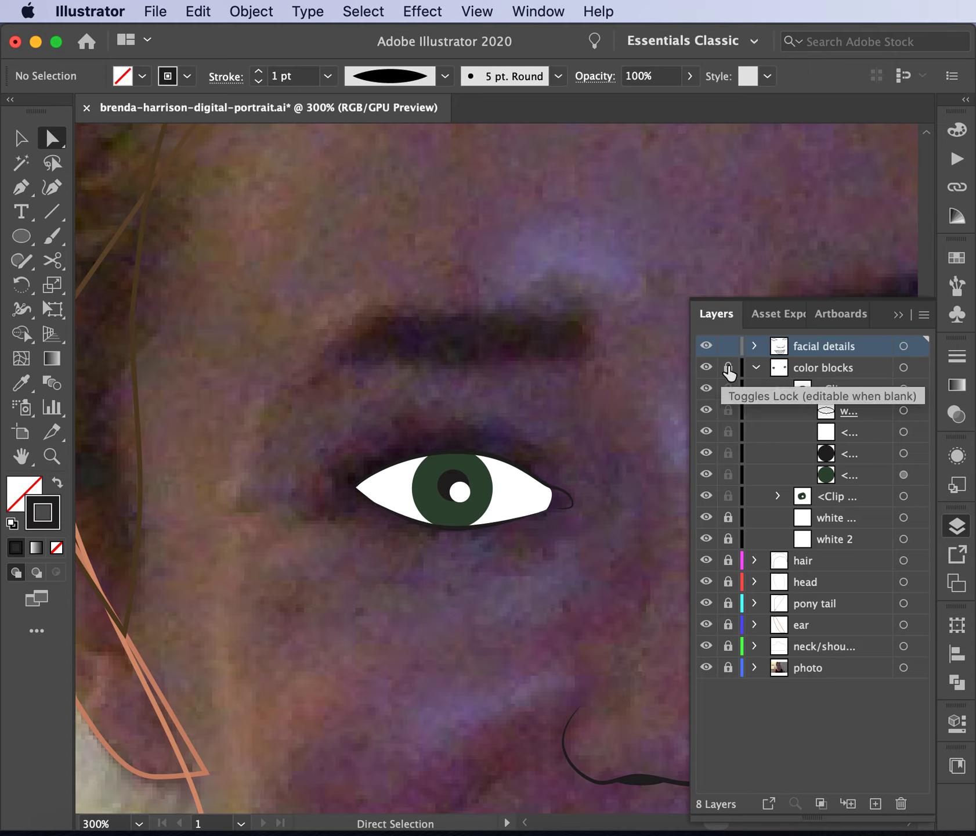
{"action": "left_click", "coordinate": [728, 366]}
{"action": "left_click", "coordinate": [705, 516]}
{"action": "left_click", "coordinate": [706, 516]}
{"action": "left_click", "coordinate": [707, 538]}
{"action": "left_click", "coordinate": [706, 538]}
{"action": "left_click", "coordinate": [543, 499]}
{"action": "left_click", "coordinate": [549, 493]}
- Pull the upper and lower inner-corner anchor points of the "white 2" path toward the iris, inside the lid lines
{"action": "key", "text": "super+minus"}
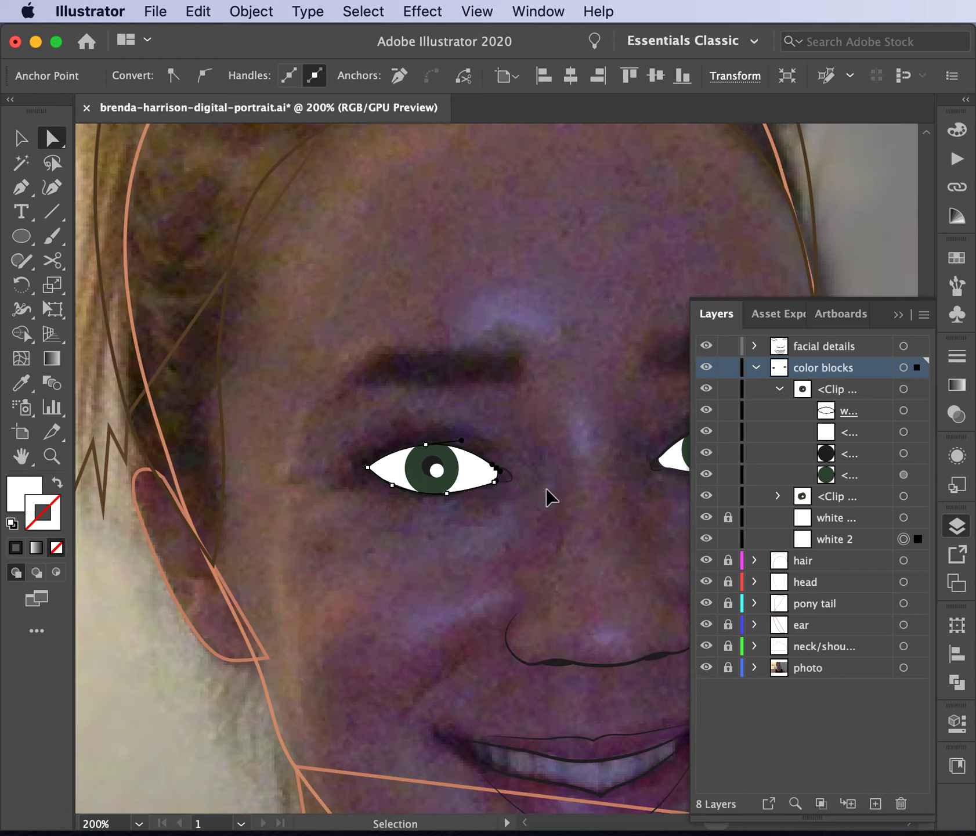
{"action": "key", "text": "super+plus"}
{"action": "key", "text": "super+plus"}
{"action": "key", "text": "super+plus"}
{"action": "key", "text": "super+plus"}
{"action": "key", "text": "super+plus"}
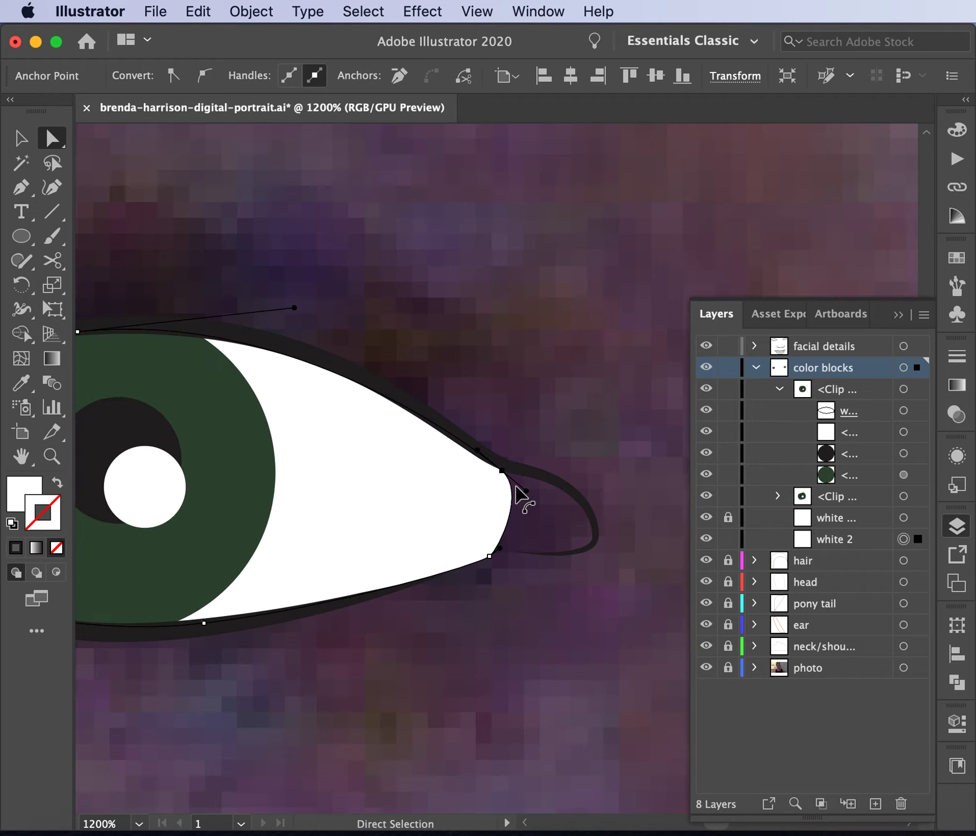
{"action": "left_click_drag", "start_coordinate": [503, 474], "coordinate": [481, 457]}
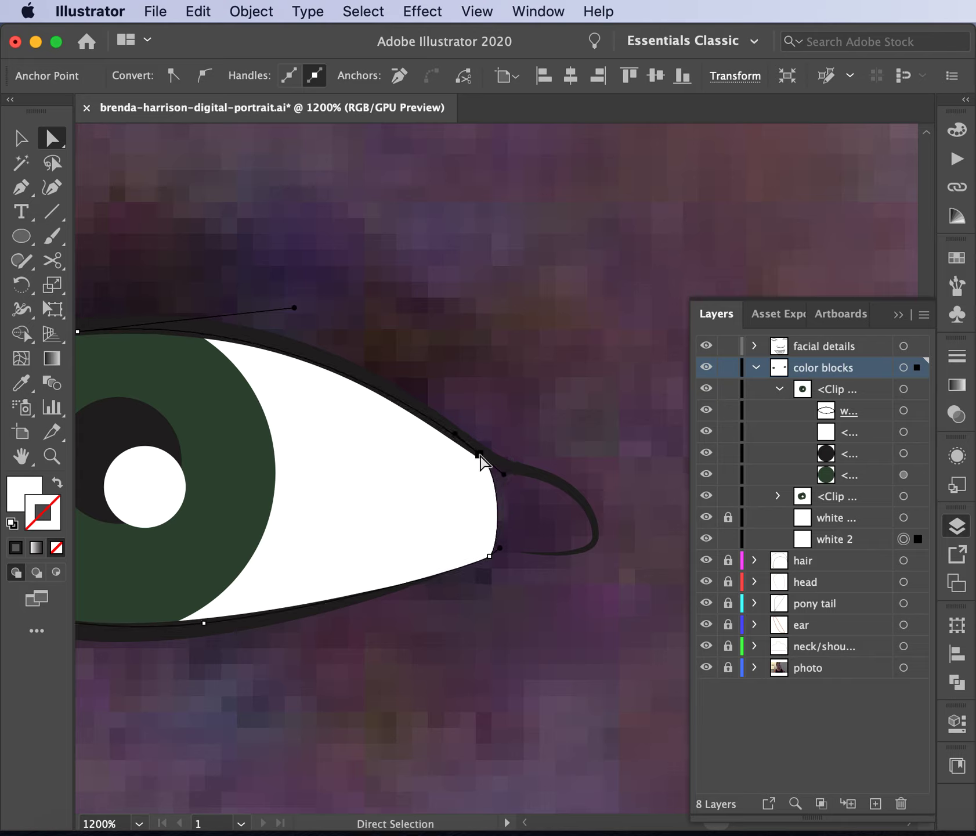
{"action": "left_click_drag", "start_coordinate": [496, 559], "coordinate": [482, 554]}
{"action": "left_click", "coordinate": [538, 622]}
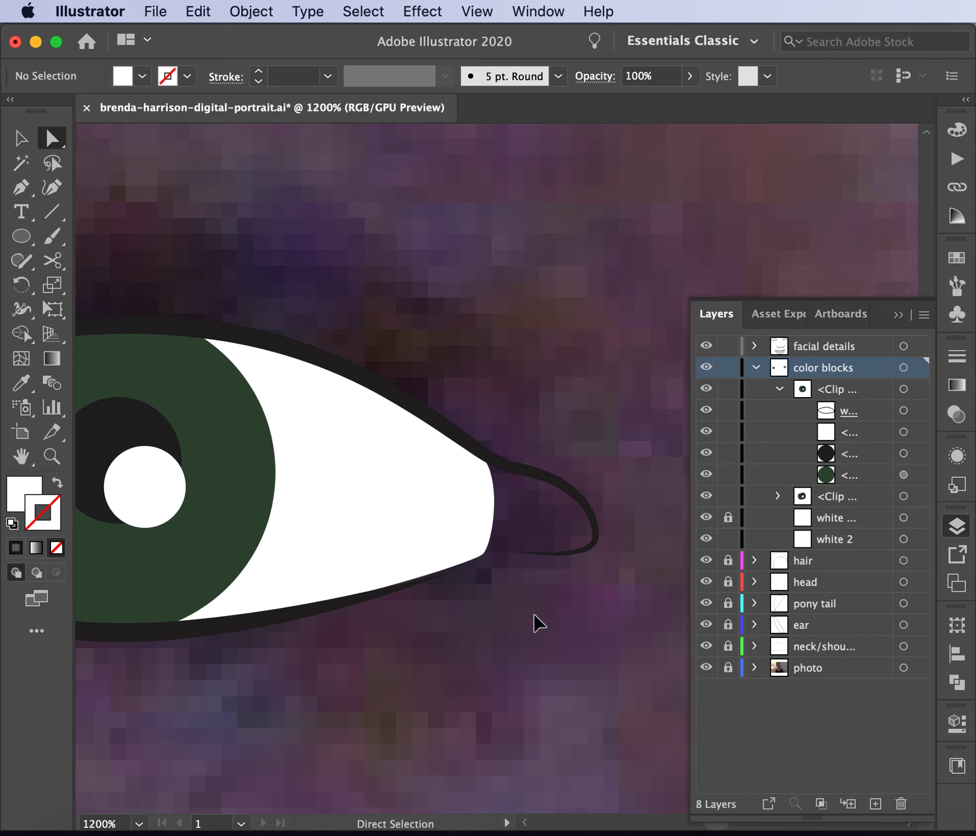
- Compare the trimmed inner corner of the left-hand eye at full-face view and up close
{"action": "key", "text": "super+minus"}
{"action": "key", "text": "super+minus"}
{"action": "key", "text": "super+minus"}
{"action": "key", "text": "super+minus"}
{"action": "key", "text": "super+minus"}
{"action": "key", "text": "super+minus"}
{"action": "key", "text": "super+minus"}
{"action": "key", "text": "super+minus"}
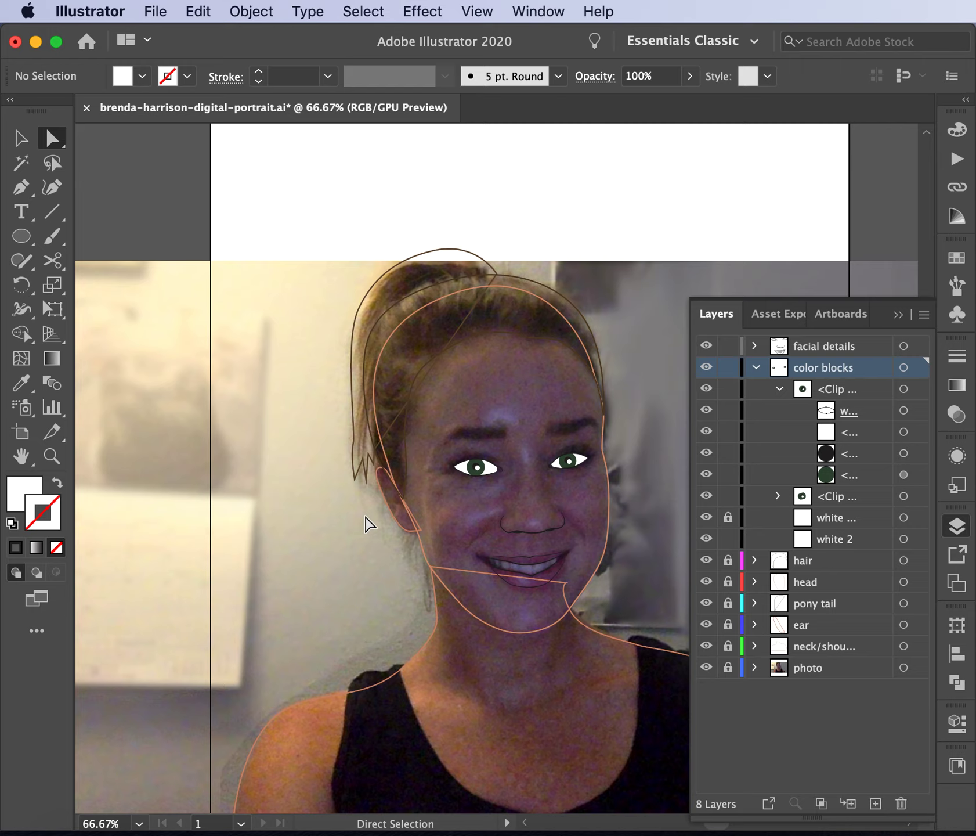
{"action": "key", "text": "super+plus"}
{"action": "key", "text": "super+plus"}
{"action": "key", "text": "super+plus"}
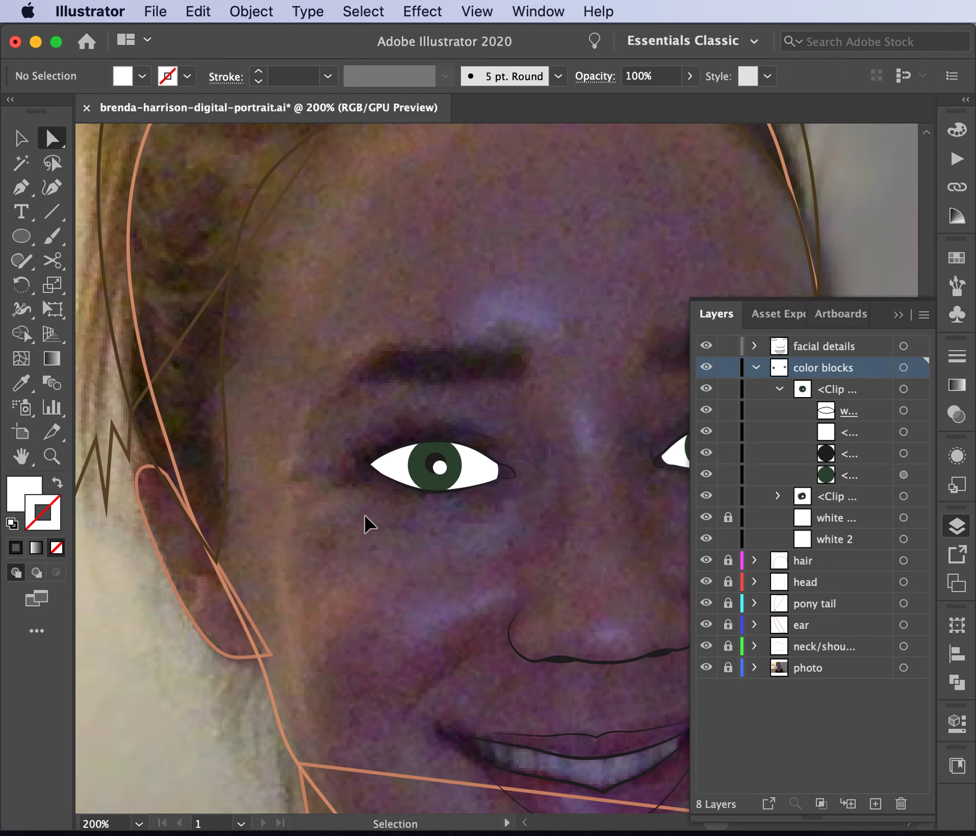
{"action": "key", "text": "super+plus"}
{"action": "key", "text": "super+minus"}
{"action": "key", "text": "super+minus"}
{"action": "key", "text": "super+minus"}
{"action": "key", "text": "super+minus"}
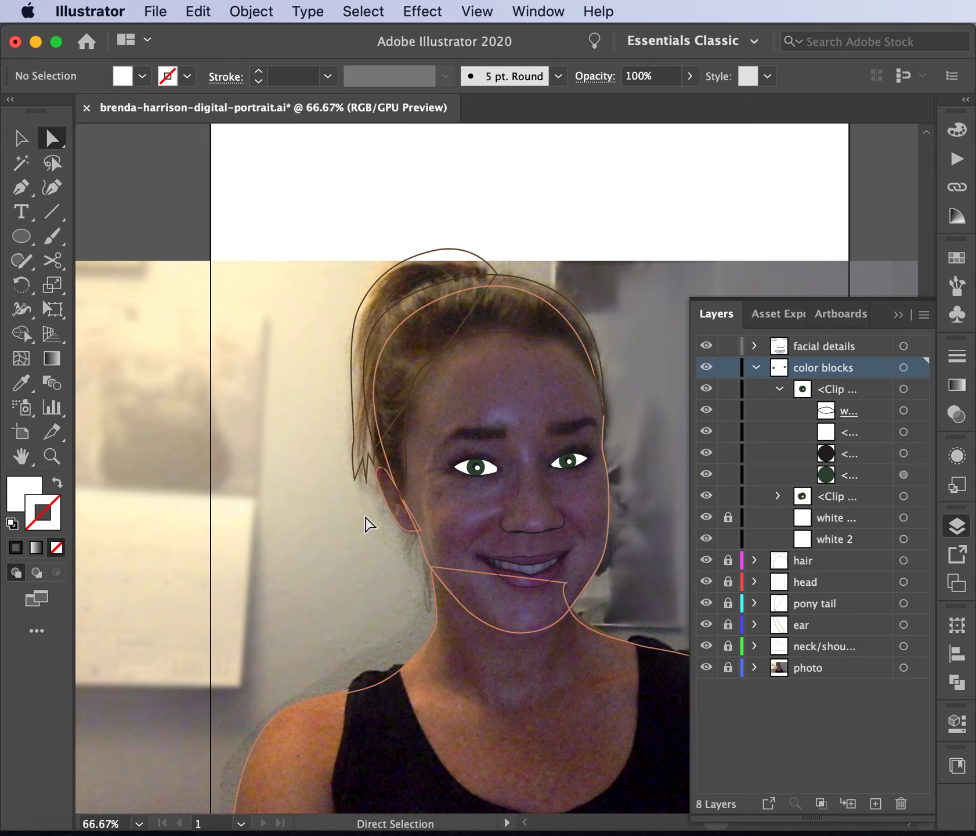
{"action": "key", "text": "super+plus"}
{"action": "key", "text": "super+plus"}
{"action": "key", "text": "super+plus"}
{"action": "key", "text": "super+plus"}
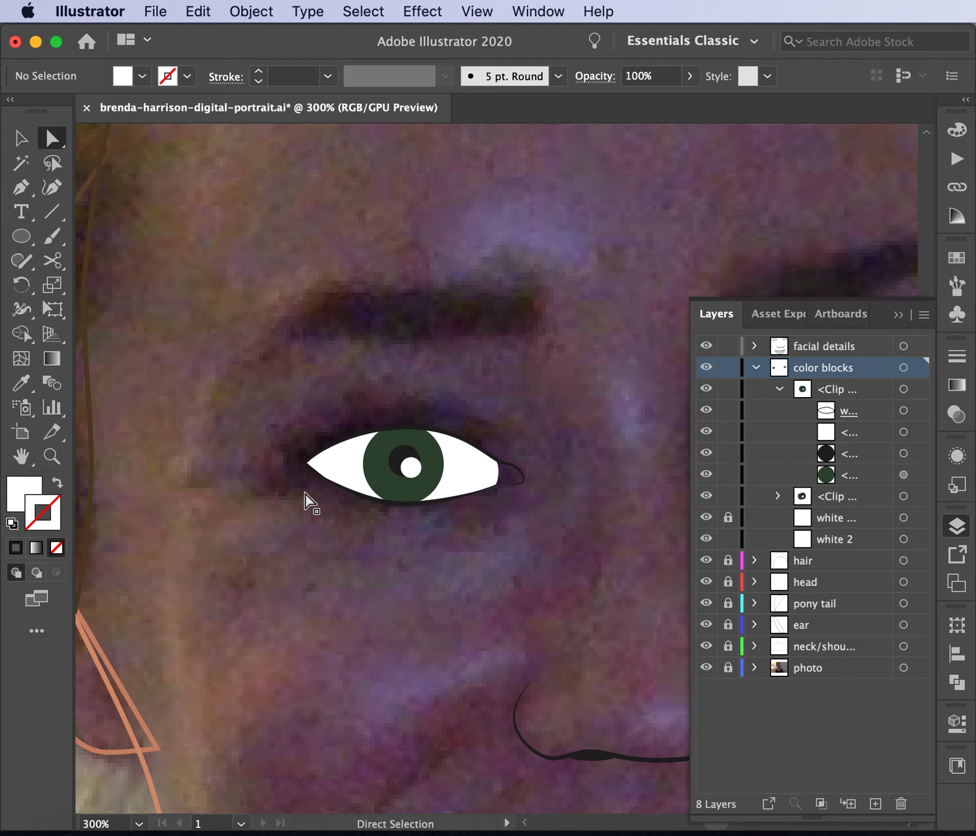
- Select the left-hand eye's iris, upper lid line and white shape in turn to identify the overlapping paths
{"action": "scroll", "coordinate": [342, 609], "scroll_direction": "down", "scroll_amount": 5}
{"action": "scroll", "coordinate": [342, 609], "scroll_direction": "right", "scroll_amount": 5}
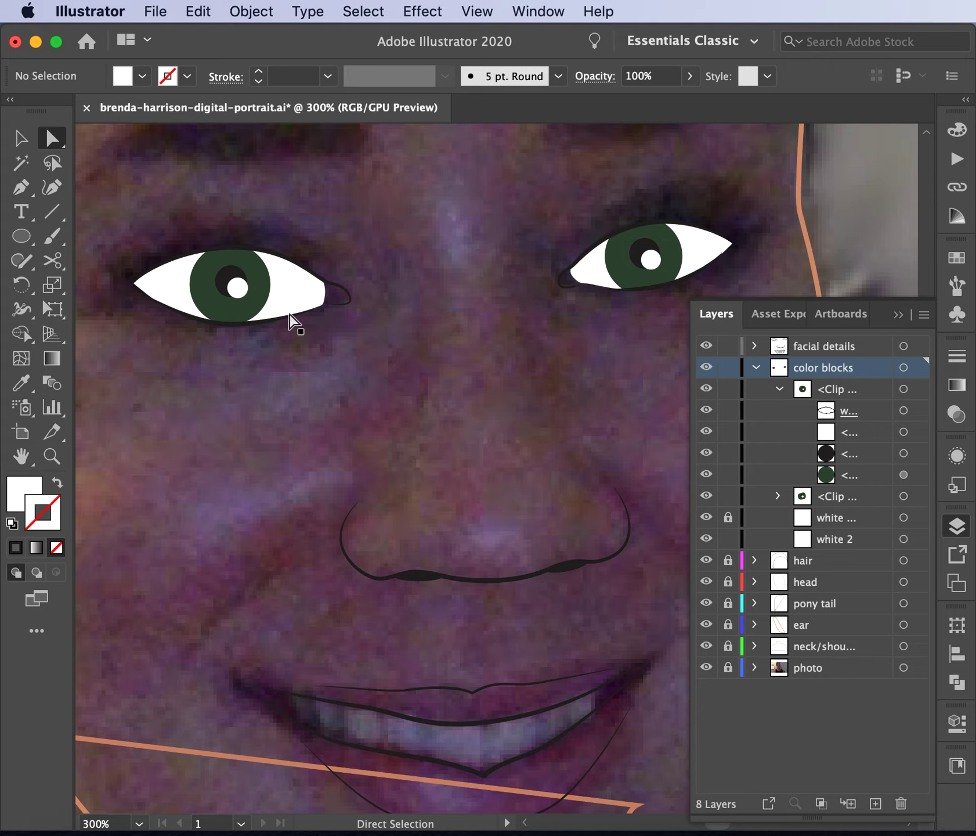
{"action": "left_click", "coordinate": [271, 286]}
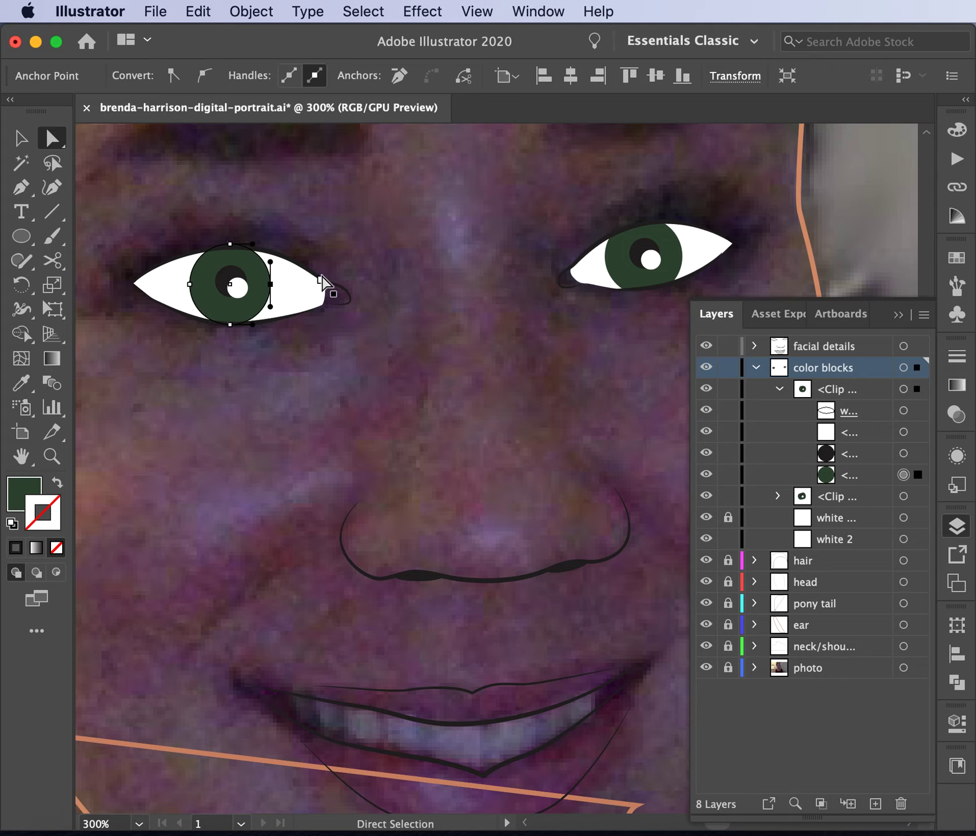
{"action": "left_click", "coordinate": [19, 138]}
{"action": "left_click", "coordinate": [288, 427]}
{"action": "left_click", "coordinate": [293, 271]}
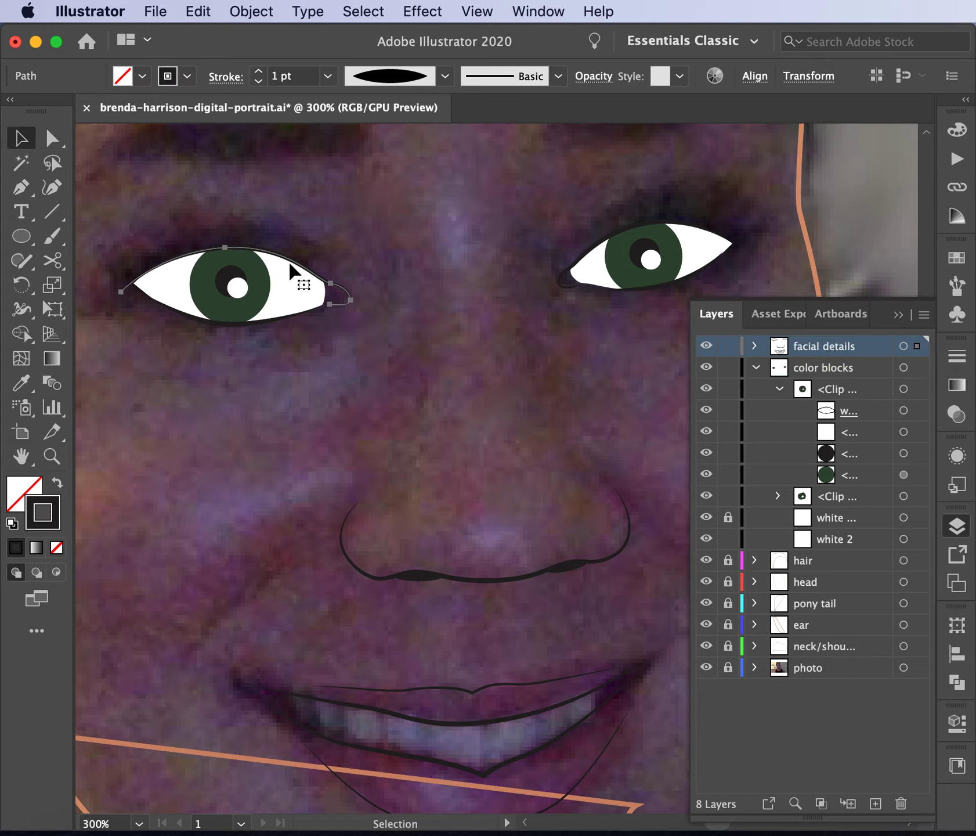
{"action": "left_click", "coordinate": [299, 290]}
{"action": "left_click", "coordinate": [290, 307]}
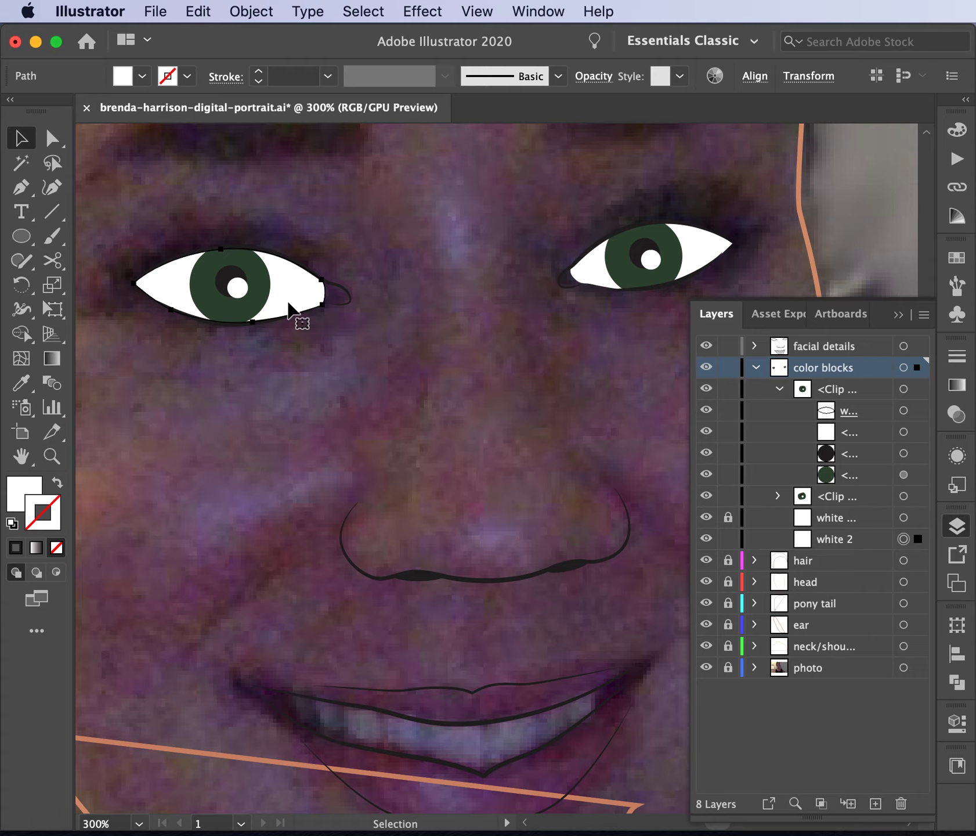
- Toggle the visibility of the color blocks layer and the left-hand eye's clip group, and select its lid line and white shape to identify each path
{"action": "left_click", "coordinate": [707, 368]}
{"action": "left_click", "coordinate": [707, 368]}
{"action": "left_click", "coordinate": [728, 522]}
{"action": "left_click", "coordinate": [706, 390]}
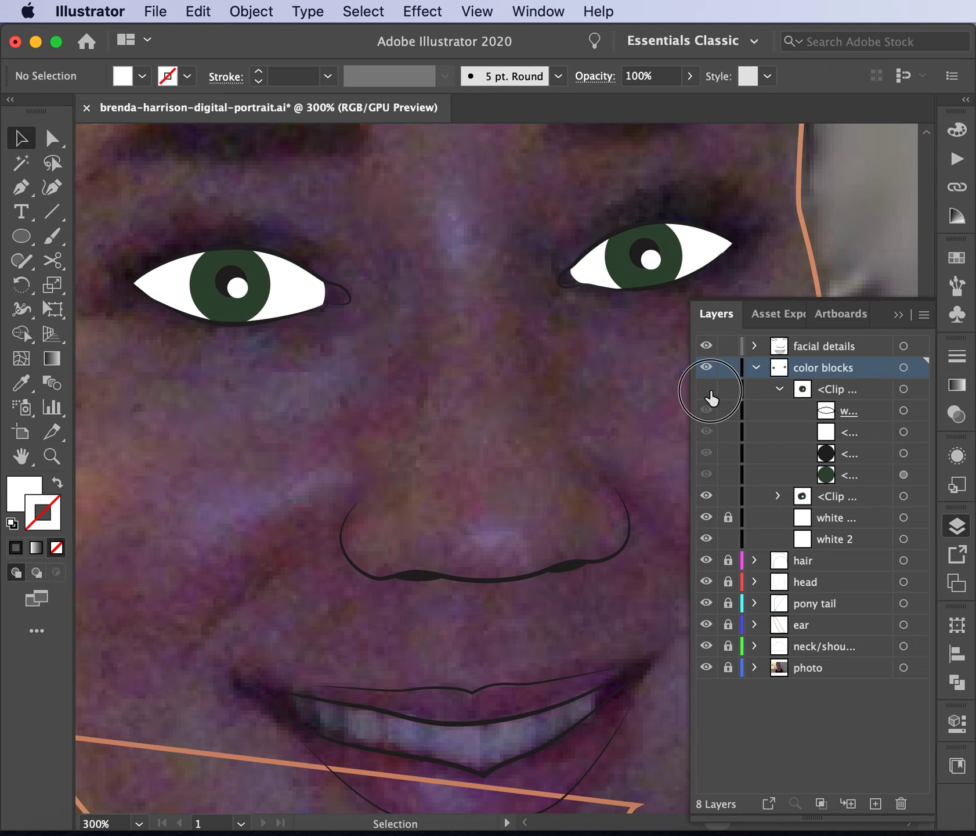
{"action": "left_click", "coordinate": [707, 389]}
{"action": "left_click", "coordinate": [845, 390]}
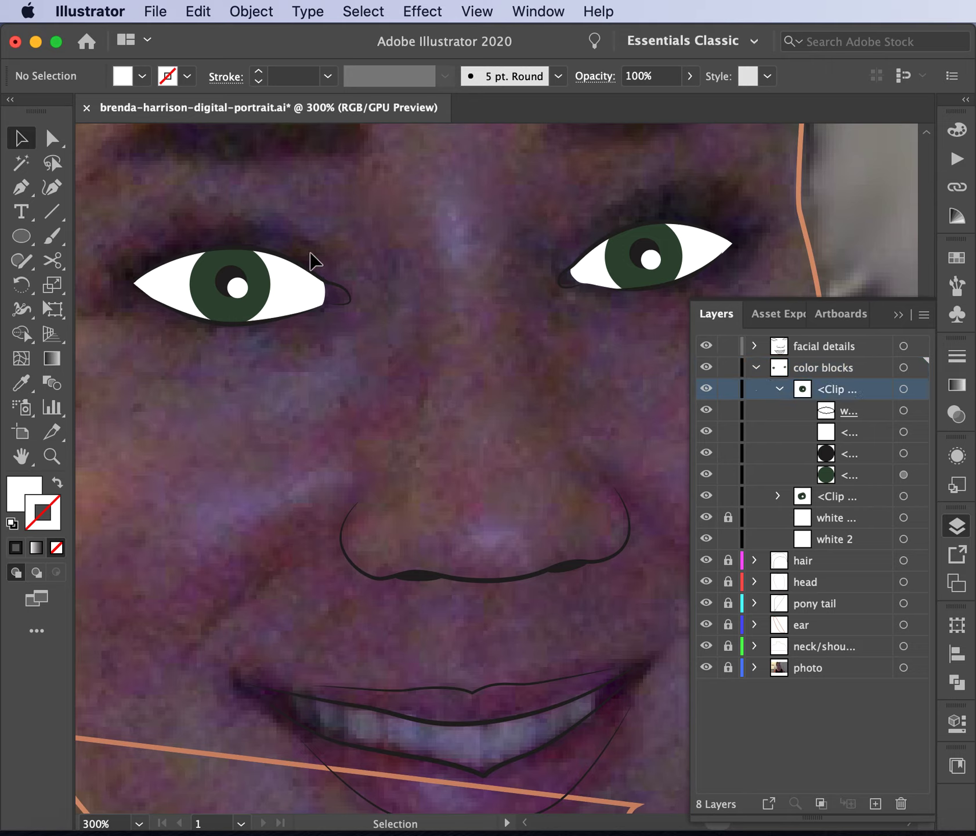
{"action": "left_click", "coordinate": [293, 273]}
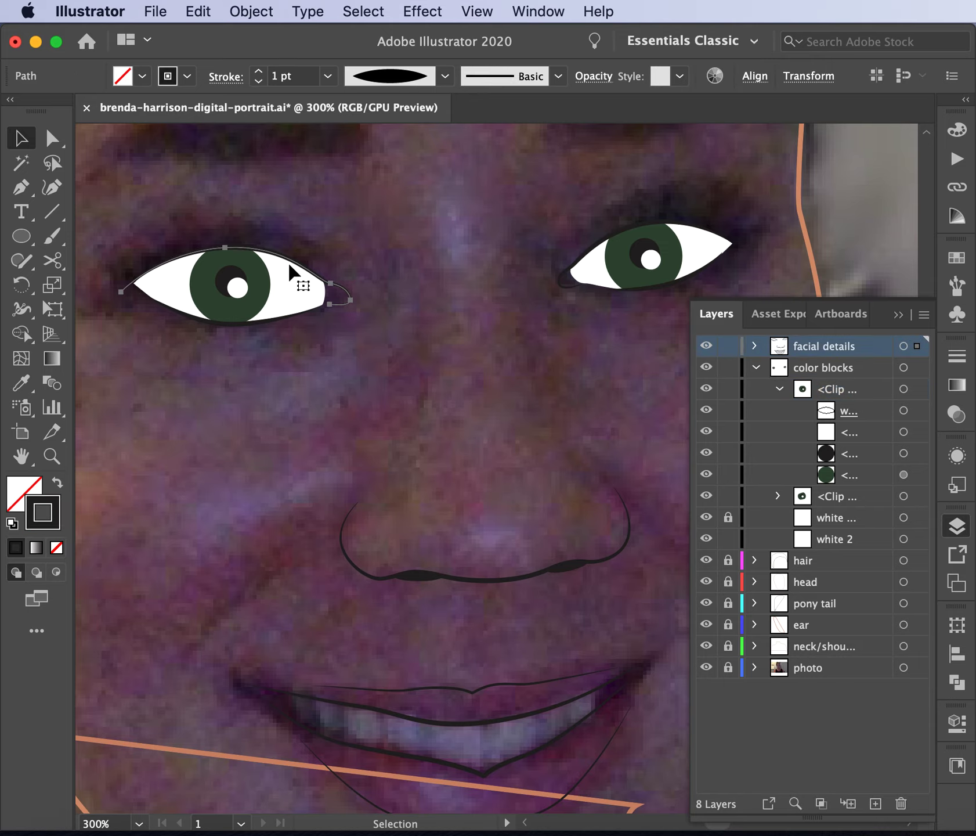
{"action": "left_click", "coordinate": [293, 299]}
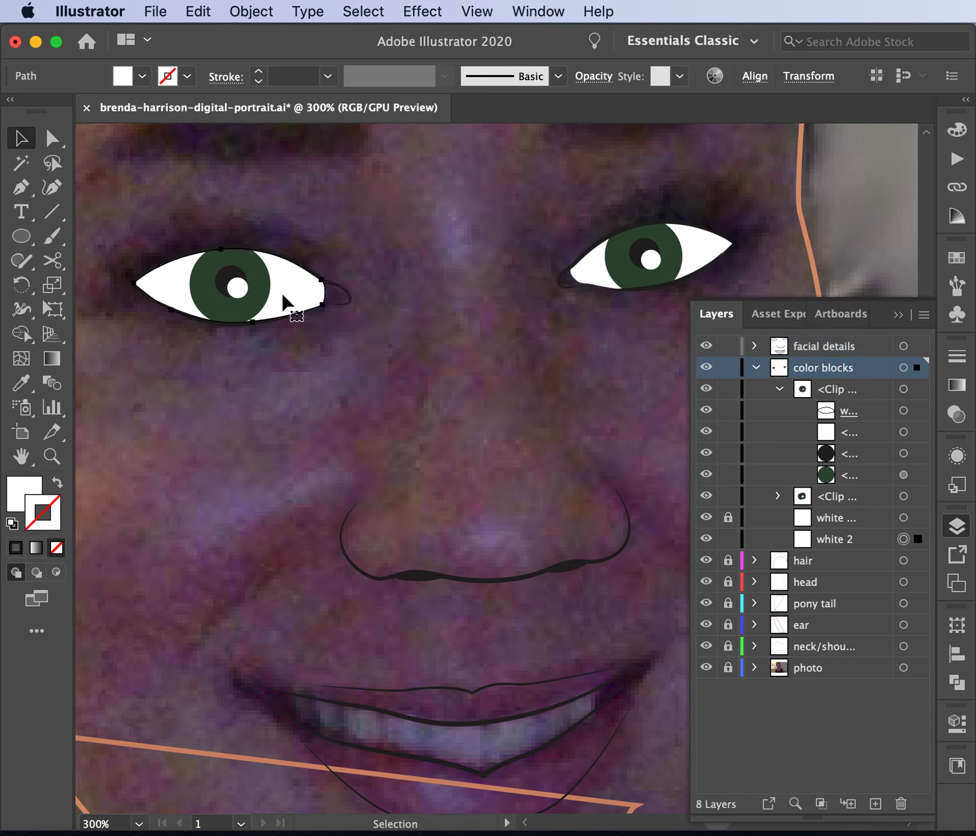
- Lower the top anchor point of the left-hand eye's clipping path and nudge its outer-corner anchor slightly inward
{"action": "left_click", "coordinate": [260, 282]}
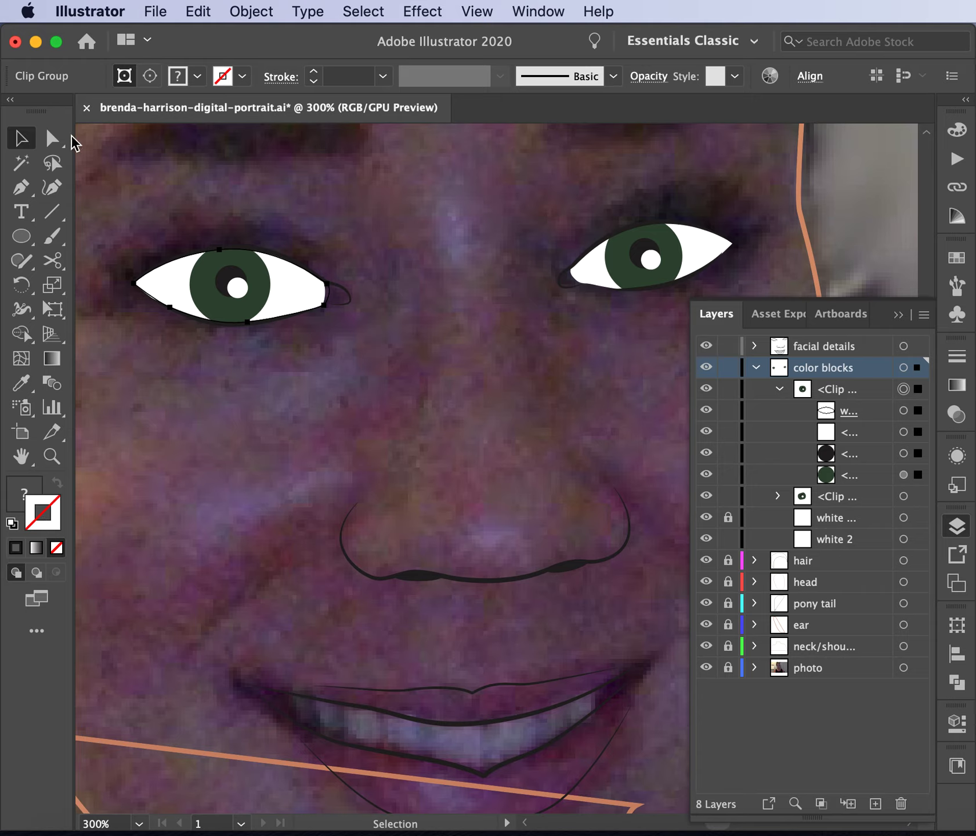
{"action": "left_click", "coordinate": [52, 139]}
{"action": "left_click_drag", "start_coordinate": [225, 263], "coordinate": [216, 258]}
{"action": "left_click_drag", "start_coordinate": [219, 257], "coordinate": [219, 253]}
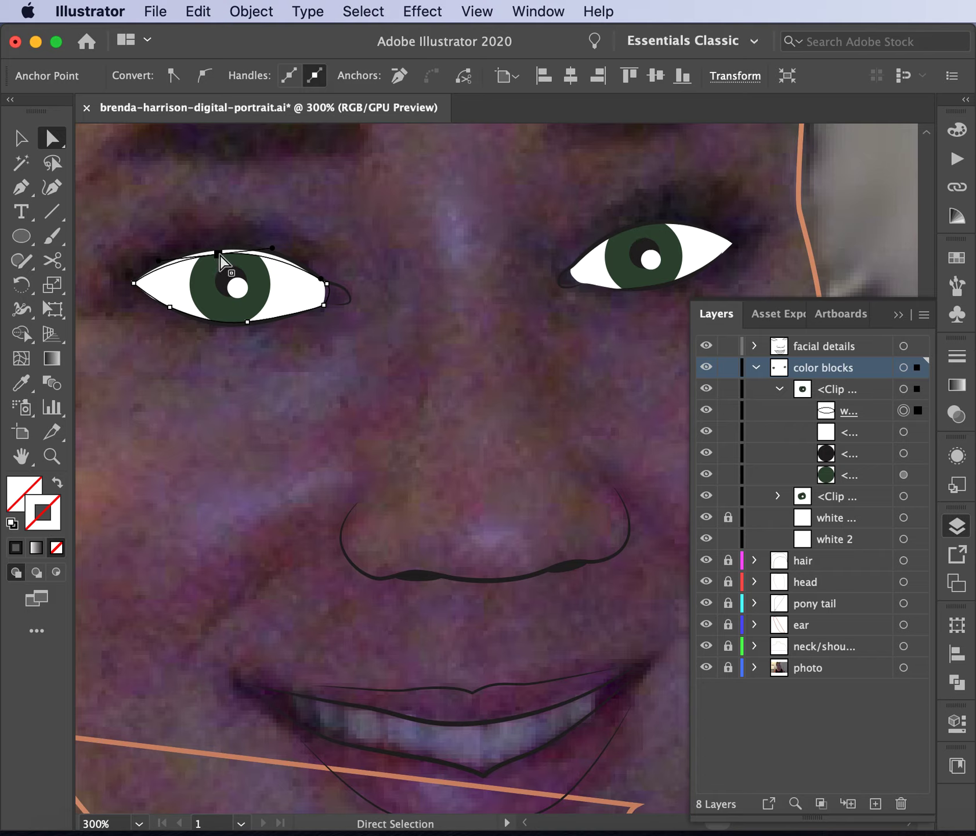
{"action": "left_click_drag", "start_coordinate": [136, 283], "coordinate": [138, 284]}
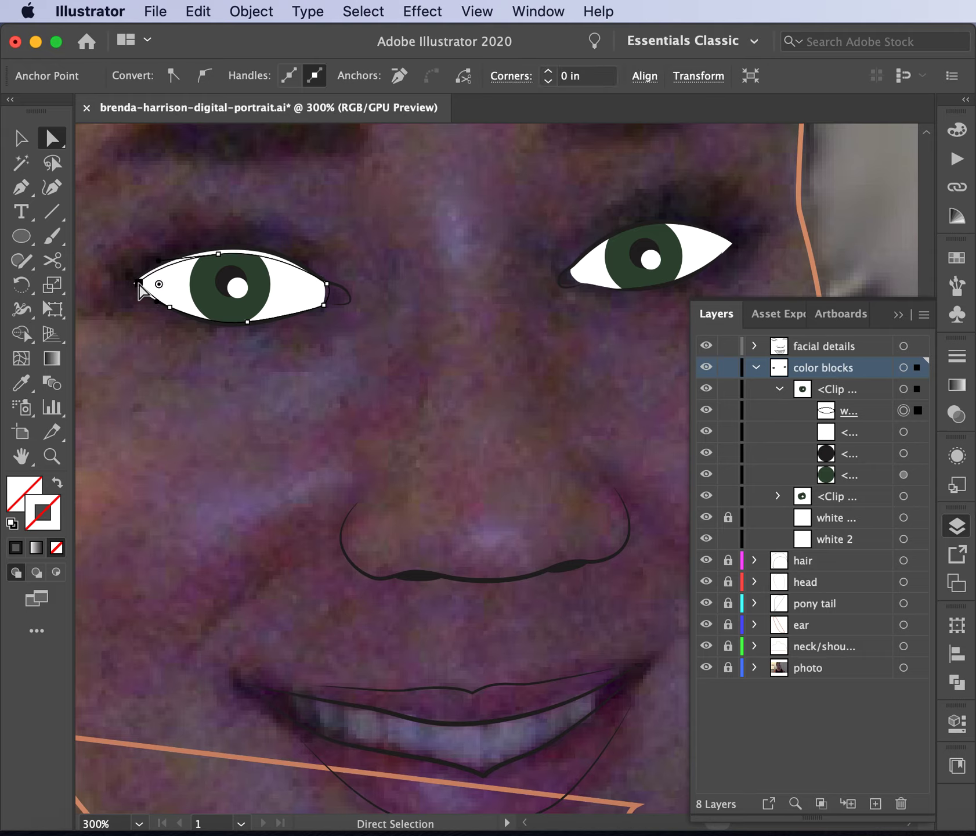
{"action": "left_click", "coordinate": [340, 442]}
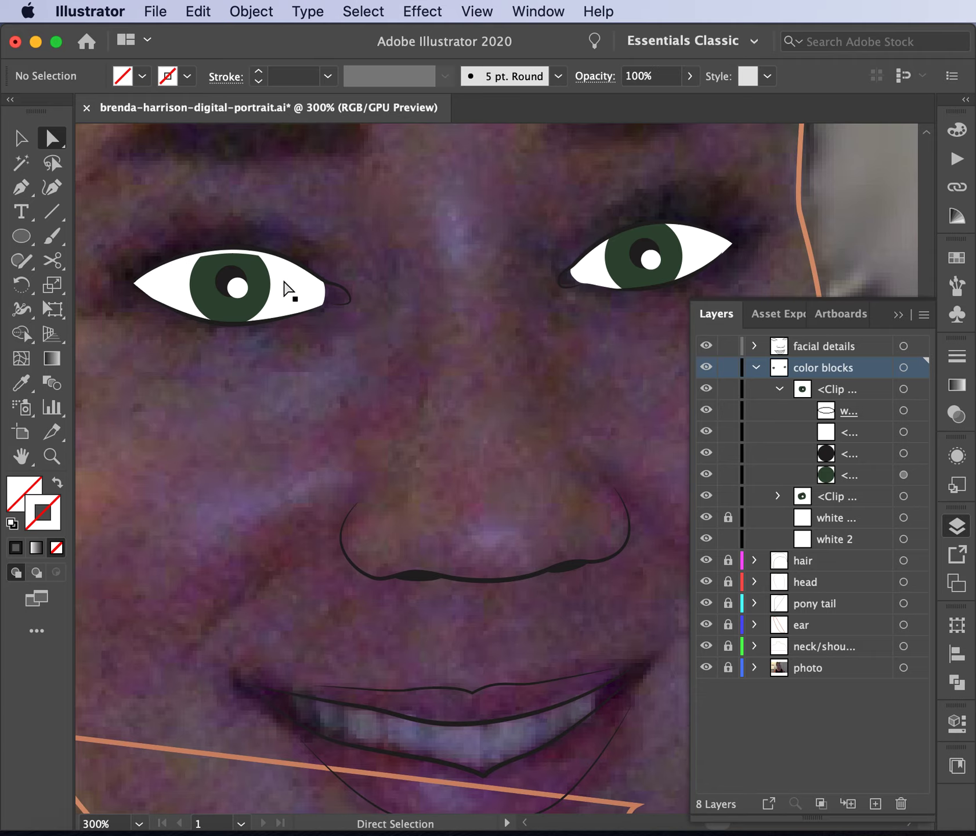
- Lock the left-hand eye's clip group and toggle the visibility of the "white 2" path to check it
{"action": "left_click", "coordinate": [21, 139]}
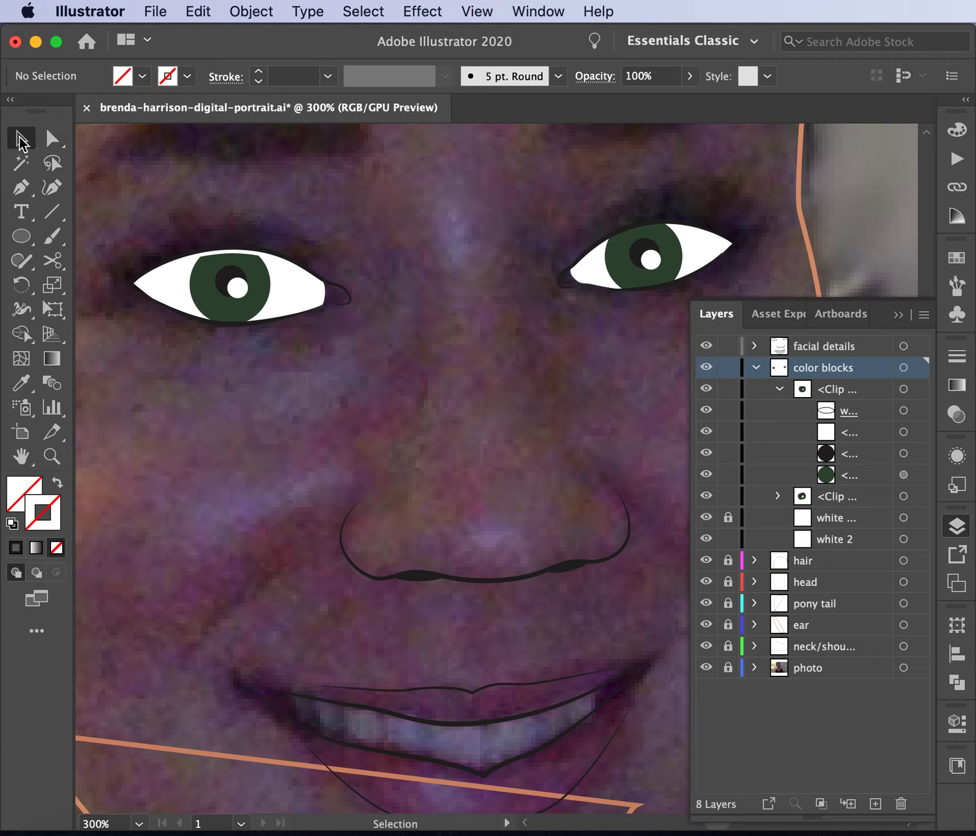
{"action": "left_click", "coordinate": [216, 254]}
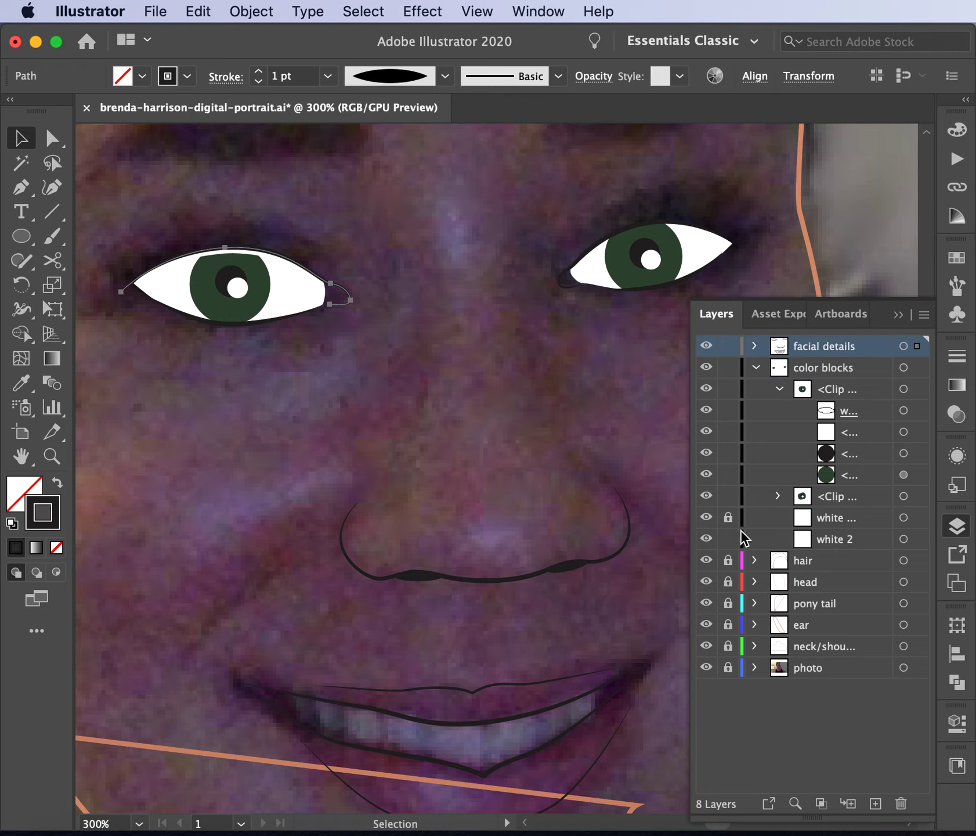
{"action": "left_click", "coordinate": [727, 389]}
{"action": "left_click", "coordinate": [706, 538]}
{"action": "left_click", "coordinate": [705, 539]}
- Lower the top anchor point of the "white 2" path to match the lowered clipping path above the iris
{"action": "left_click", "coordinate": [291, 302]}
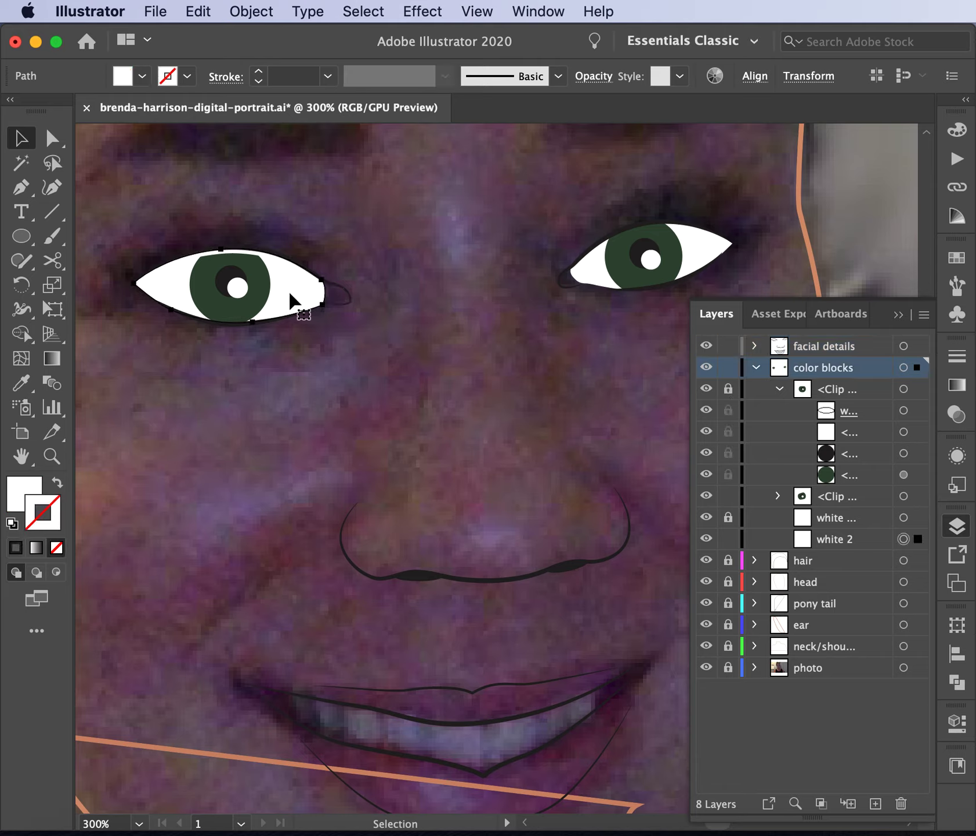
{"action": "left_click", "coordinate": [219, 252]}
{"action": "key", "text": "a"}
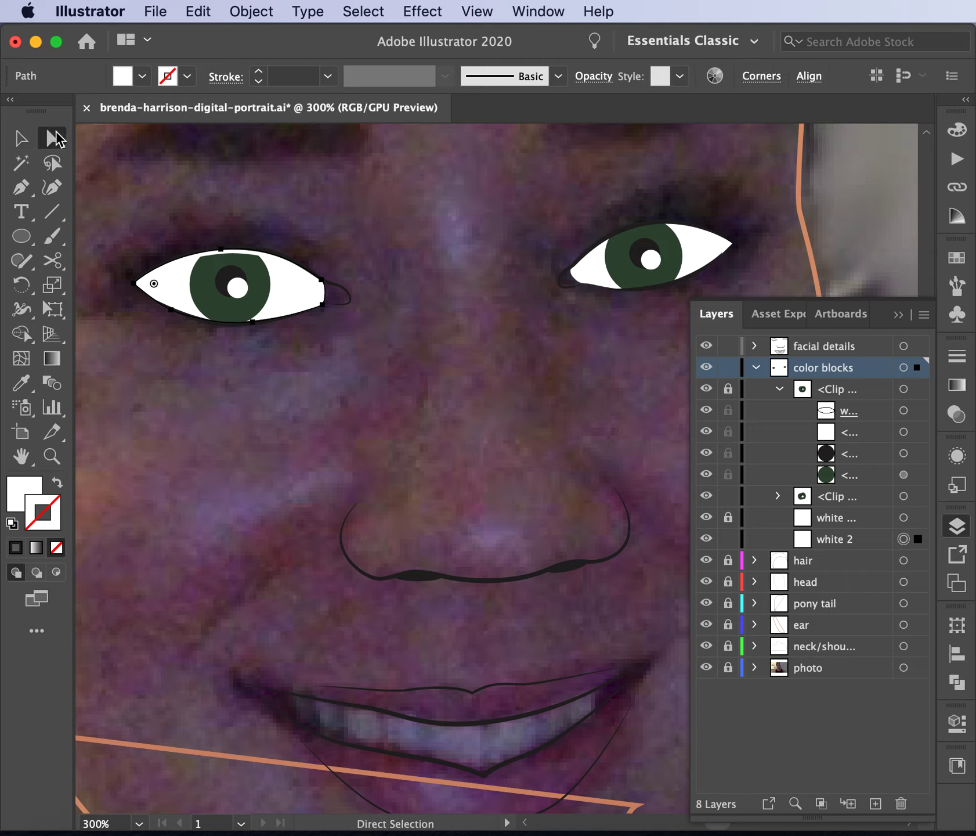
{"action": "left_click_drag", "start_coordinate": [222, 253], "coordinate": [218, 262]}
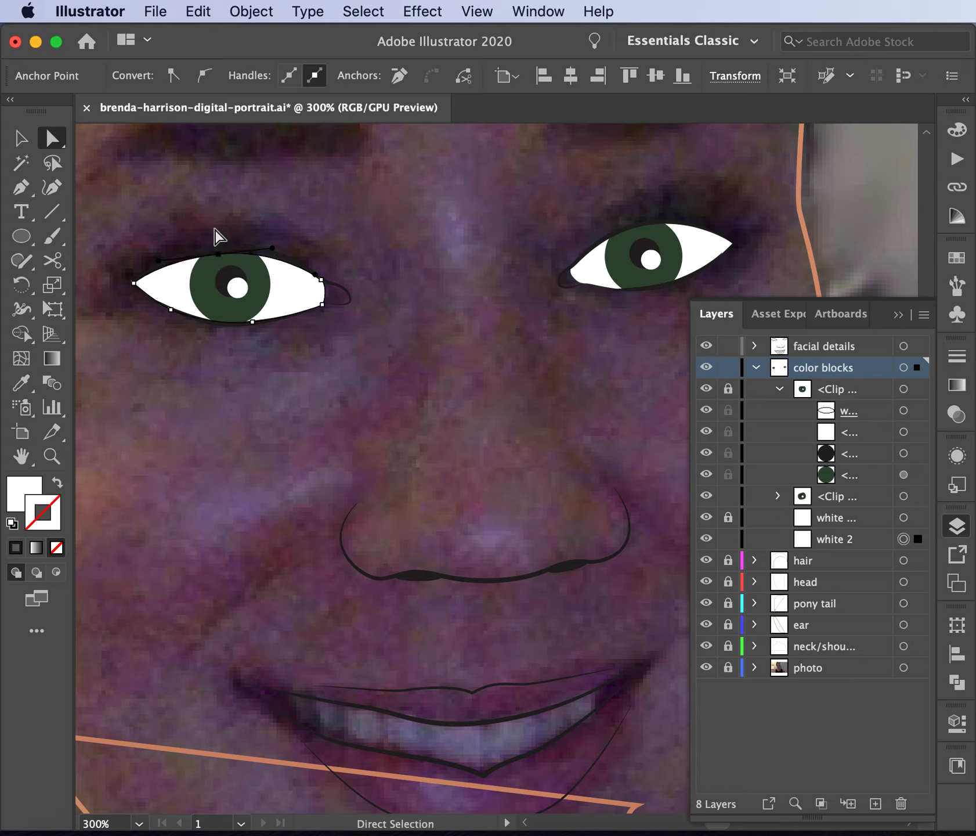
{"action": "left_click", "coordinate": [656, 380]}
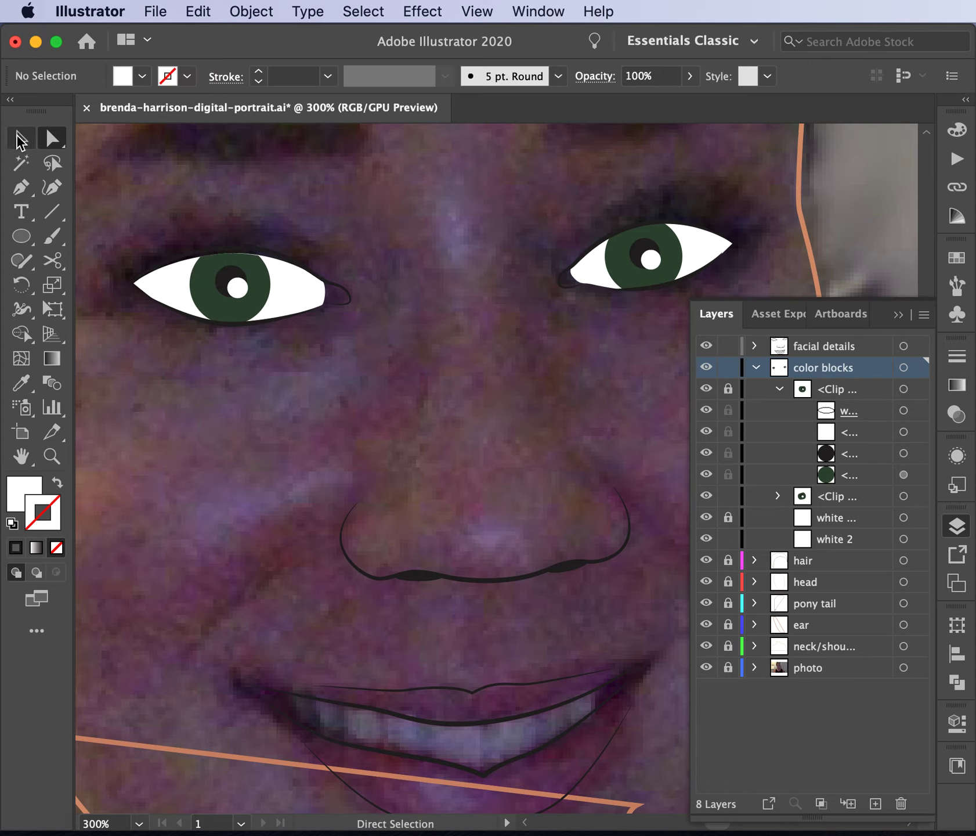
- Lower the top anchor point of the left-hand eye's upper lid line onto the edge of the white and iris
{"action": "left_click", "coordinate": [21, 138]}
{"action": "left_click", "coordinate": [186, 261]}
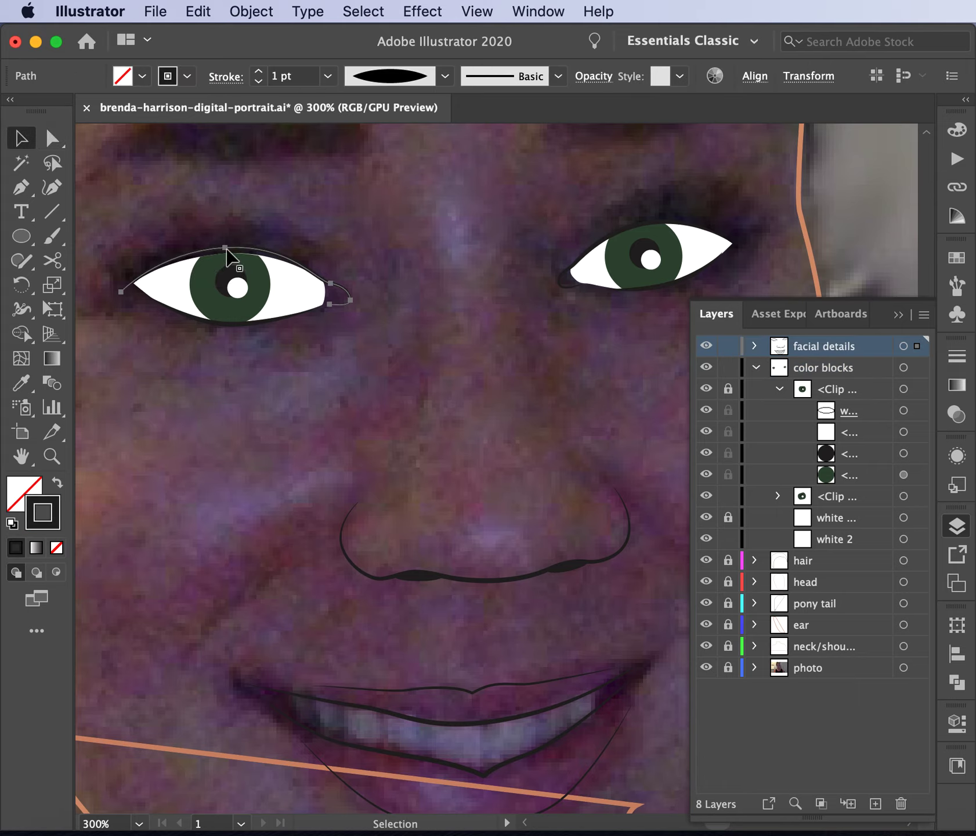
{"action": "left_click", "coordinate": [53, 138]}
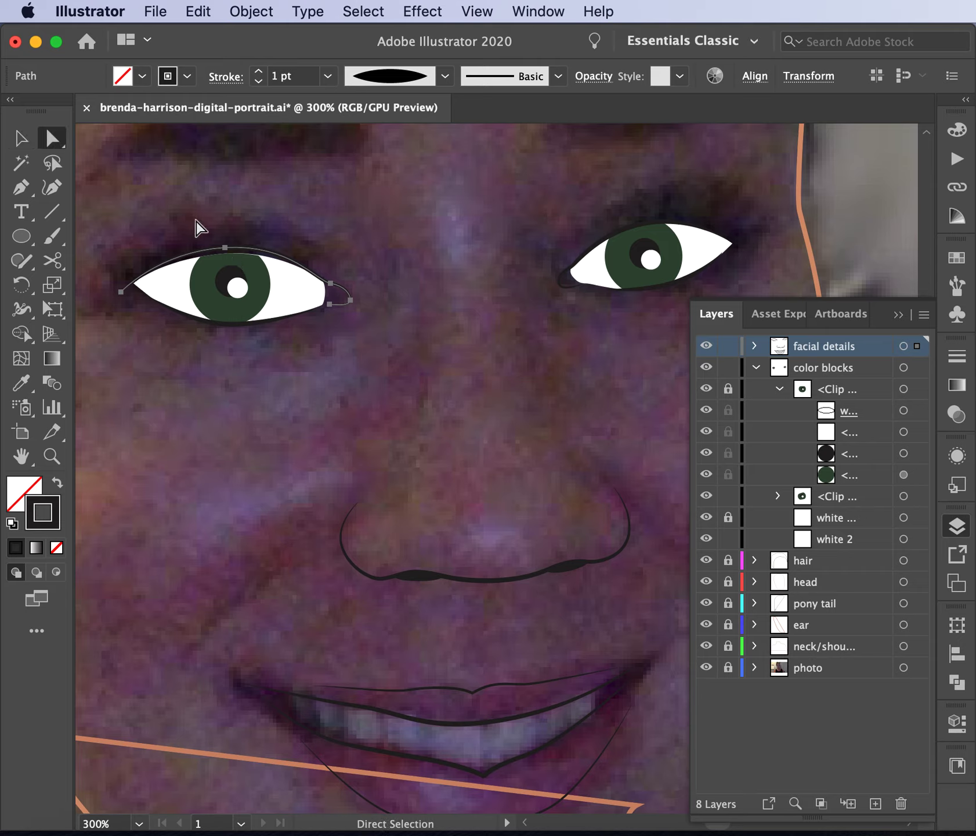
{"action": "left_click", "coordinate": [226, 248]}
{"action": "left_click_drag", "start_coordinate": [227, 247], "coordinate": [227, 251]}
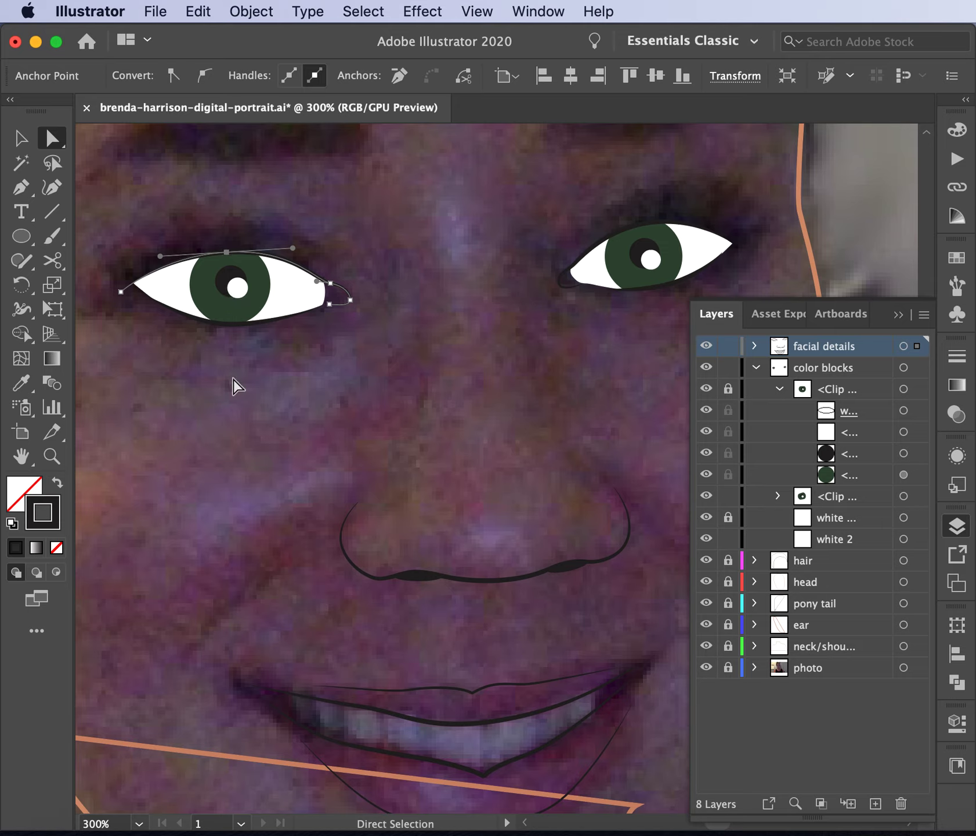
{"action": "left_click", "coordinate": [235, 386]}
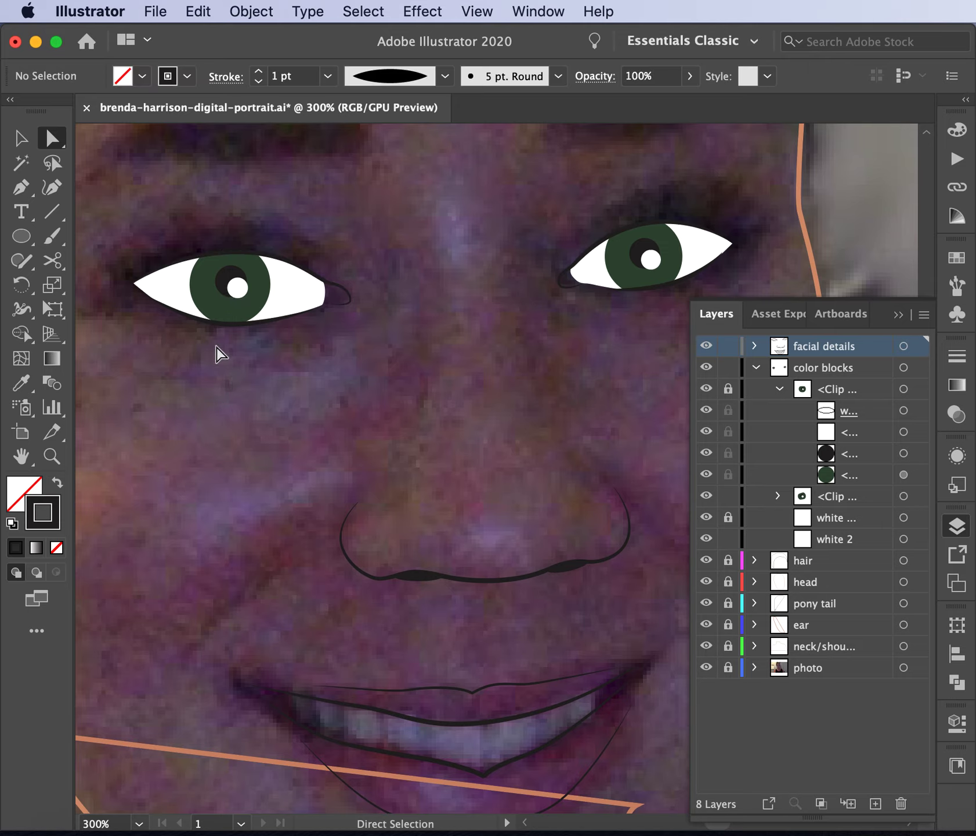
- Pull the lid line's outer end point in to the eye corner and nudge the "white 2" path's outer-corner anchor inward
{"action": "left_click", "coordinate": [135, 282]}
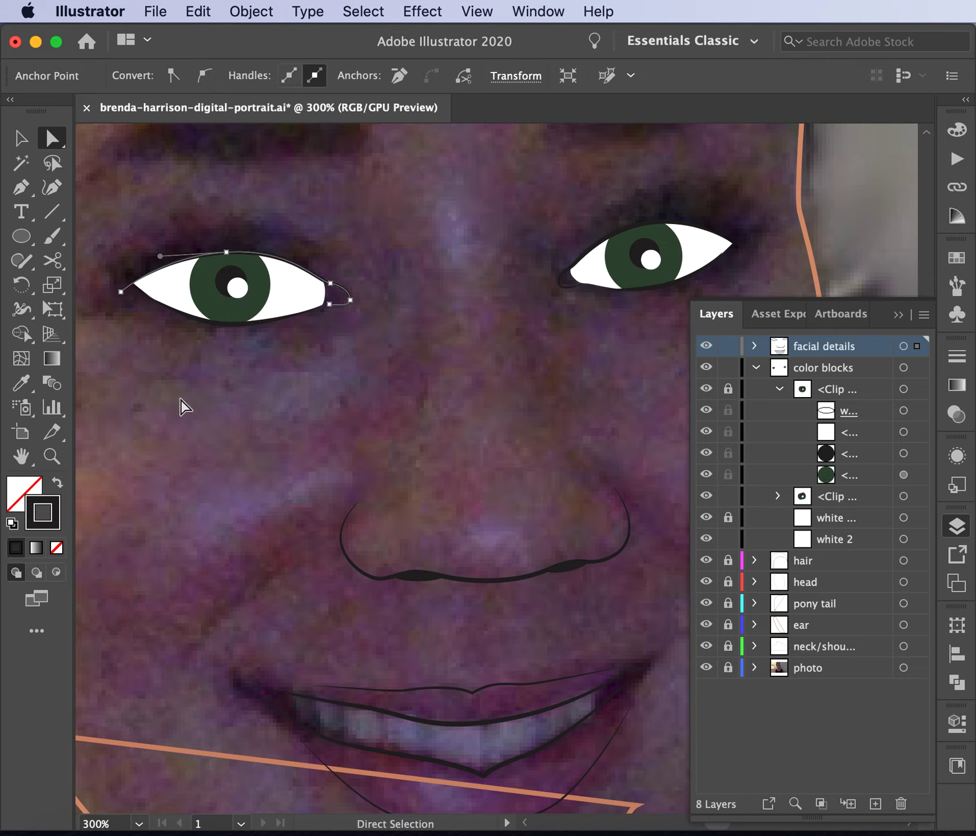
{"action": "left_click_drag", "start_coordinate": [121, 291], "coordinate": [133, 287]}
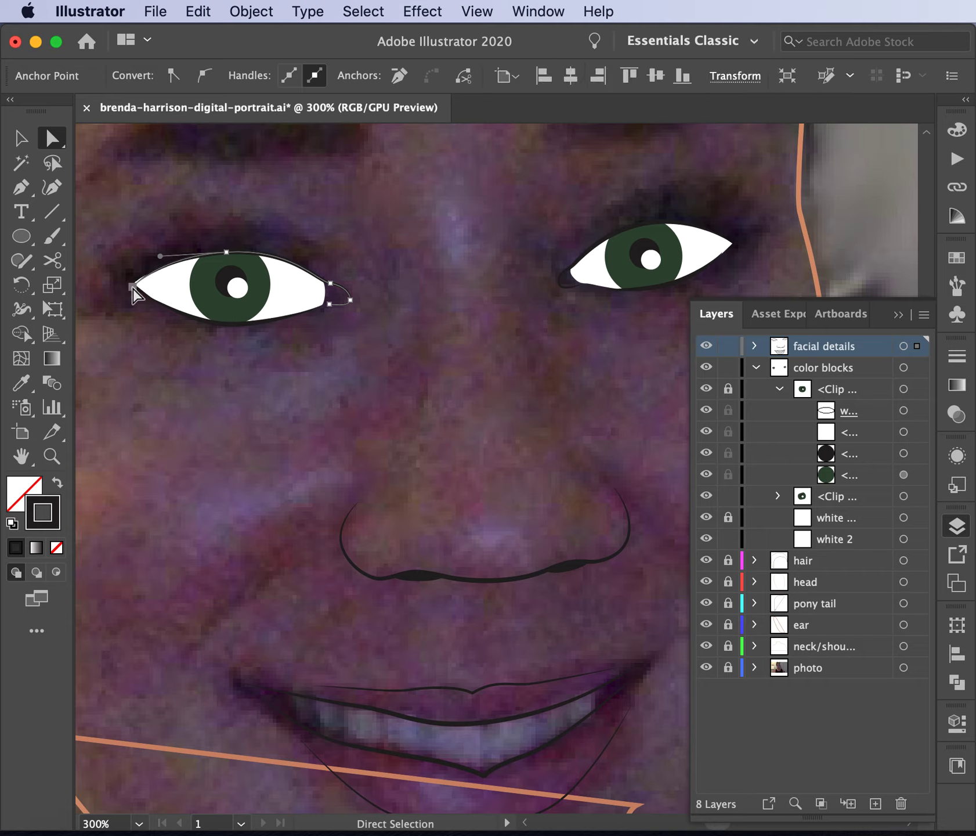
{"action": "left_click", "coordinate": [230, 398]}
{"action": "left_click", "coordinate": [155, 292]}
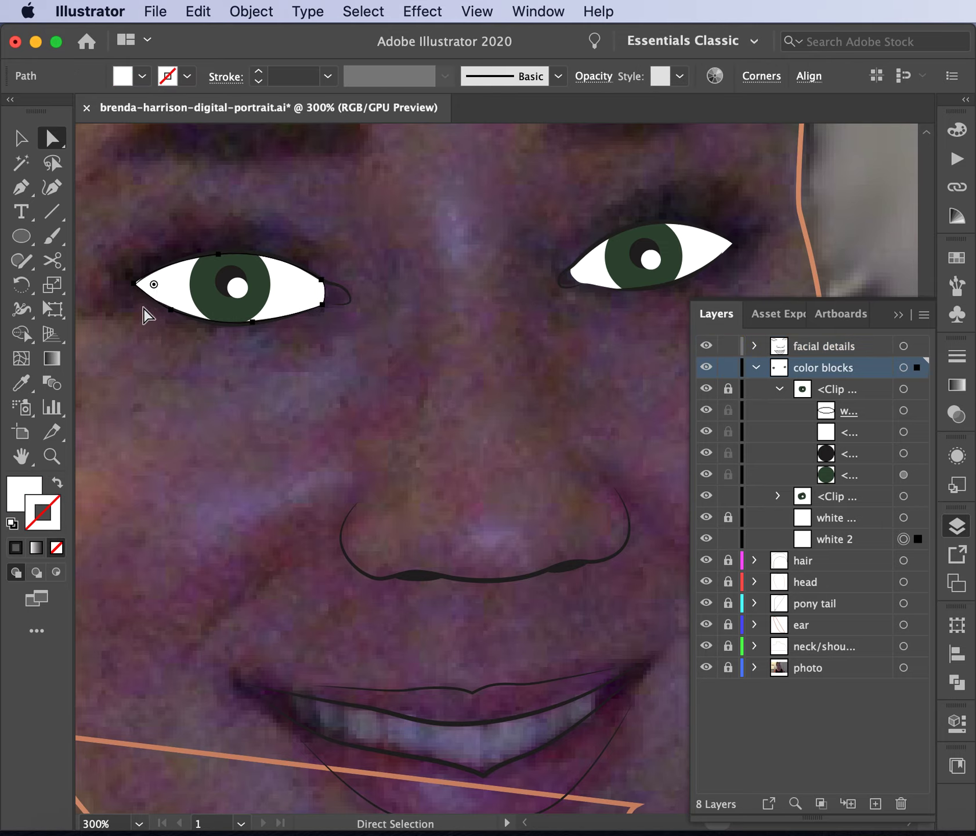
{"action": "left_click_drag", "start_coordinate": [134, 284], "coordinate": [137, 285]}
{"action": "left_click", "coordinate": [145, 361]}
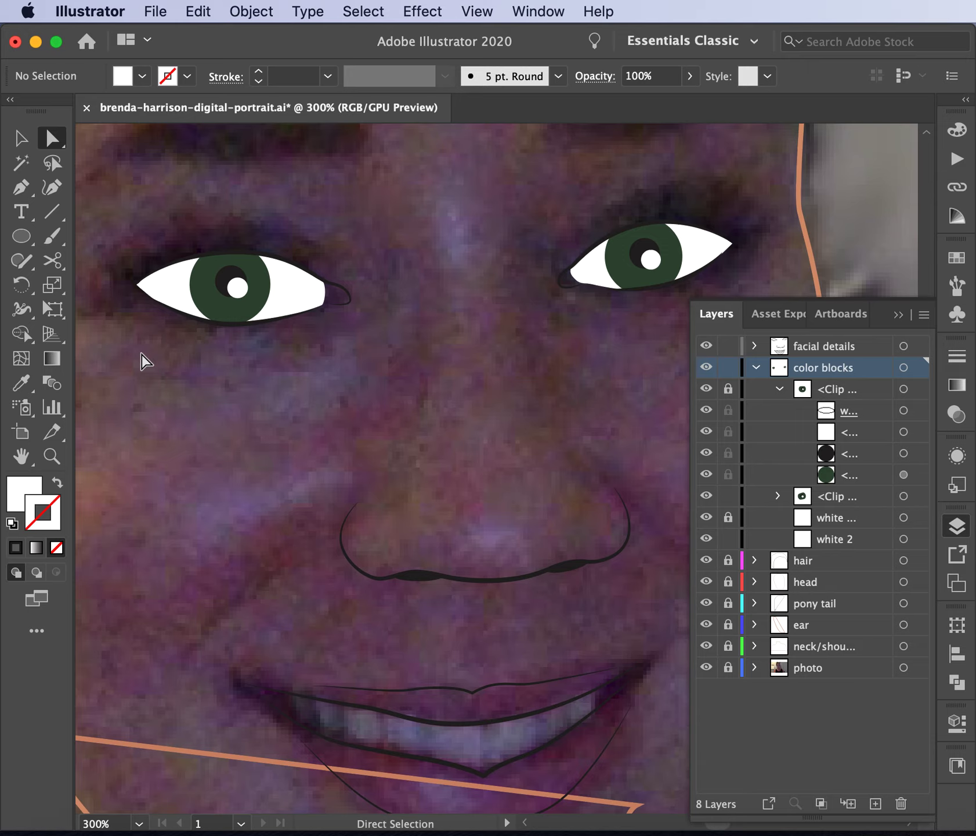
- Examine the reshaped left-hand eye against the other eye at full-face view and closer up
{"action": "key", "text": "super+minus"}
{"action": "key", "text": "super+minus"}
{"action": "key", "text": "super+minus"}
{"action": "key", "text": "super+minus"}
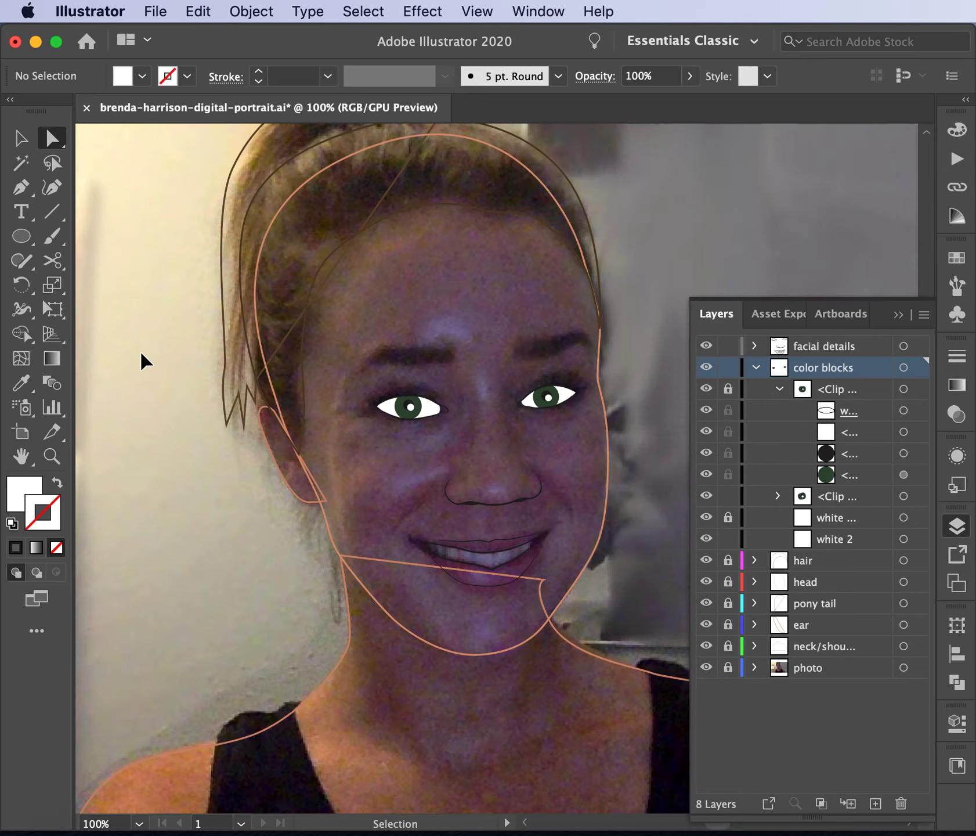
{"action": "key", "text": "super+equal"}
{"action": "key", "text": "super+equal"}
{"action": "key", "text": "super+equal"}
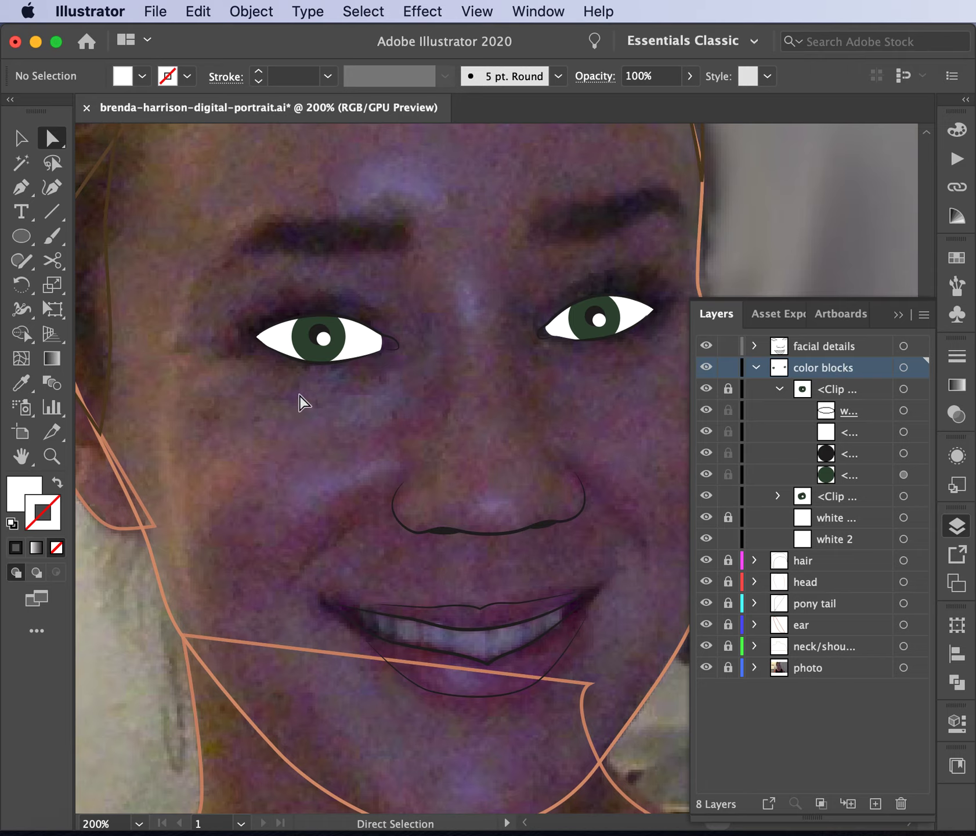
{"action": "scroll", "coordinate": [380, 493], "scroll_direction": "down", "scroll_amount": 1}
{"action": "scroll", "coordinate": [379, 493], "scroll_direction": "right", "scroll_amount": 1}
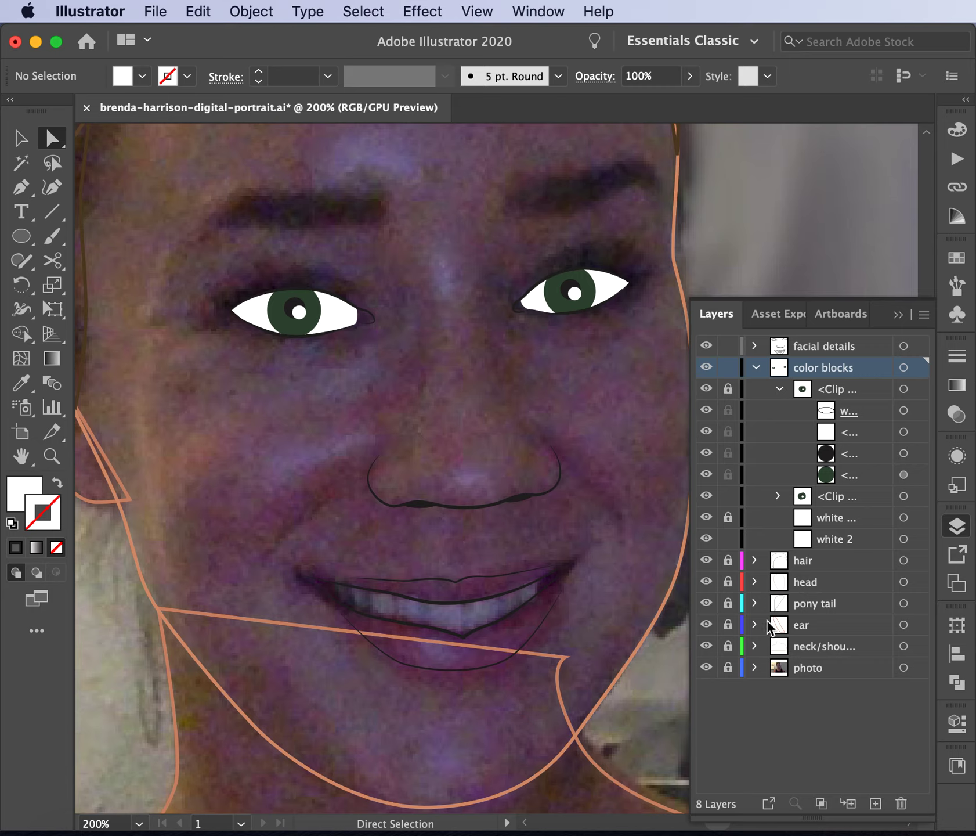
- Collapse the color blocks layer, and lock both it and the facial details layer
{"action": "left_click", "coordinate": [756, 367]}
{"action": "left_click", "coordinate": [728, 345]}
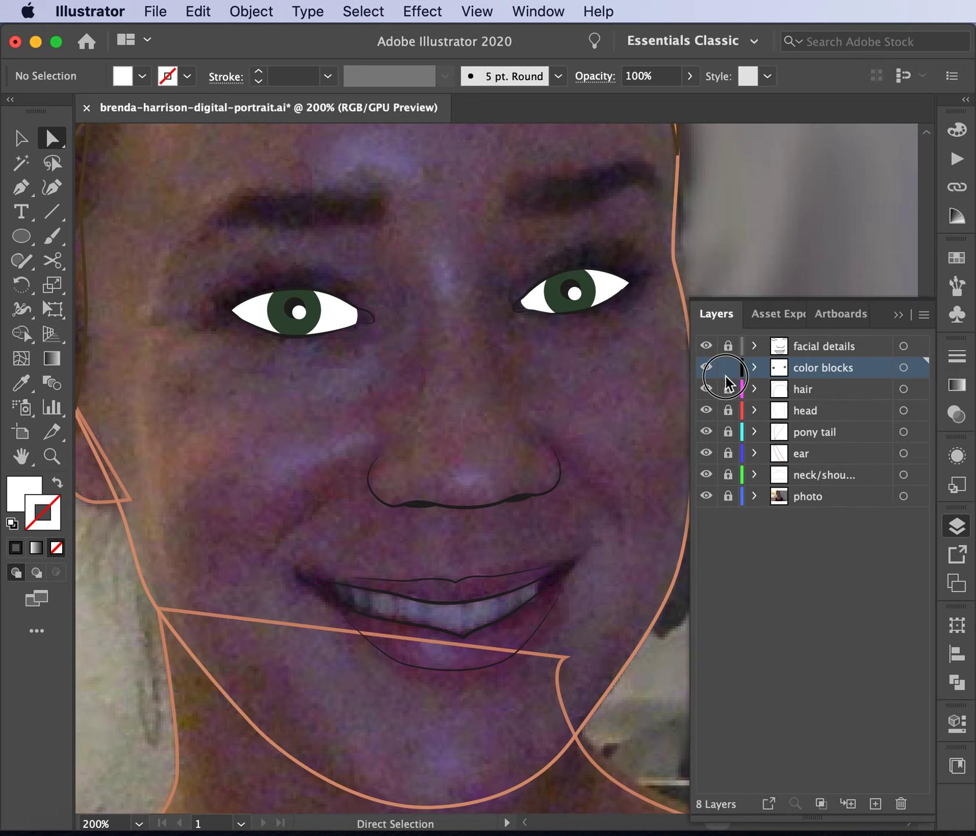
{"action": "left_click", "coordinate": [727, 370]}
- Swap the fill and stroke of the head outline to preview the face filled with the skin tone beneath the facial details
{"action": "left_click", "coordinate": [676, 600]}
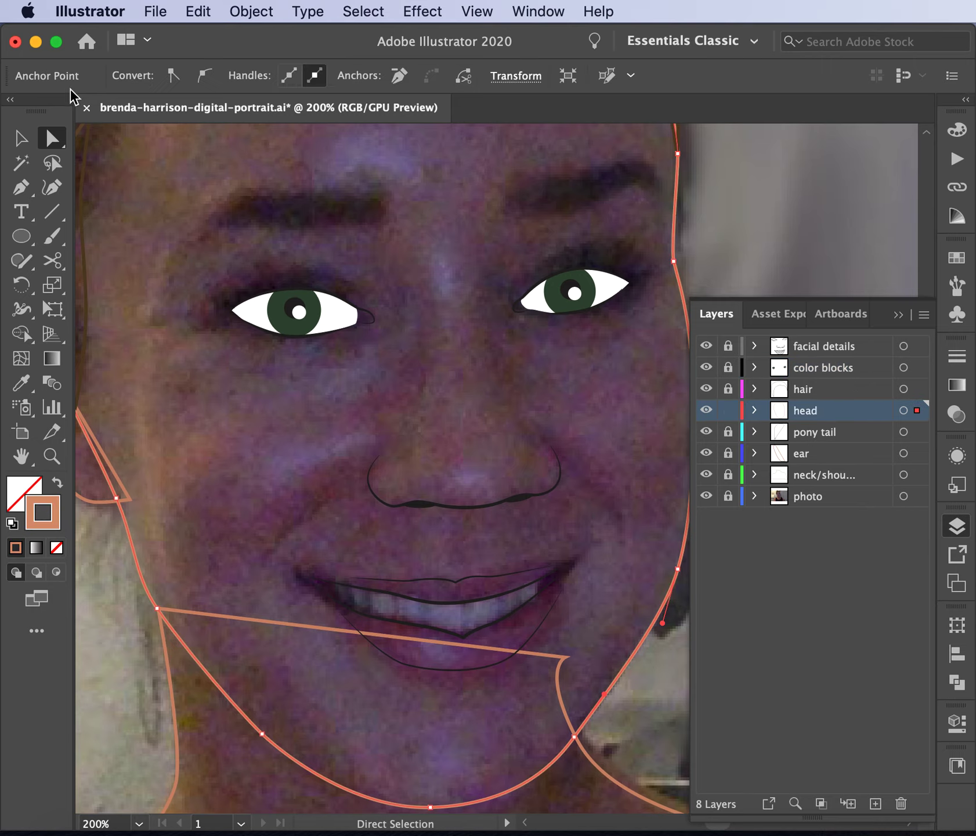
{"action": "left_click", "coordinate": [21, 138]}
{"action": "left_click", "coordinate": [133, 587]}
{"action": "left_click", "coordinate": [145, 580]}
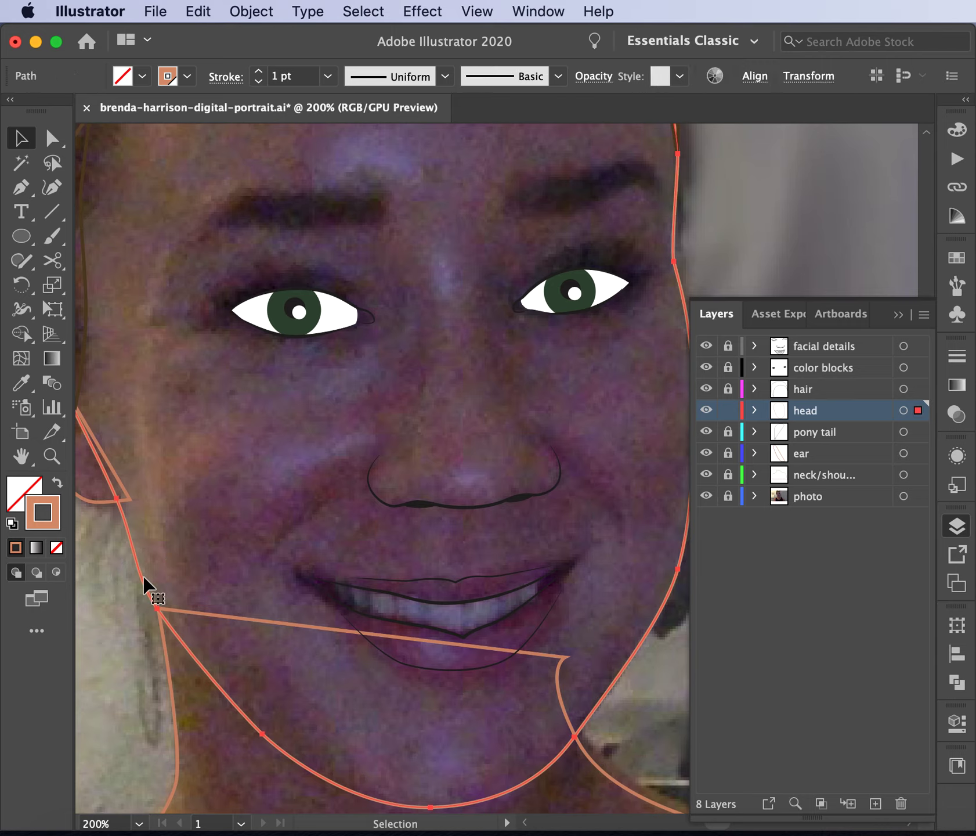
{"action": "left_click", "coordinate": [57, 482]}
{"action": "left_click", "coordinate": [102, 635]}
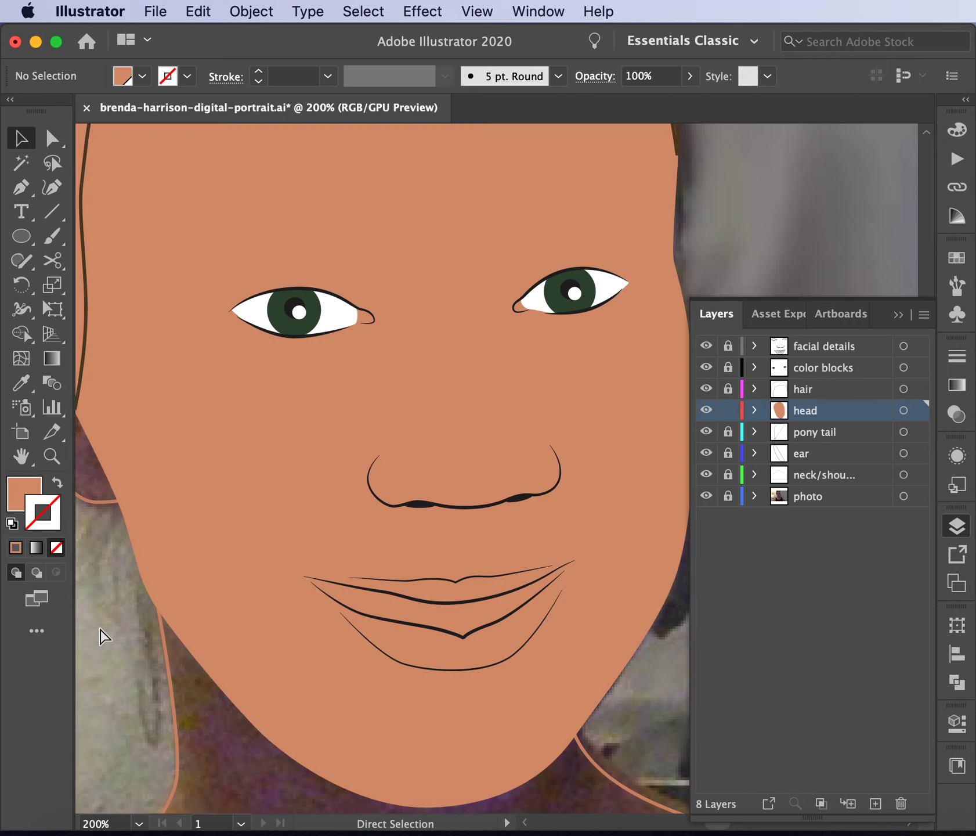
{"action": "key", "text": "super+minus"}
{"action": "key", "text": "super+minus"}
{"action": "key", "text": "super+minus"}
{"action": "key", "text": "super+plus"}
{"action": "key", "text": "super+plus"}
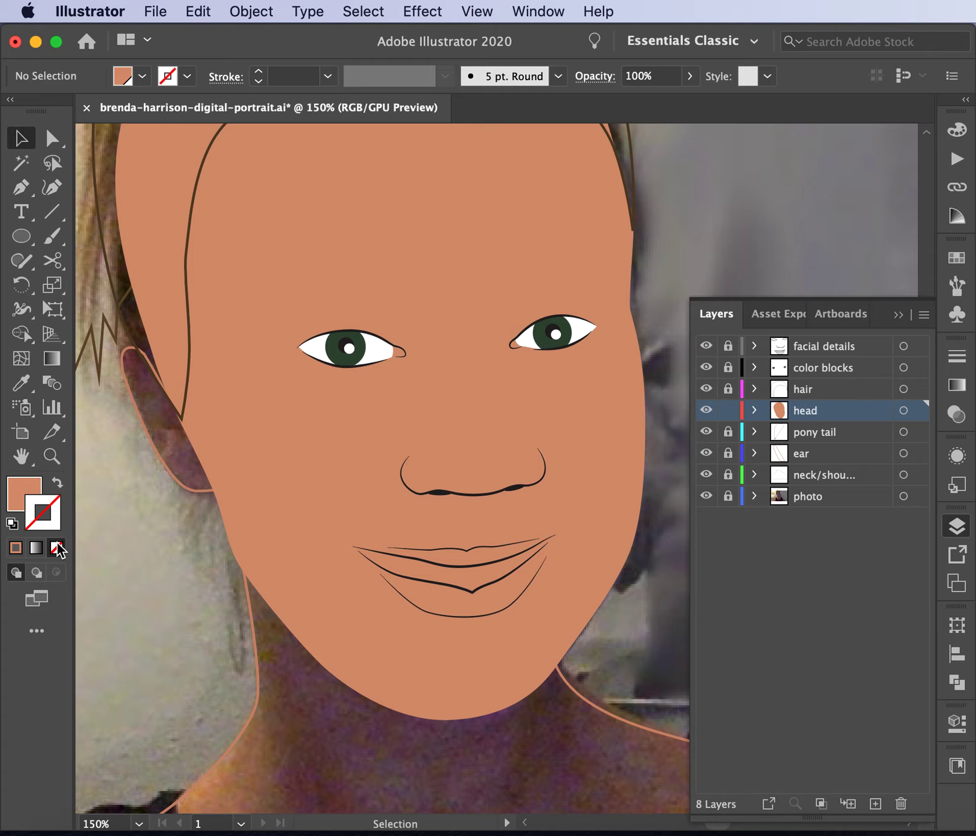
- Swap the head shape's fill and stroke back so it is an unfilled outline over the photo
{"action": "left_click", "coordinate": [245, 491]}
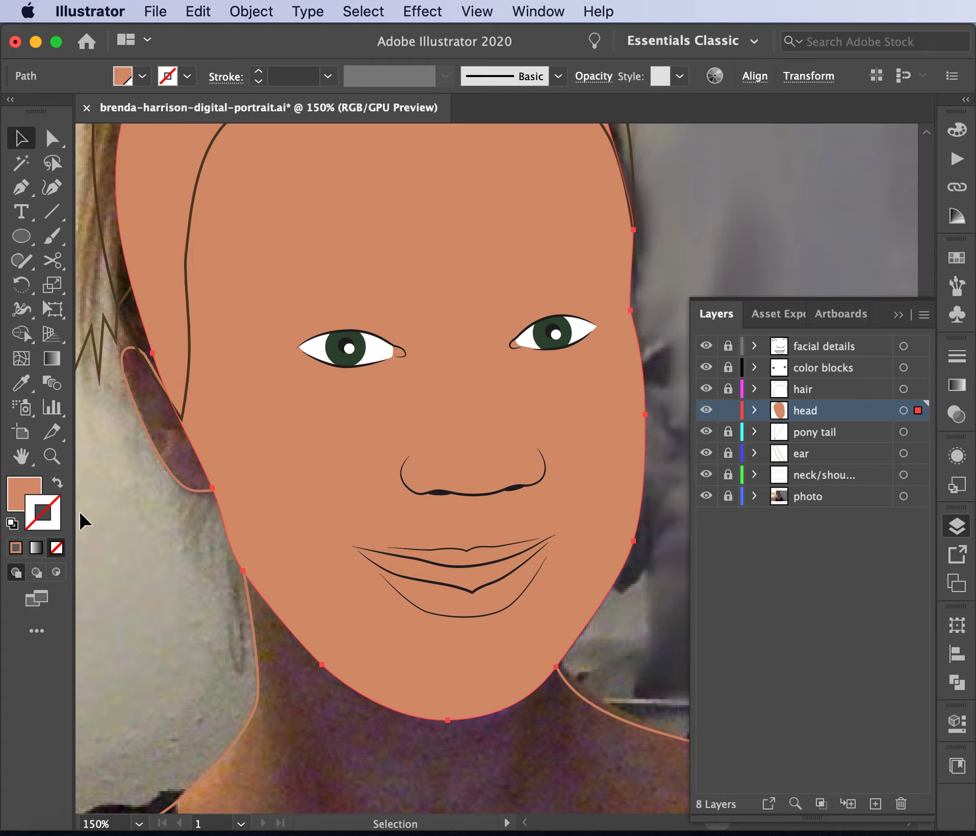
{"action": "left_click", "coordinate": [58, 484]}
{"action": "left_click", "coordinate": [159, 566]}
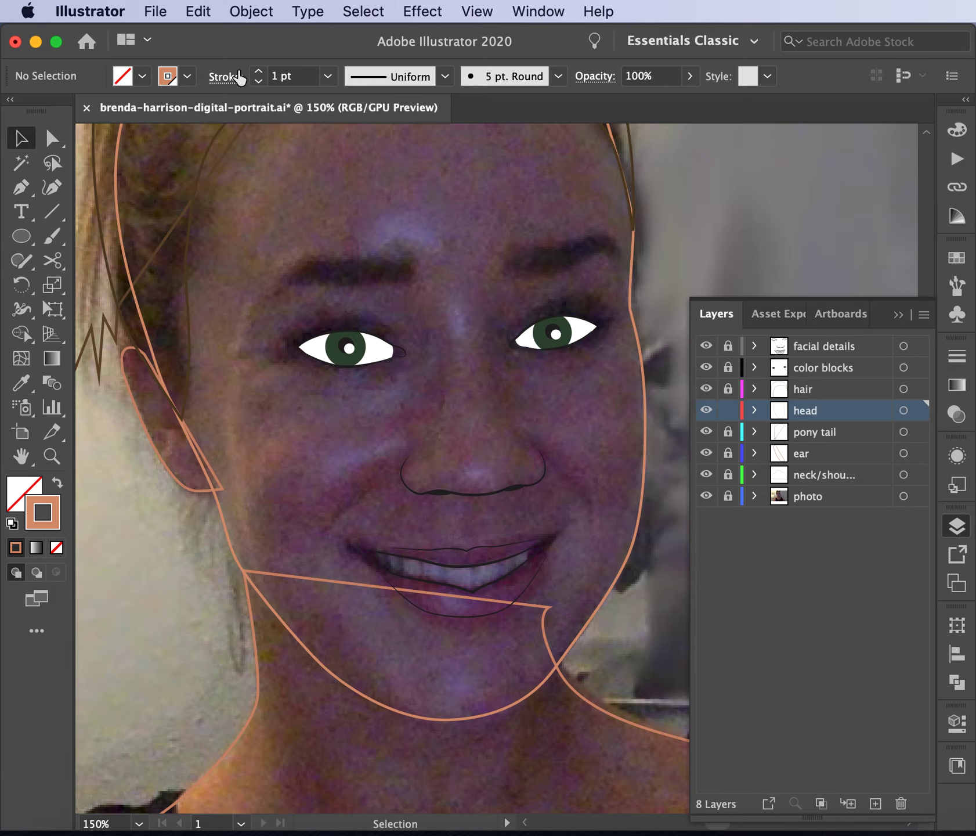
- Save the portrait document and clear the layer highlight
{"action": "key", "text": "super+s"}
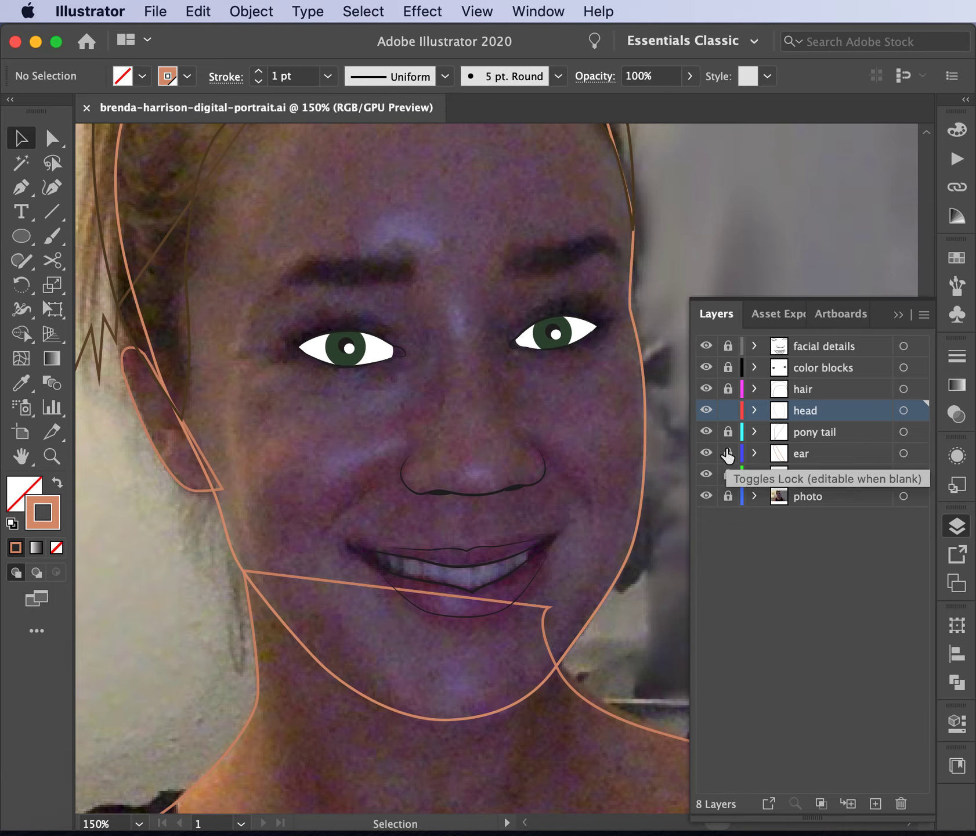
{"action": "left_click", "coordinate": [791, 667]}
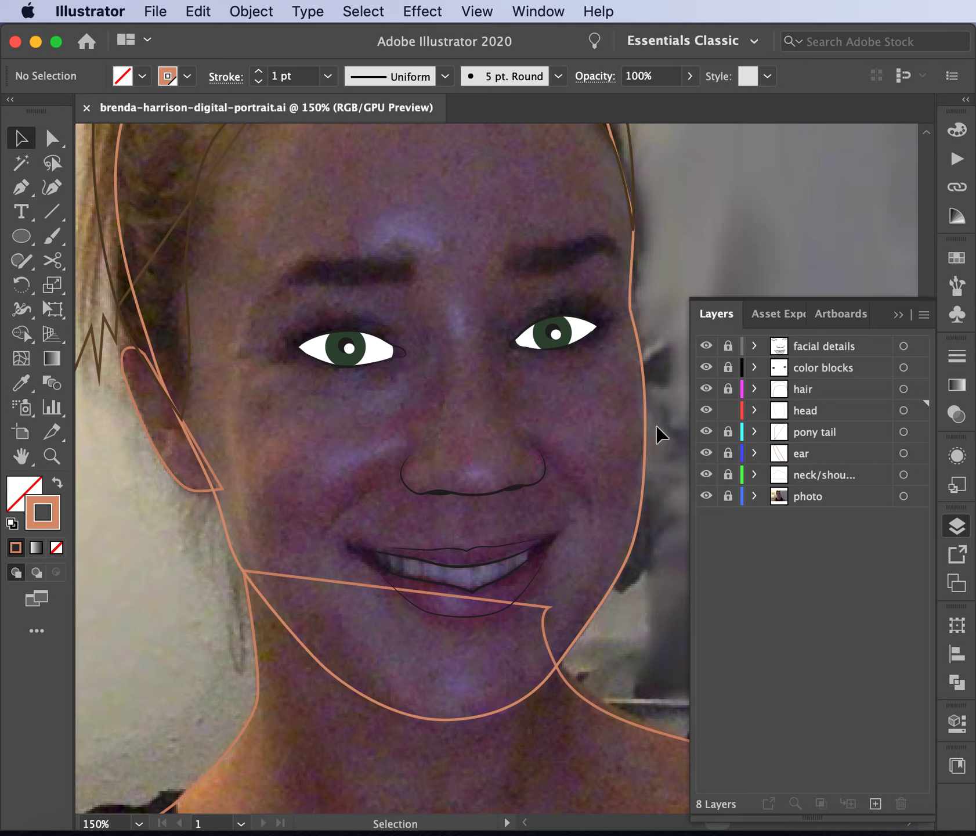